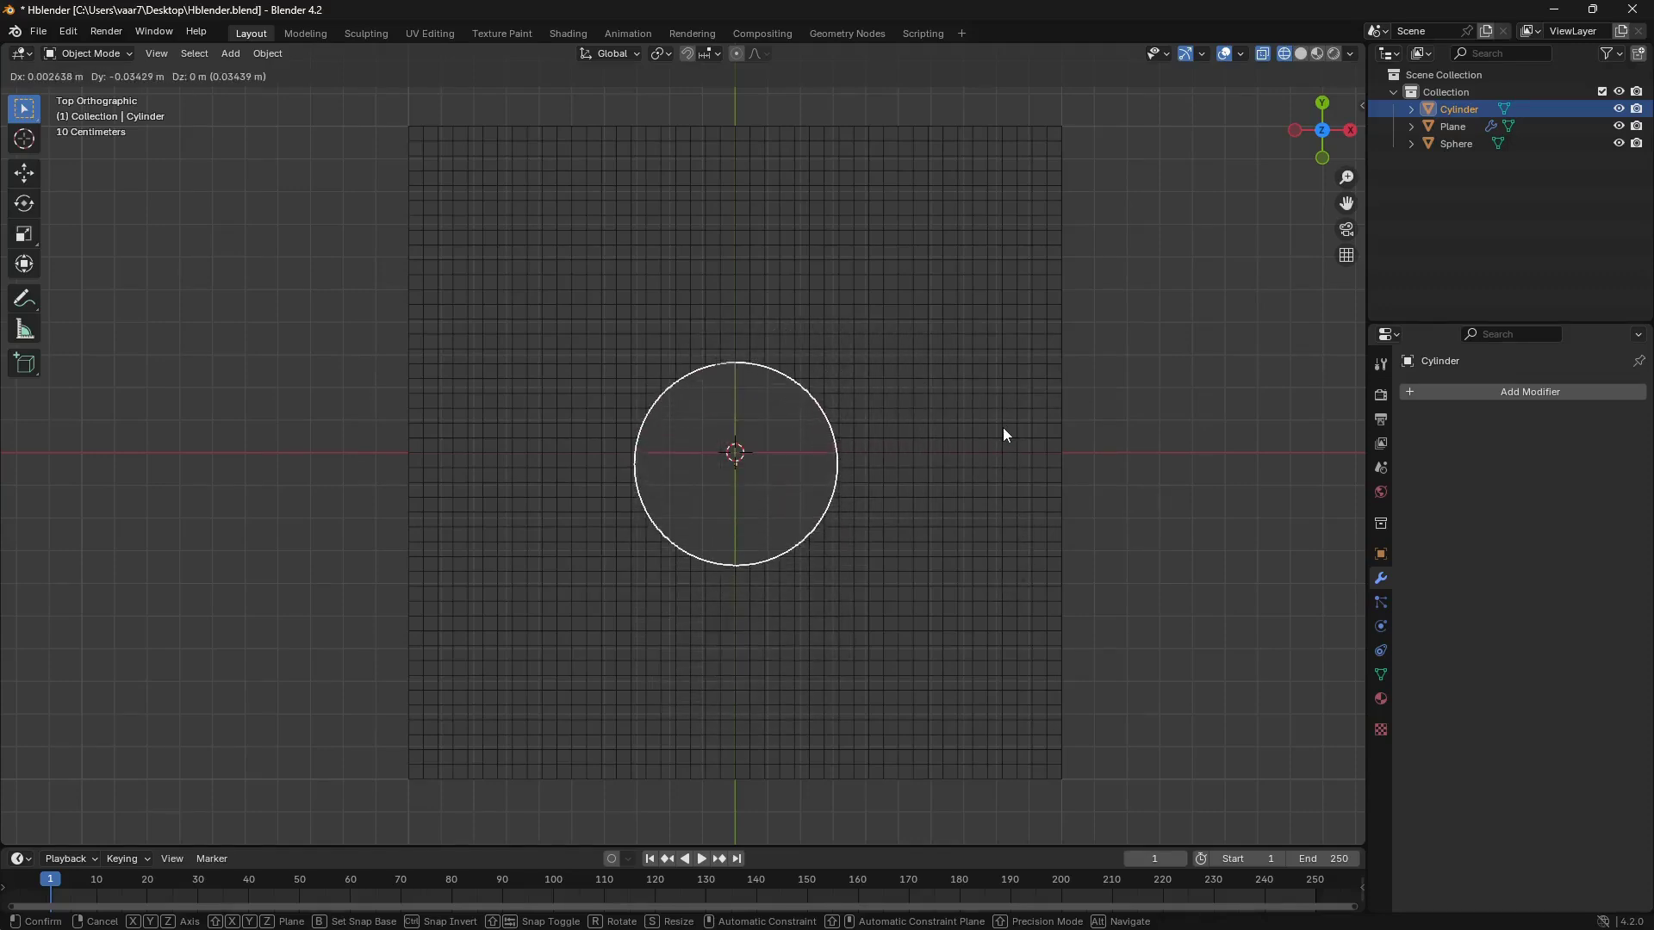
Step: Try scaling the cylinder uniformly, along X and along Y, cancelling each attempt
key(s)
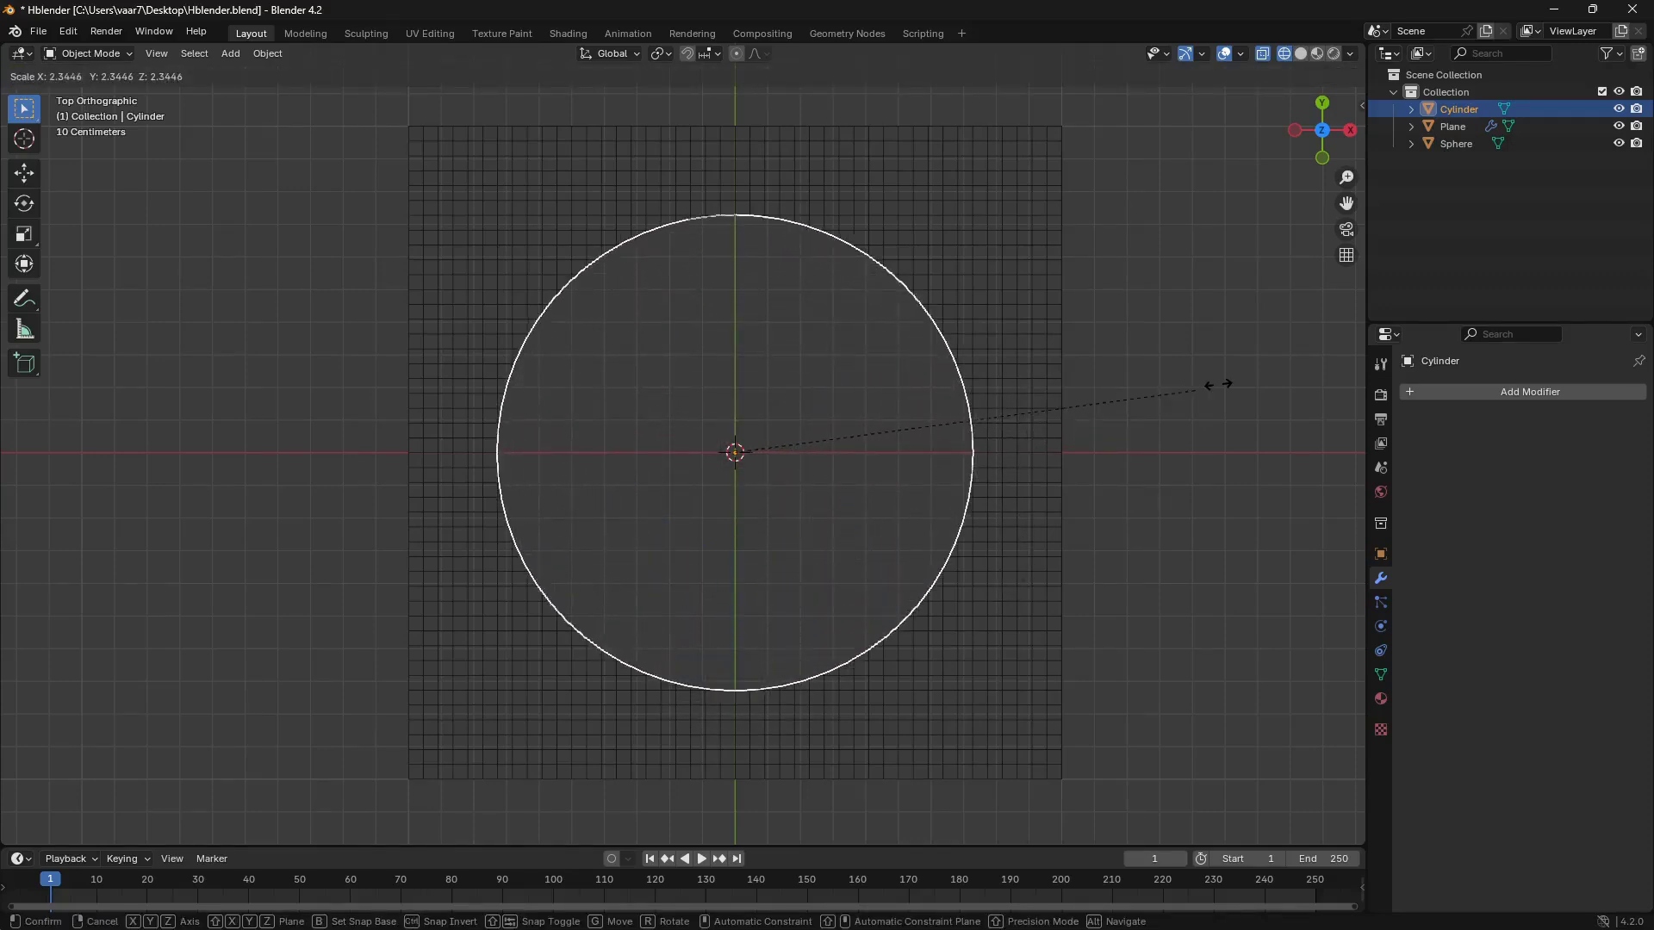
key(Escape)
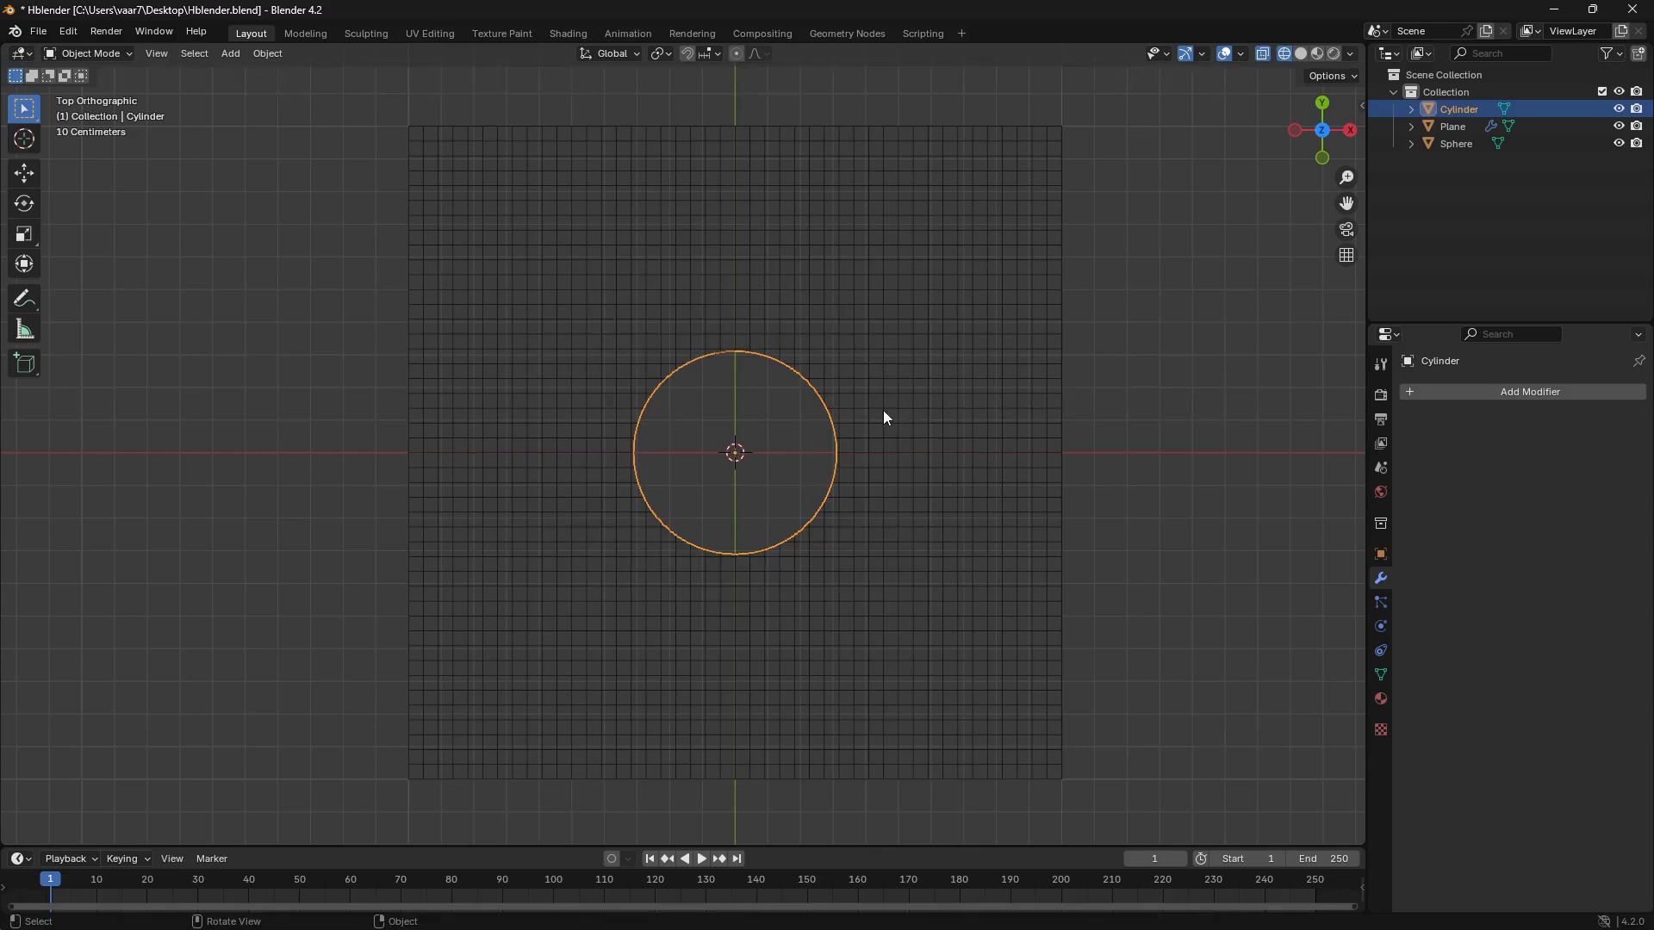
key(s)
key(x)
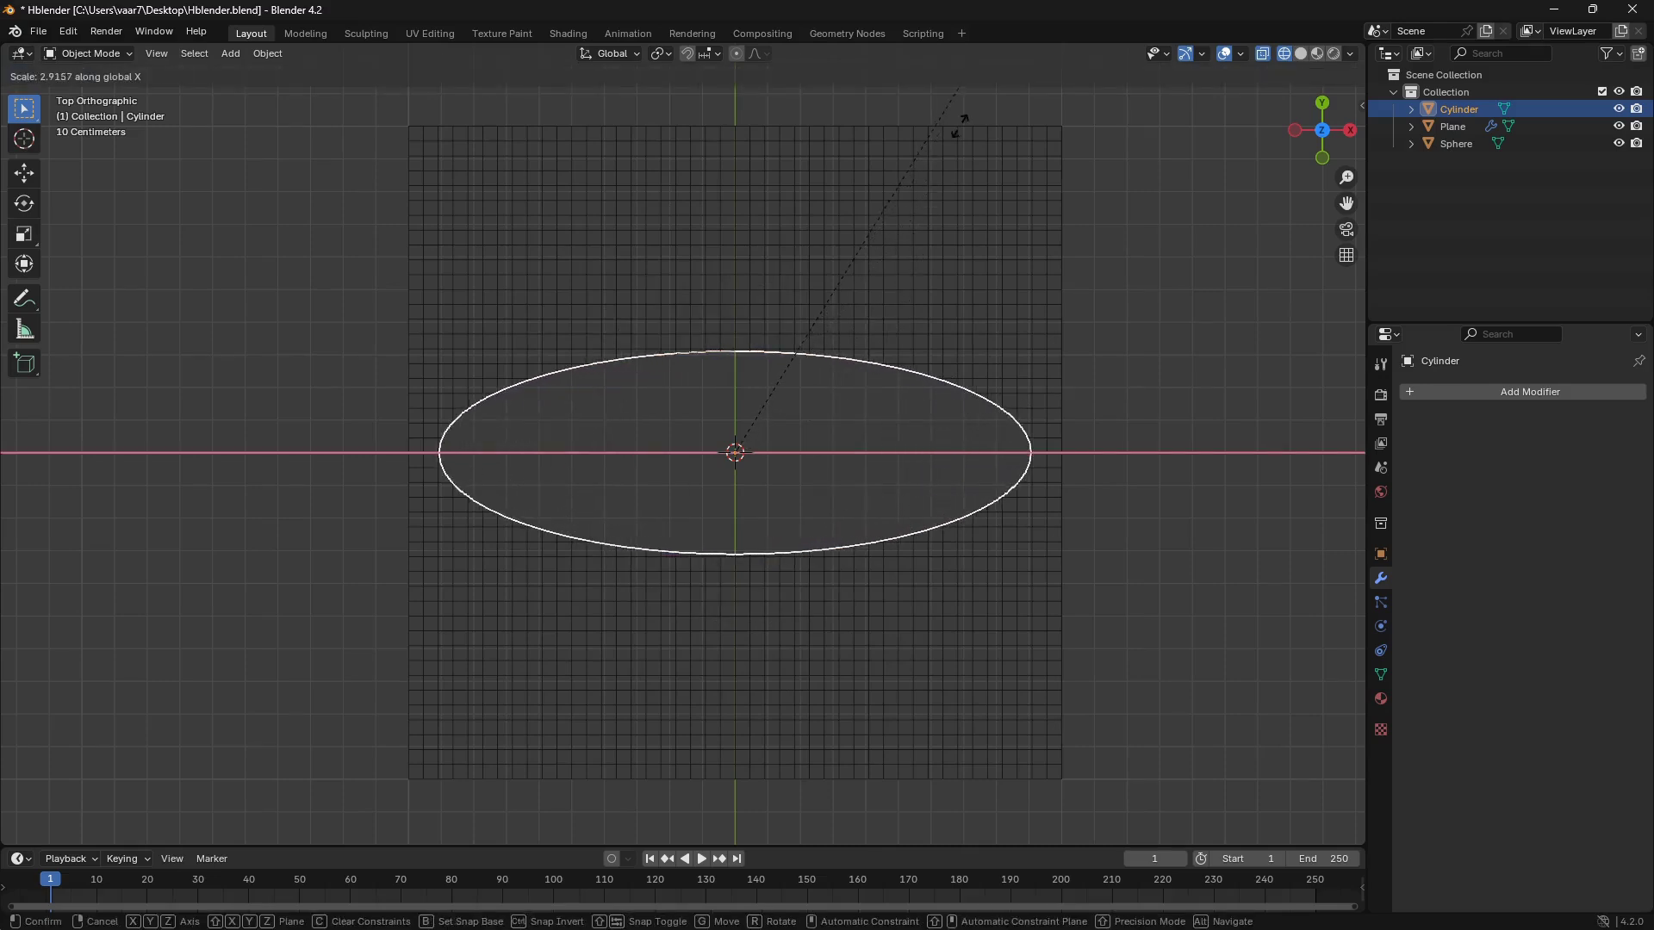
key(Escape)
key(s)
key(y)
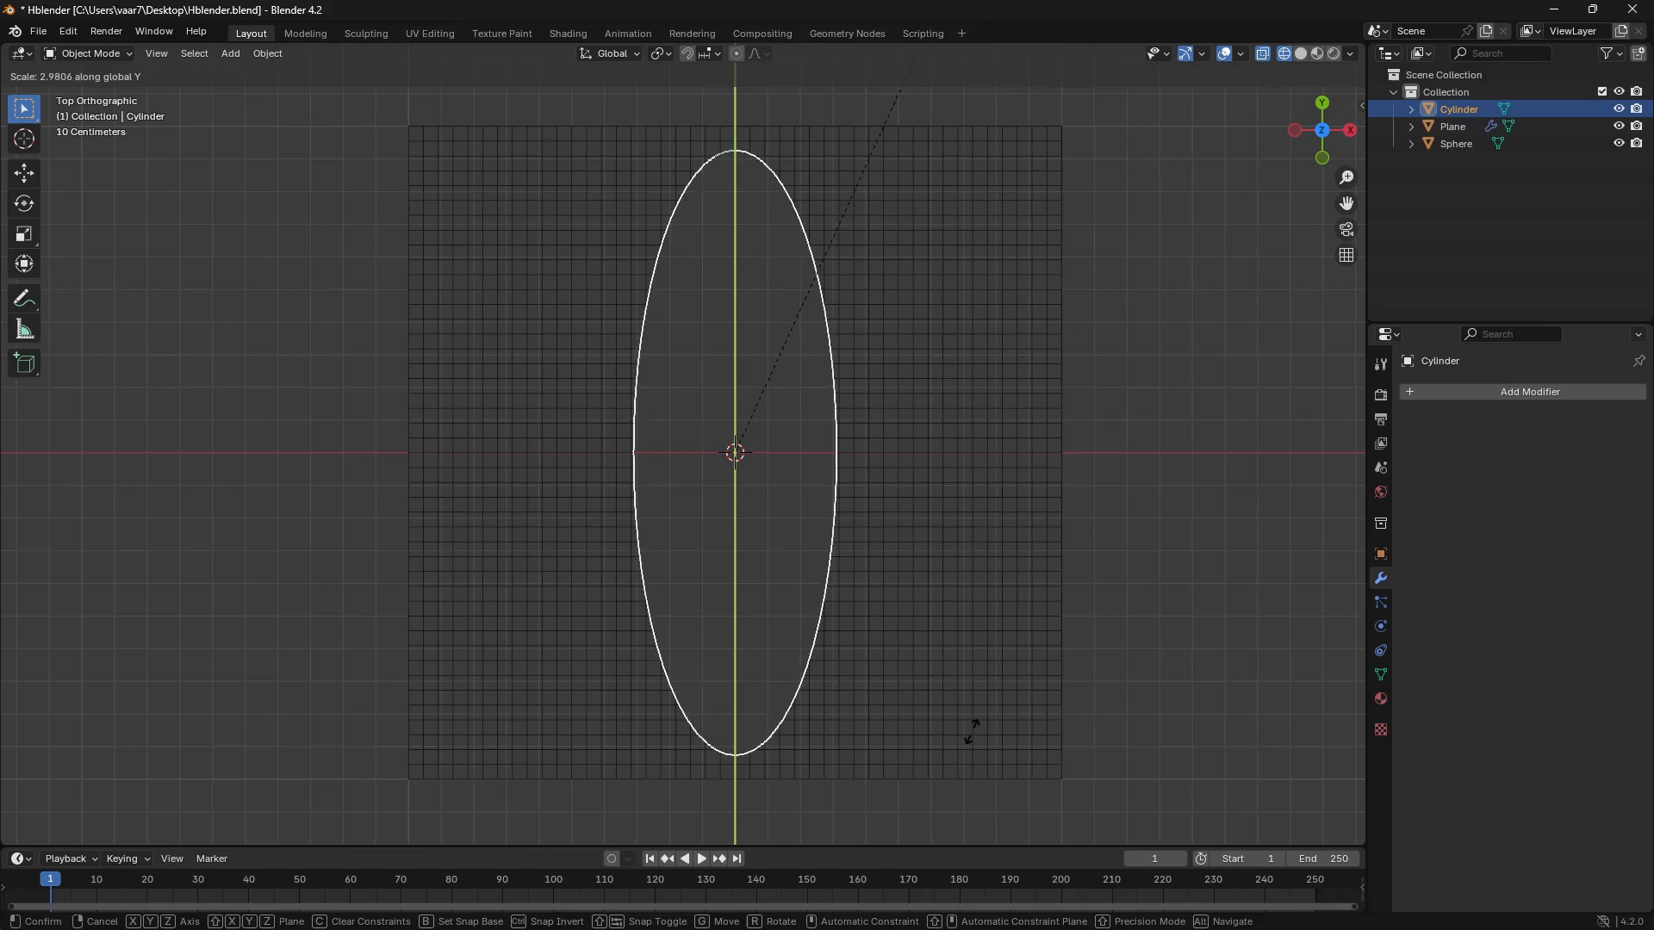
key(Escape)
Step: In Edit Mode, duplicate the whole disc up and to the right at 0.674 scale
key(Tab)
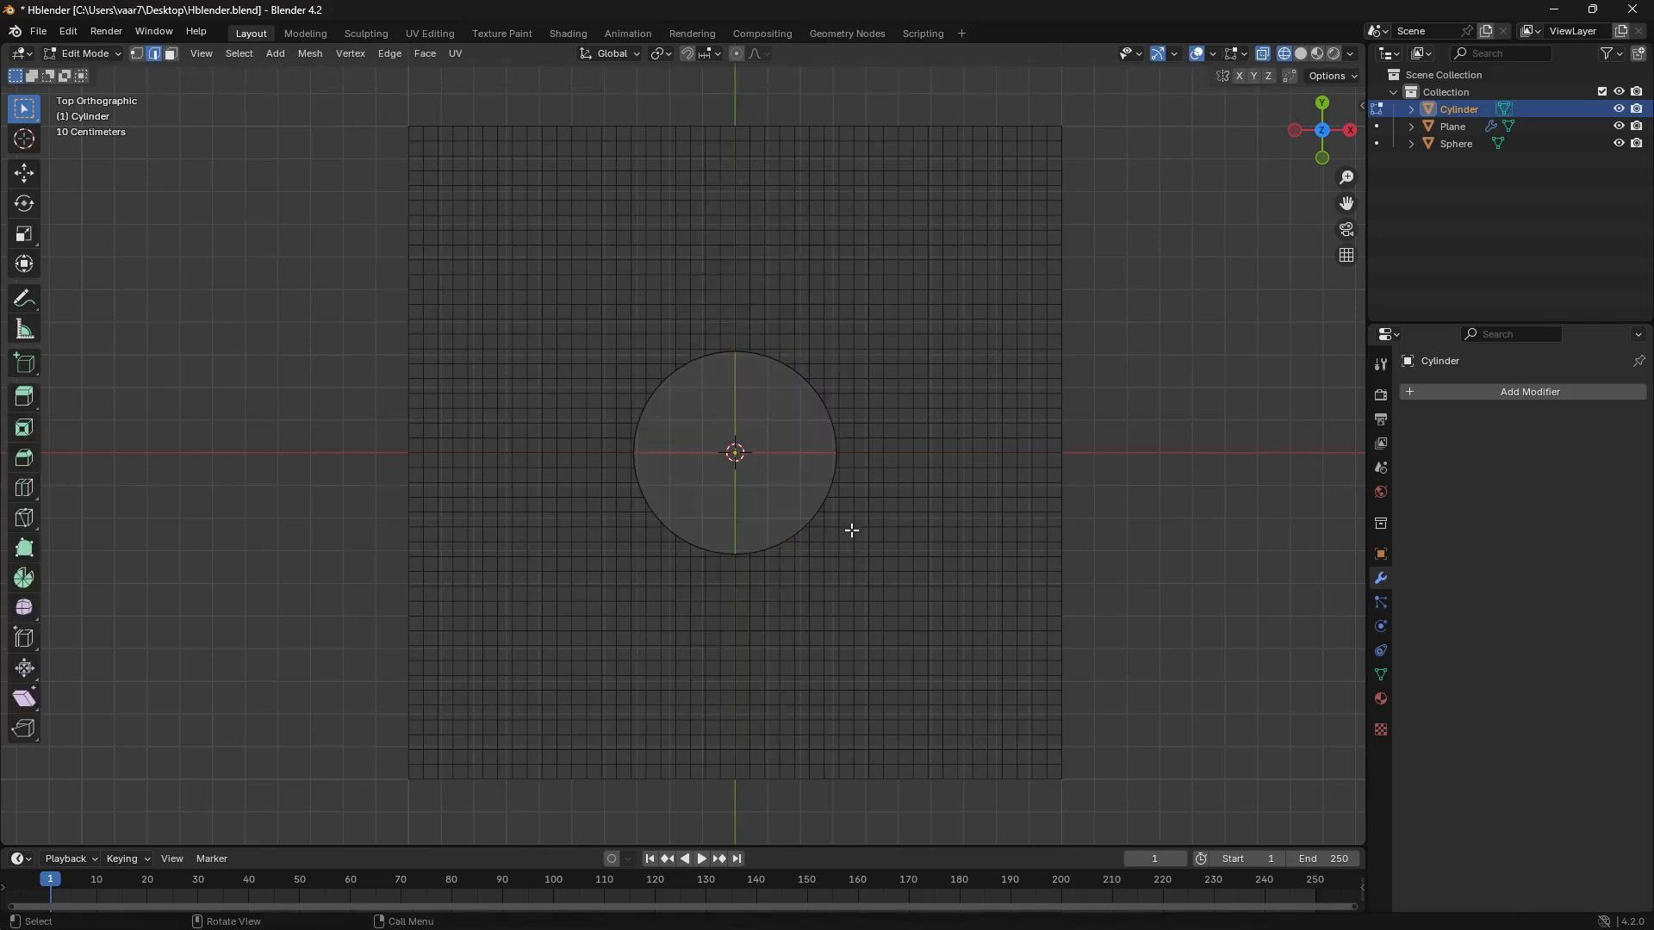
key(a)
key(shift+d)
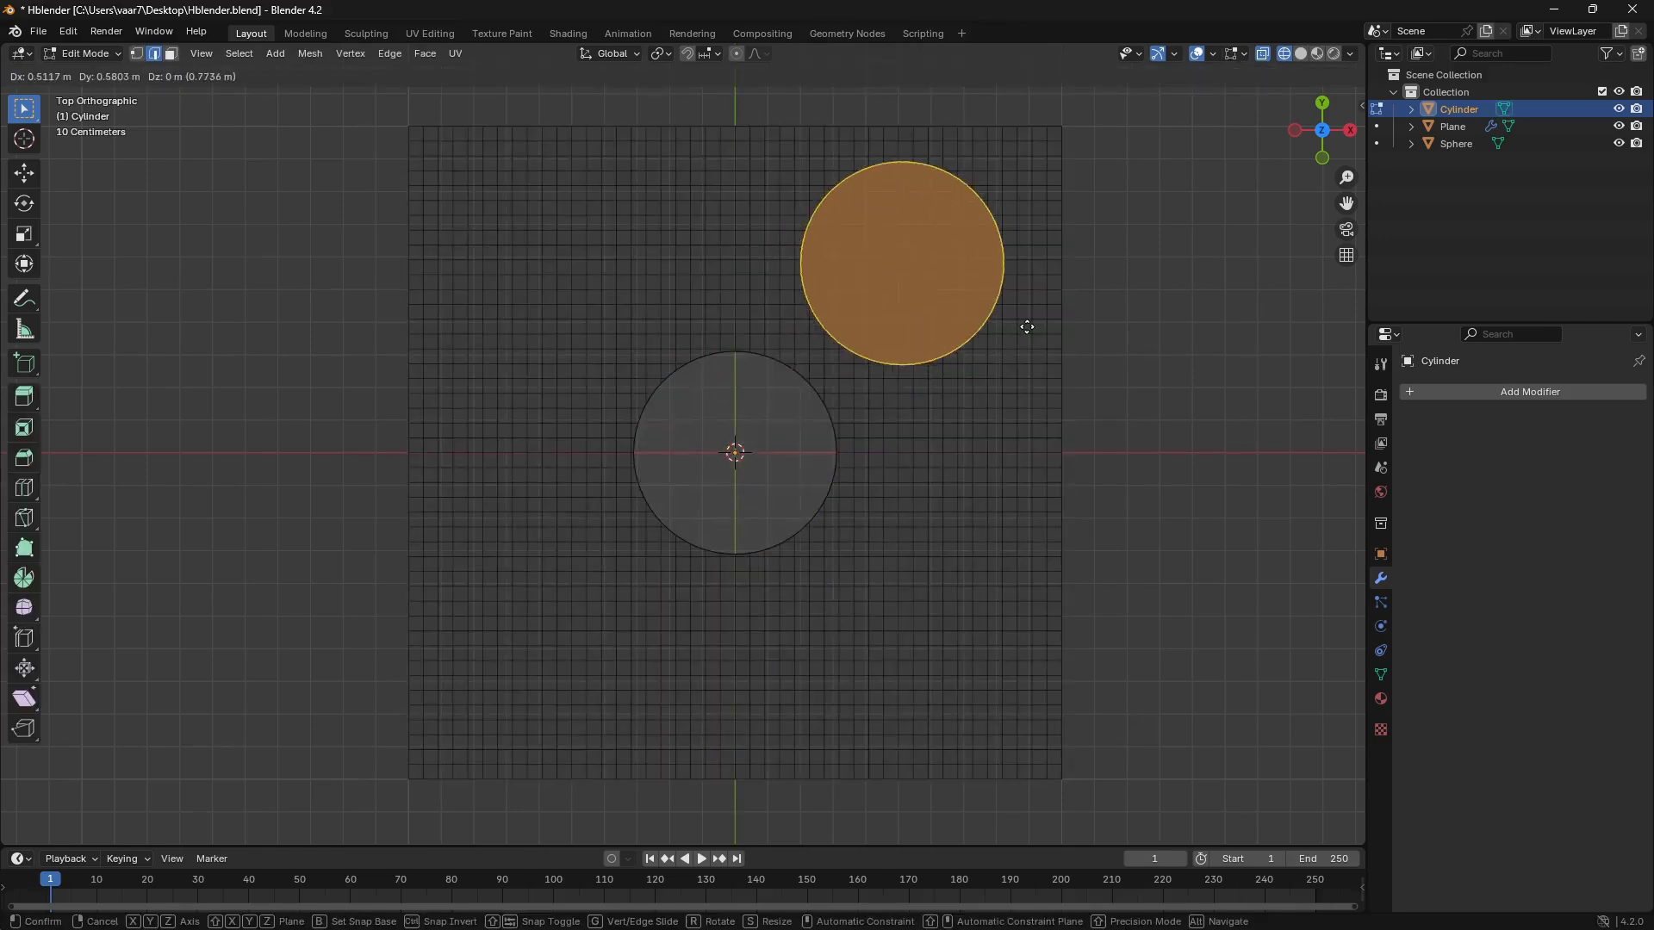
click(1027, 328)
key(s)
click(1016, 419)
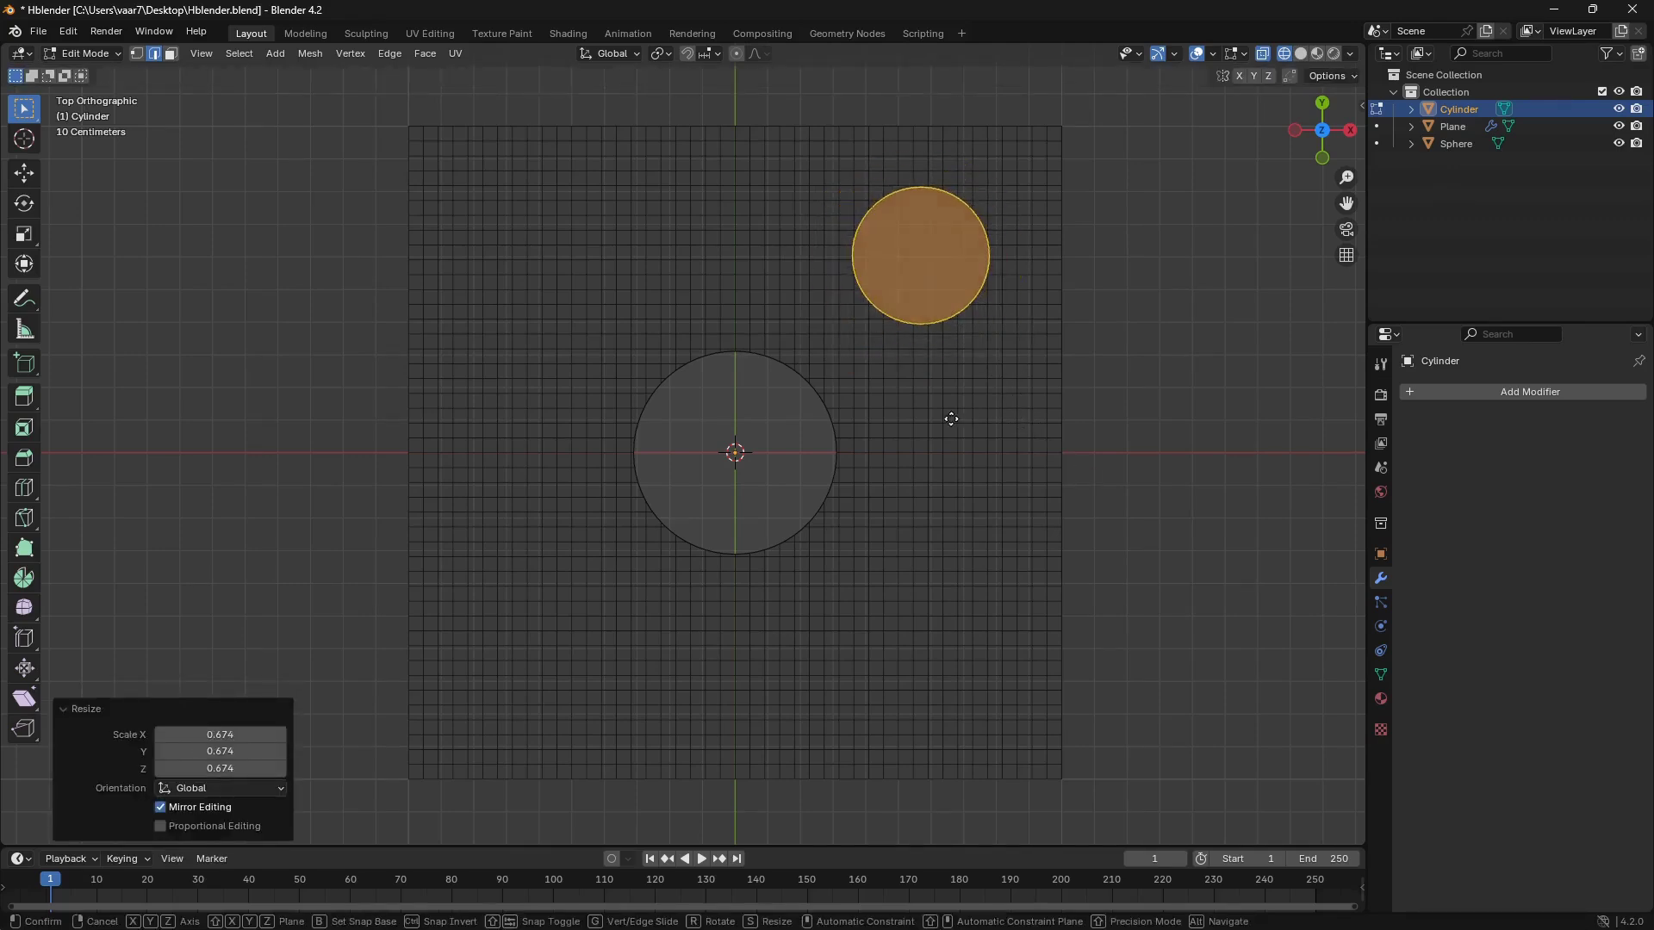
Step: Add an upper-left disc copy at 1.365 scale, duplicate it downward, and scale the star by 3.217
key(shift+d)
click(616, 413)
key(s)
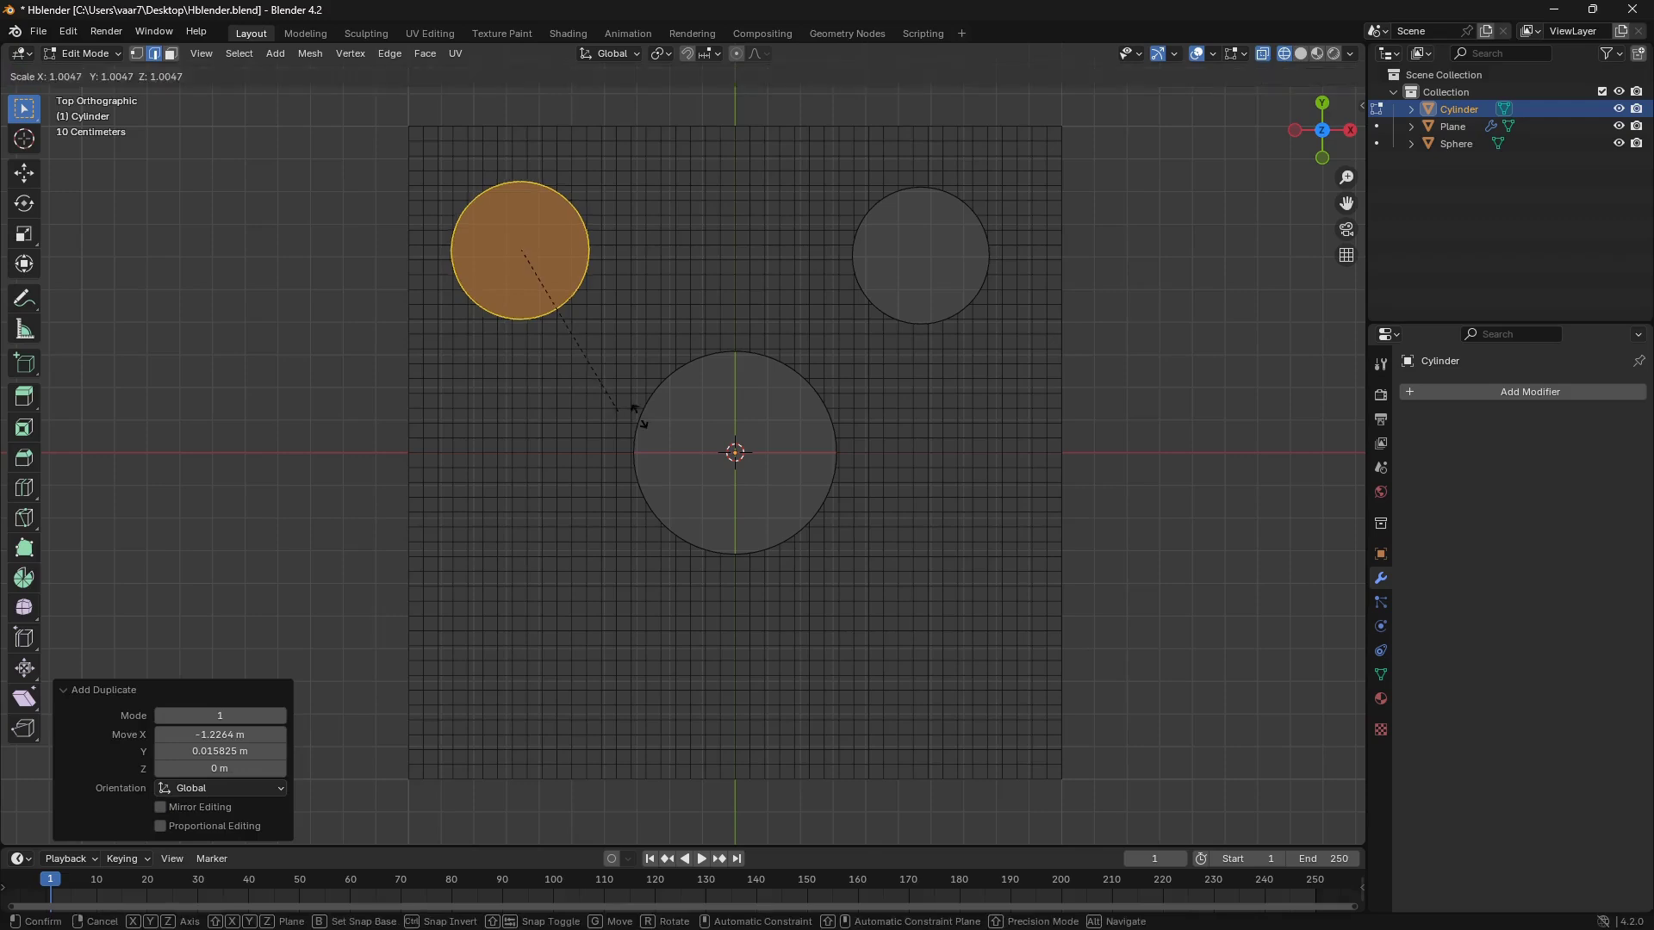
click(679, 438)
key(g)
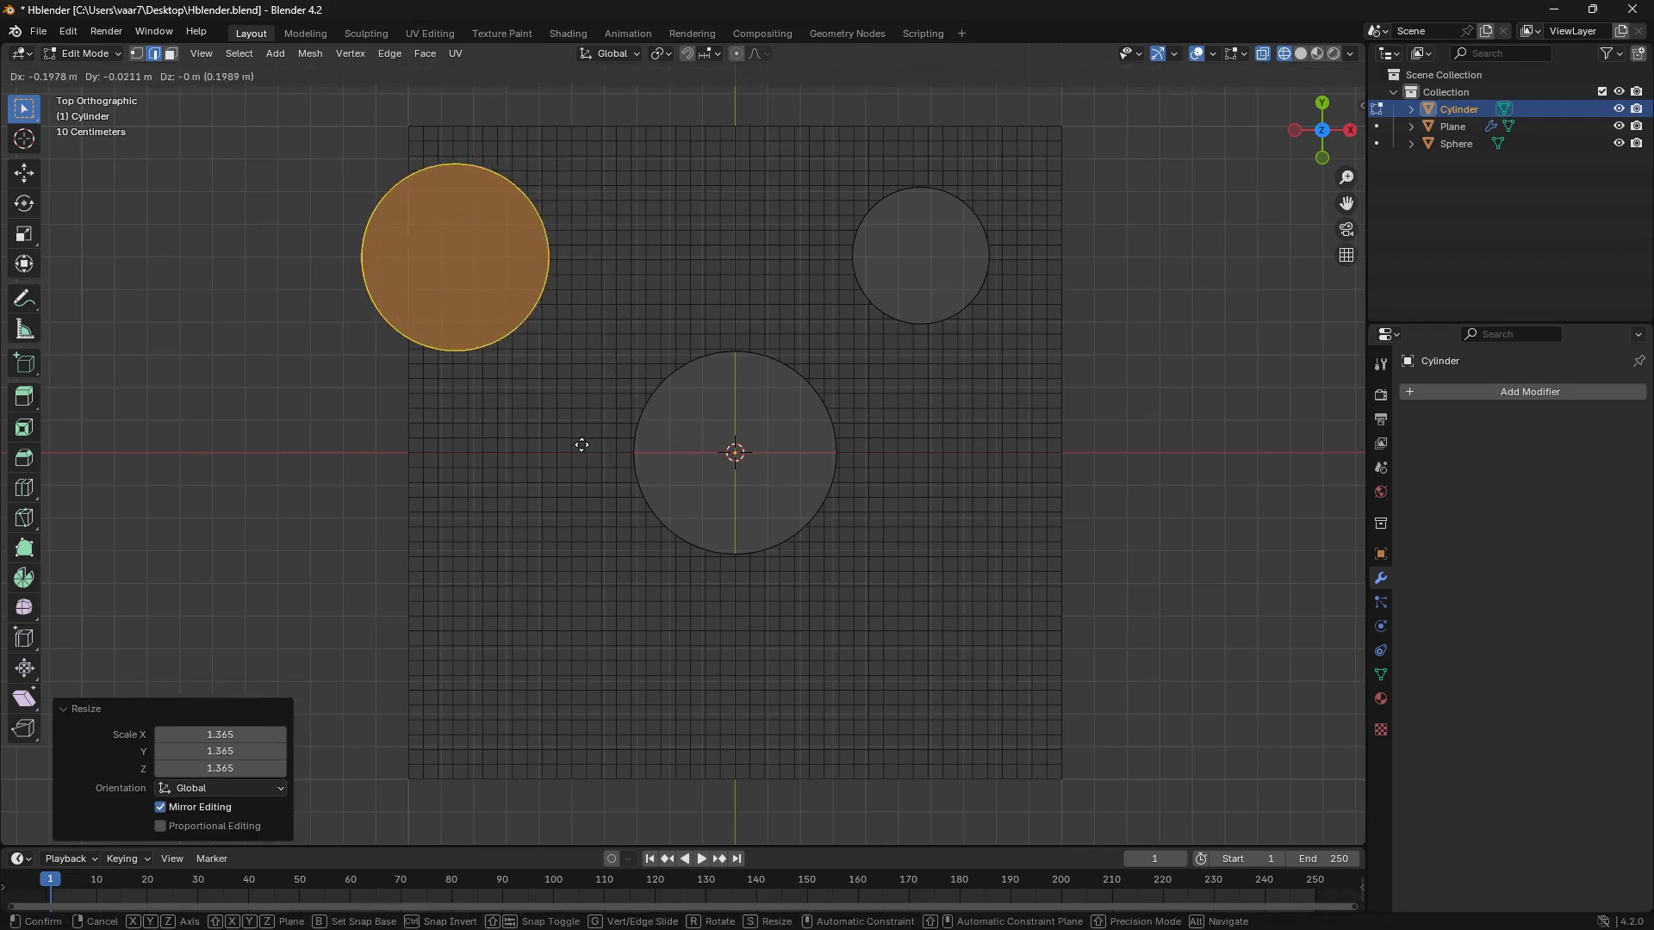
click(579, 446)
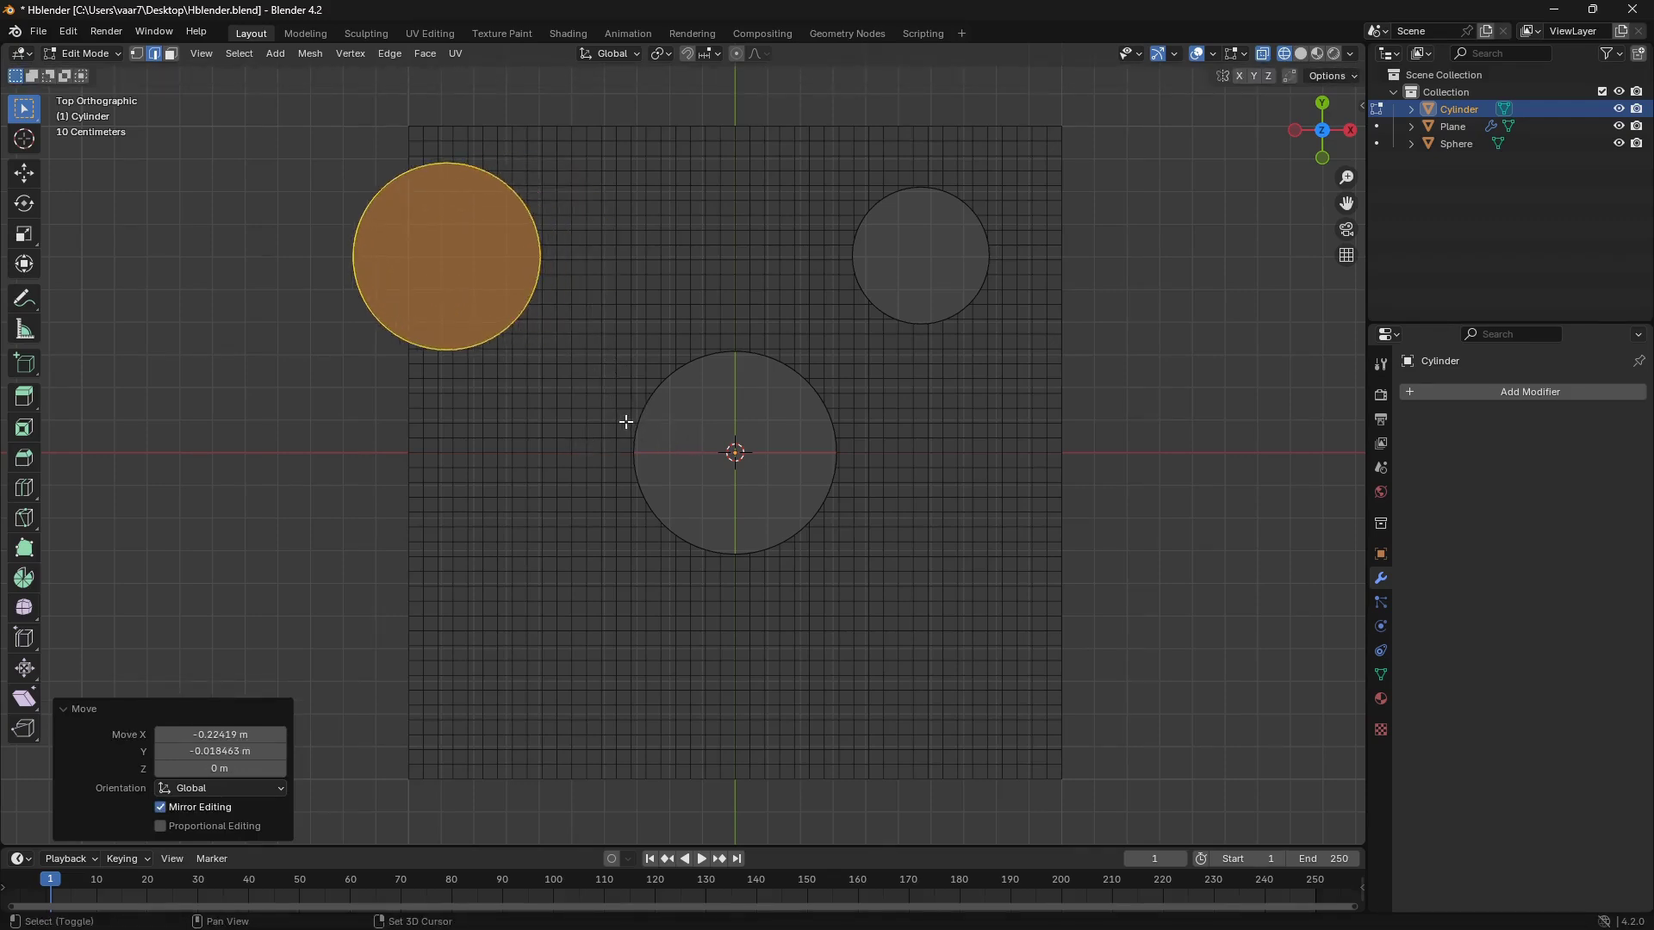
key(shift+d)
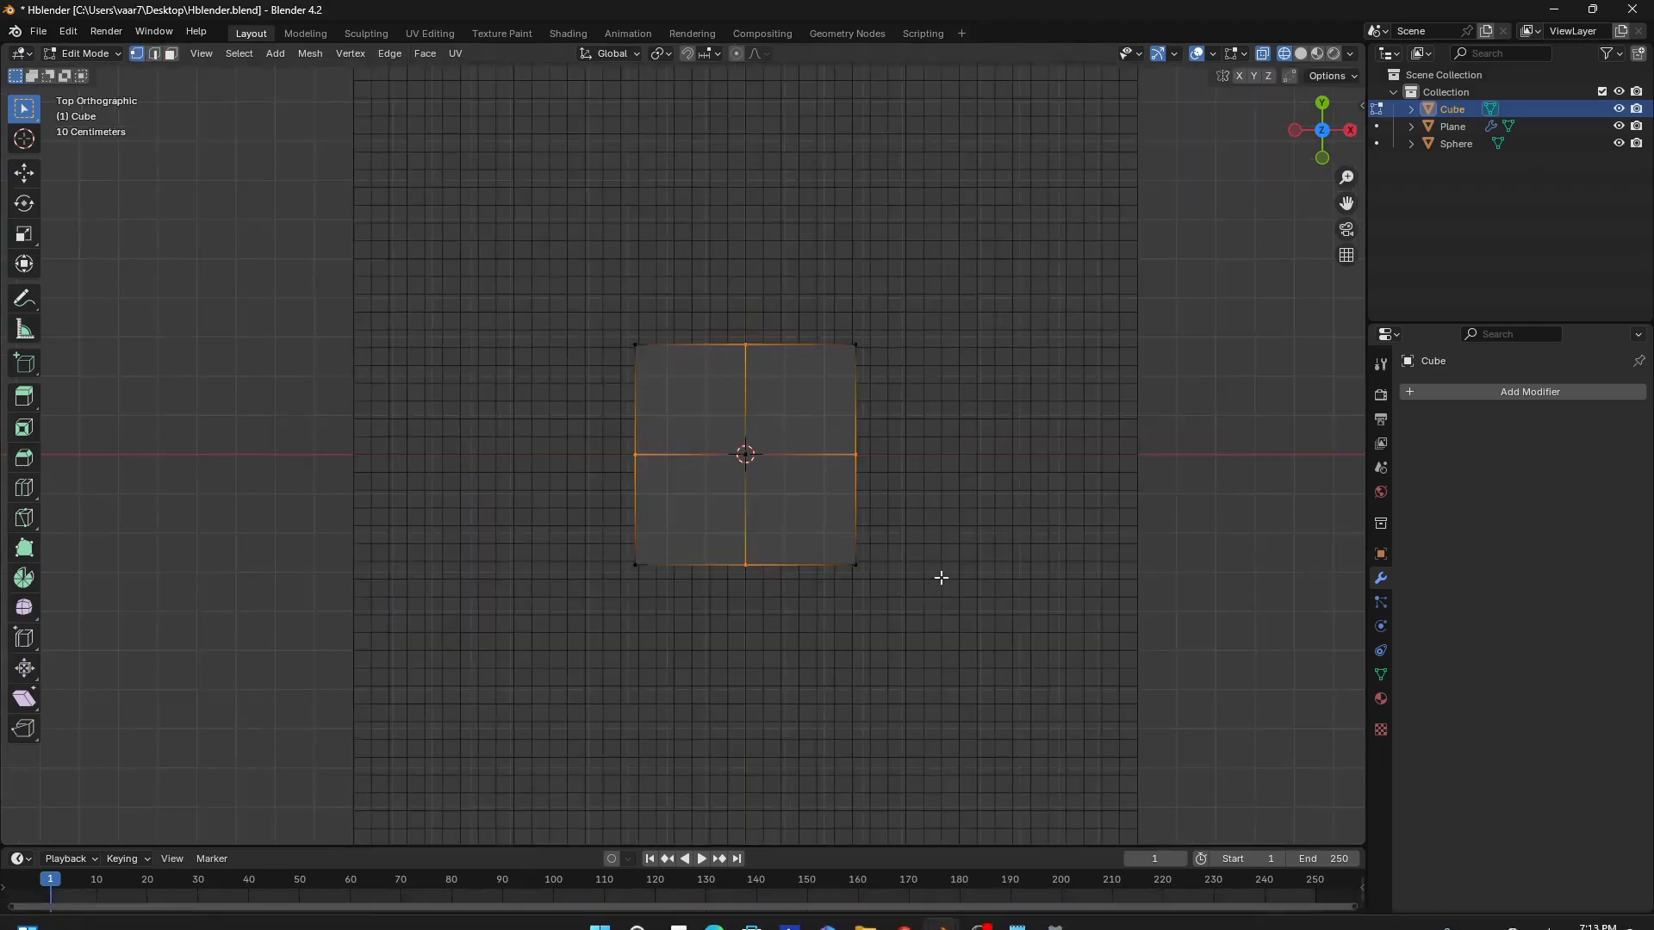
key(s)
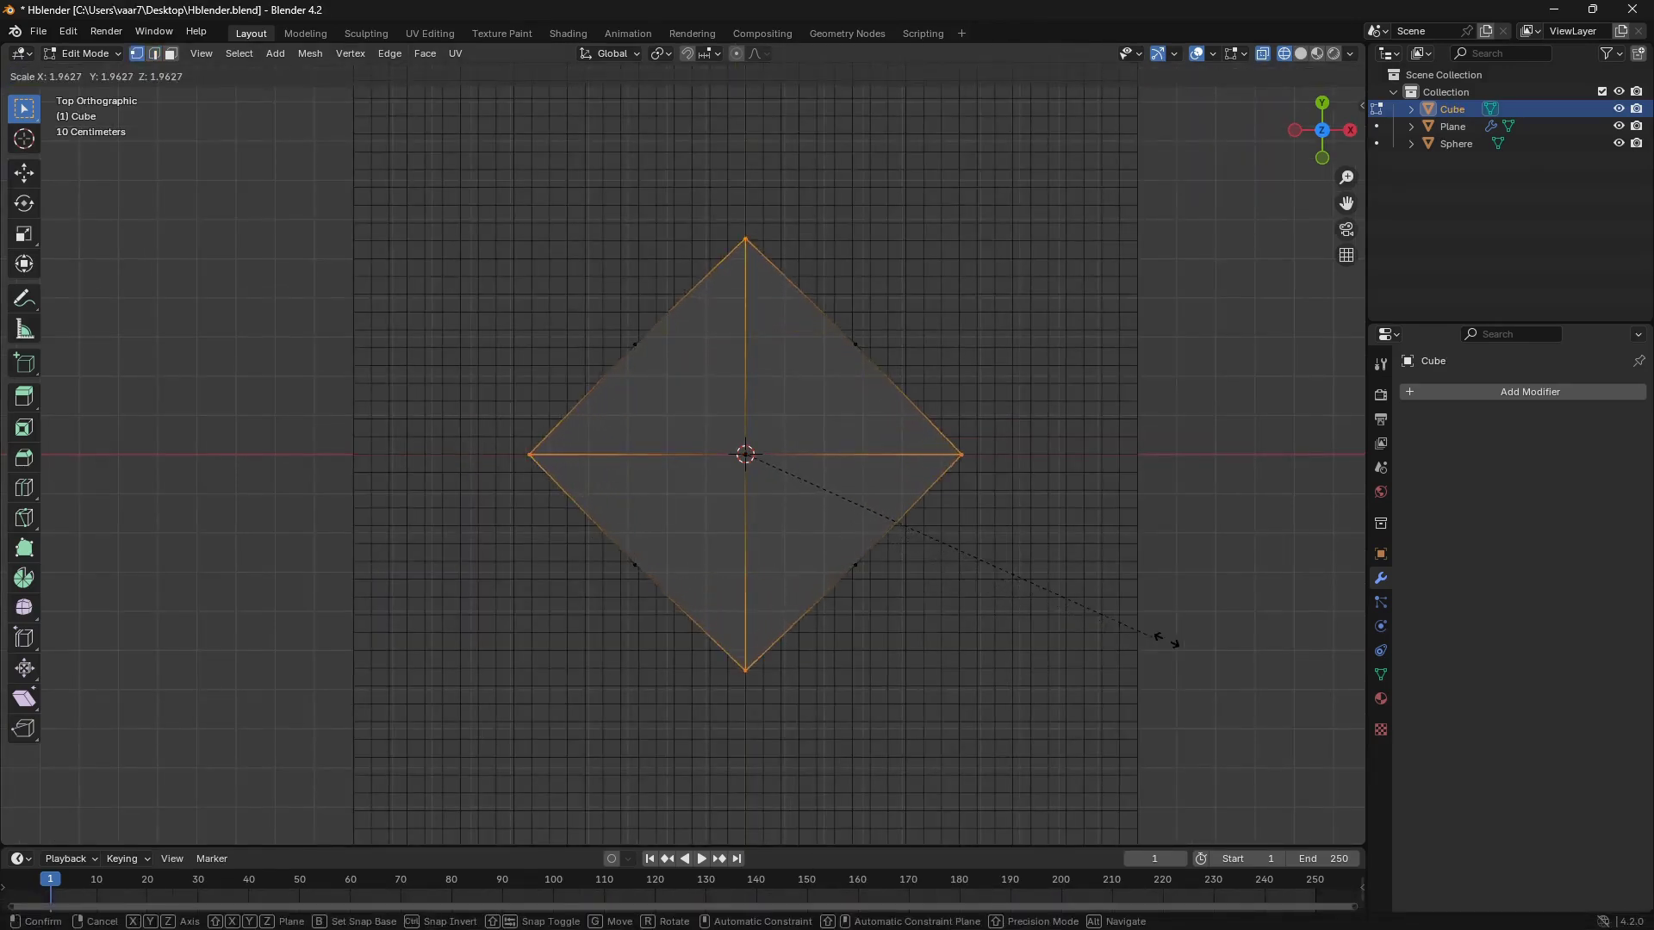
click(67, 655)
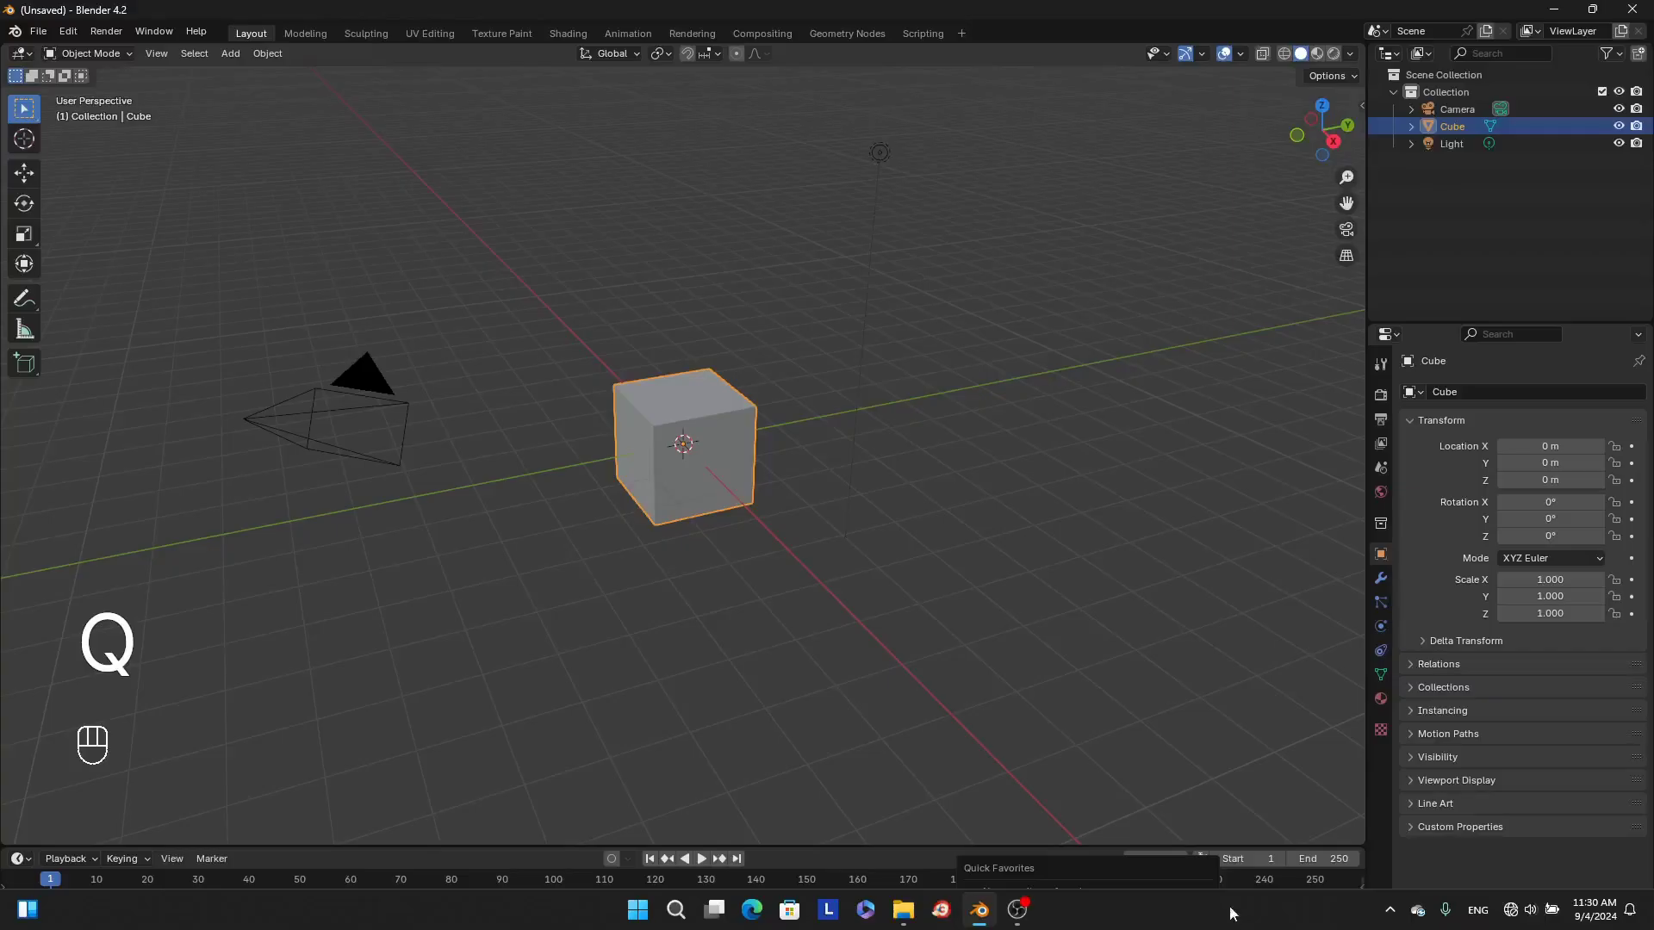
Step: Delete the default camera, cube and light
key(a)
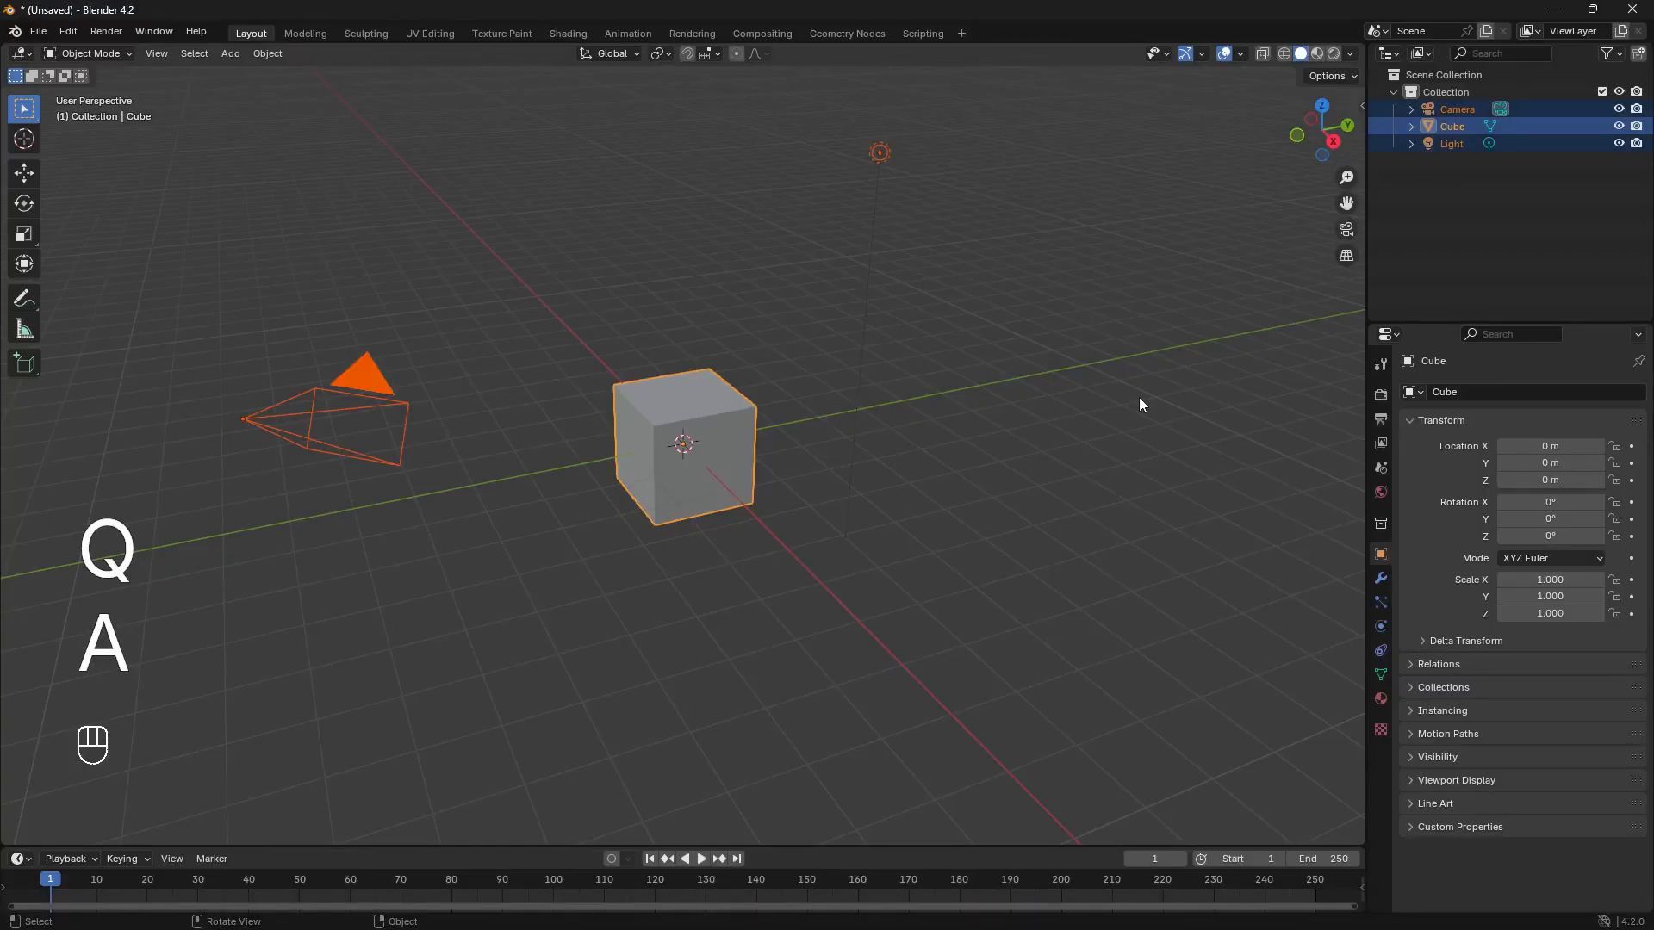
key(x)
click(1138, 397)
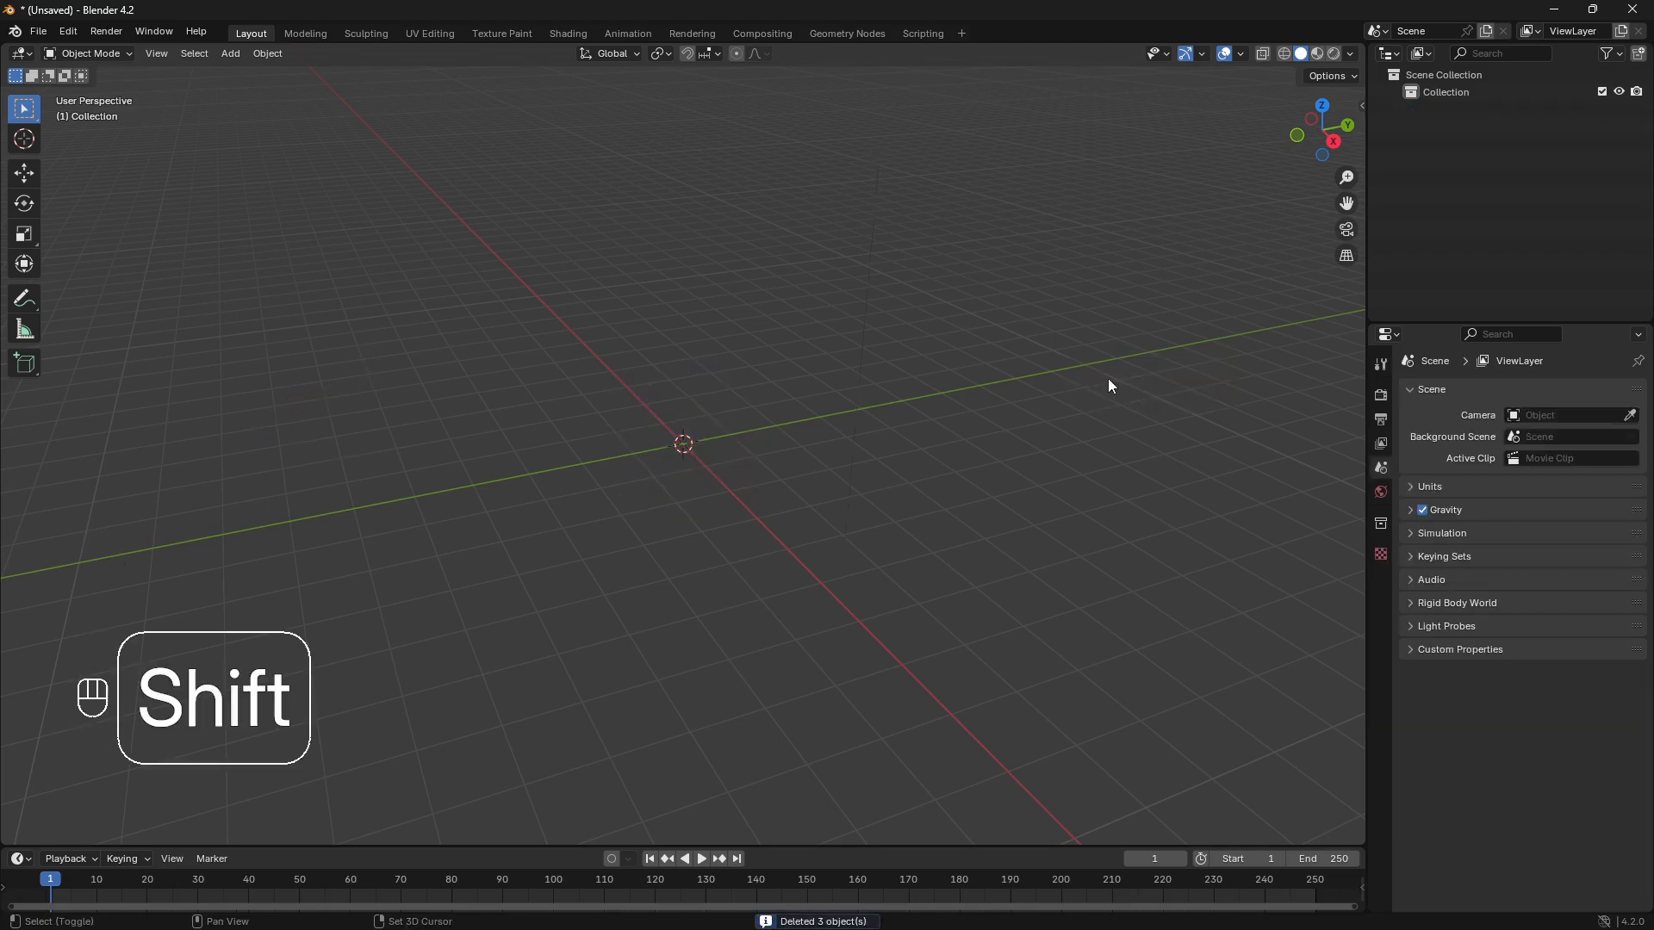
Step: Add a plane mesh, view it from the top and enter Edit Mode
key(shift+a)
mouse_move(1110, 380)
click(1215, 380)
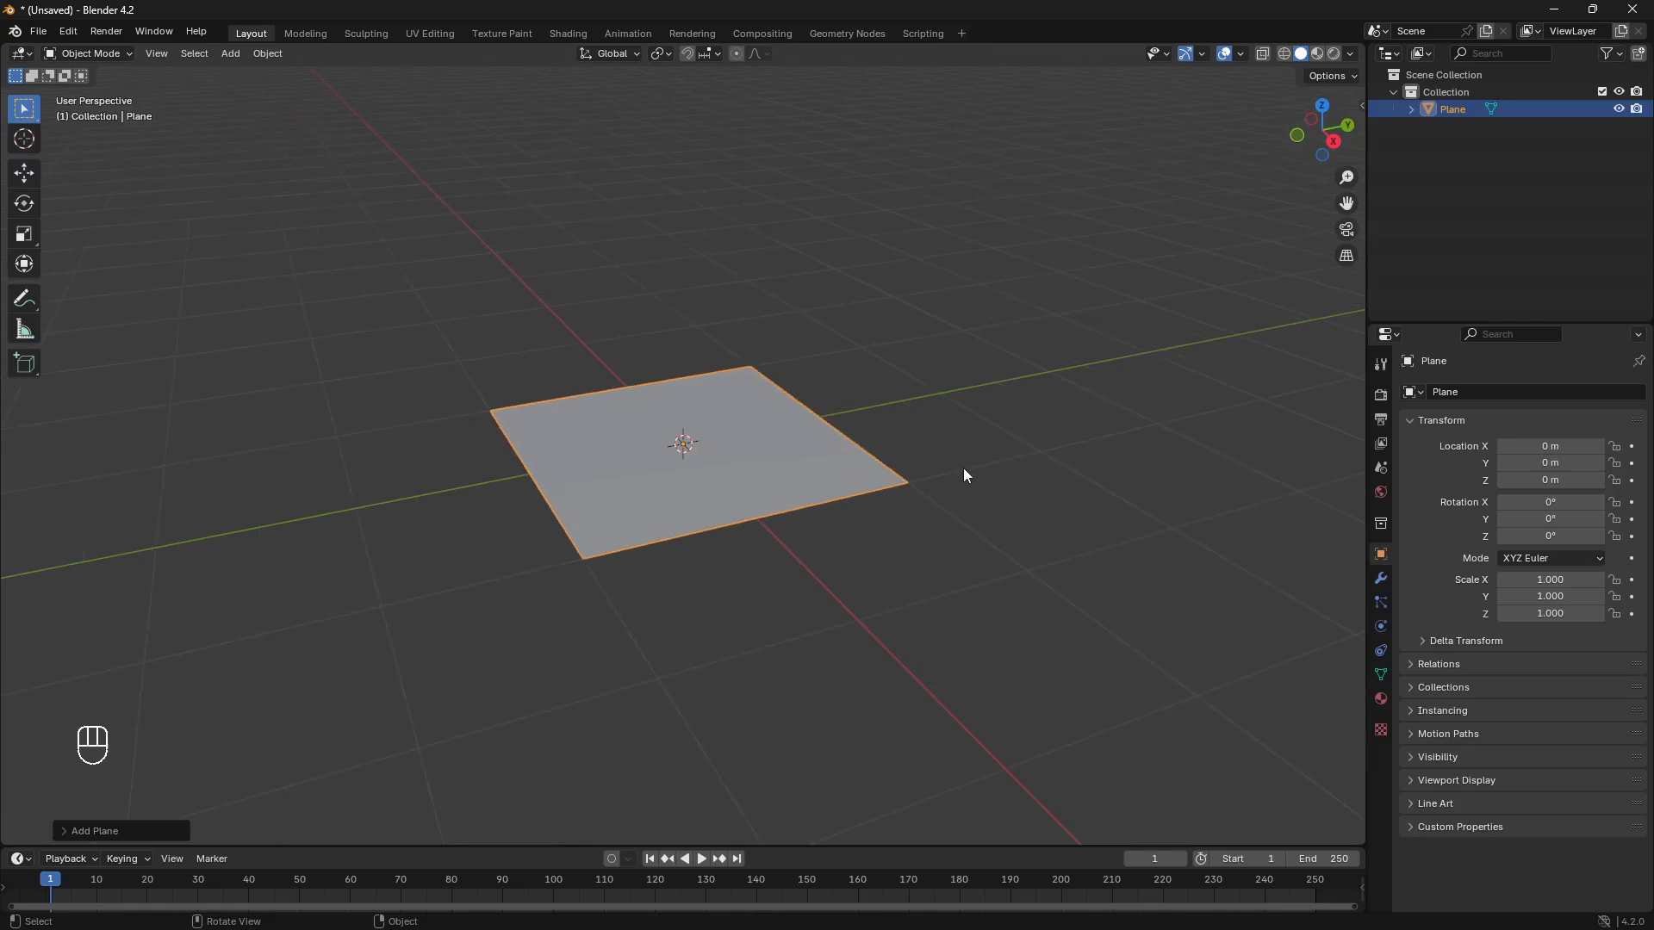
key(KP_7)
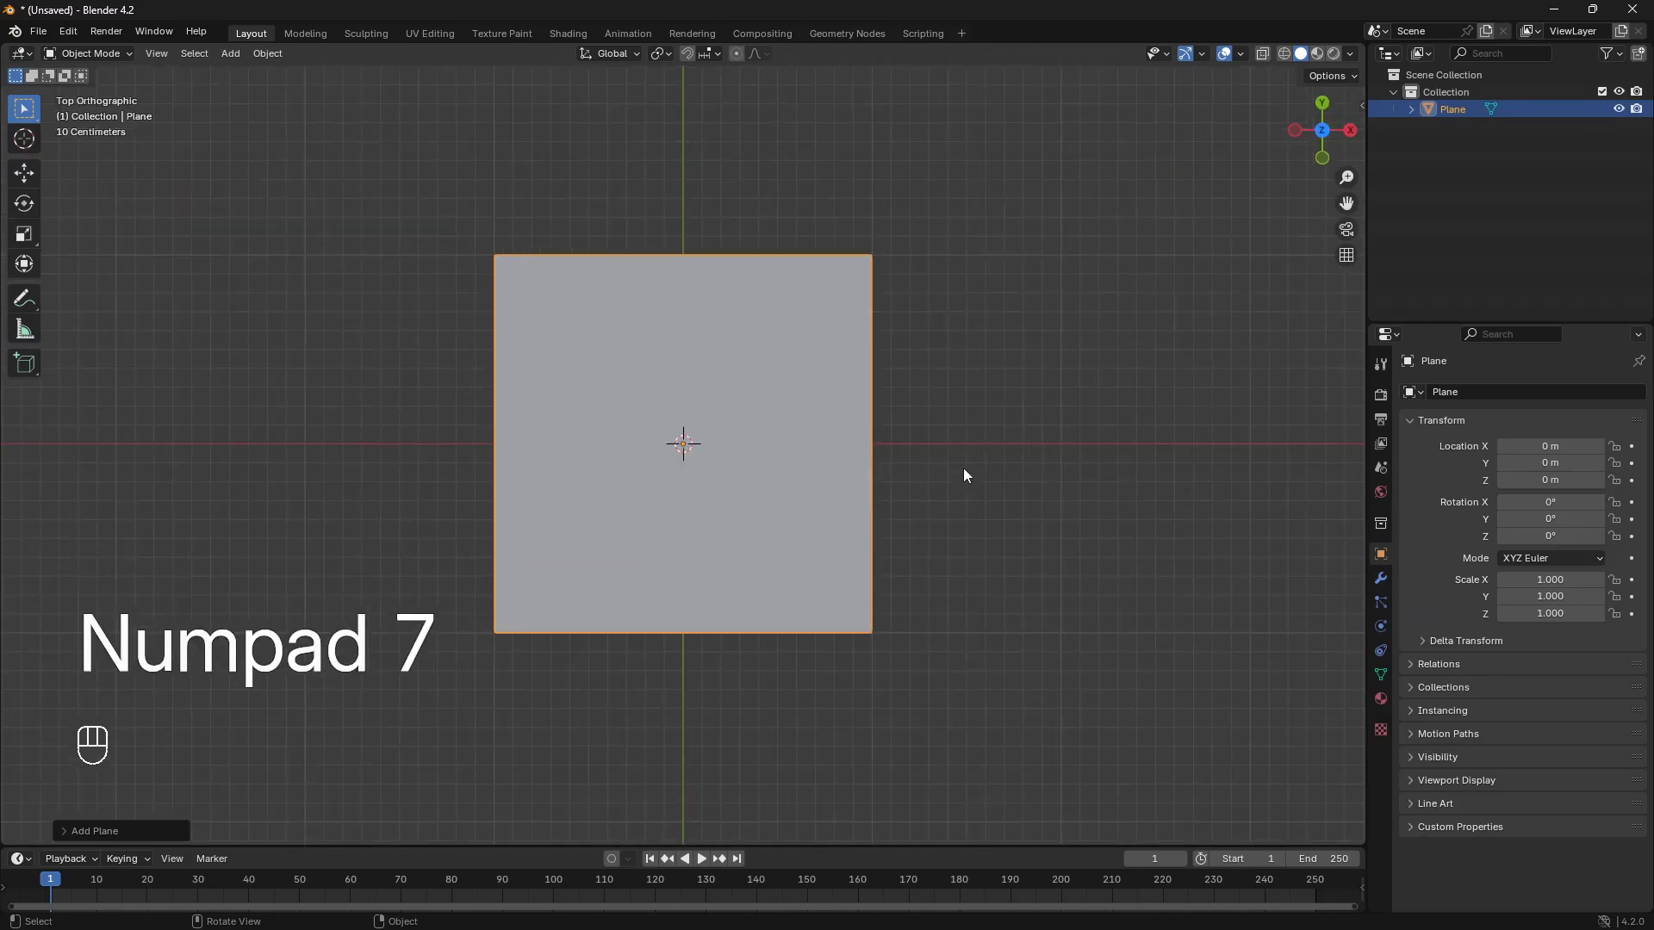
key(Tab)
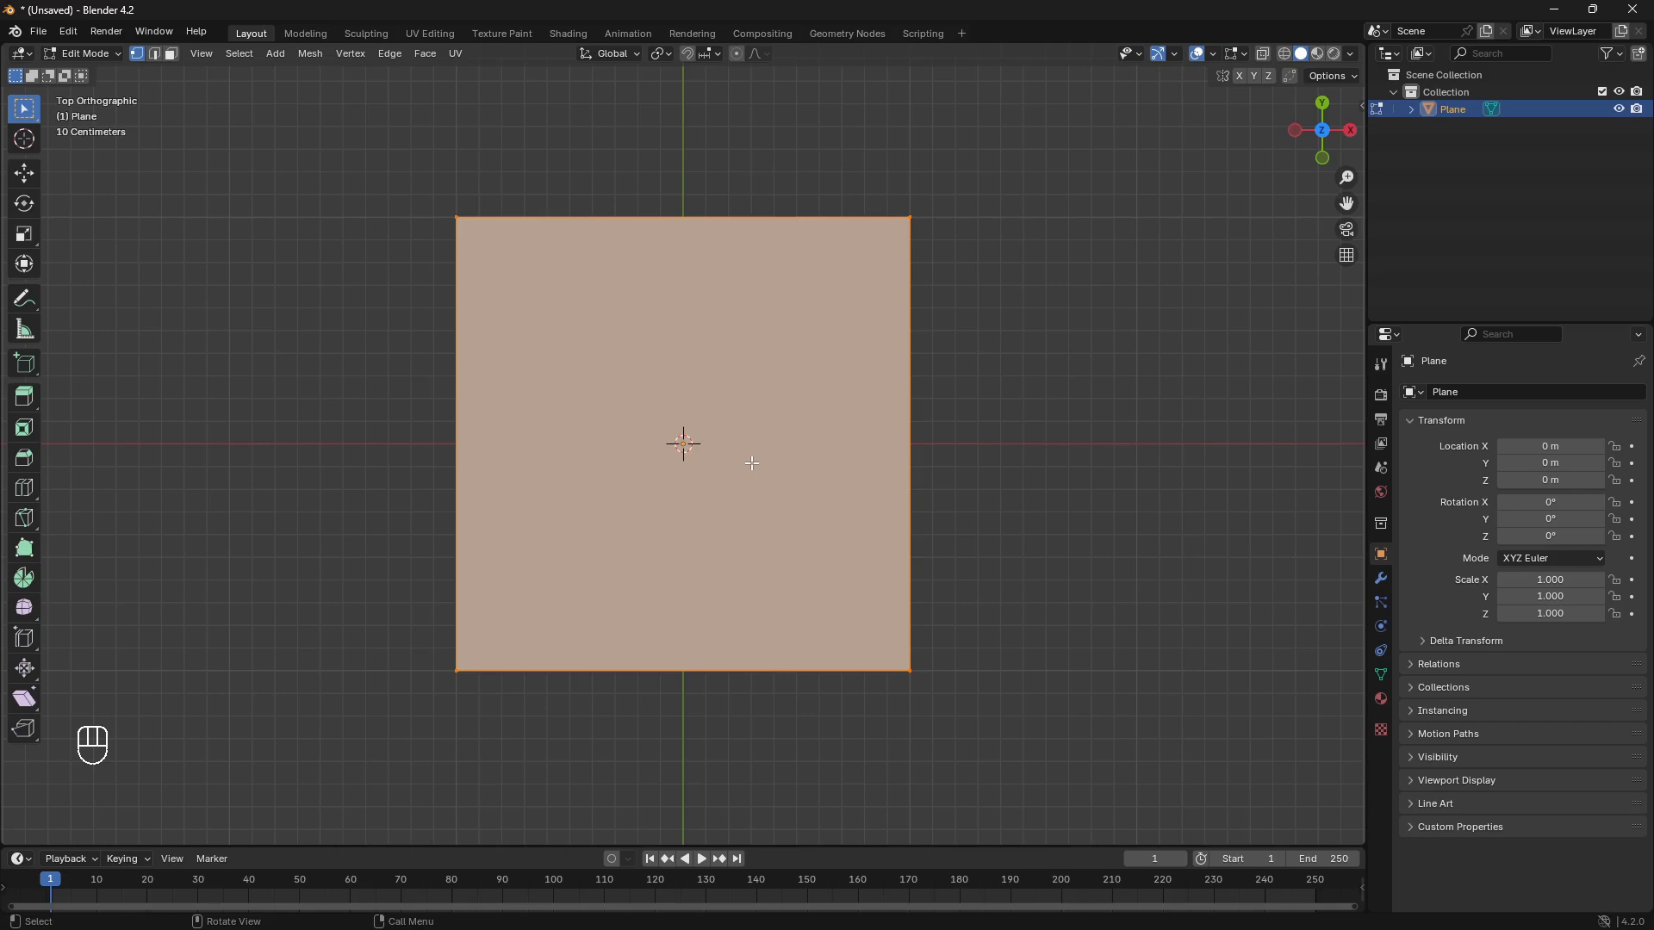
Step: Subdivide the plane with 10 cuts into a grid
right_click(725, 362)
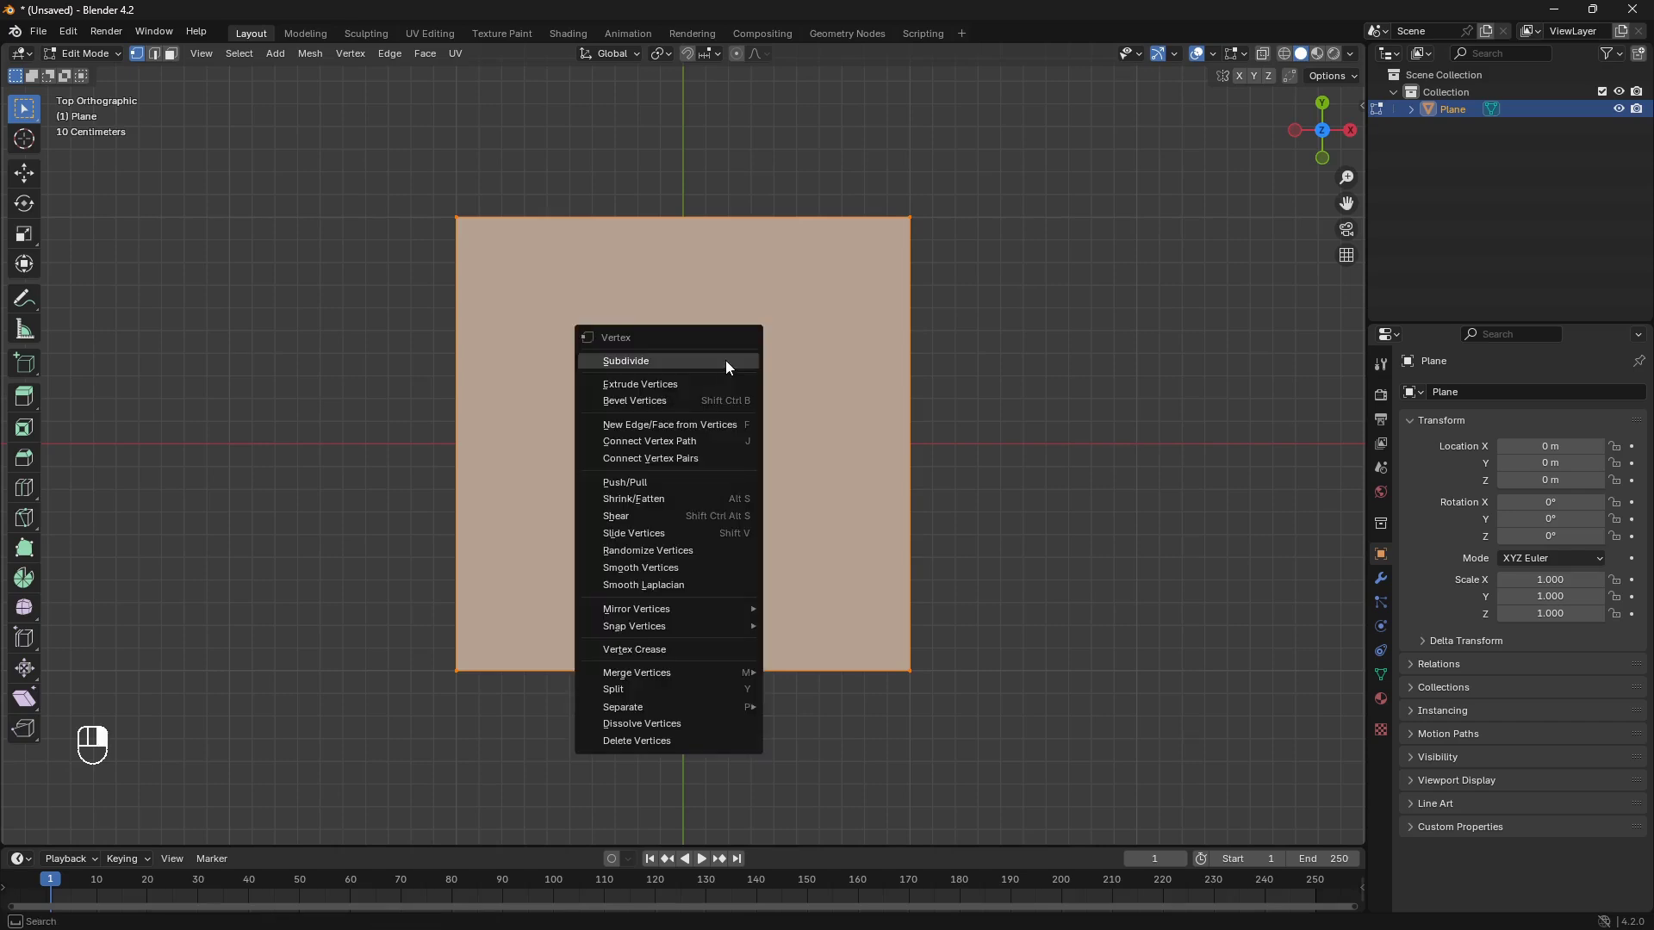
click(725, 361)
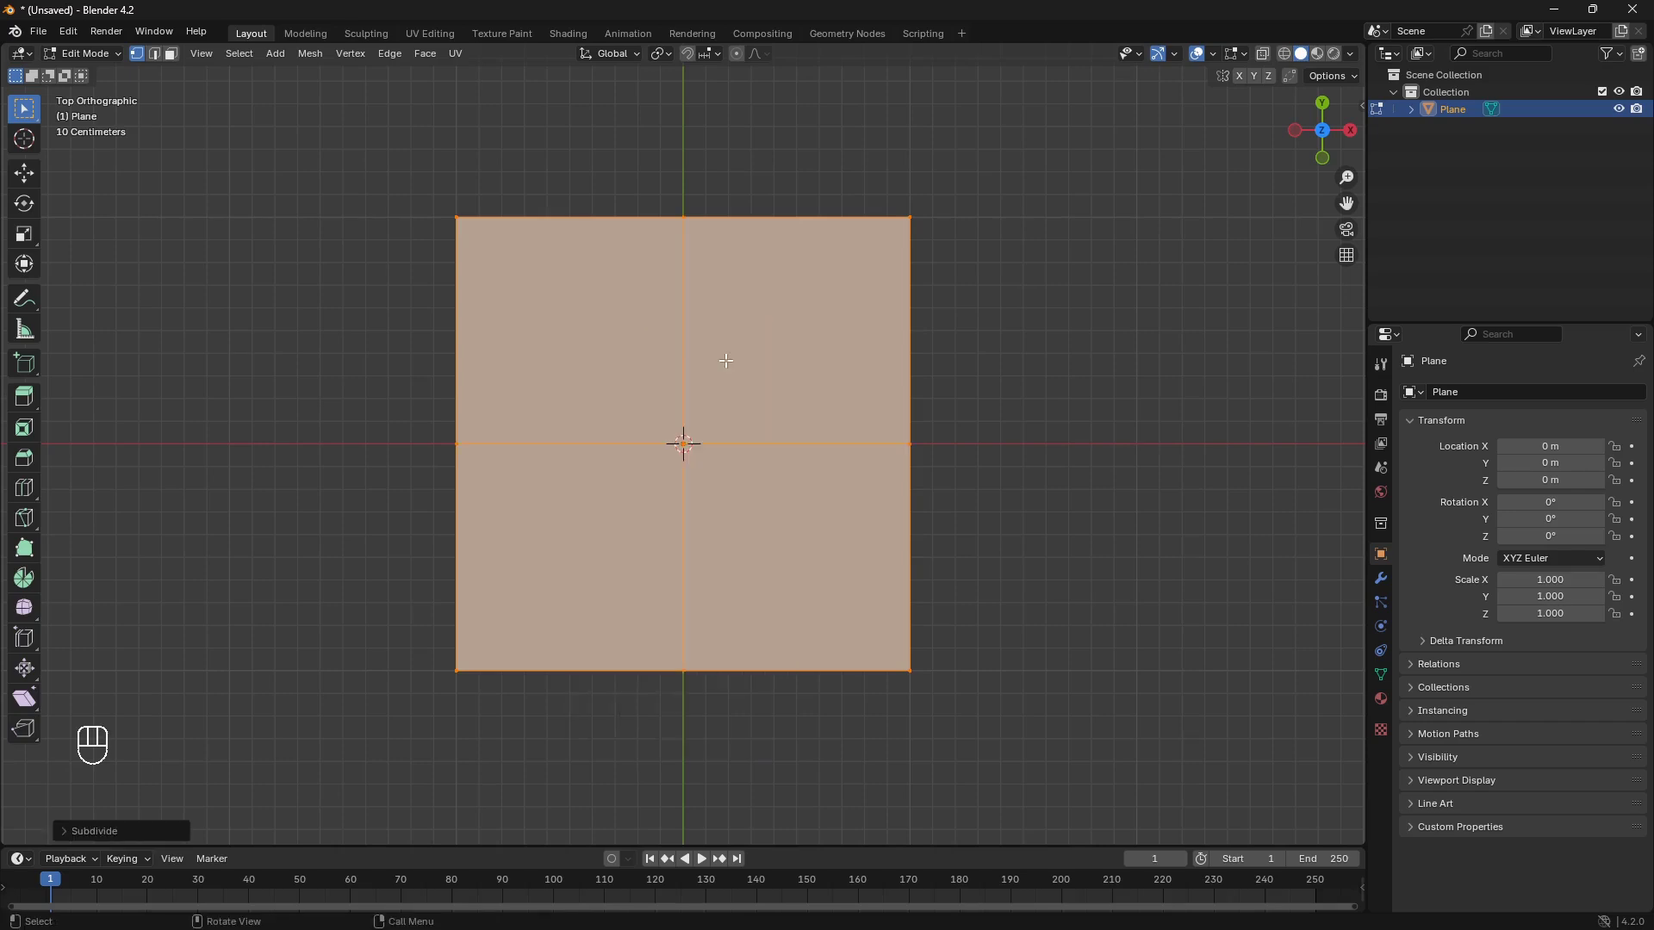
click(142, 830)
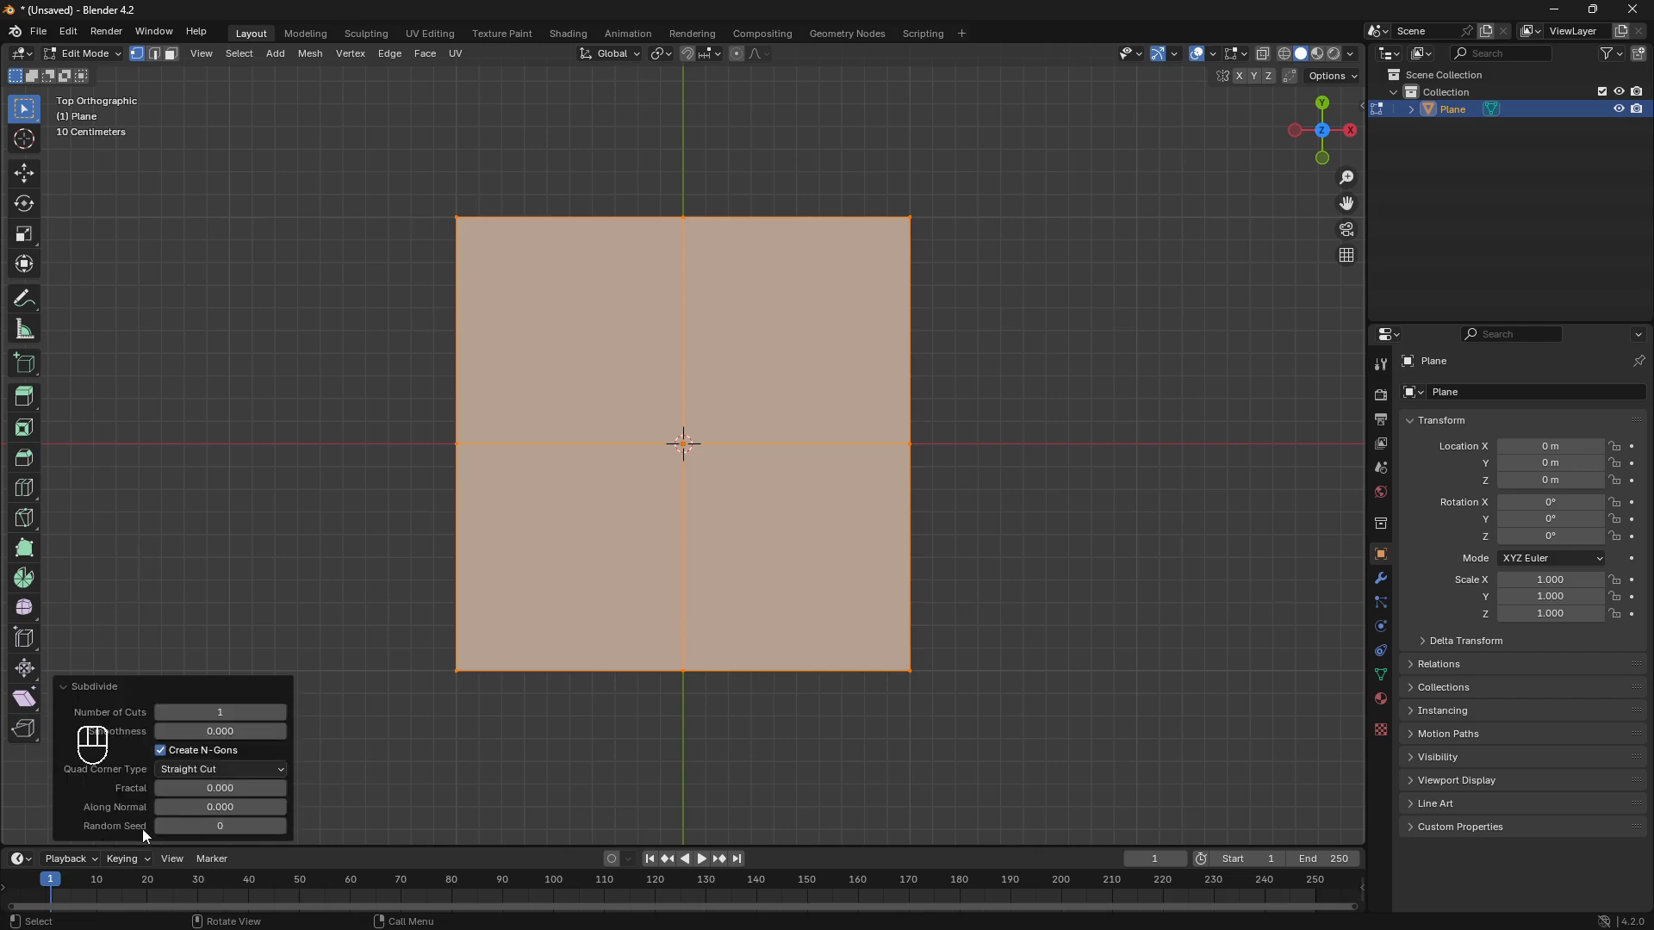
click(255, 711)
key(BackSpace)
text(10)
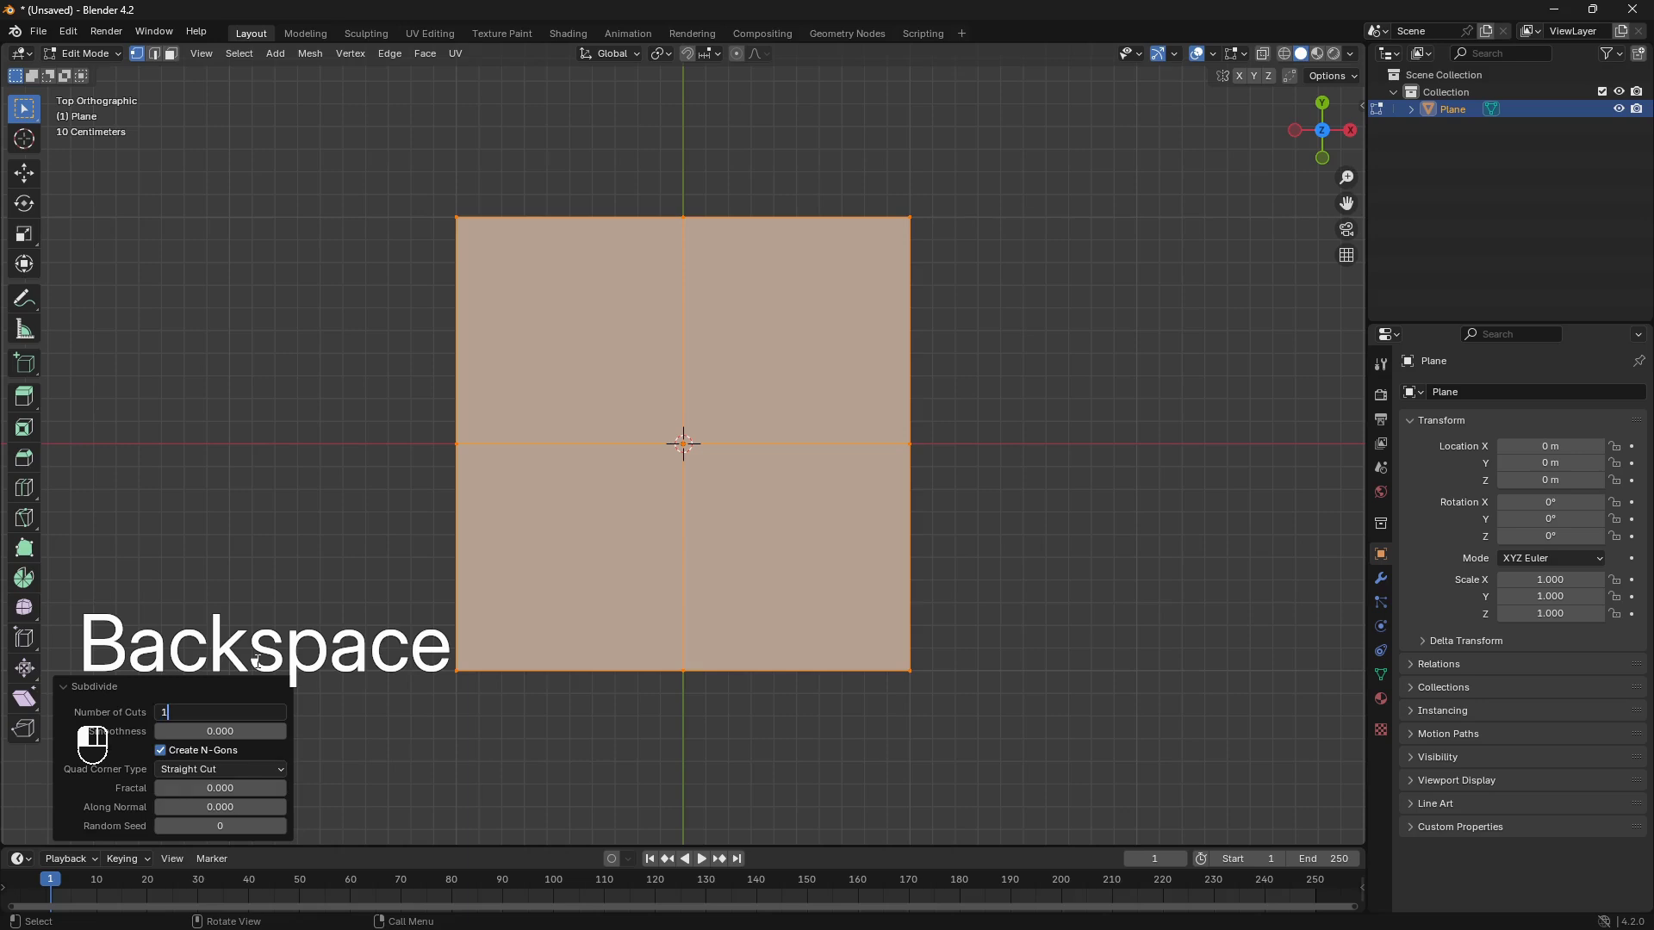
click(258, 661)
scroll(649, 389, up, 2)
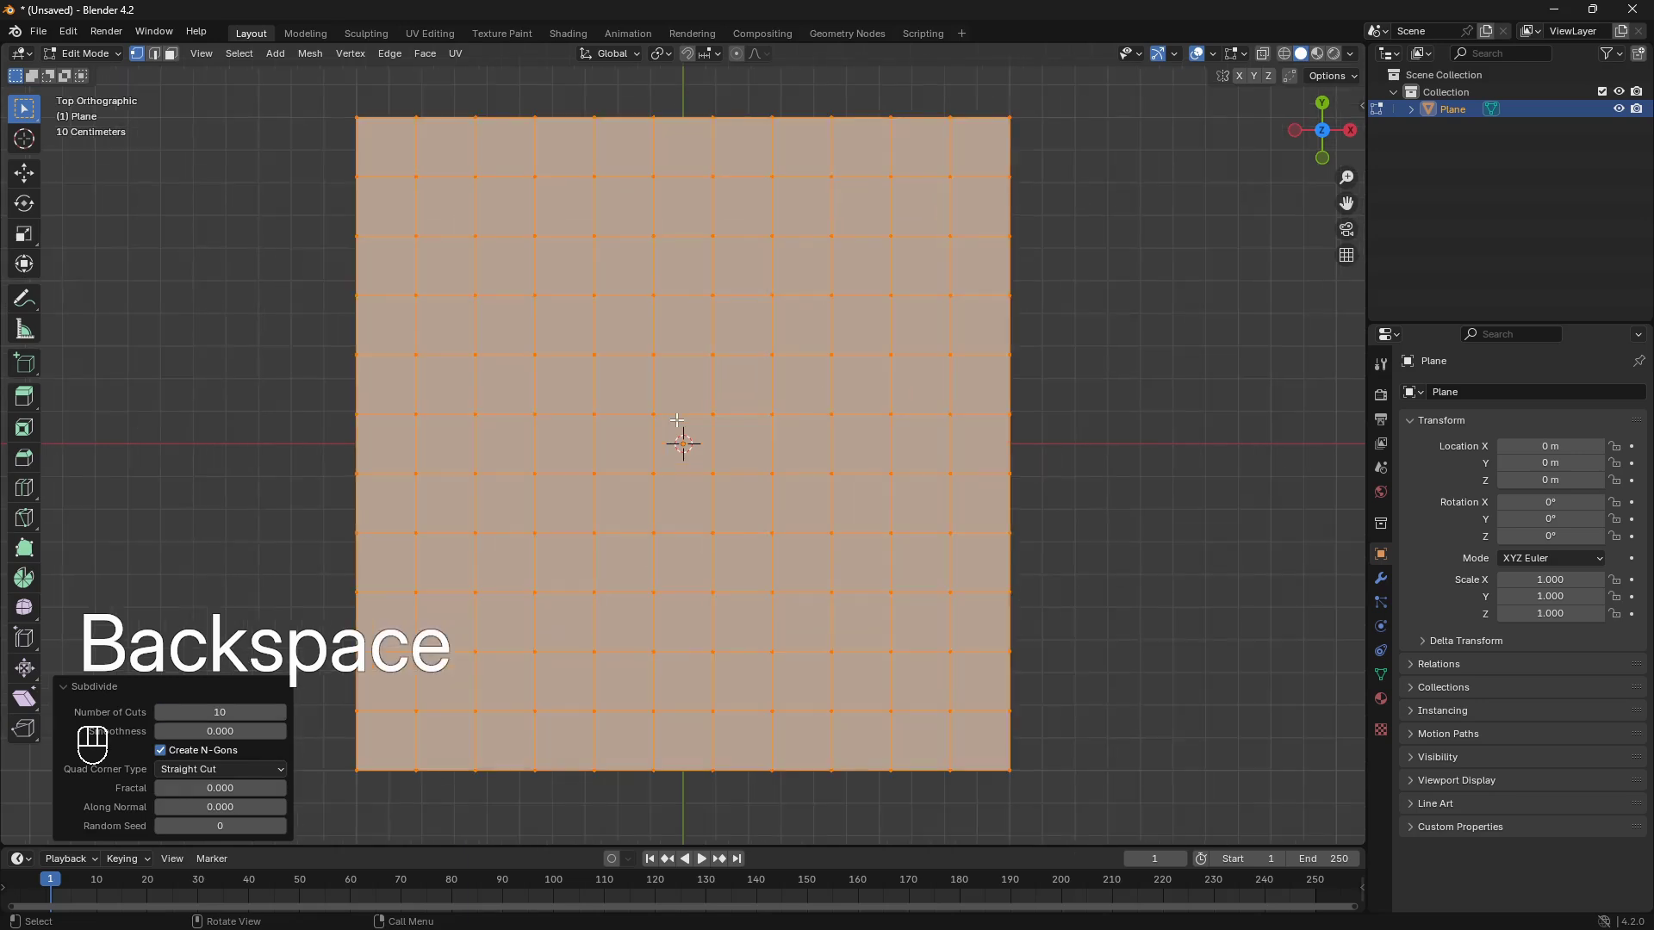
Step: Subdivide the grid two more times
right_click(699, 418)
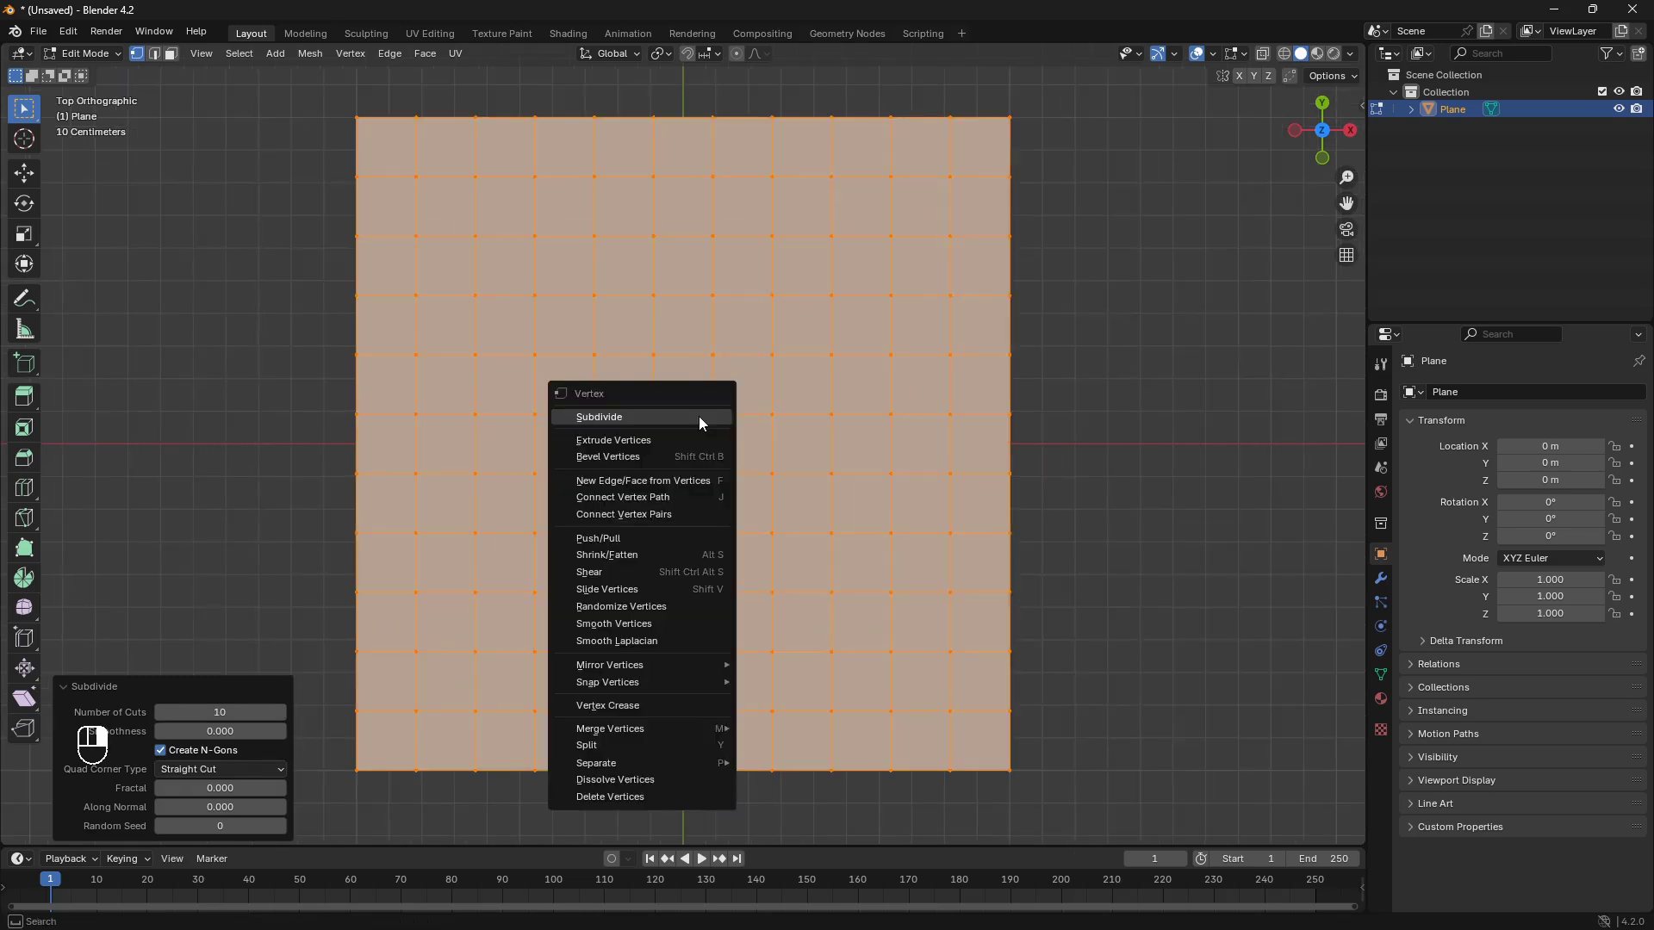
click(699, 416)
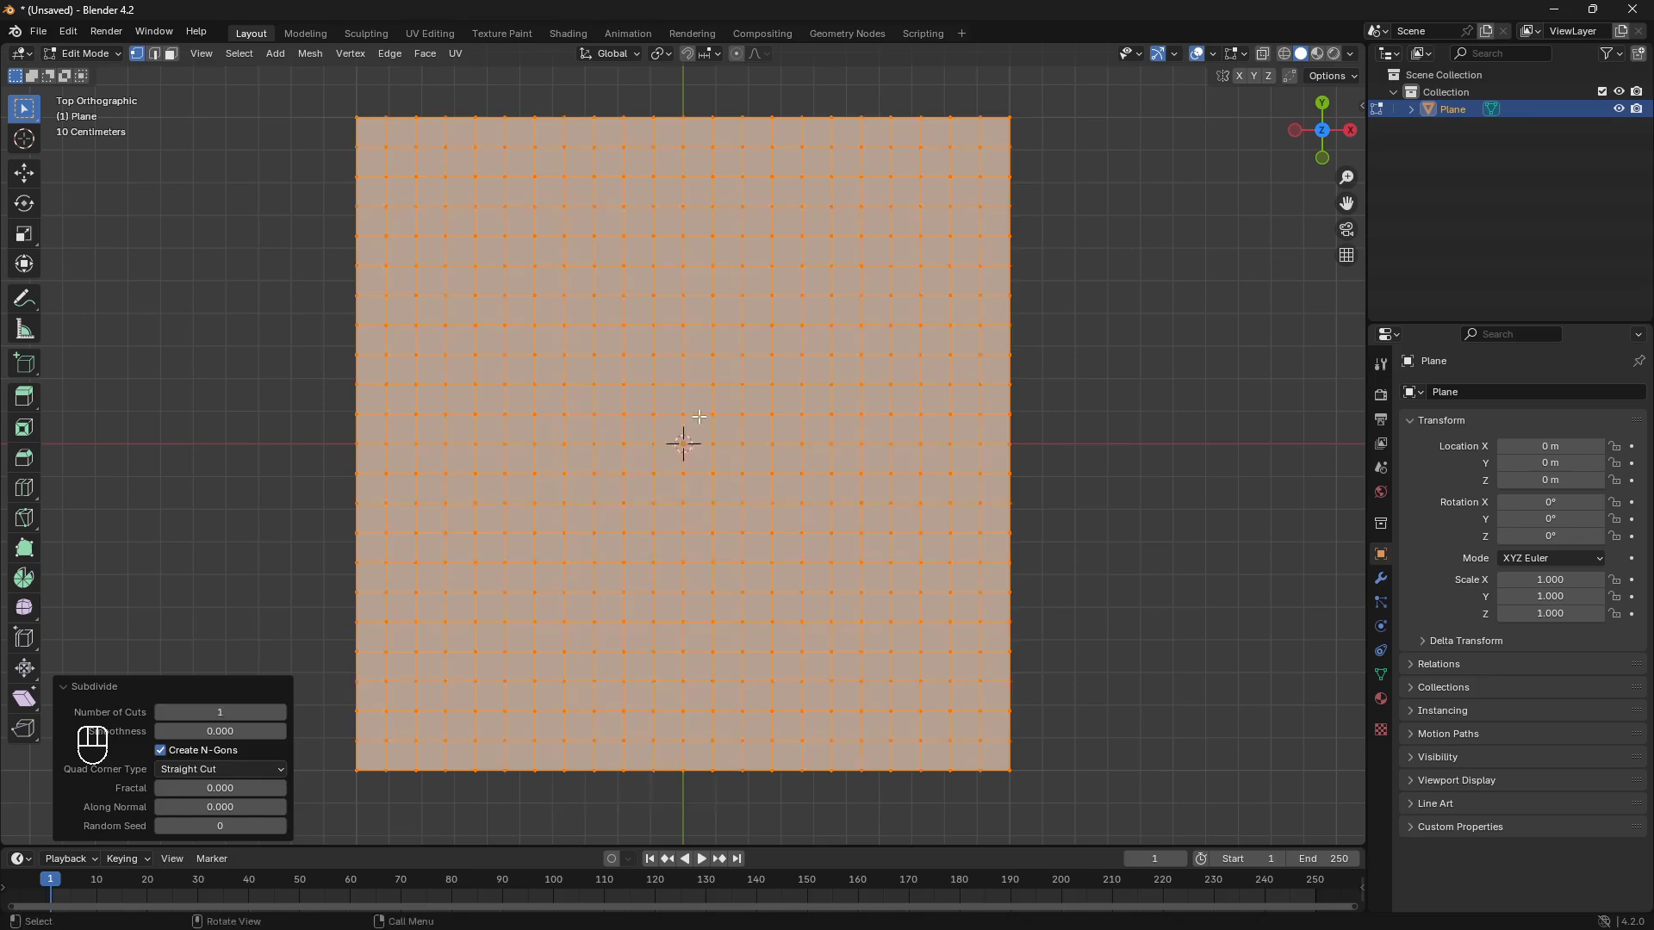
right_click(699, 416)
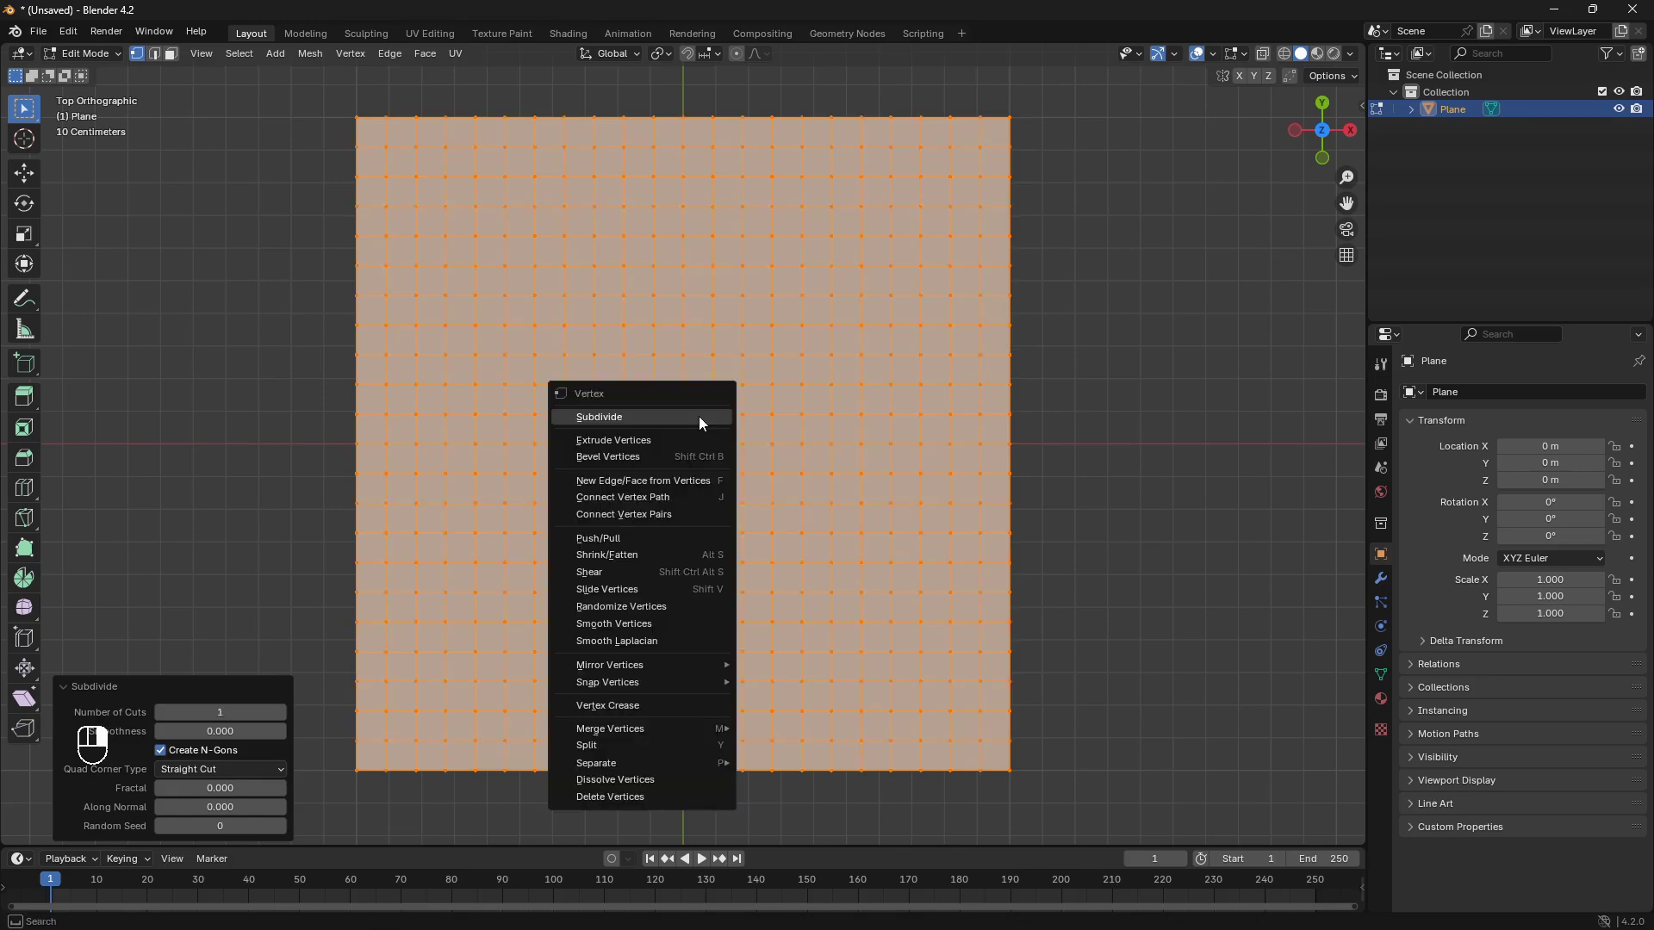
click(700, 416)
Step: Extrude the grid about 0.099 m upward into a slab and return to Object Mode
scroll(700, 416, down, 2)
middle_drag(700, 416, 819, 502)
key(e)
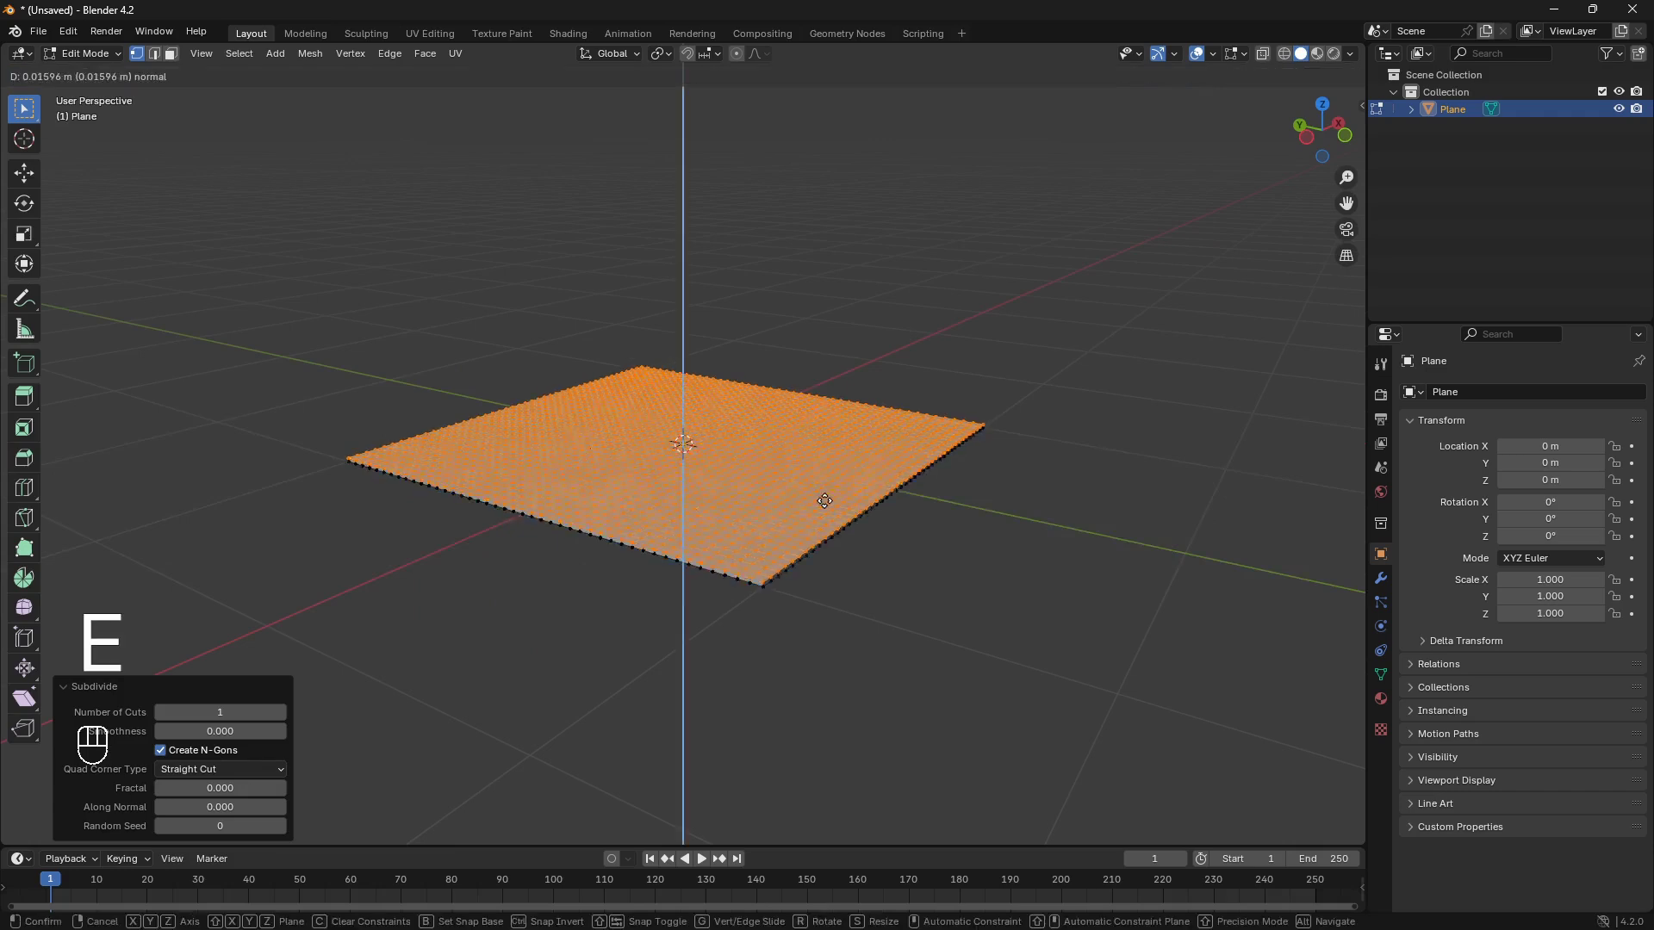
click(827, 483)
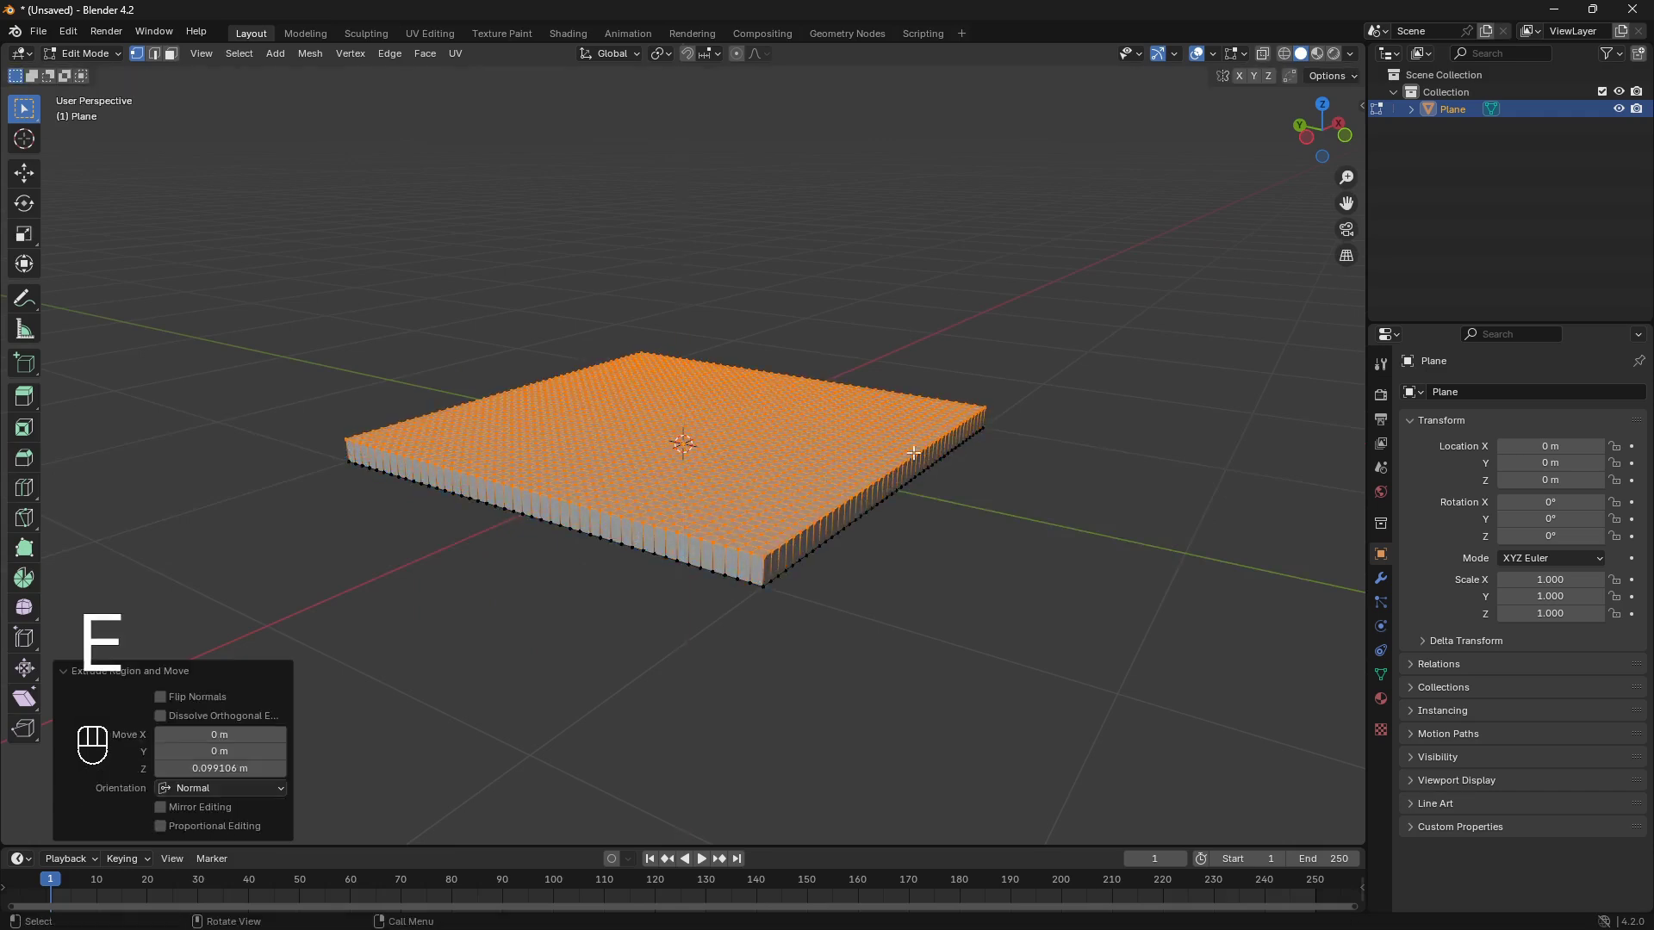
key(Tab)
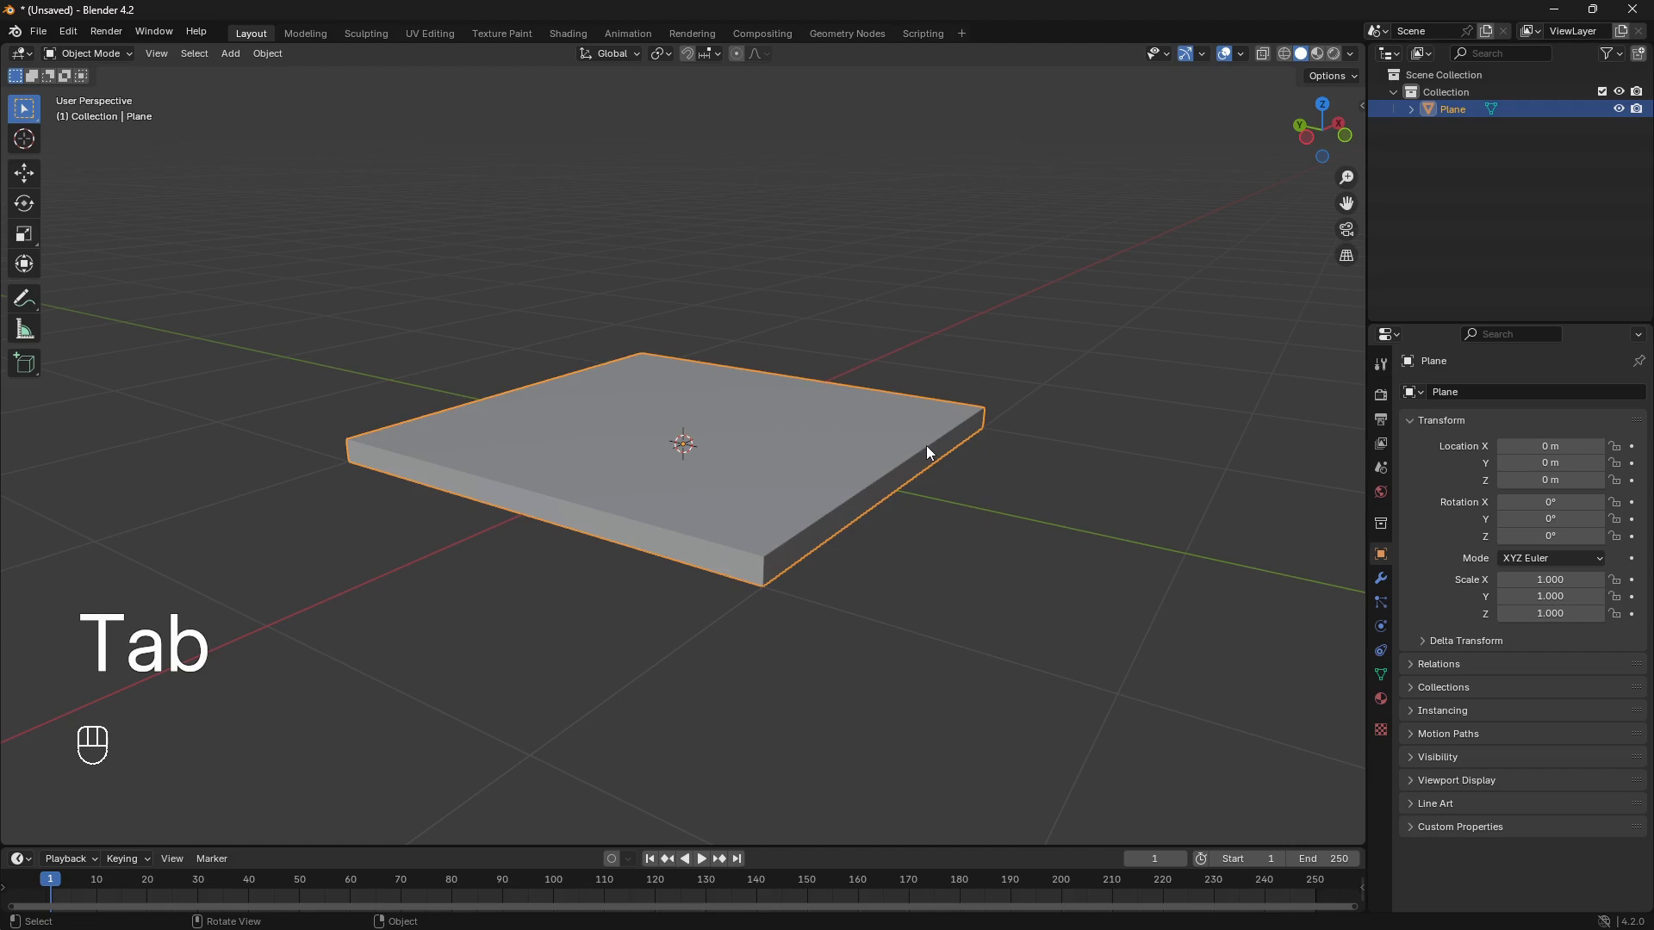
scroll(926, 446, up, 3)
Step: Add a cylinder with 64 vertices at the slab's centre
shift+middle_drag(926, 446, 885, 453)
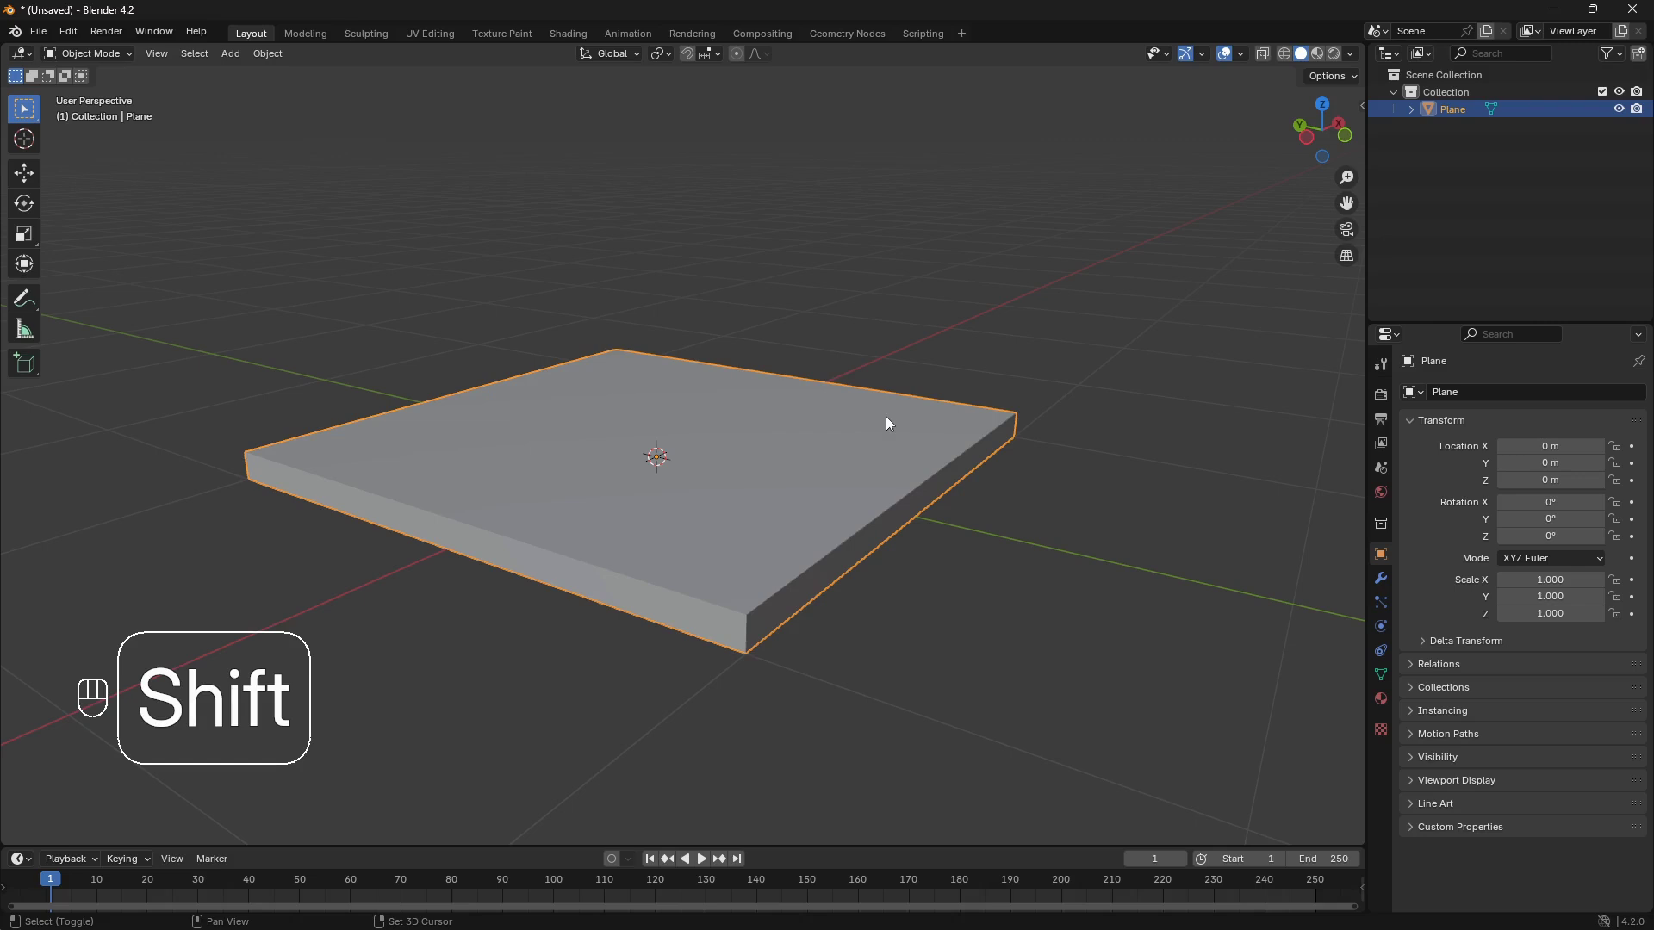
key(shift+a)
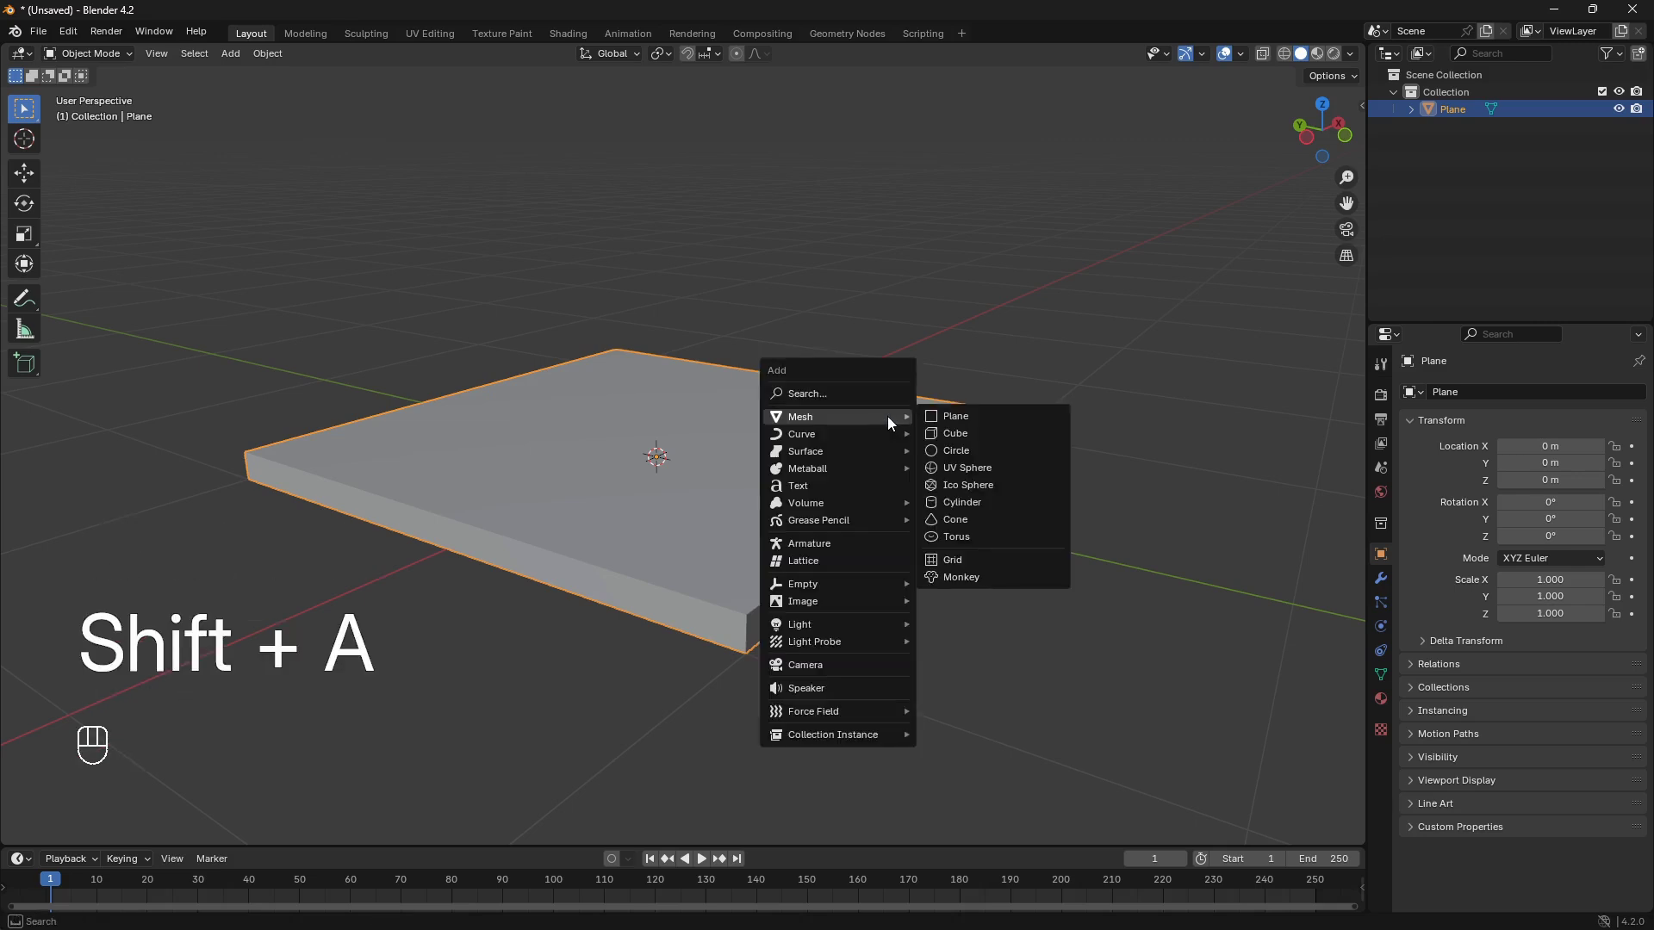
click(997, 502)
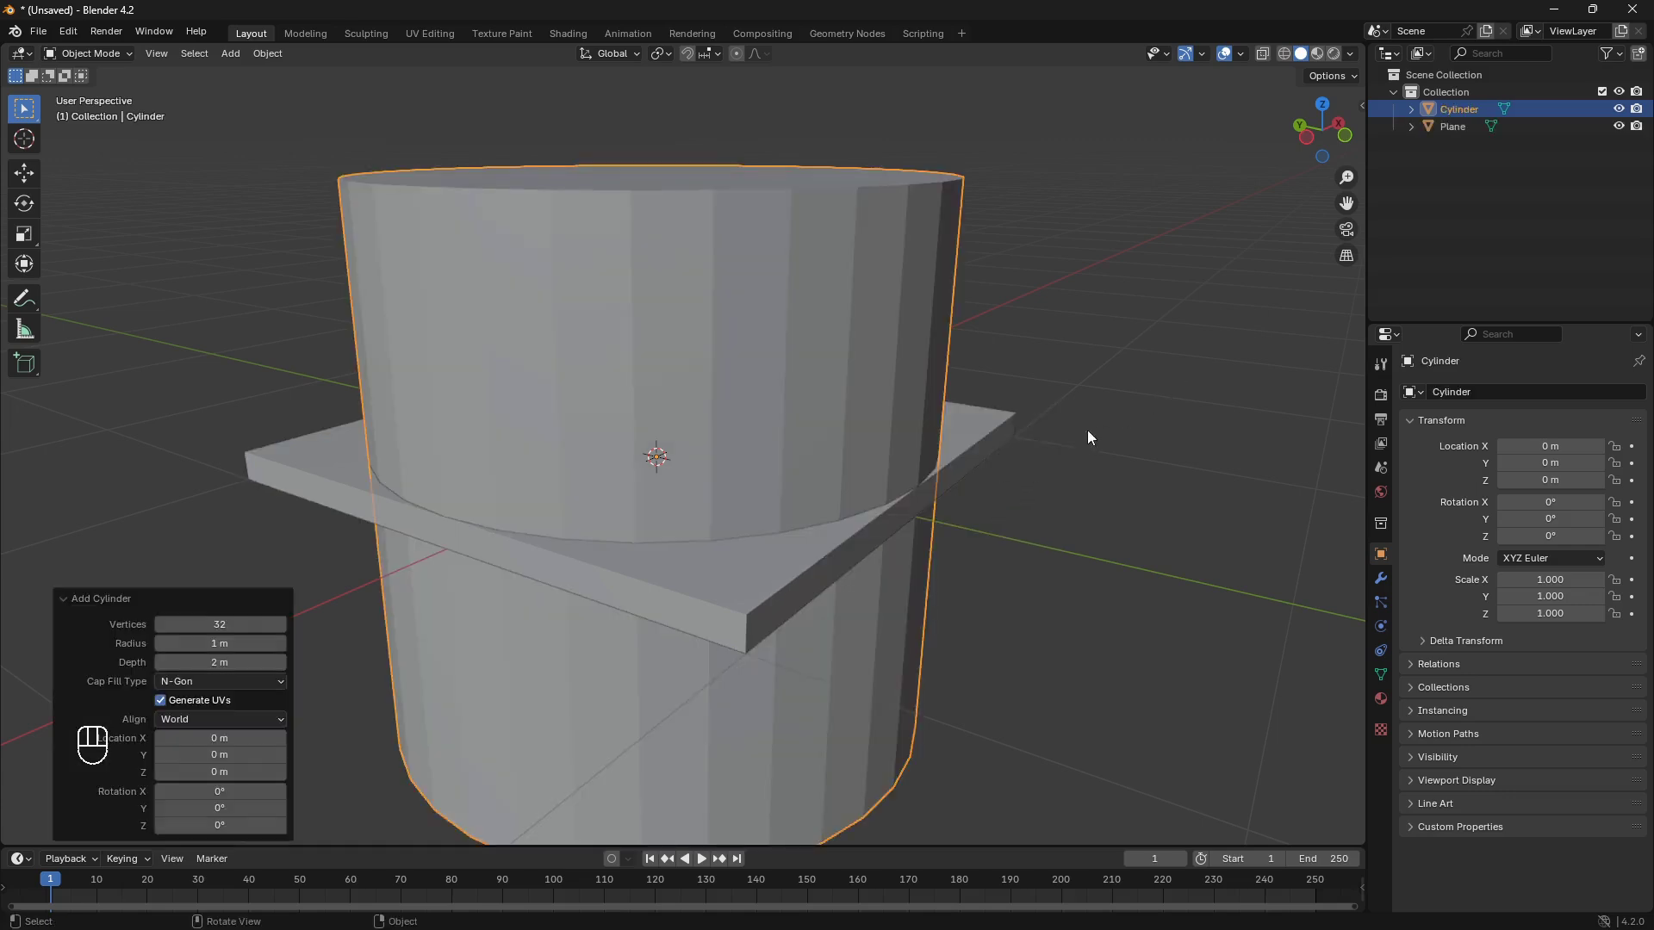
click(246, 623)
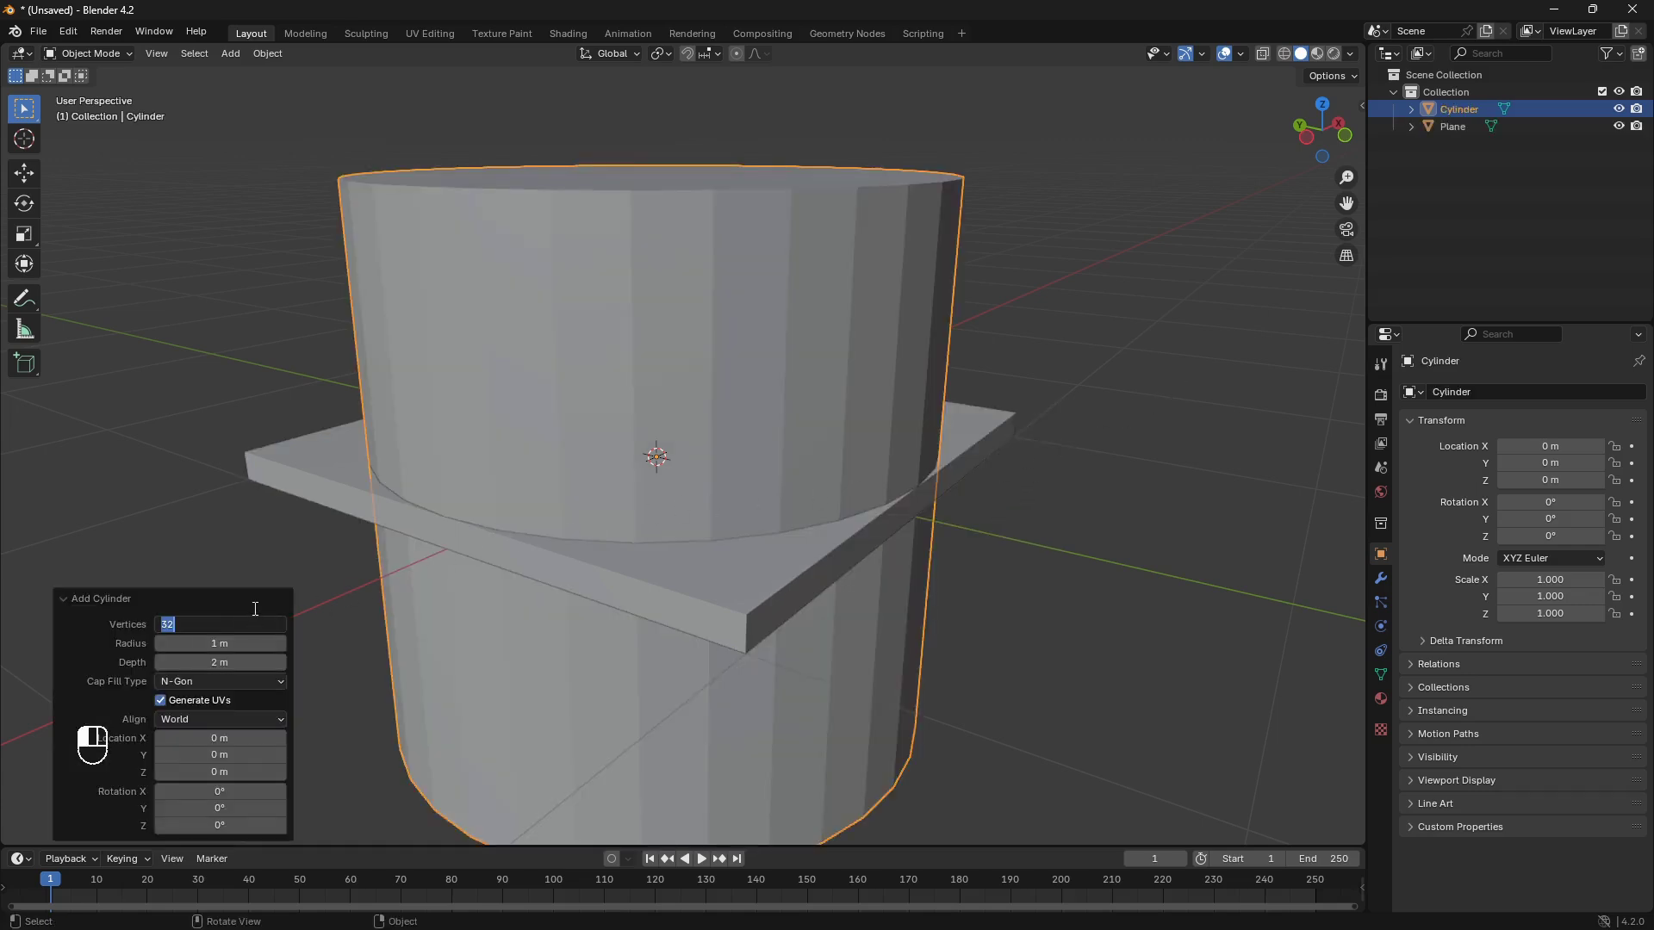
key(BackSpace)
text(64)
key(Return)
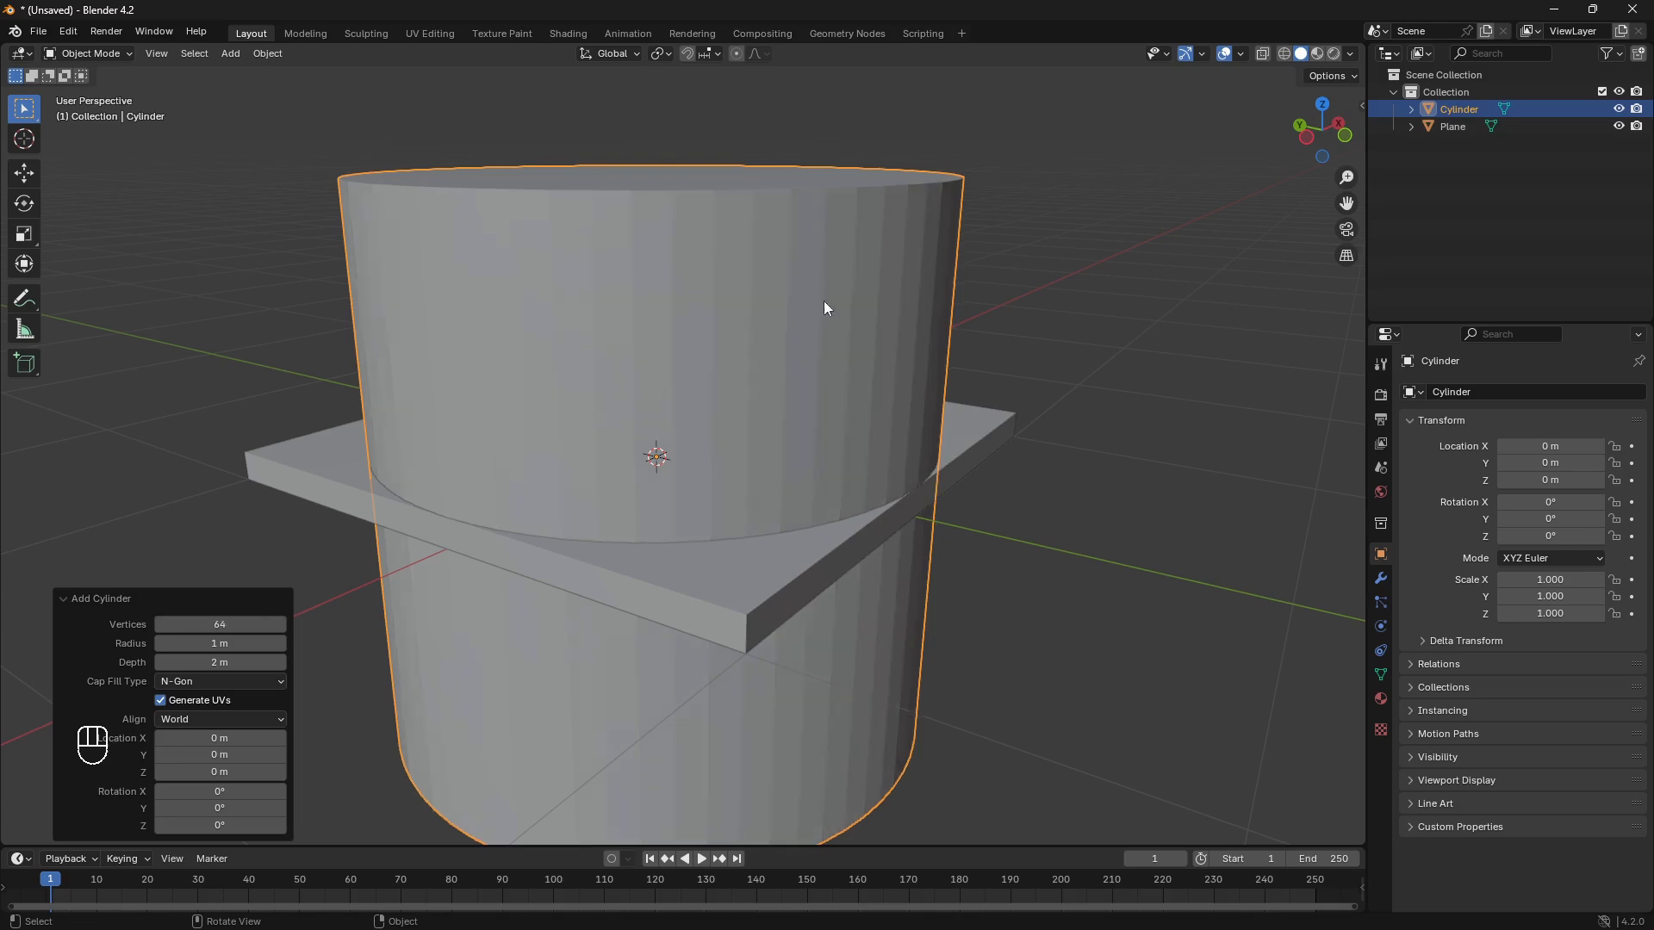
Step: Scale the cylinder down to 0.404, then select the slab and show its modifier settings
key(s)
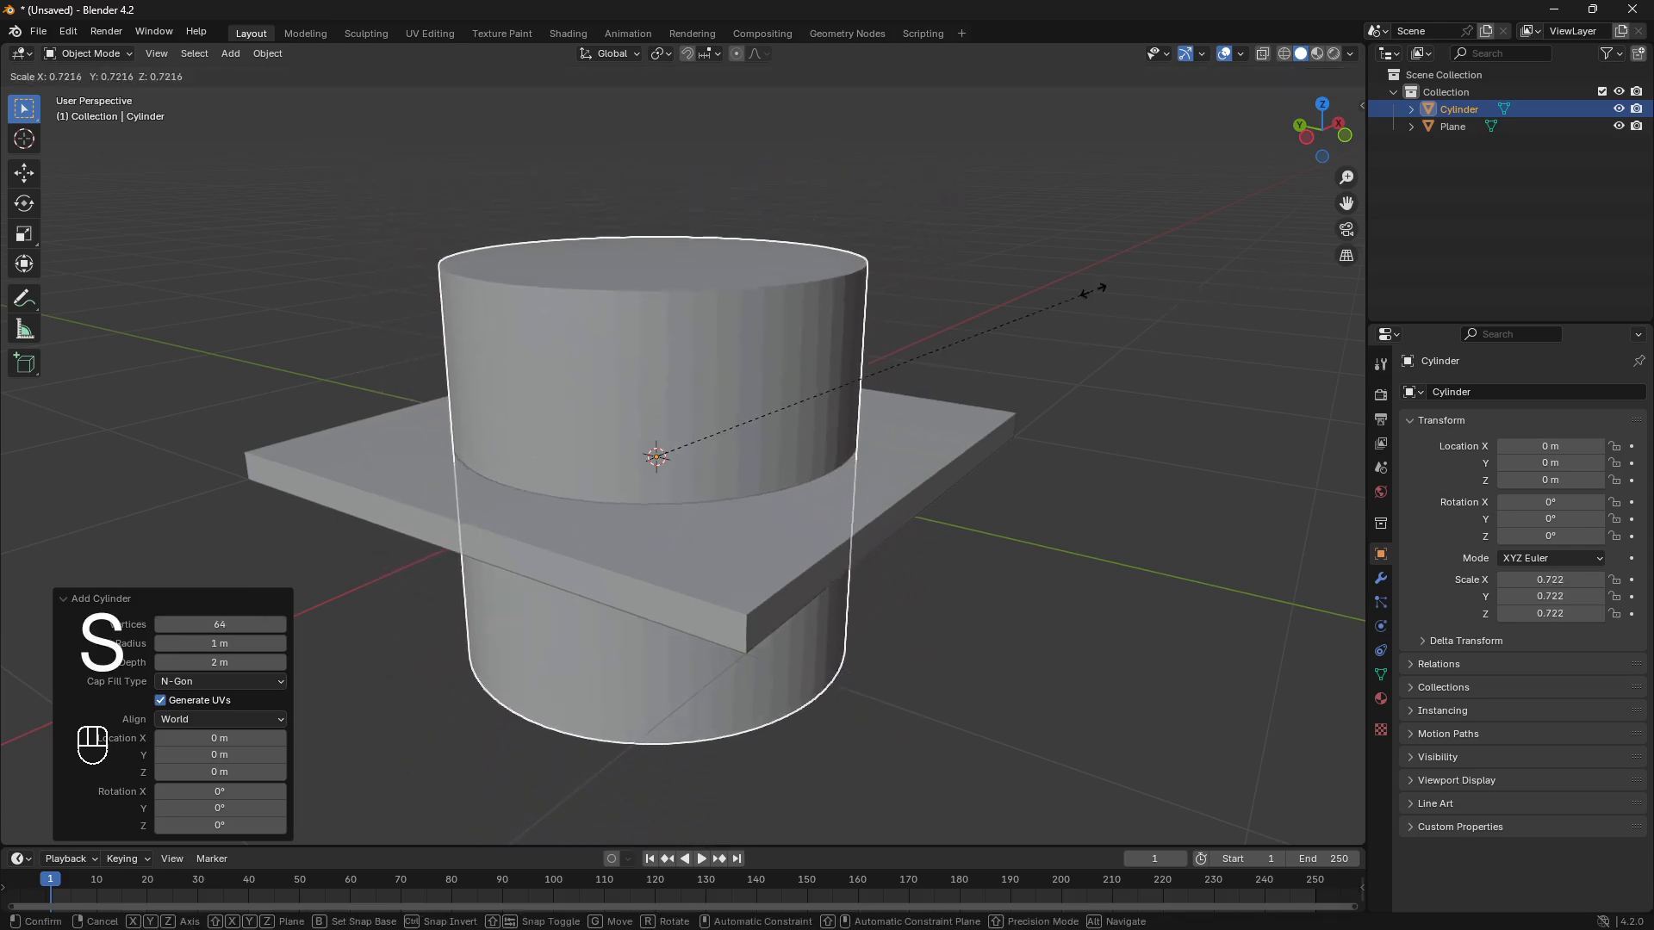
click(909, 297)
key(s)
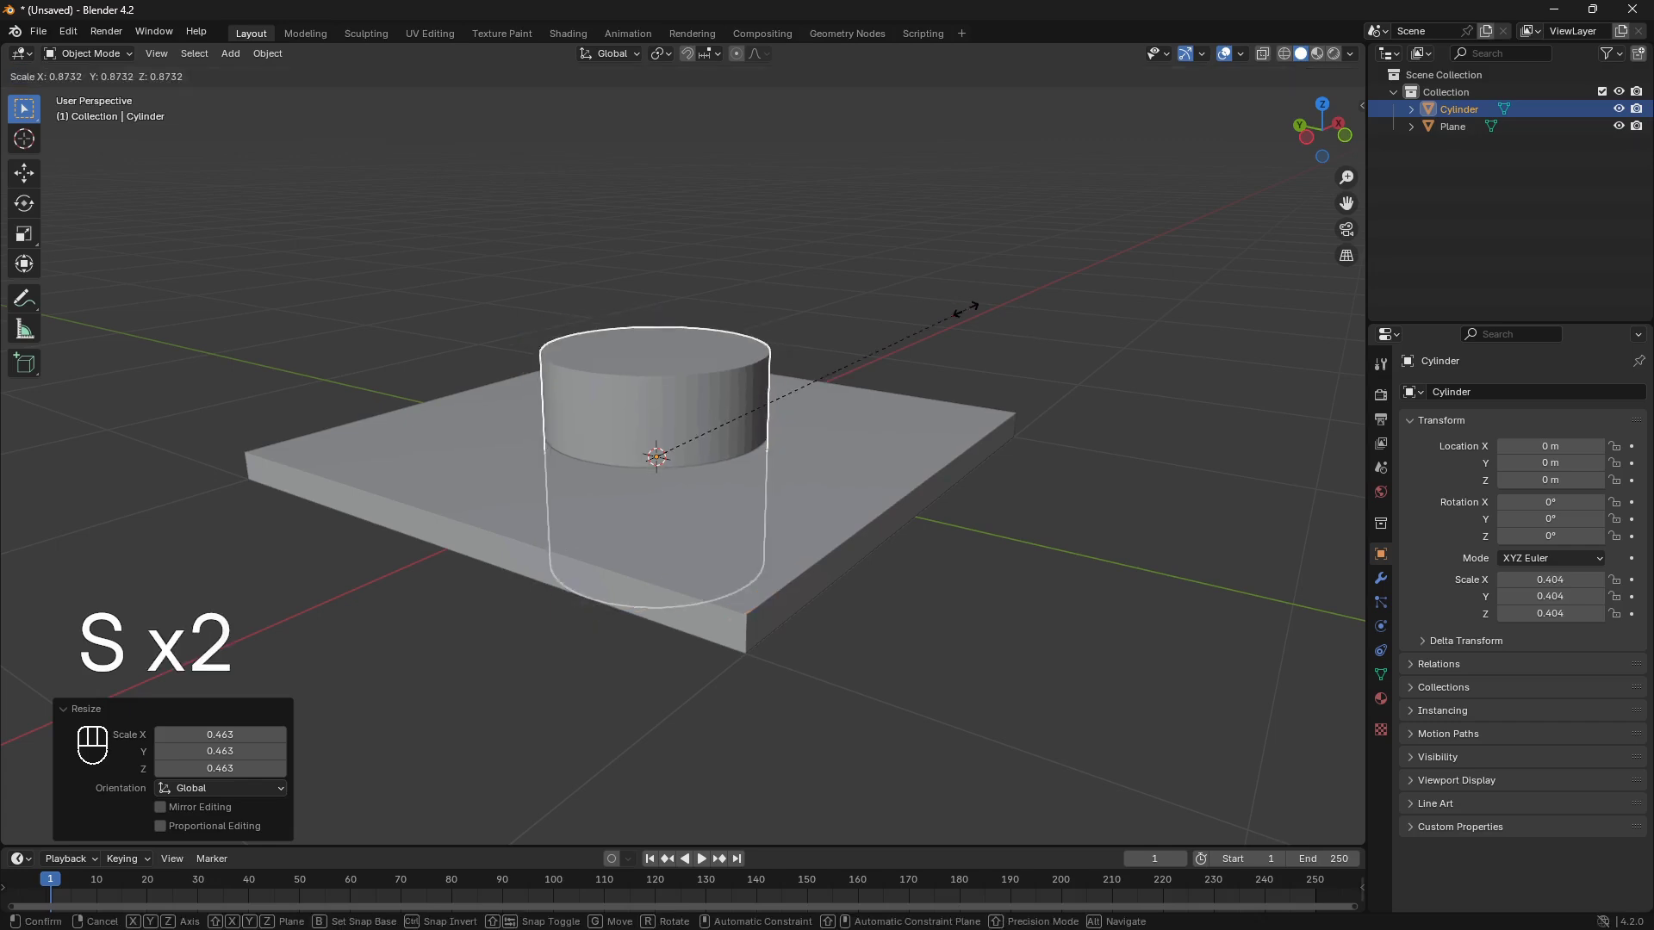
click(963, 306)
key(KP_7)
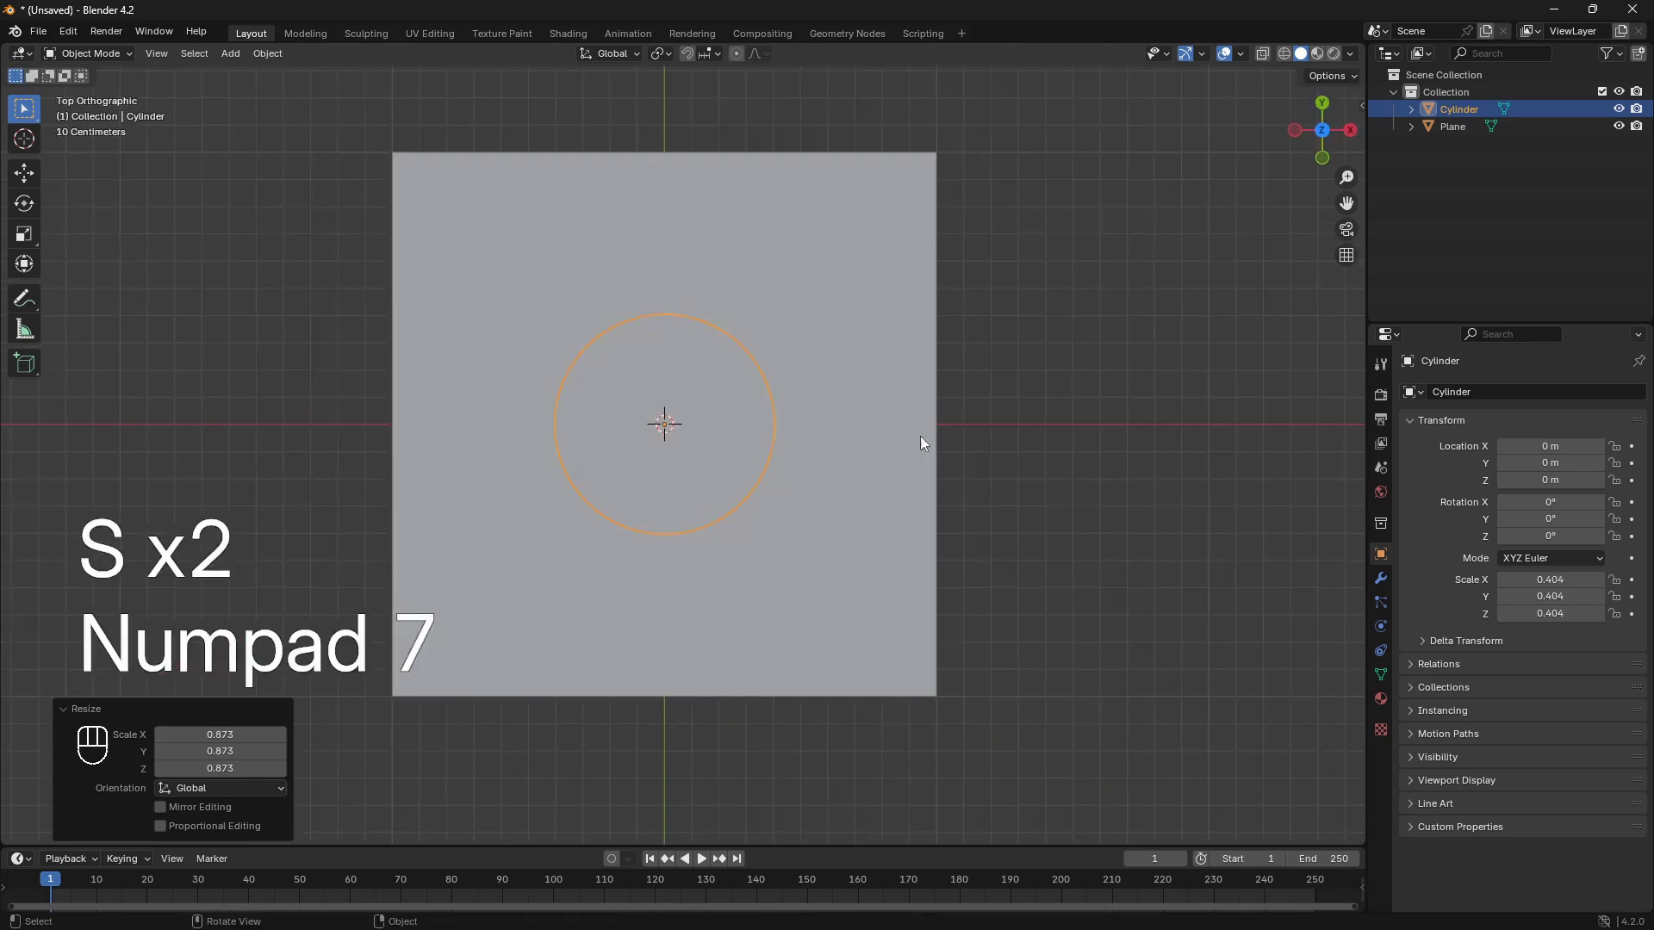
click(906, 355)
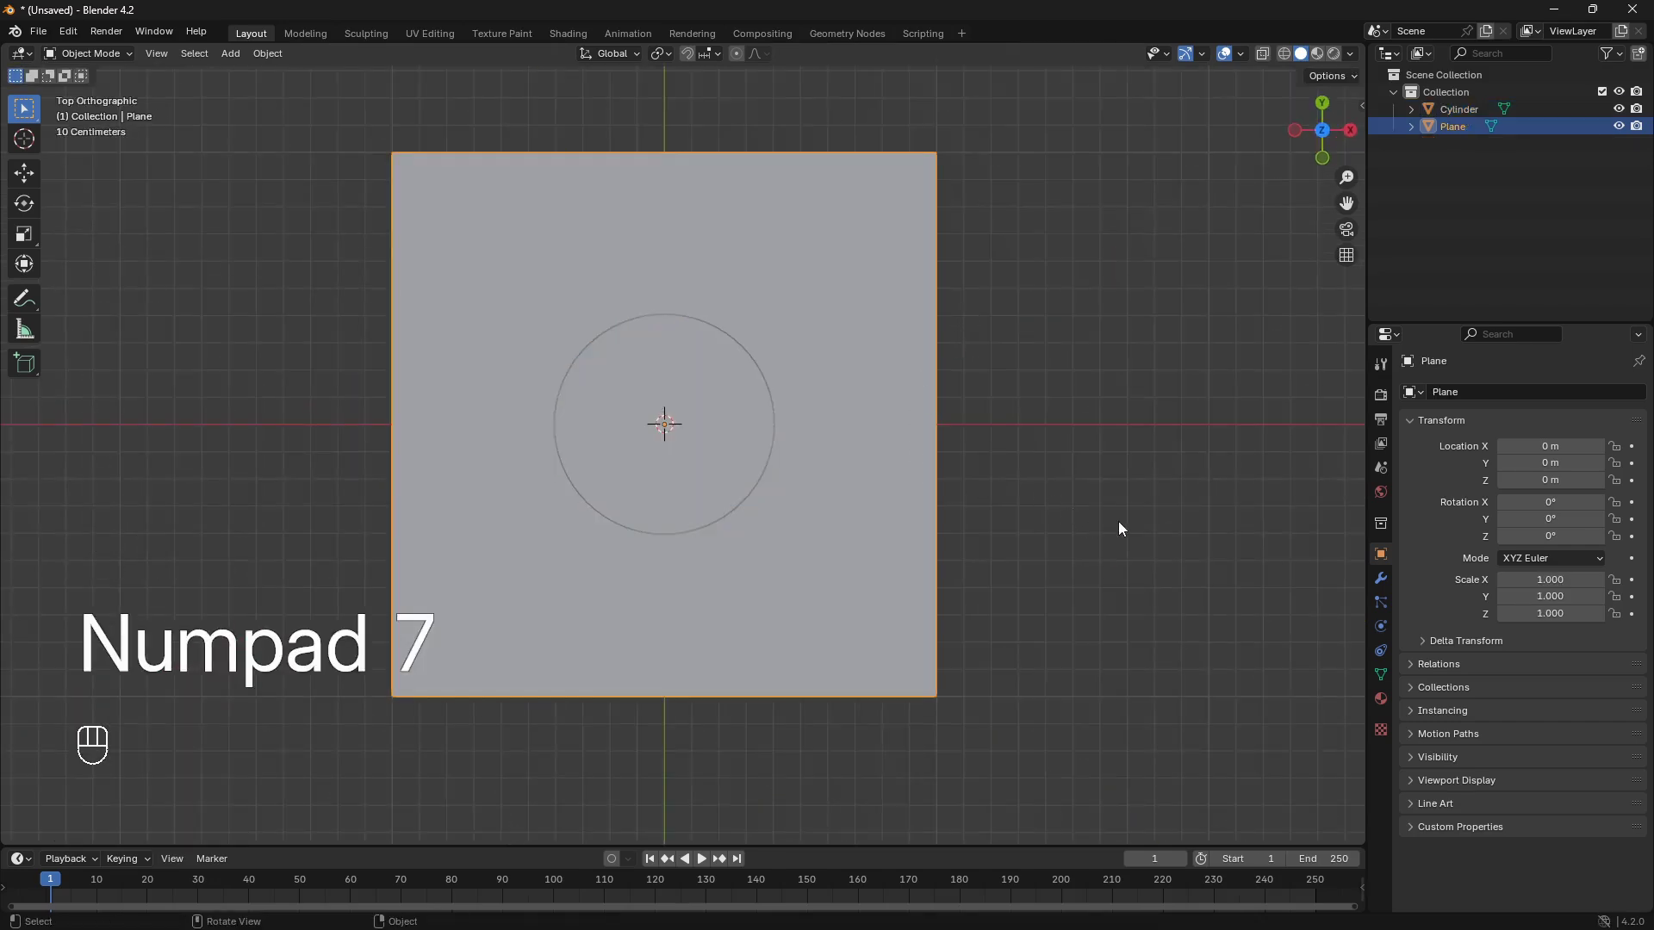
click(1380, 582)
Step: Give the slab a Boolean modifier with the cylinder as cutter and open its options
click(1541, 395)
mouse_move(1547, 389)
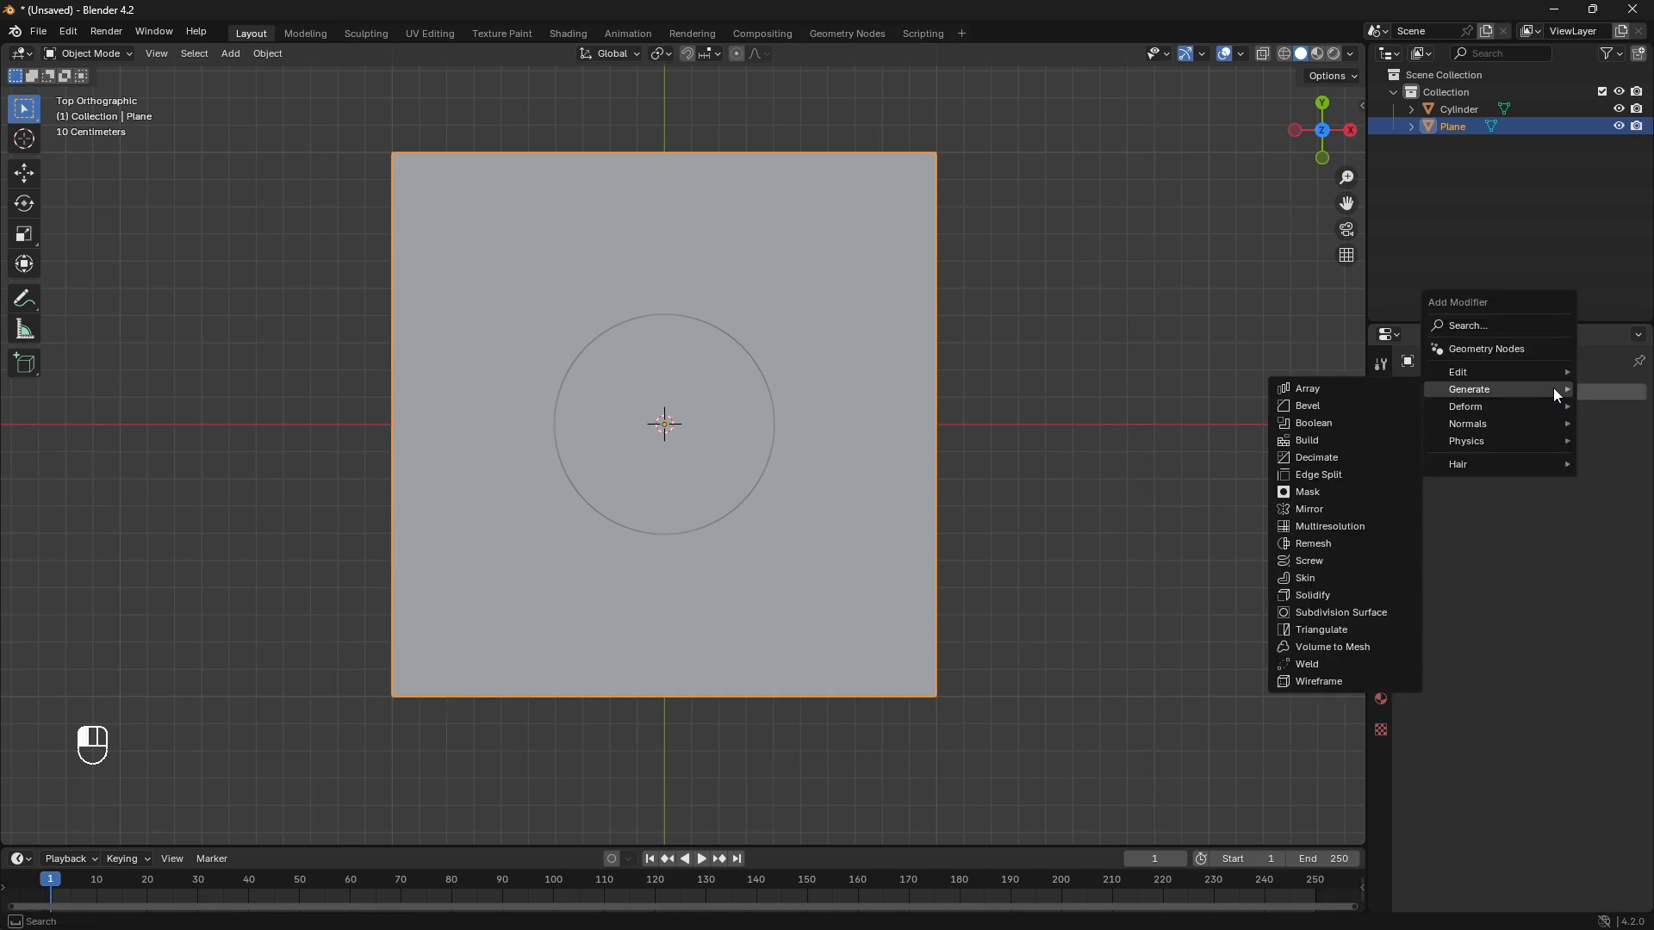
click(1365, 425)
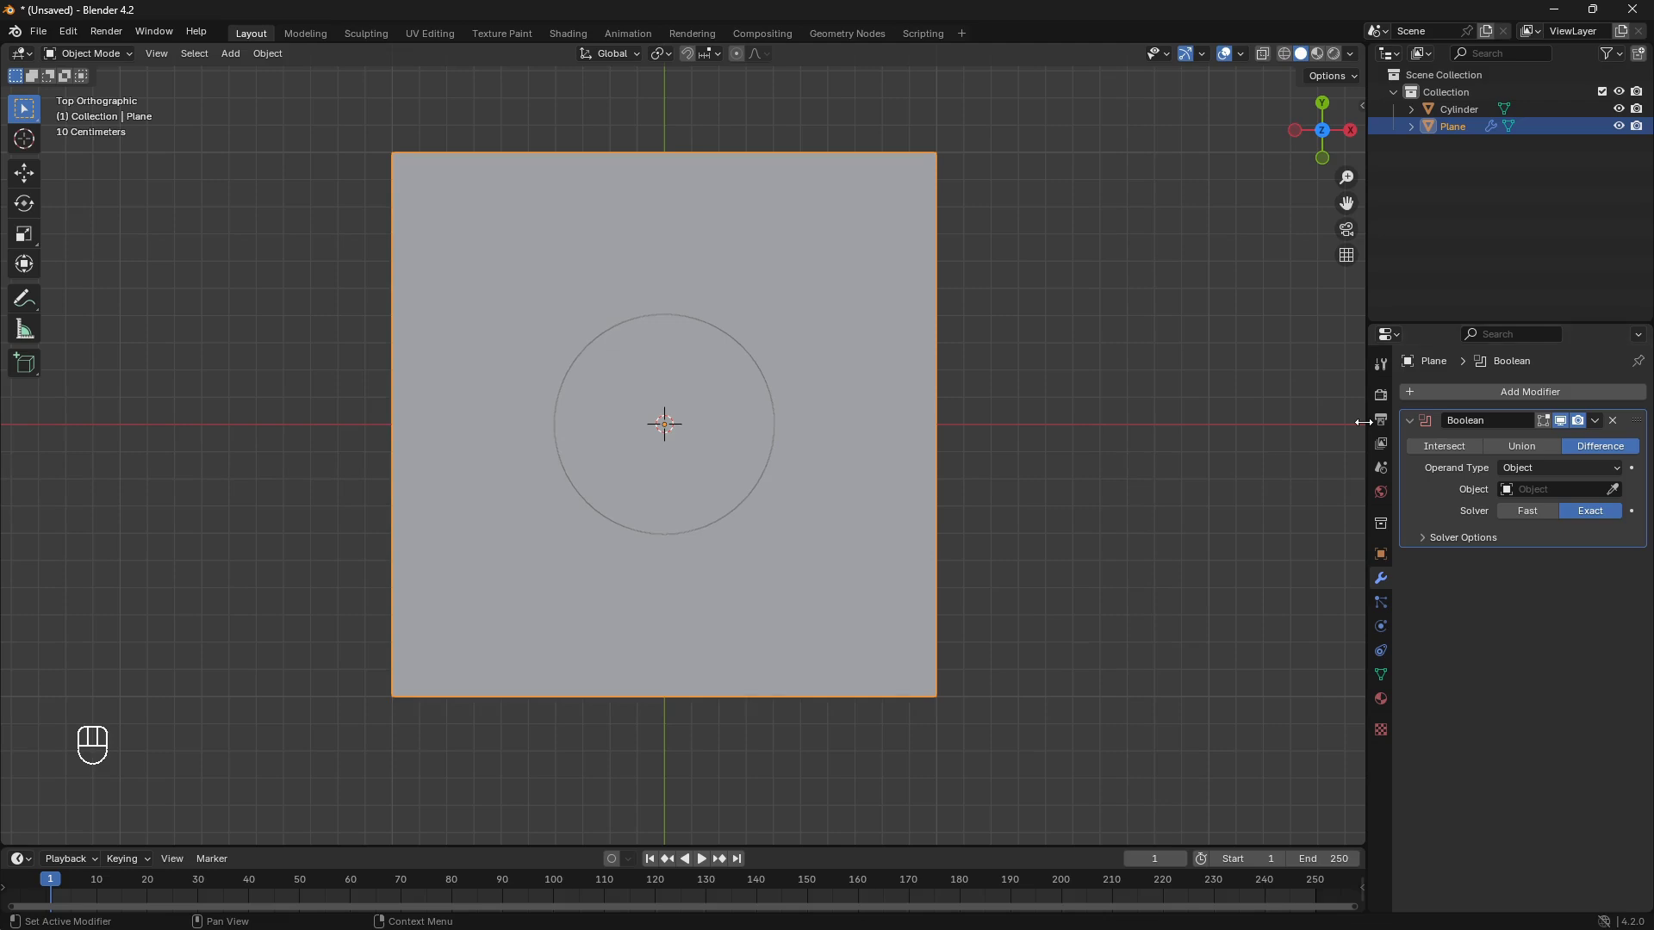
click(1612, 491)
click(700, 447)
middle_drag(700, 447, 877, 359)
scroll(588, 424, up, 1)
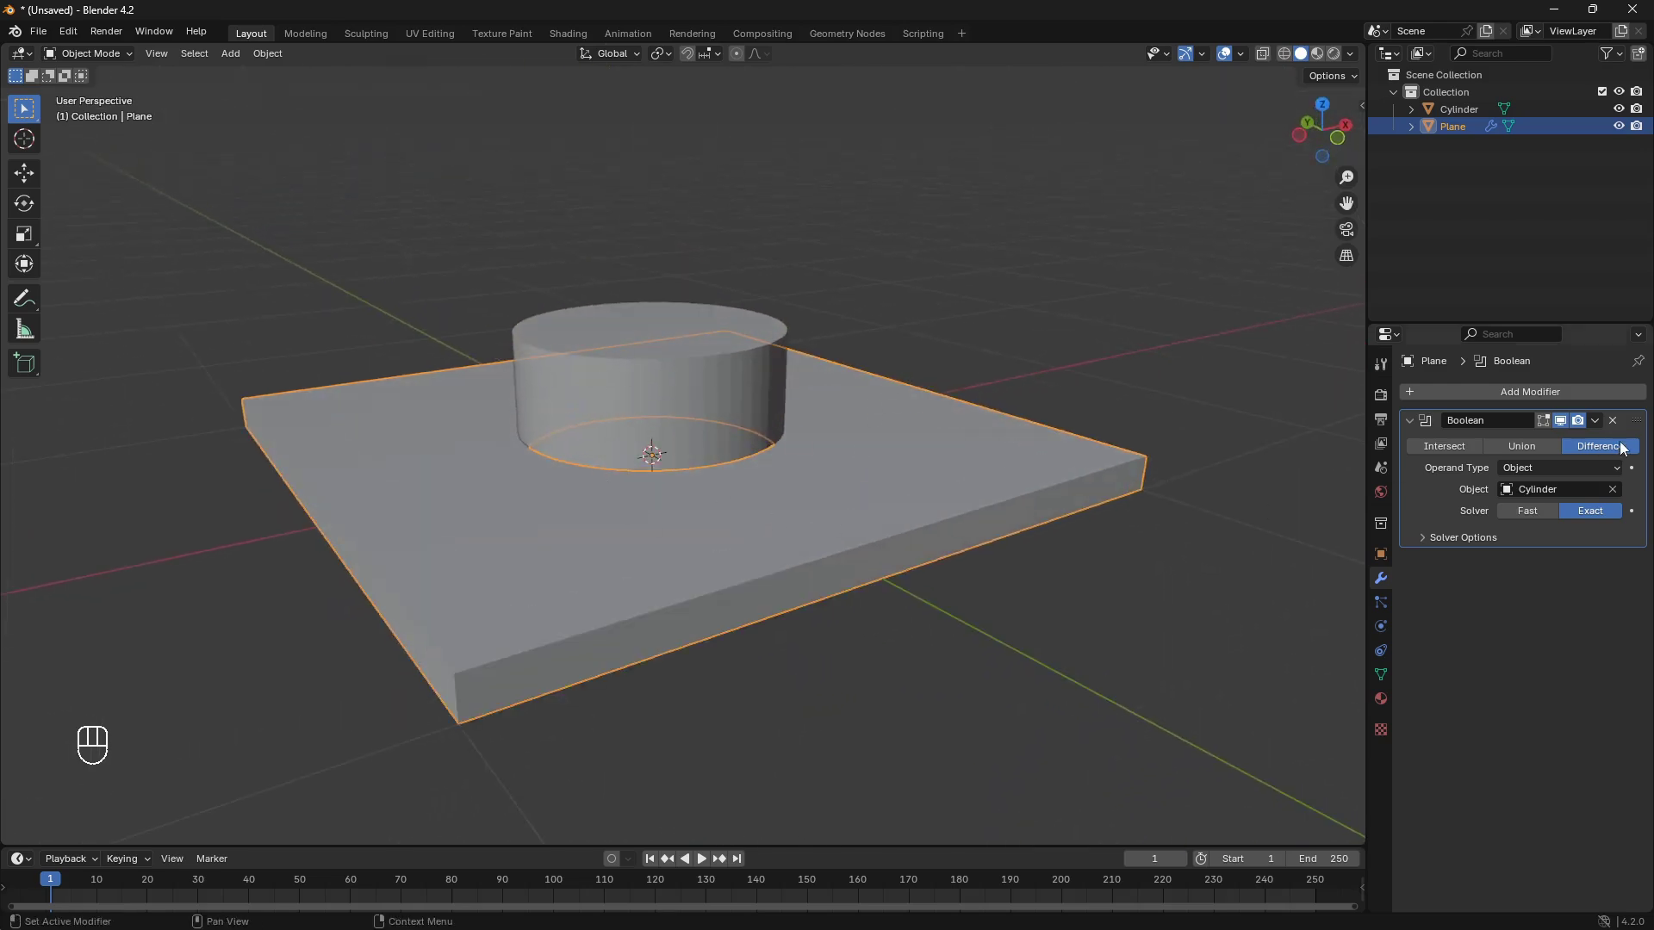
click(1595, 421)
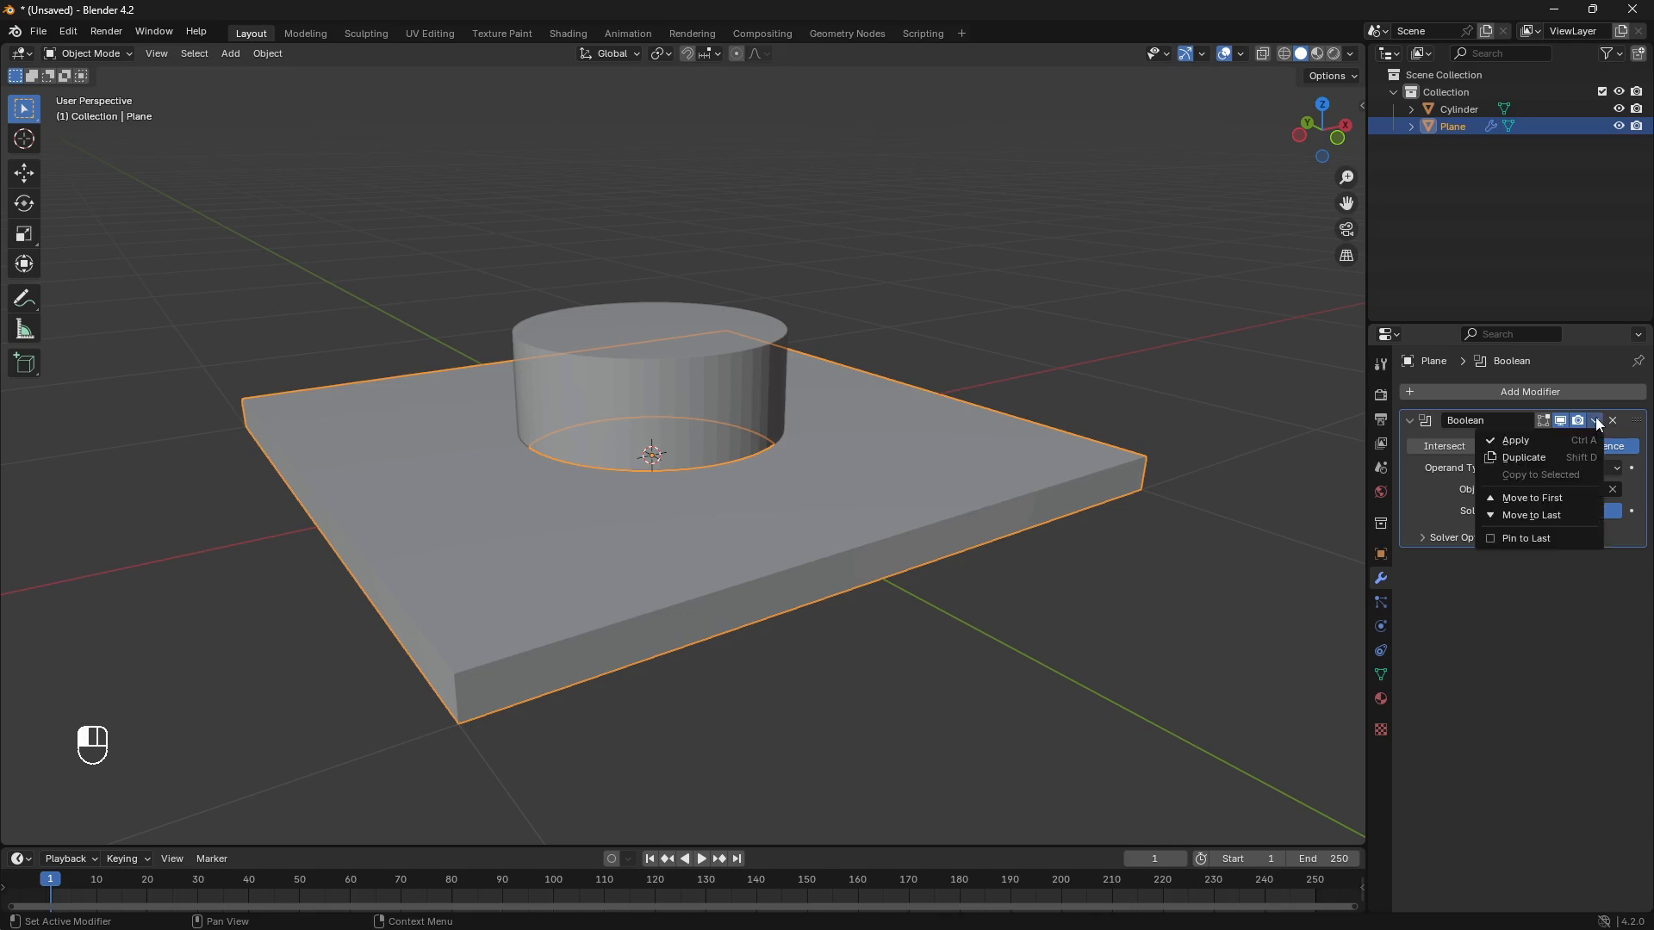
Step: Apply the Boolean cut and delete the cylinder
click(1545, 437)
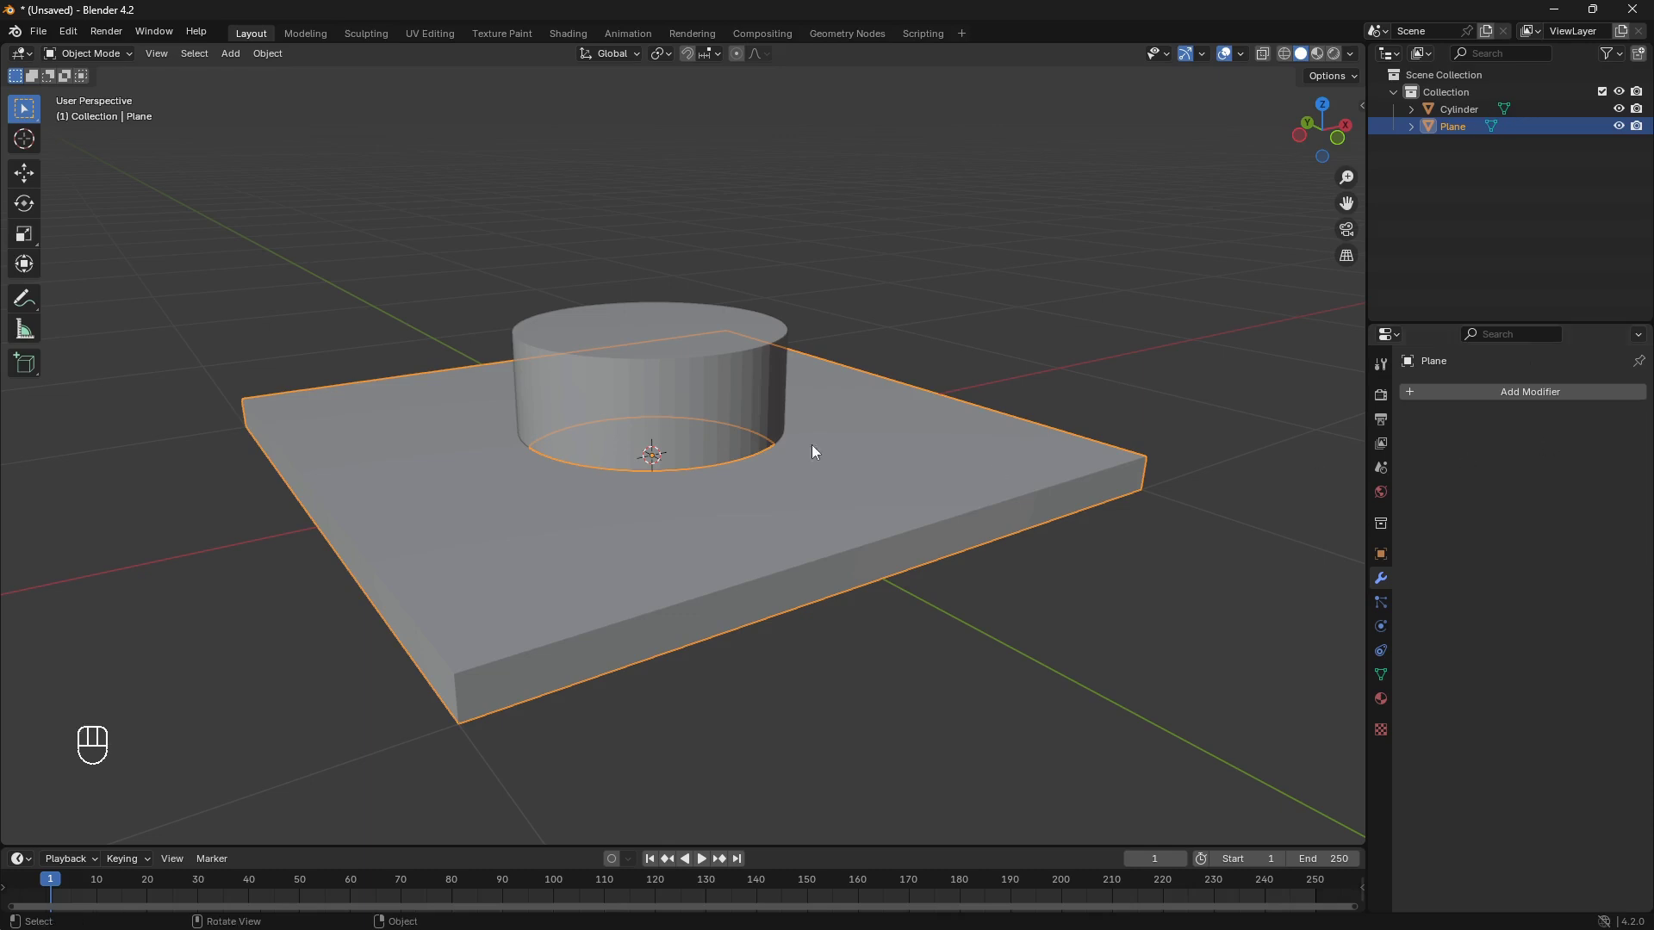
click(694, 389)
key(x)
click(694, 389)
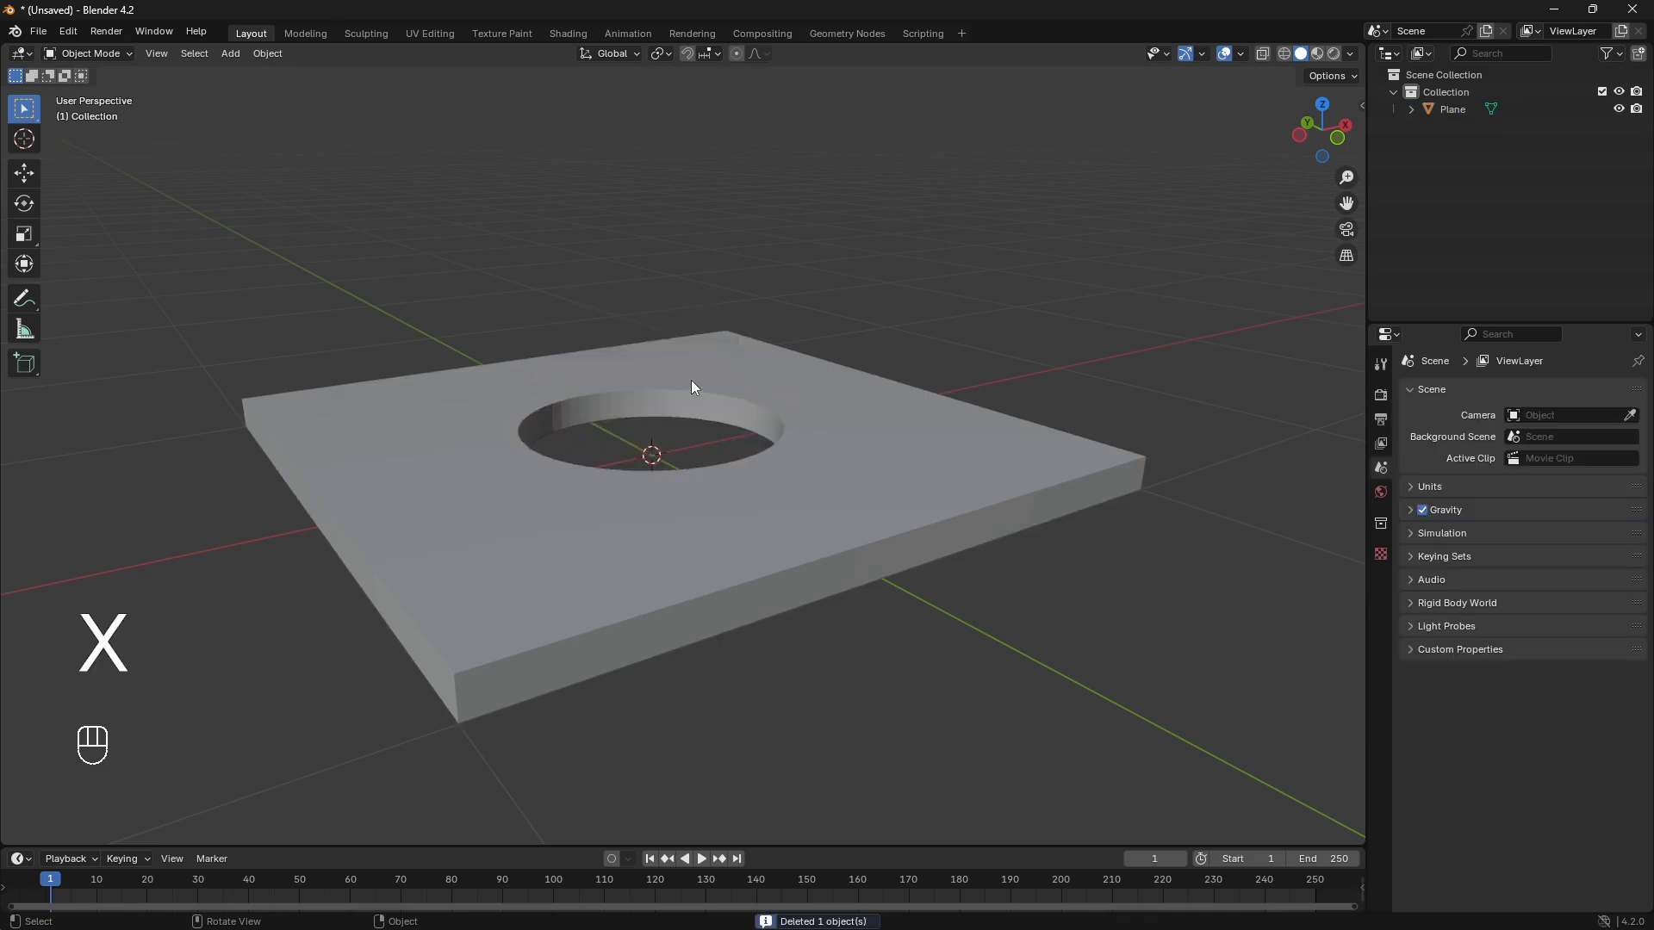
key(KP_7)
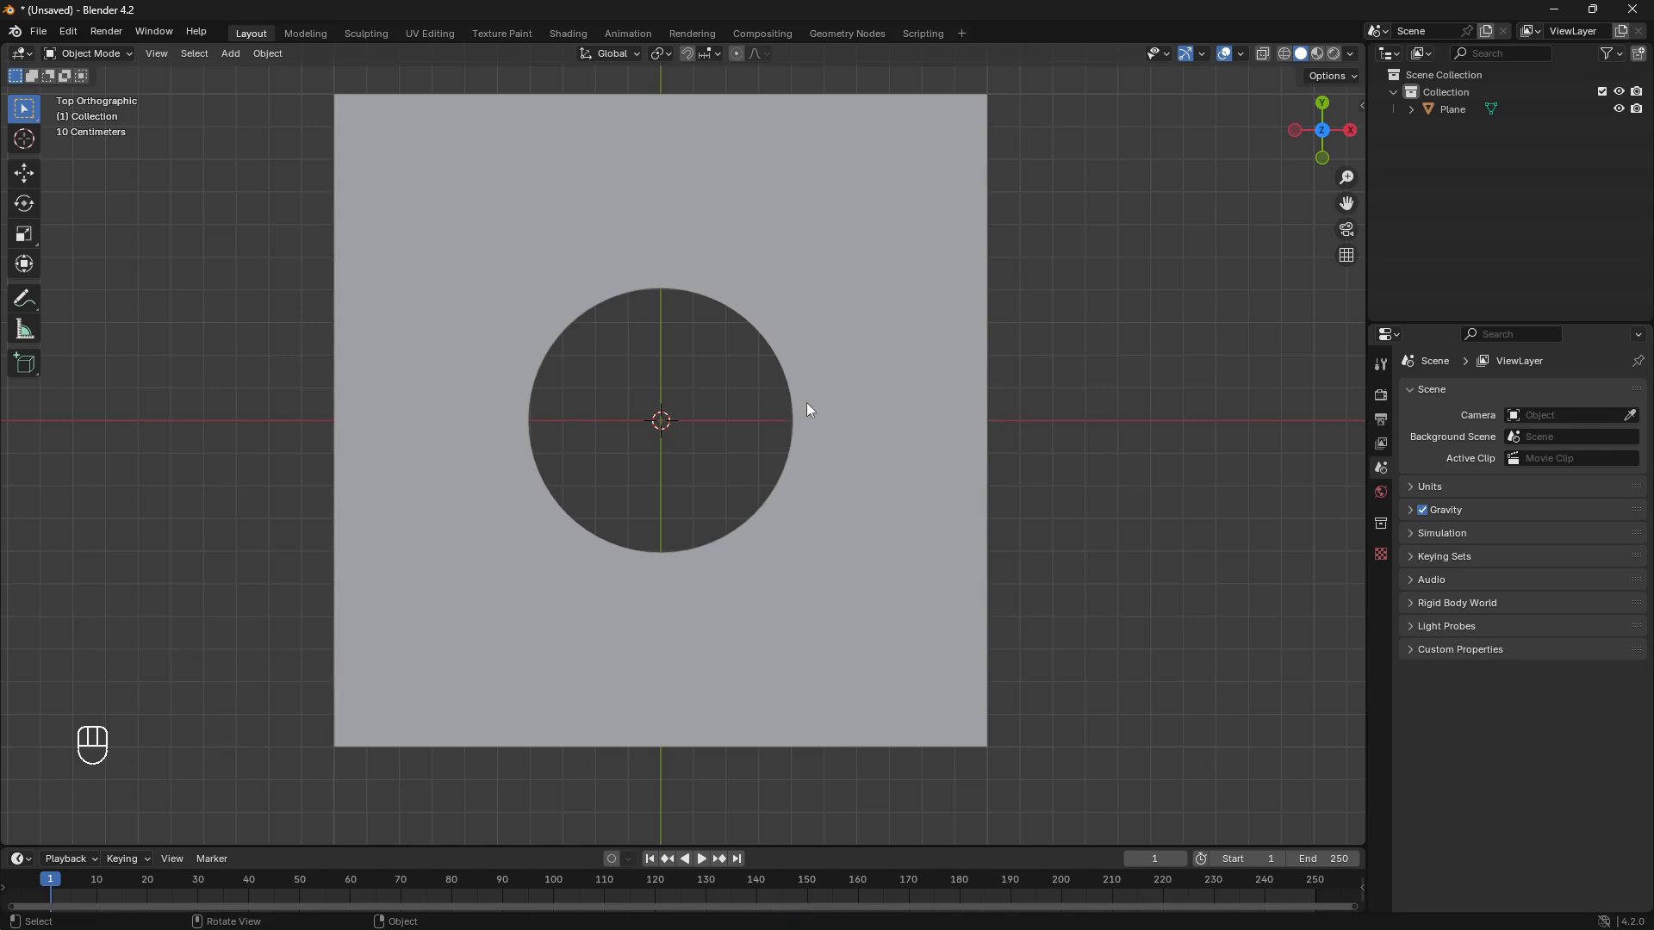
Step: Undo back to an unapplied Boolean and set the cylinder as the slab's cutter again
key(ctrl)
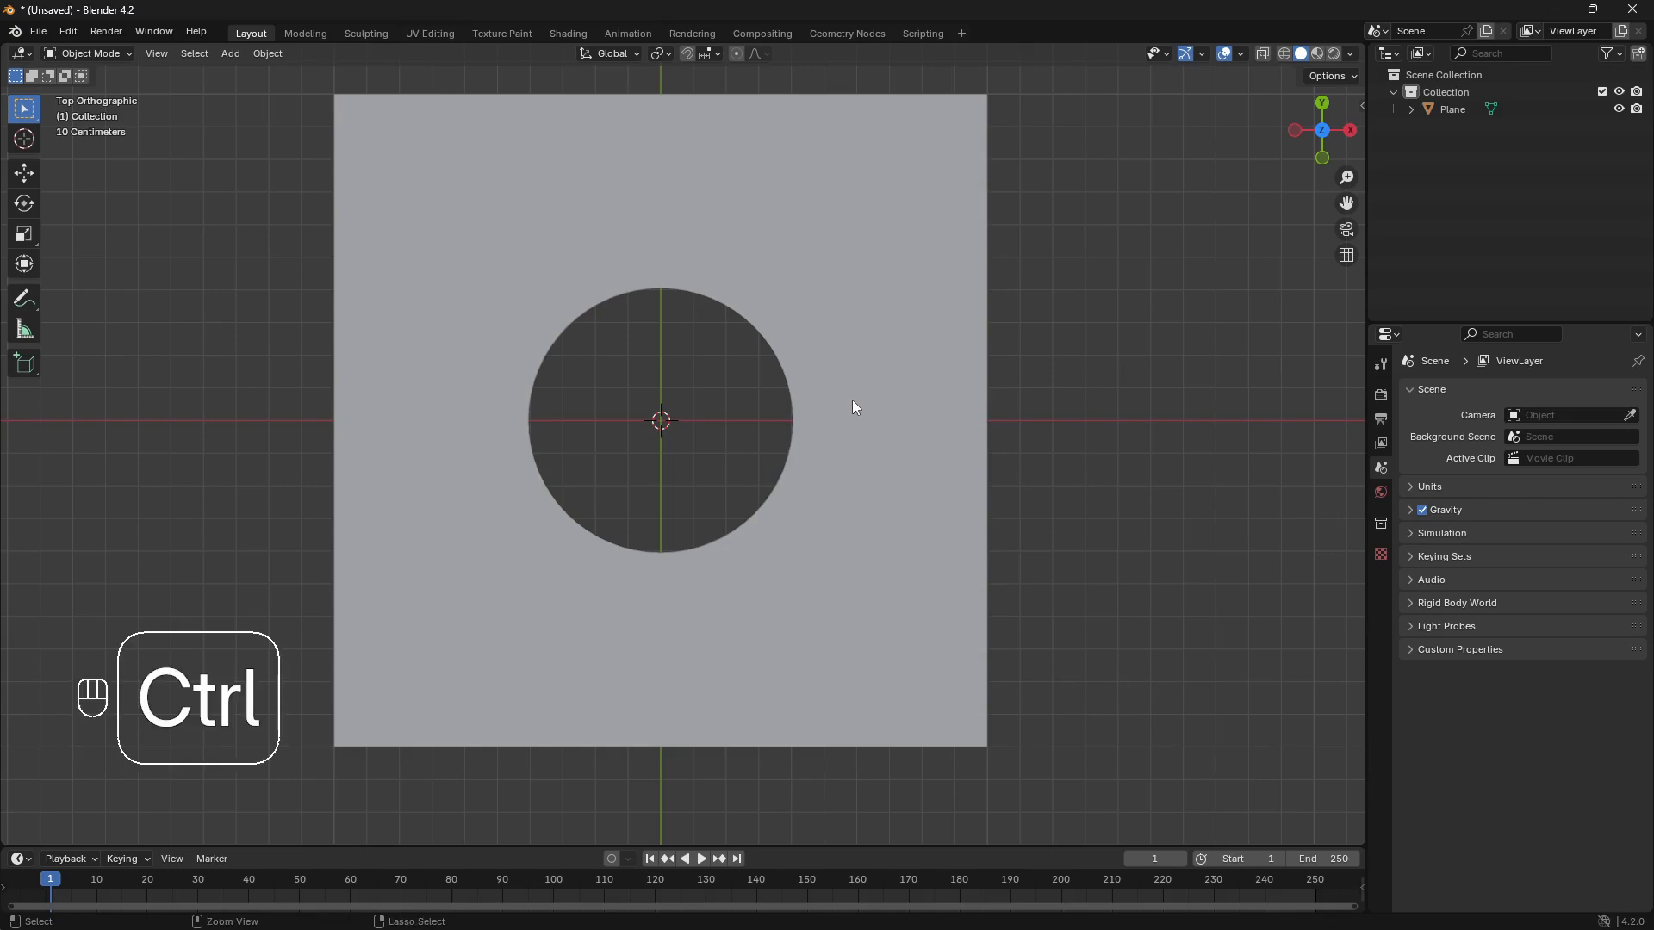
key(ctrl+z)
key(ctrl+z)
key(ctrl+z)
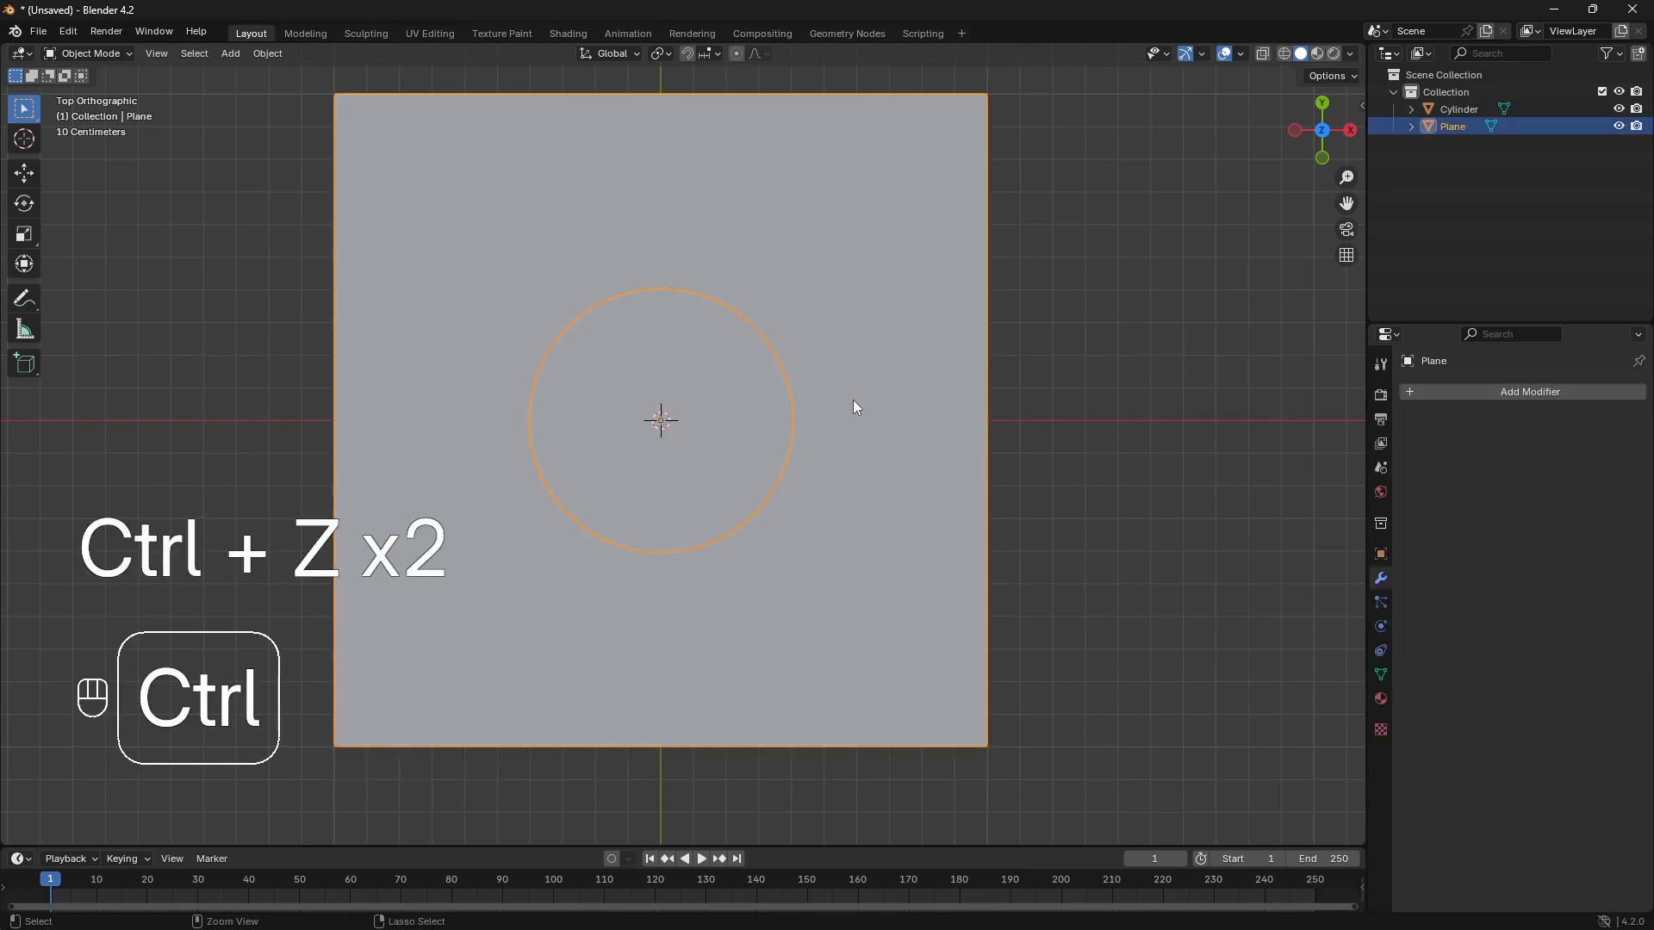
key(ctrl+z)
key(ctrl+z)
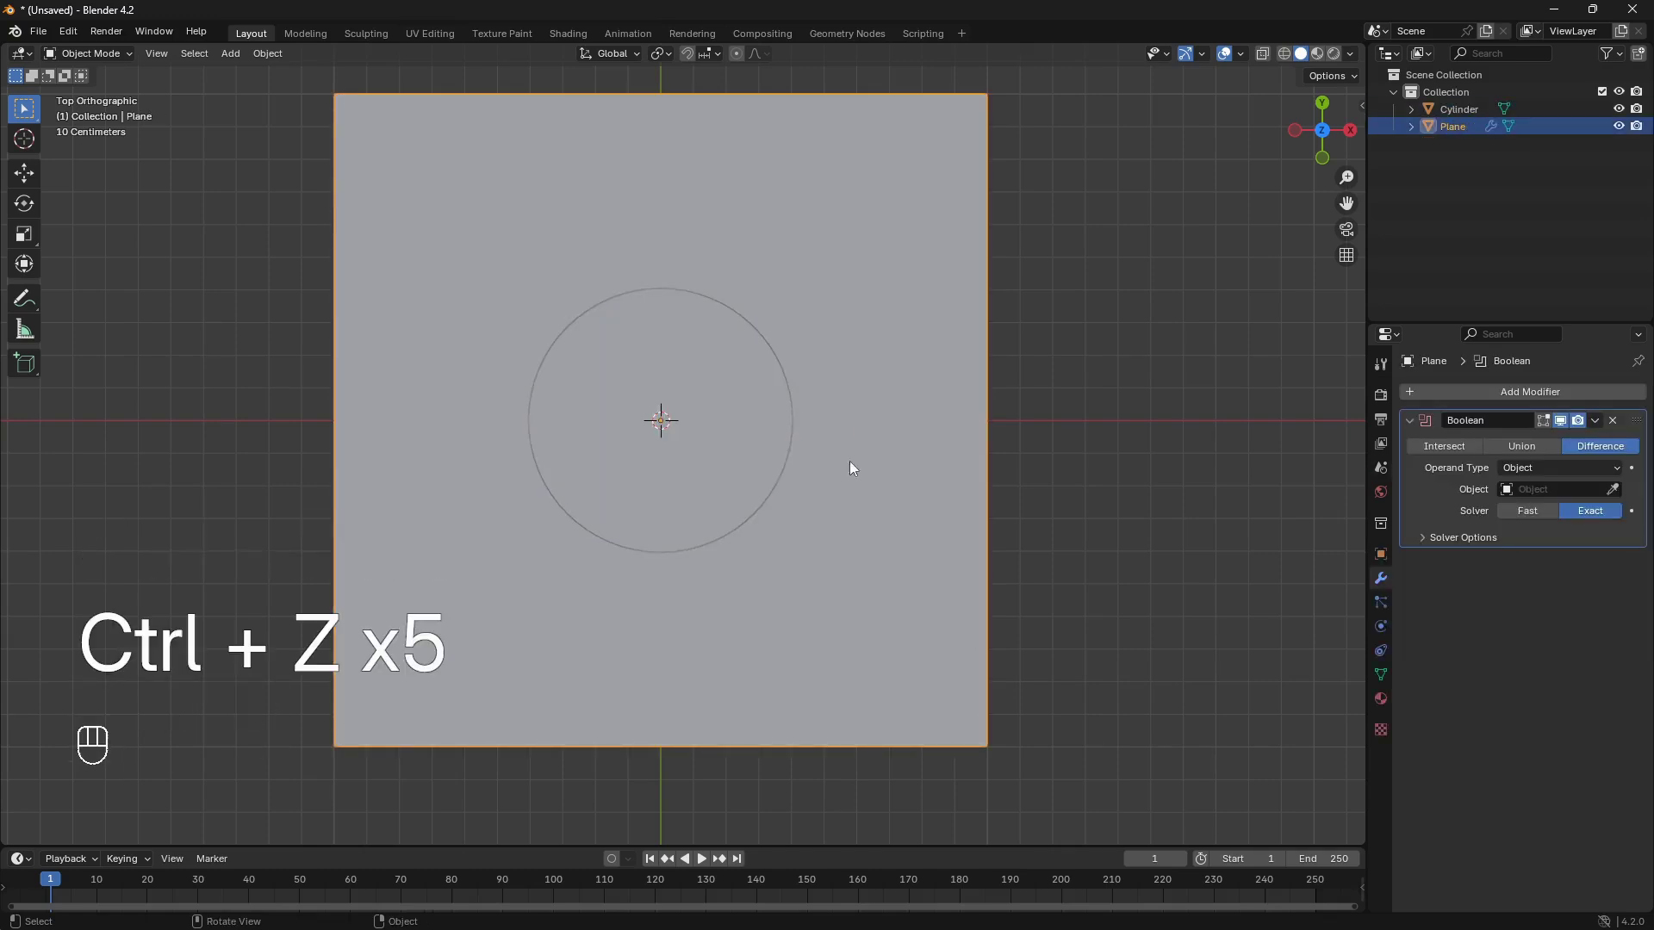
middle_drag(852, 469, 792, 402)
click(705, 382)
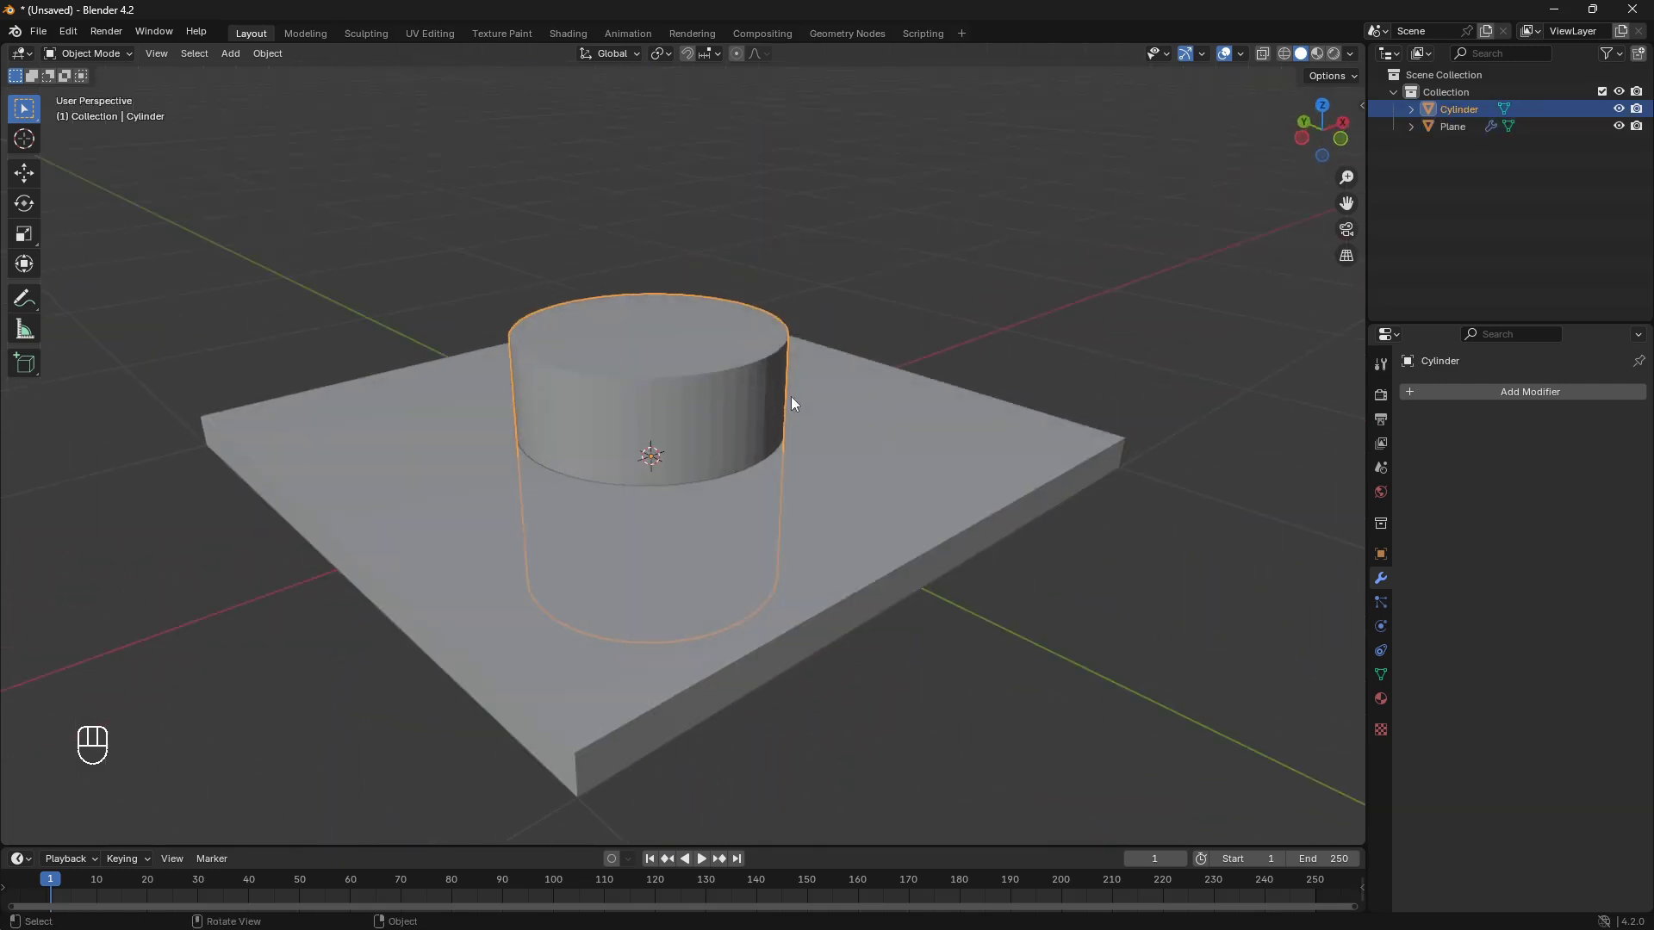
click(937, 428)
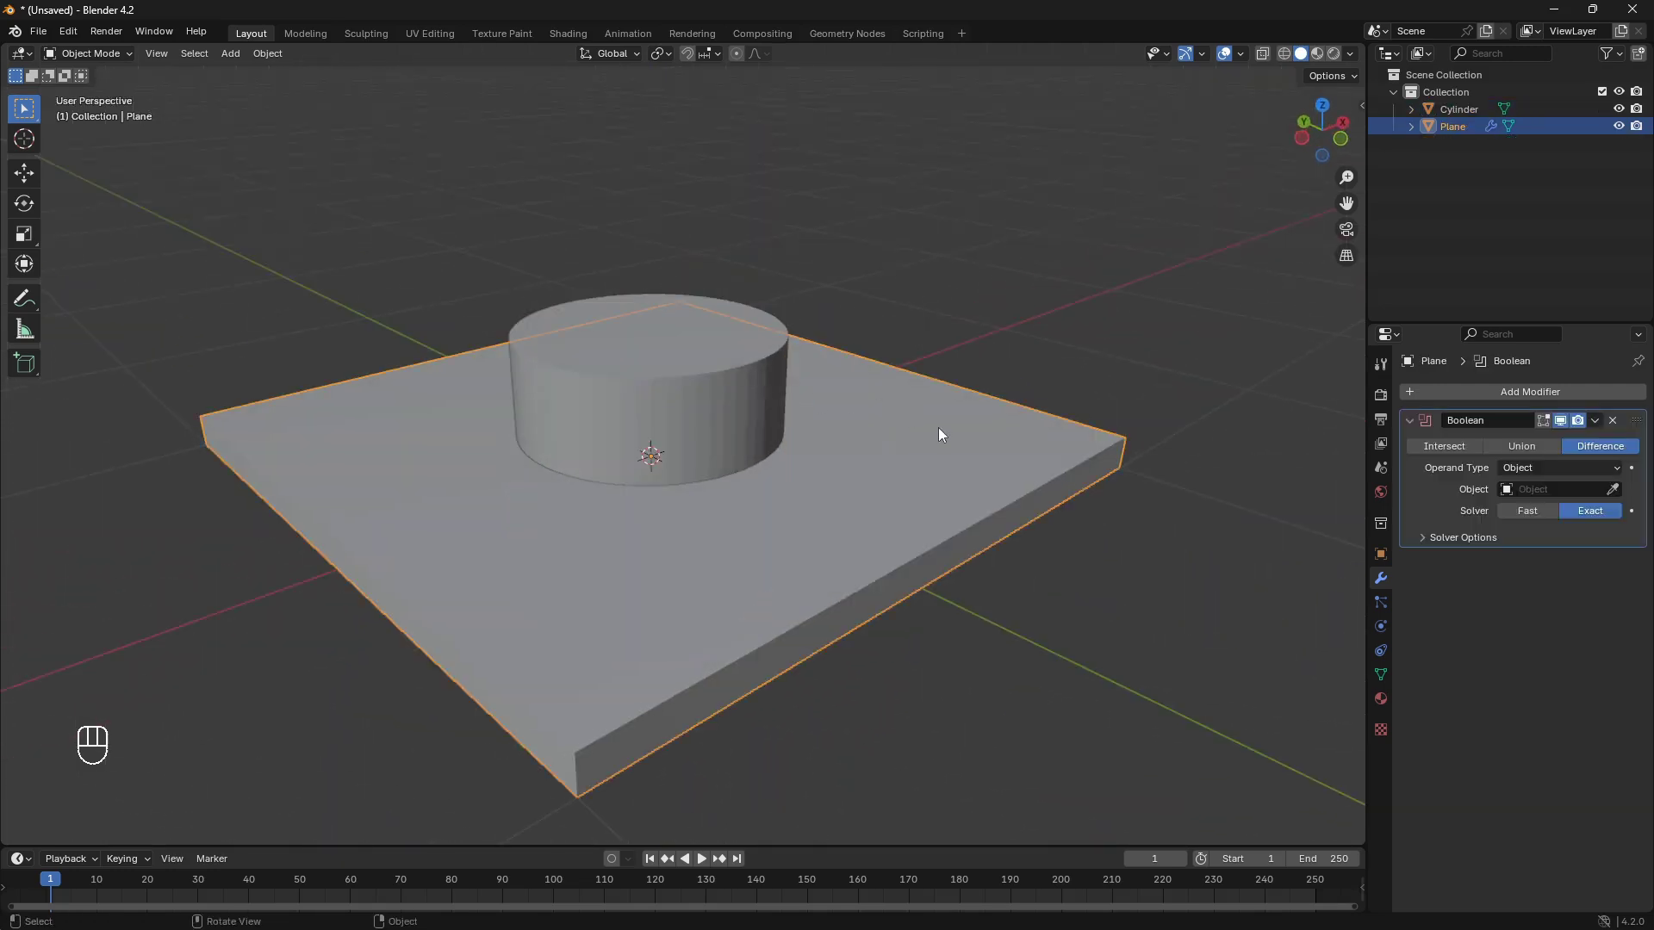
click(1613, 490)
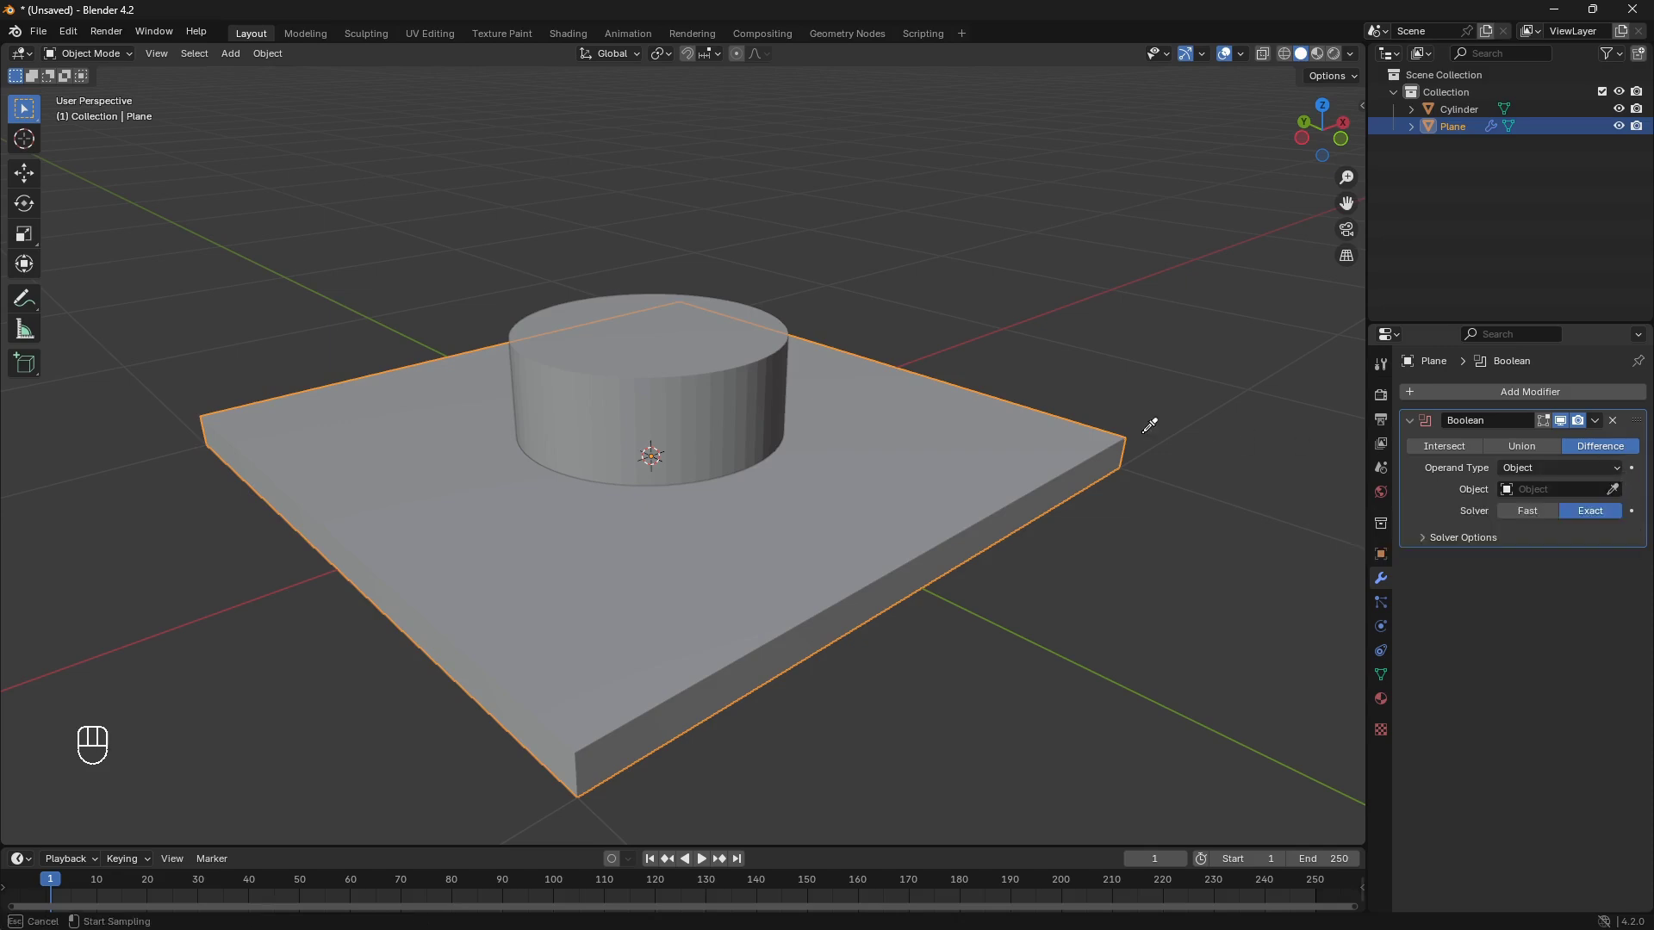
click(653, 380)
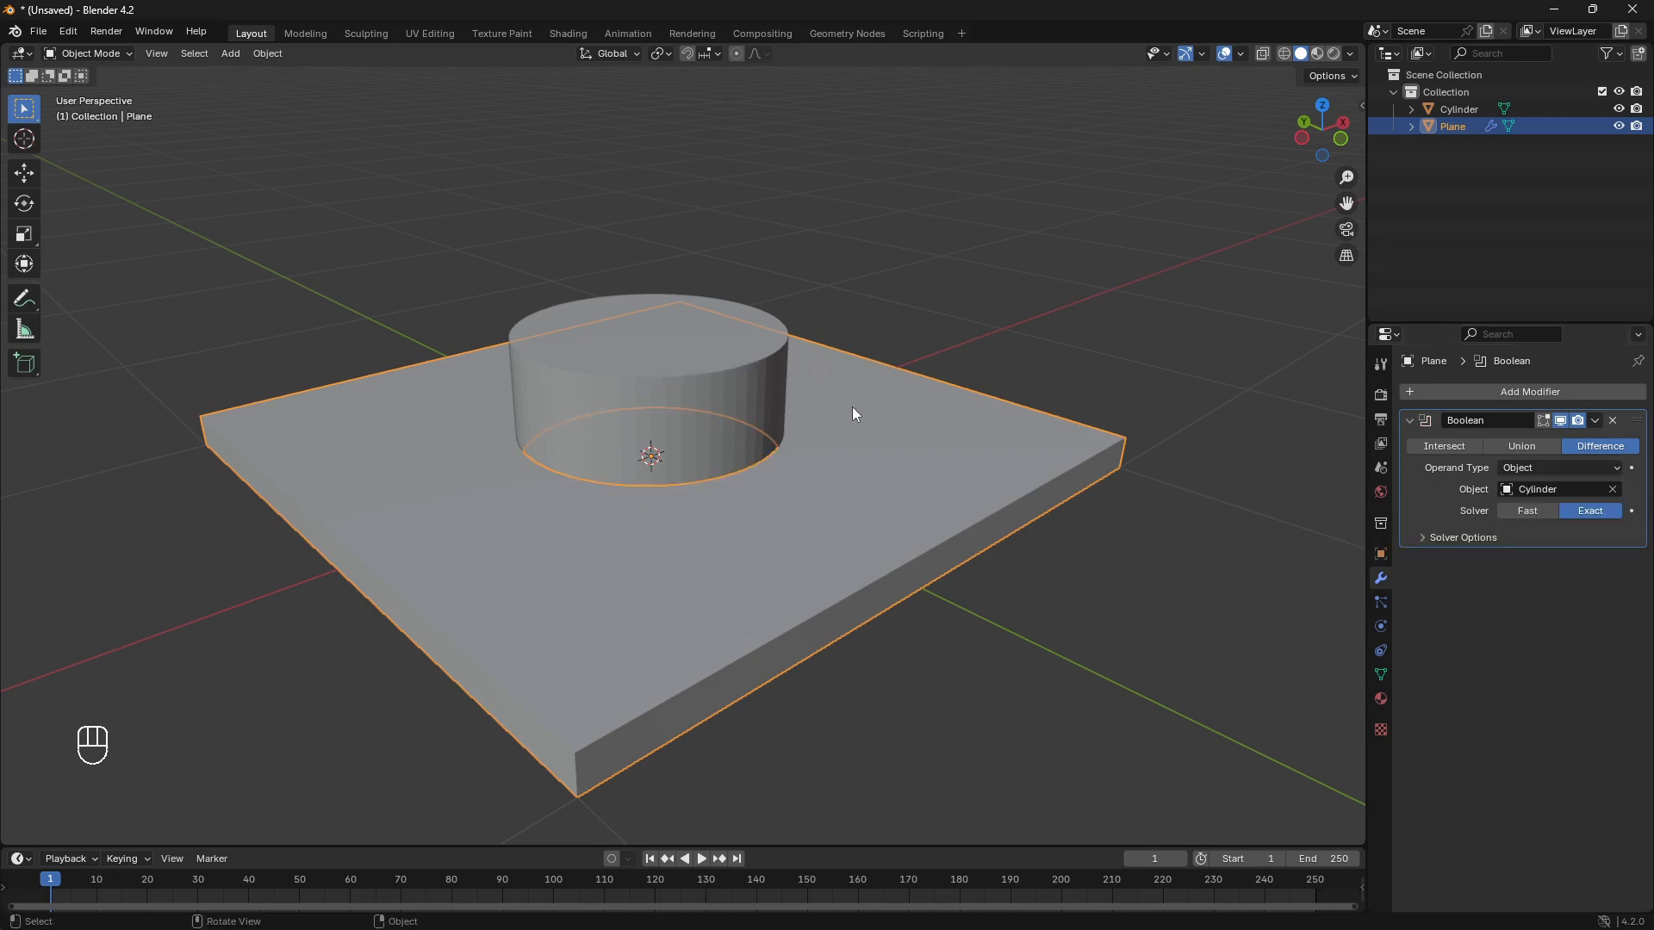
Step: Select the cylinder and view it from the top
middle_drag(851, 407, 677, 360)
click(695, 402)
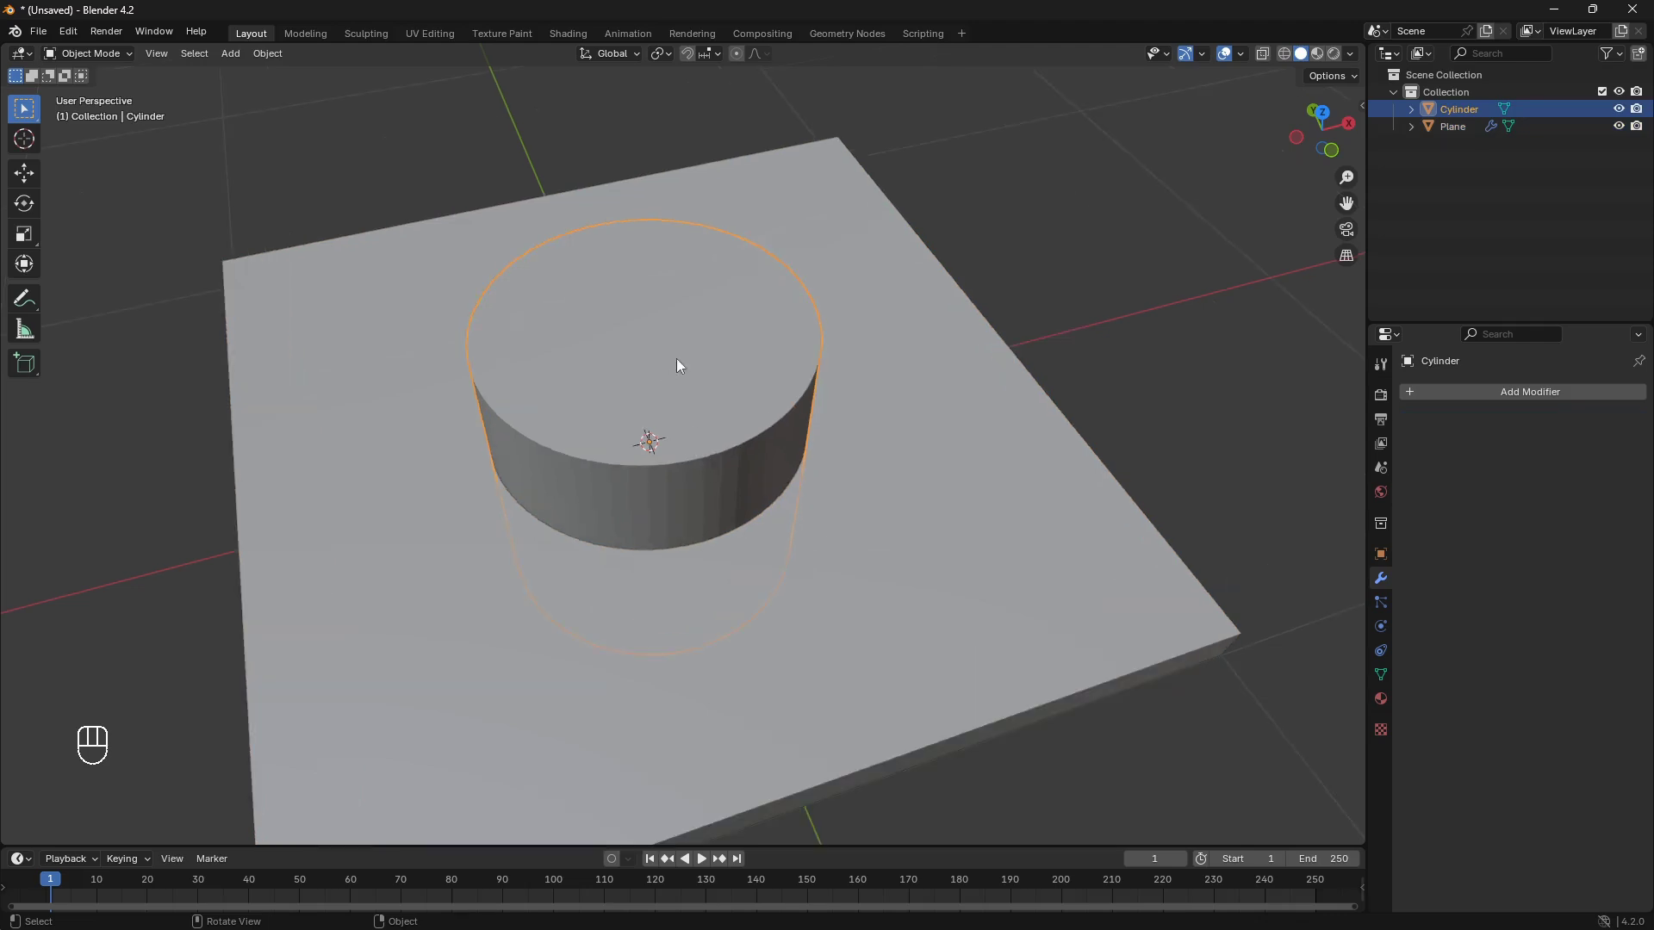
key(KP_7)
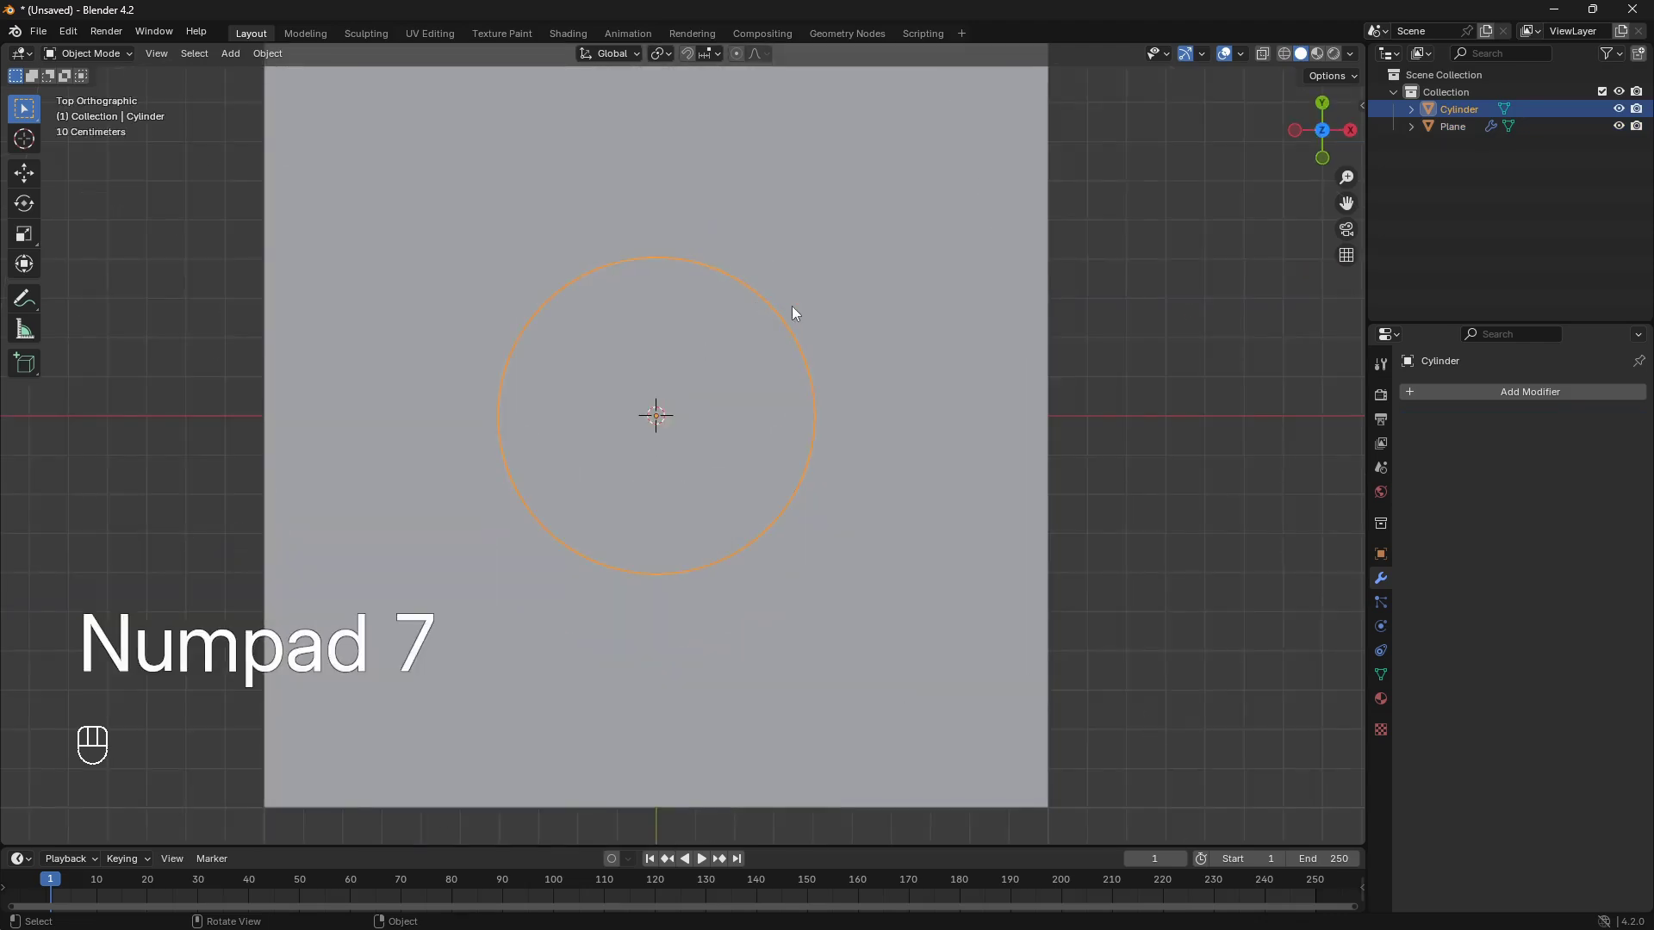
scroll(793, 307, down, 1)
Step: In wireframe Edit Mode, shrink the cylinder's circle to 0.662 scale
key(Tab)
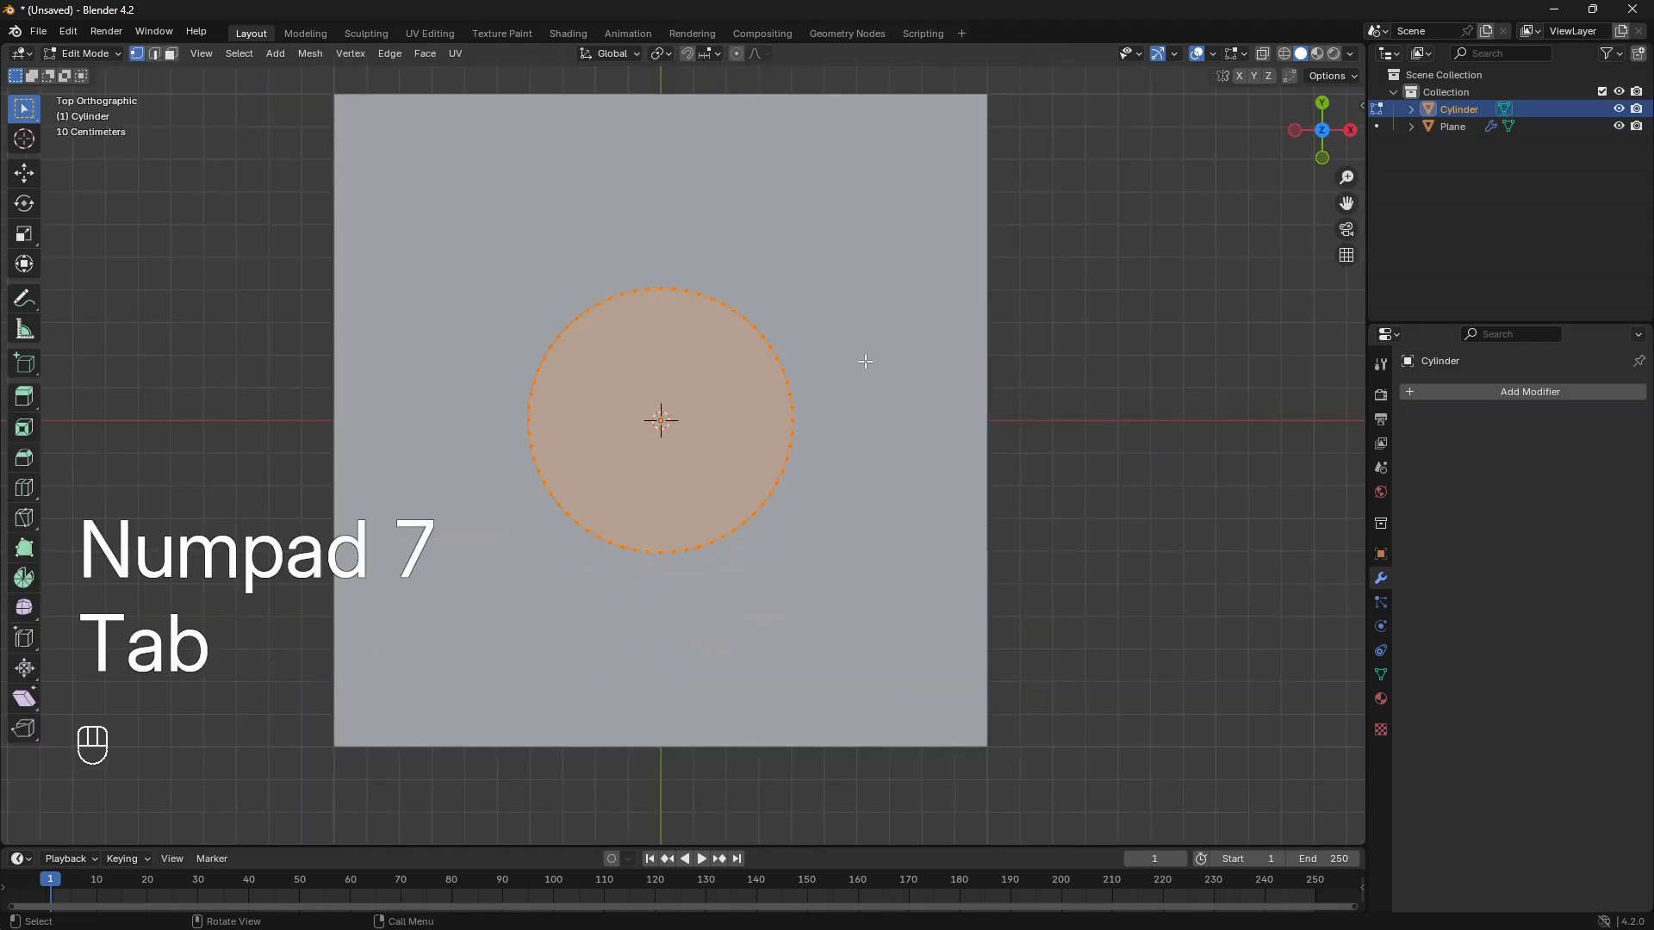
click(1284, 55)
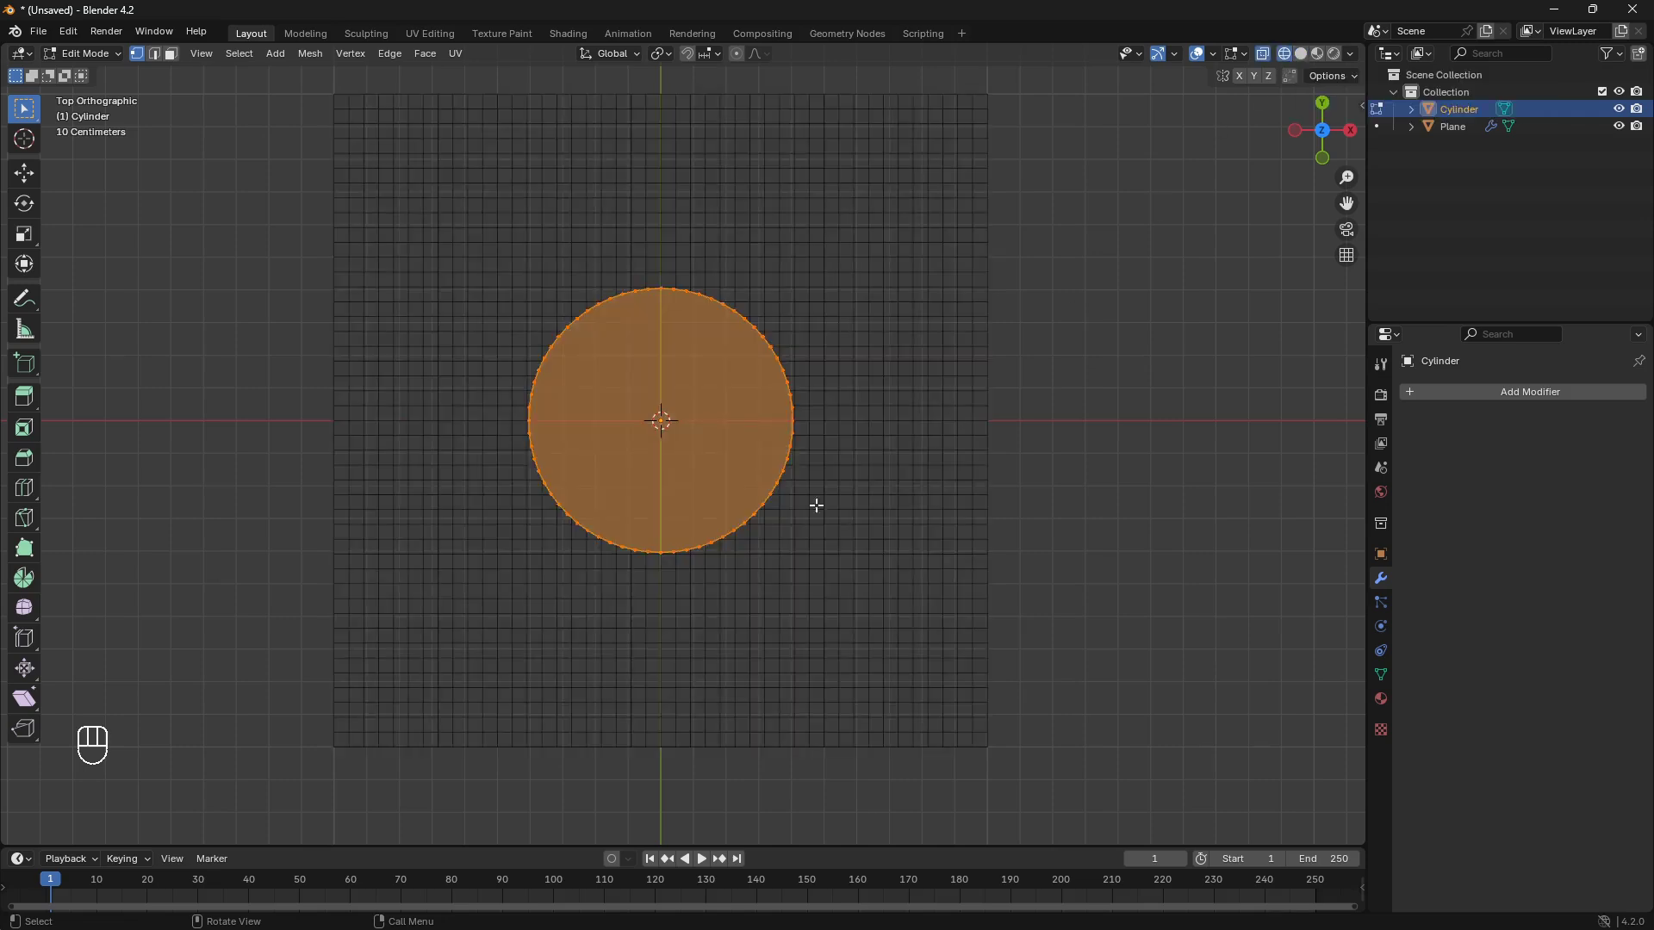
scroll(792, 514, up, 1)
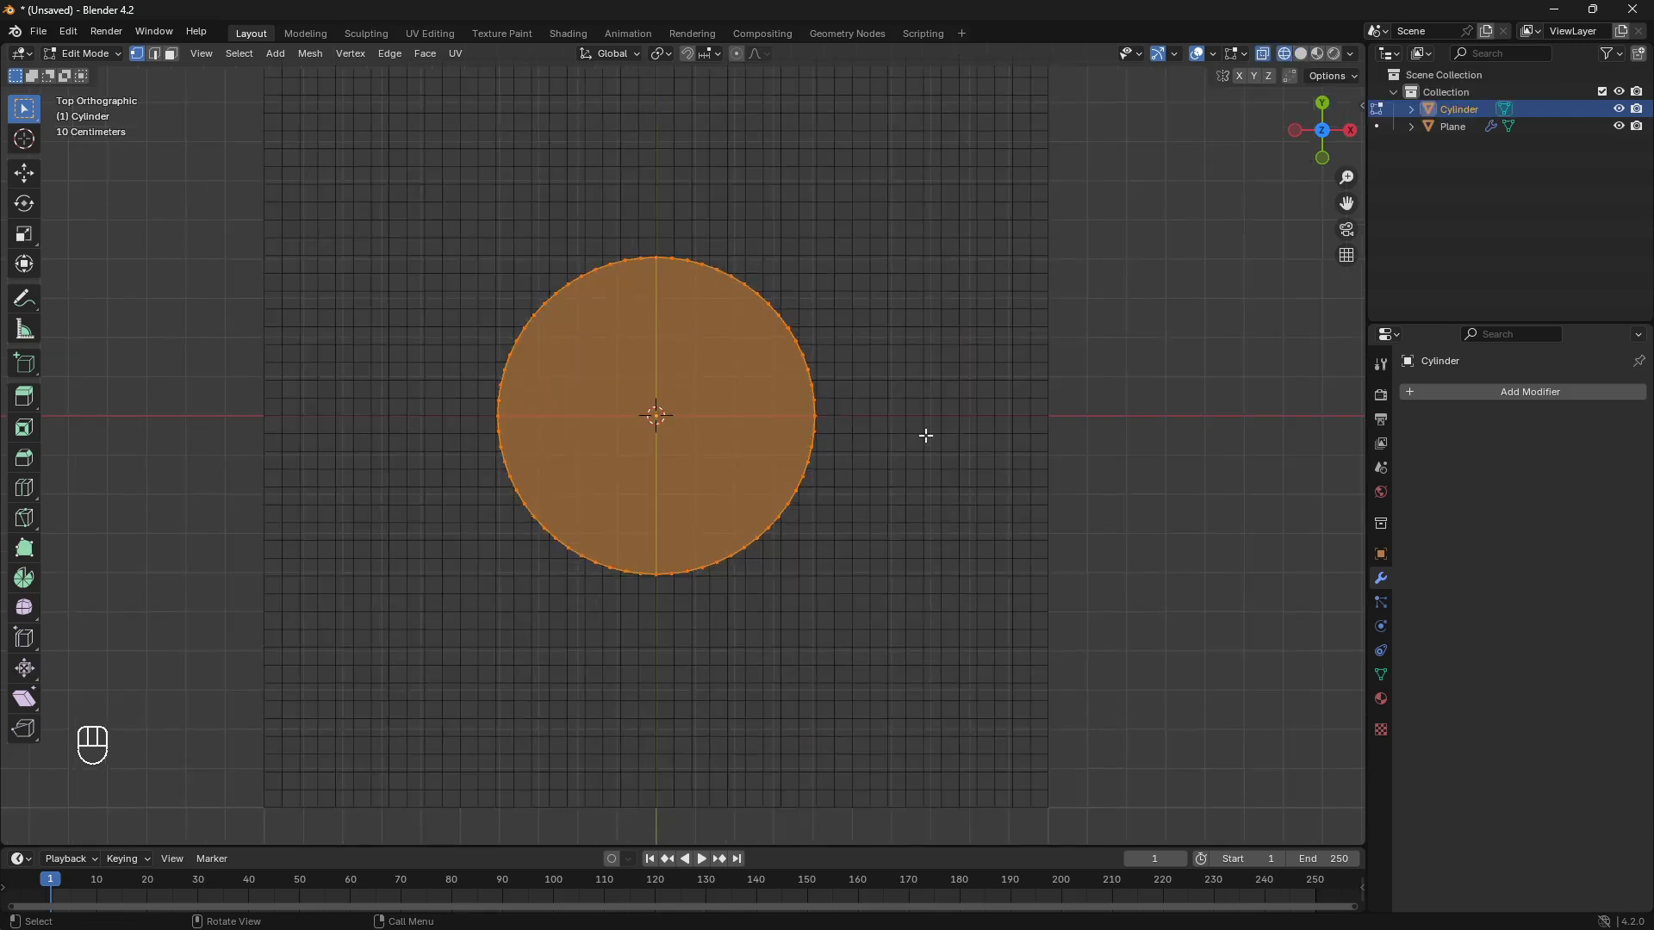
scroll(823, 450, down, 2)
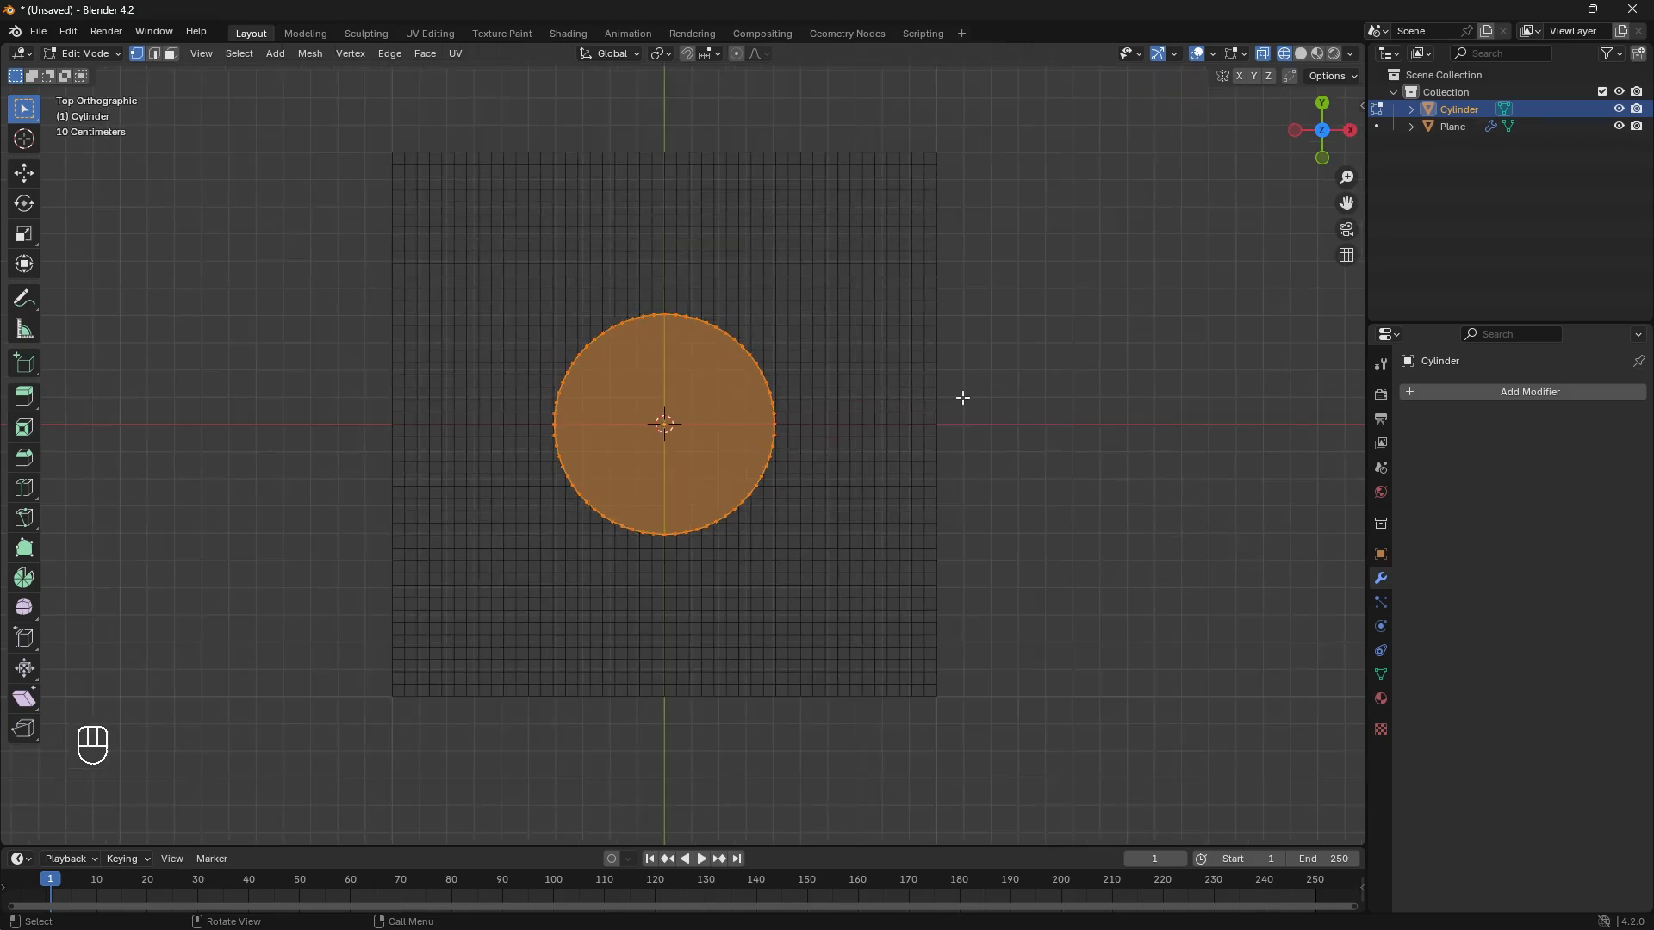
key(s)
click(970, 373)
scroll(856, 446, down, 1)
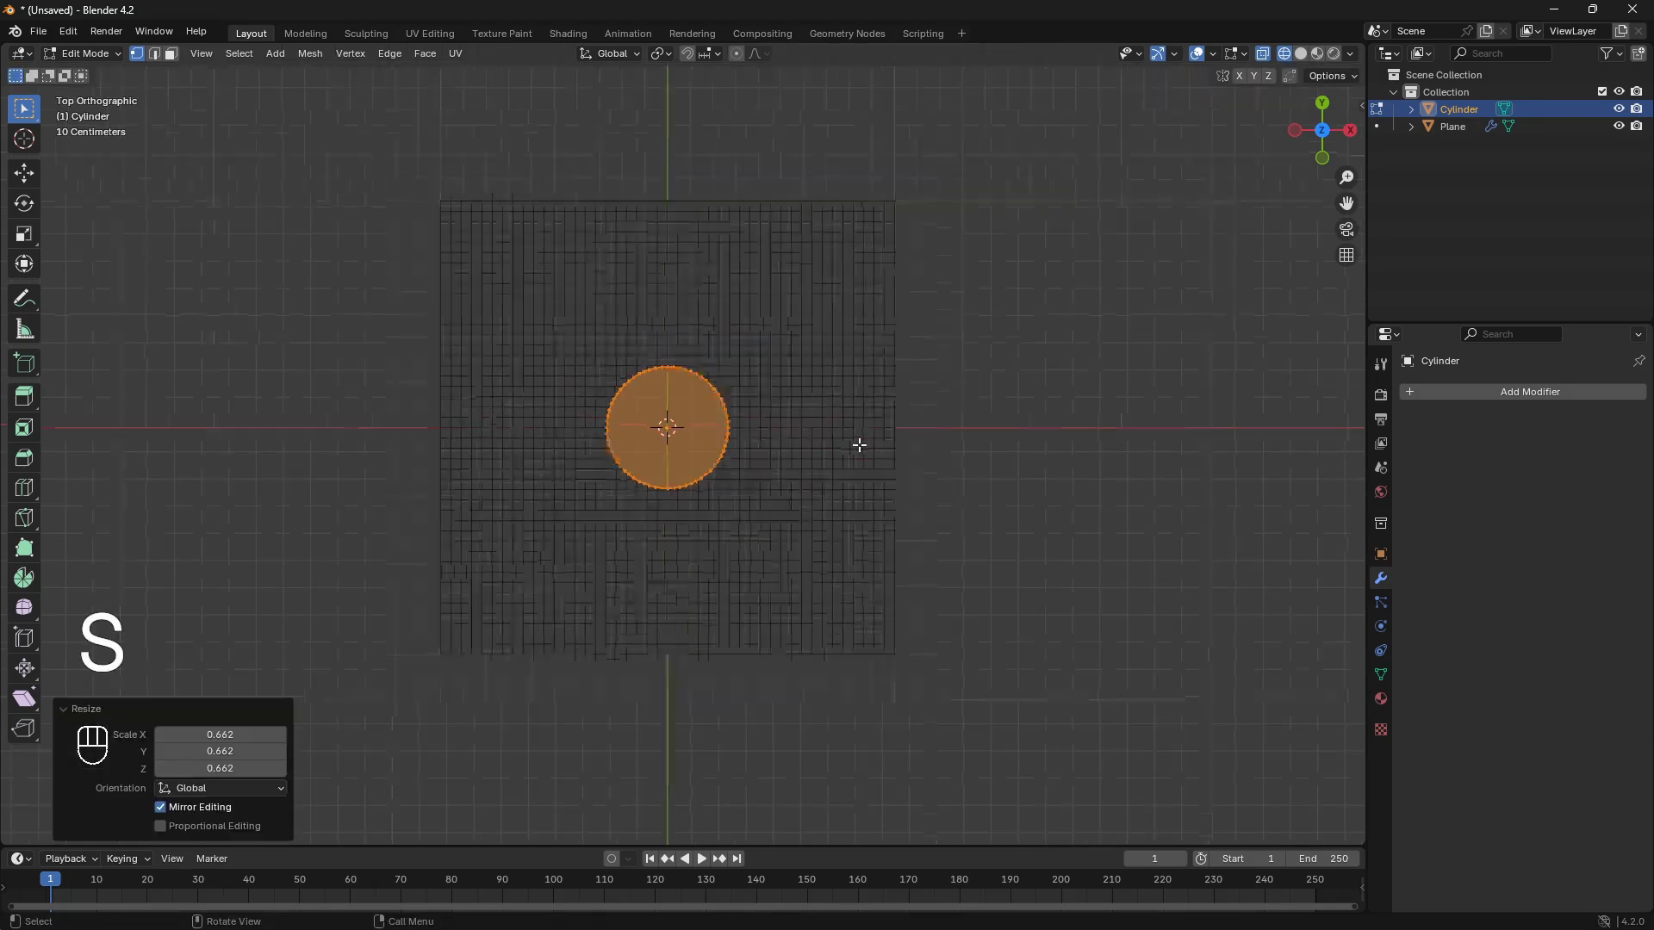
scroll(860, 445, up, 3)
scroll(859, 446, down, 1)
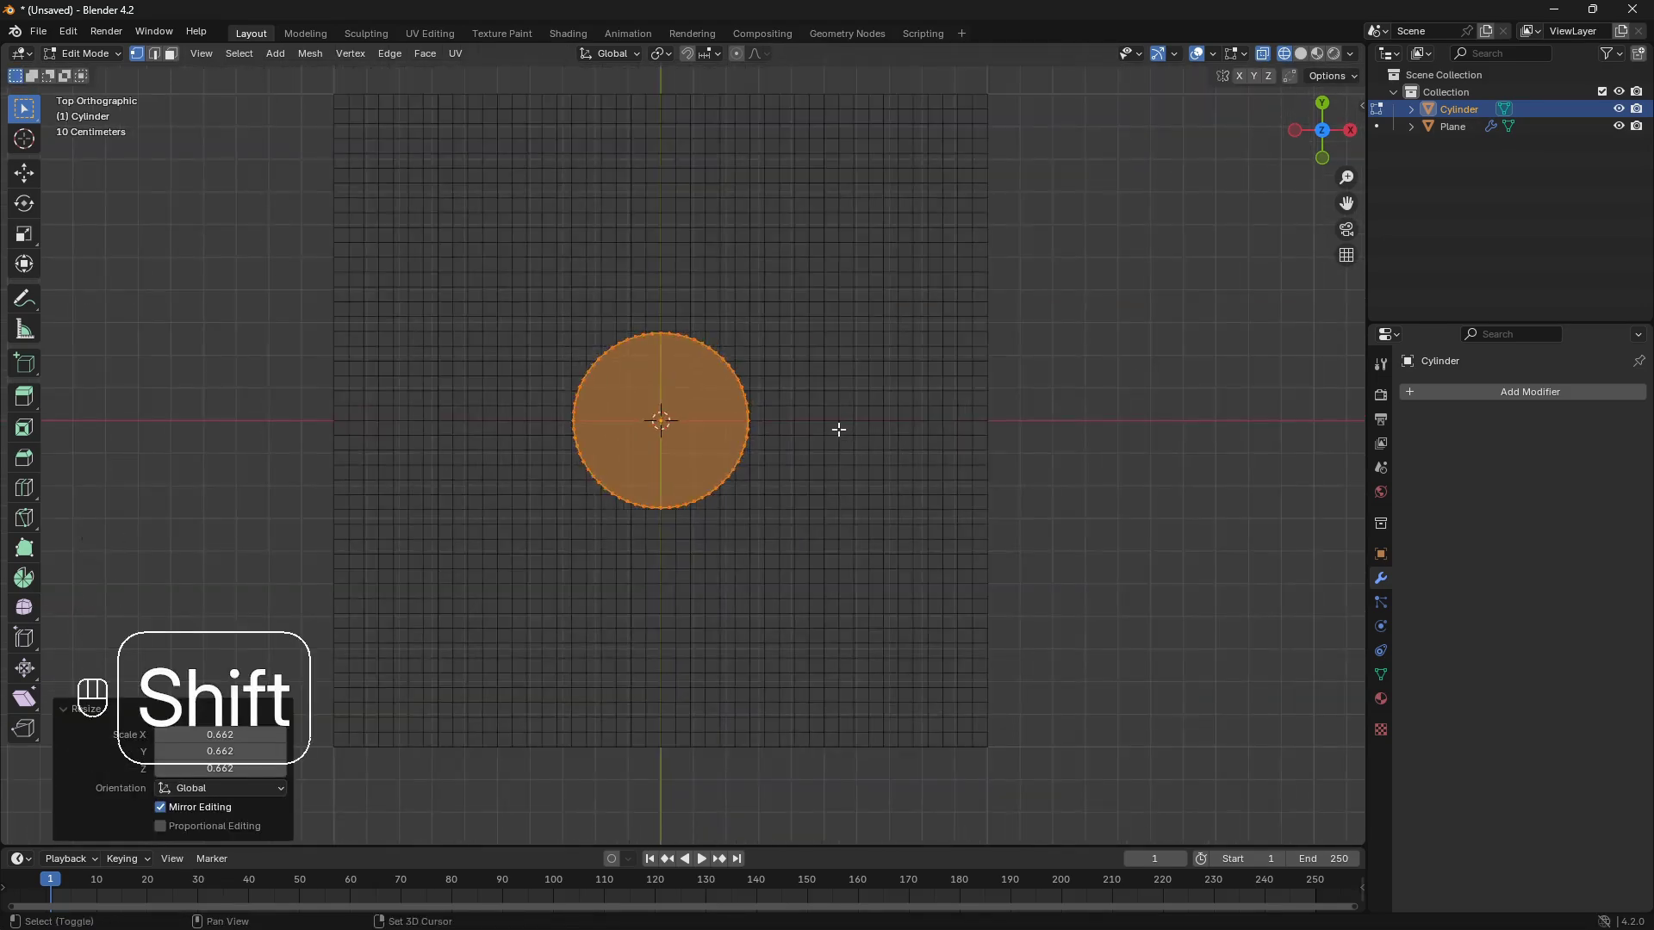
Step: Duplicate the circle to the upper right at 0.840 scale
key(shift+d)
click(991, 252)
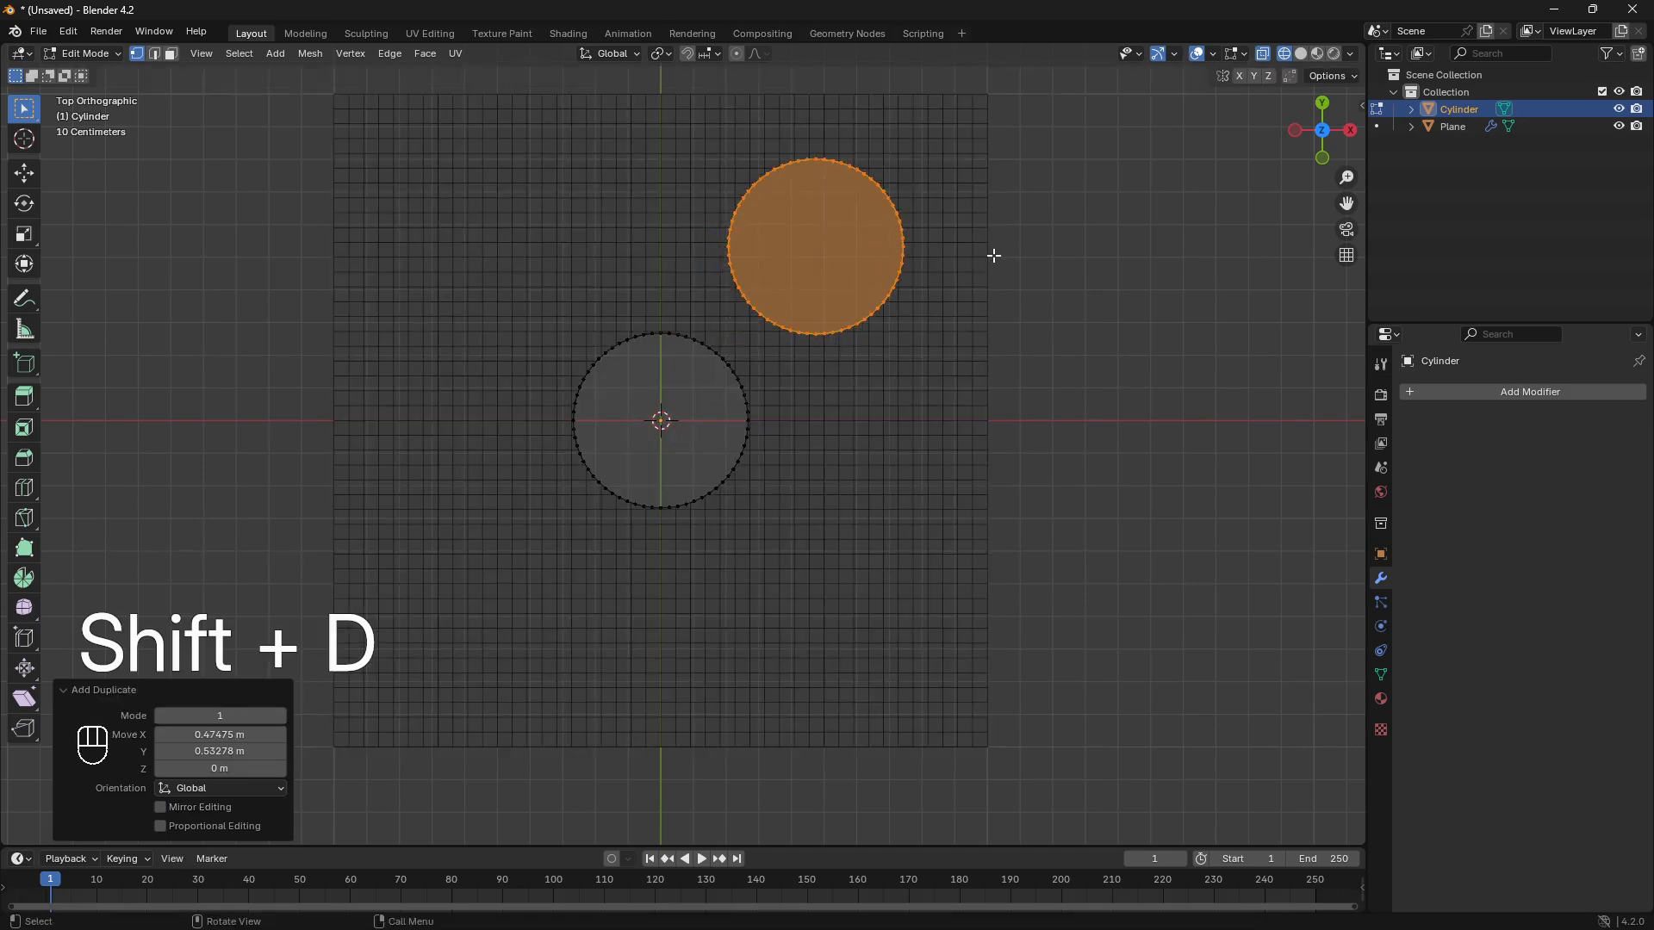
key(s)
click(941, 265)
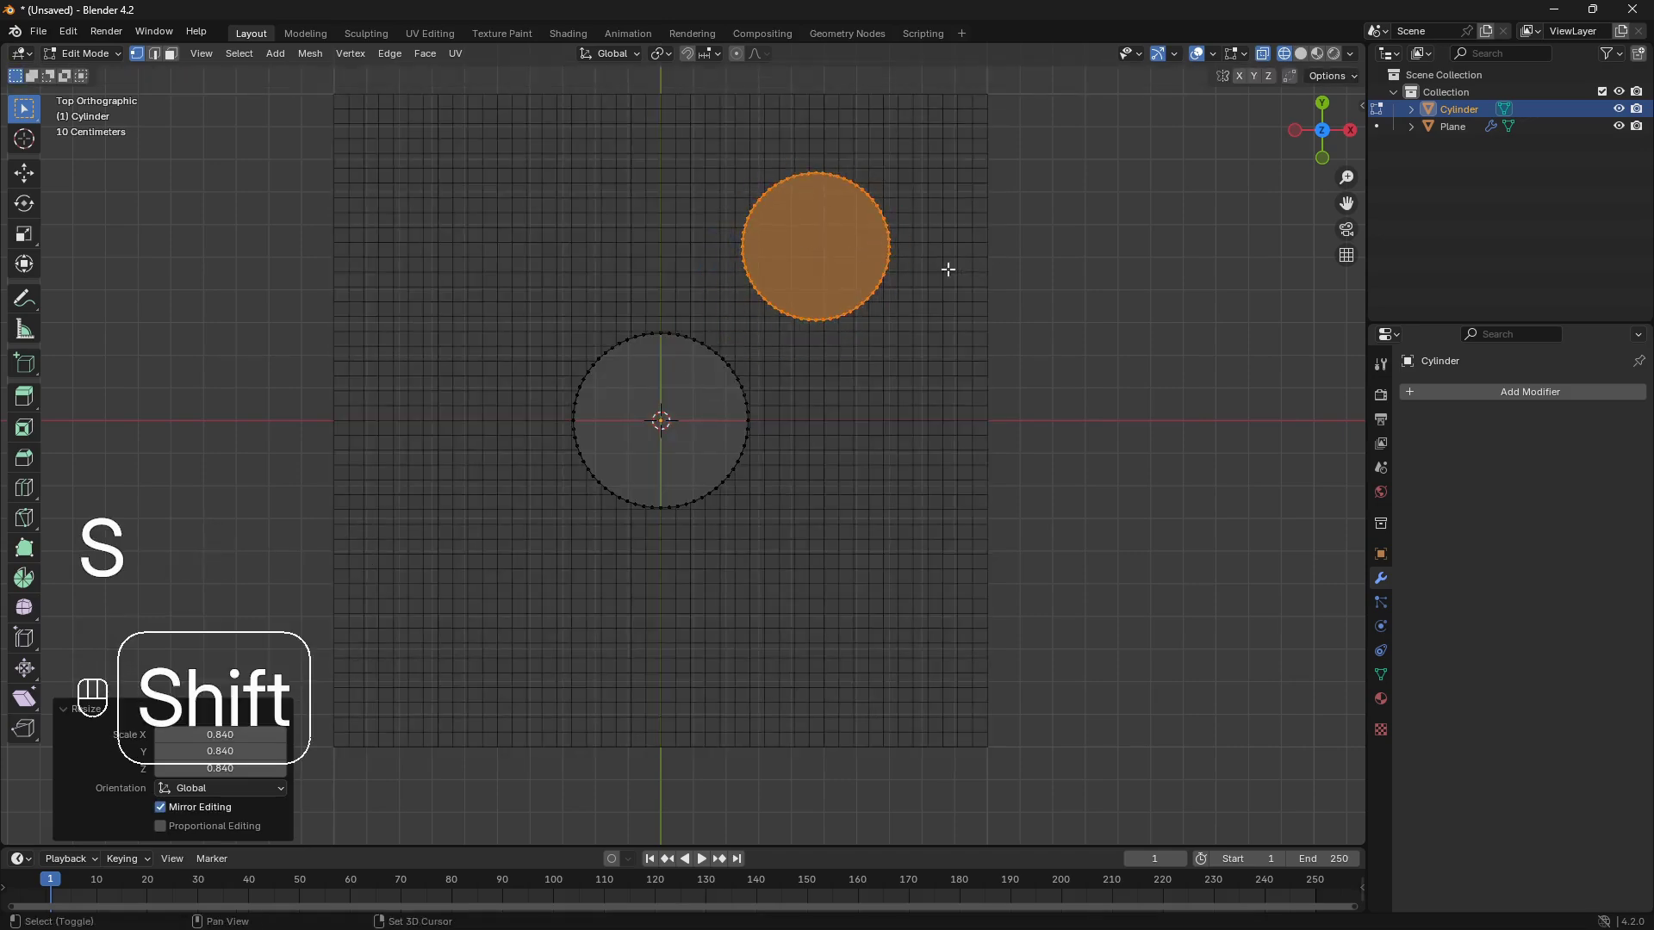
Step: Place an X-stretched ellipse copy at the upper left
key(shift+d)
click(640, 248)
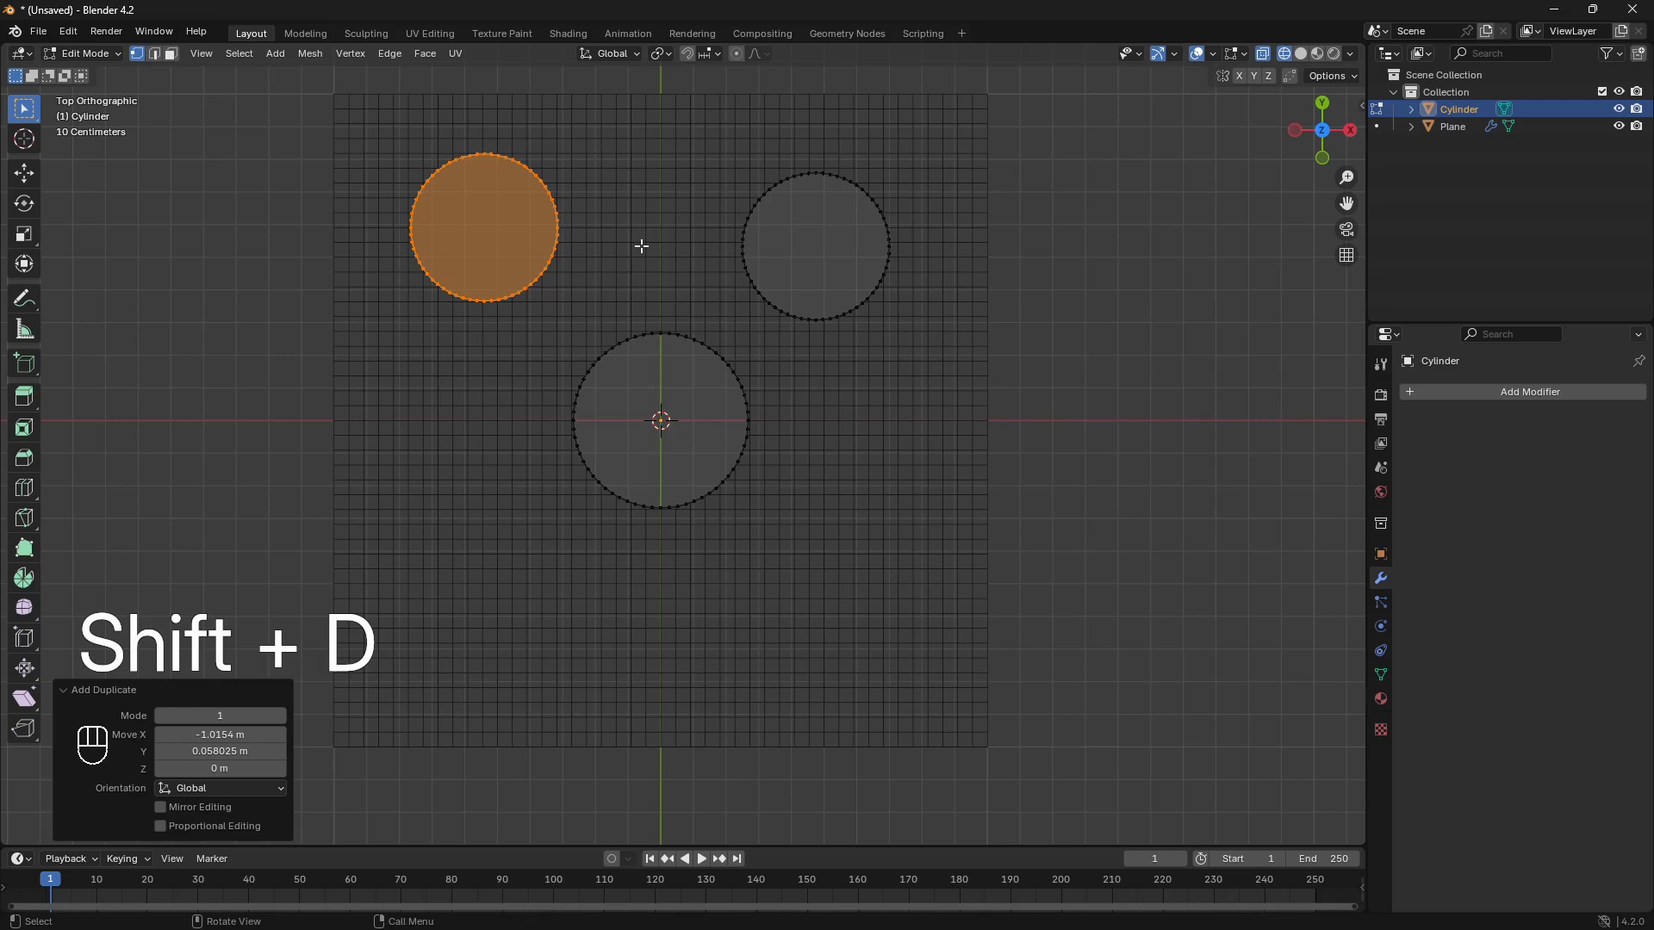
key(s)
key(x)
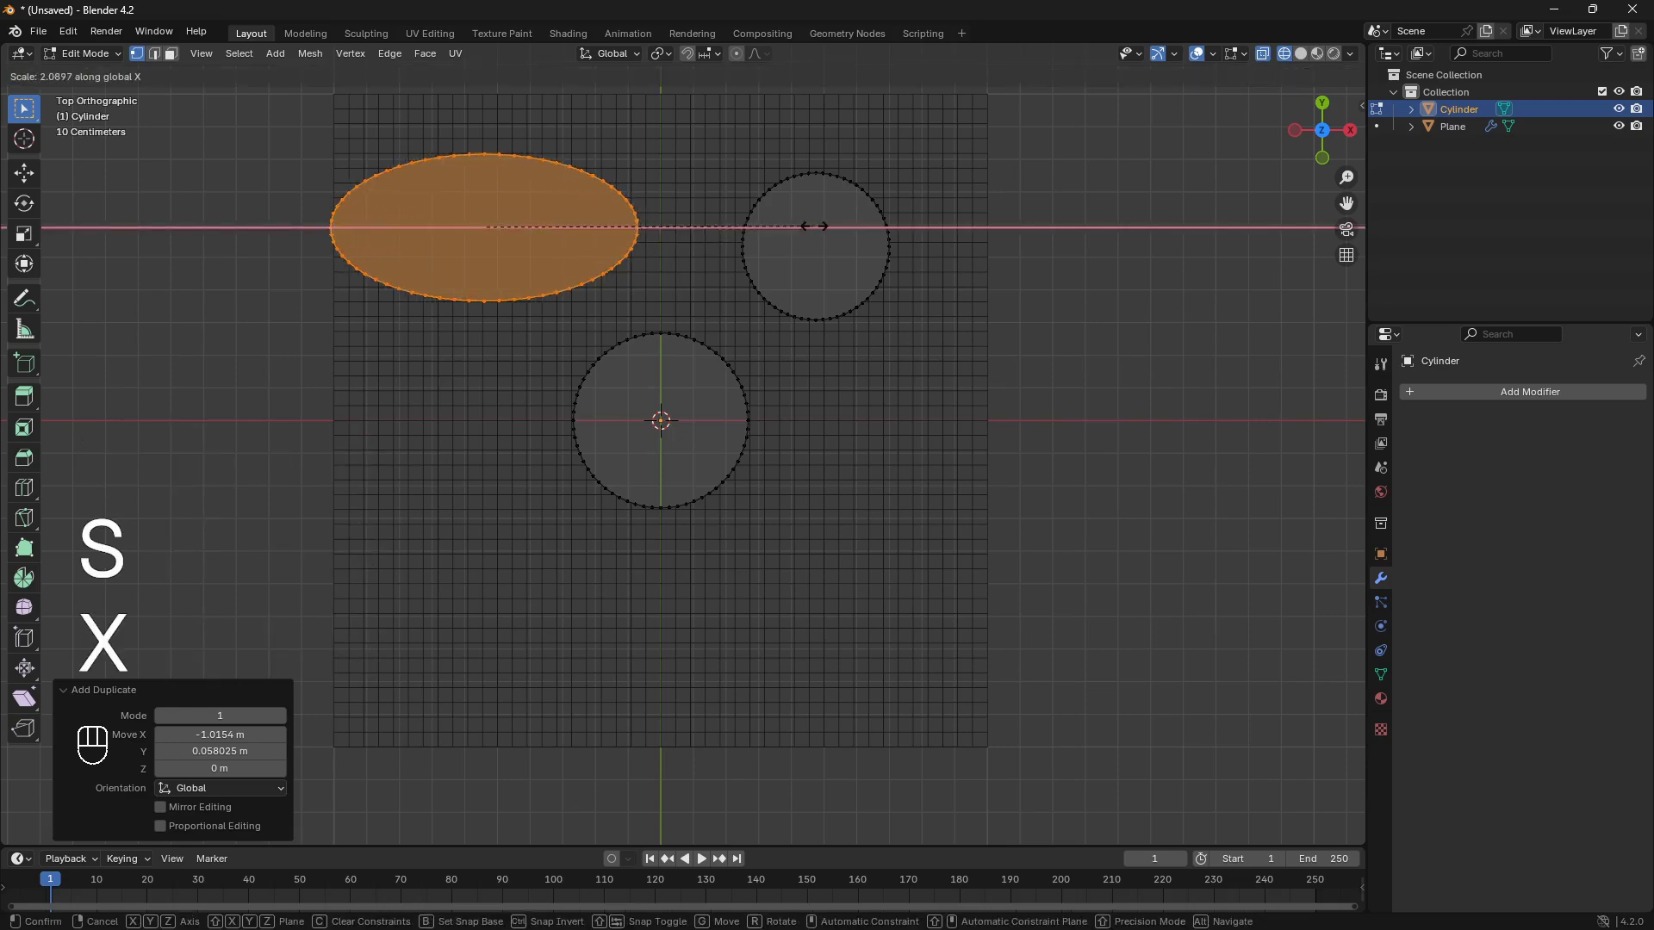
click(814, 227)
Step: Add a tilted, X-widened ellipse copy below the centre circle and return to Object Mode
key(shift+d)
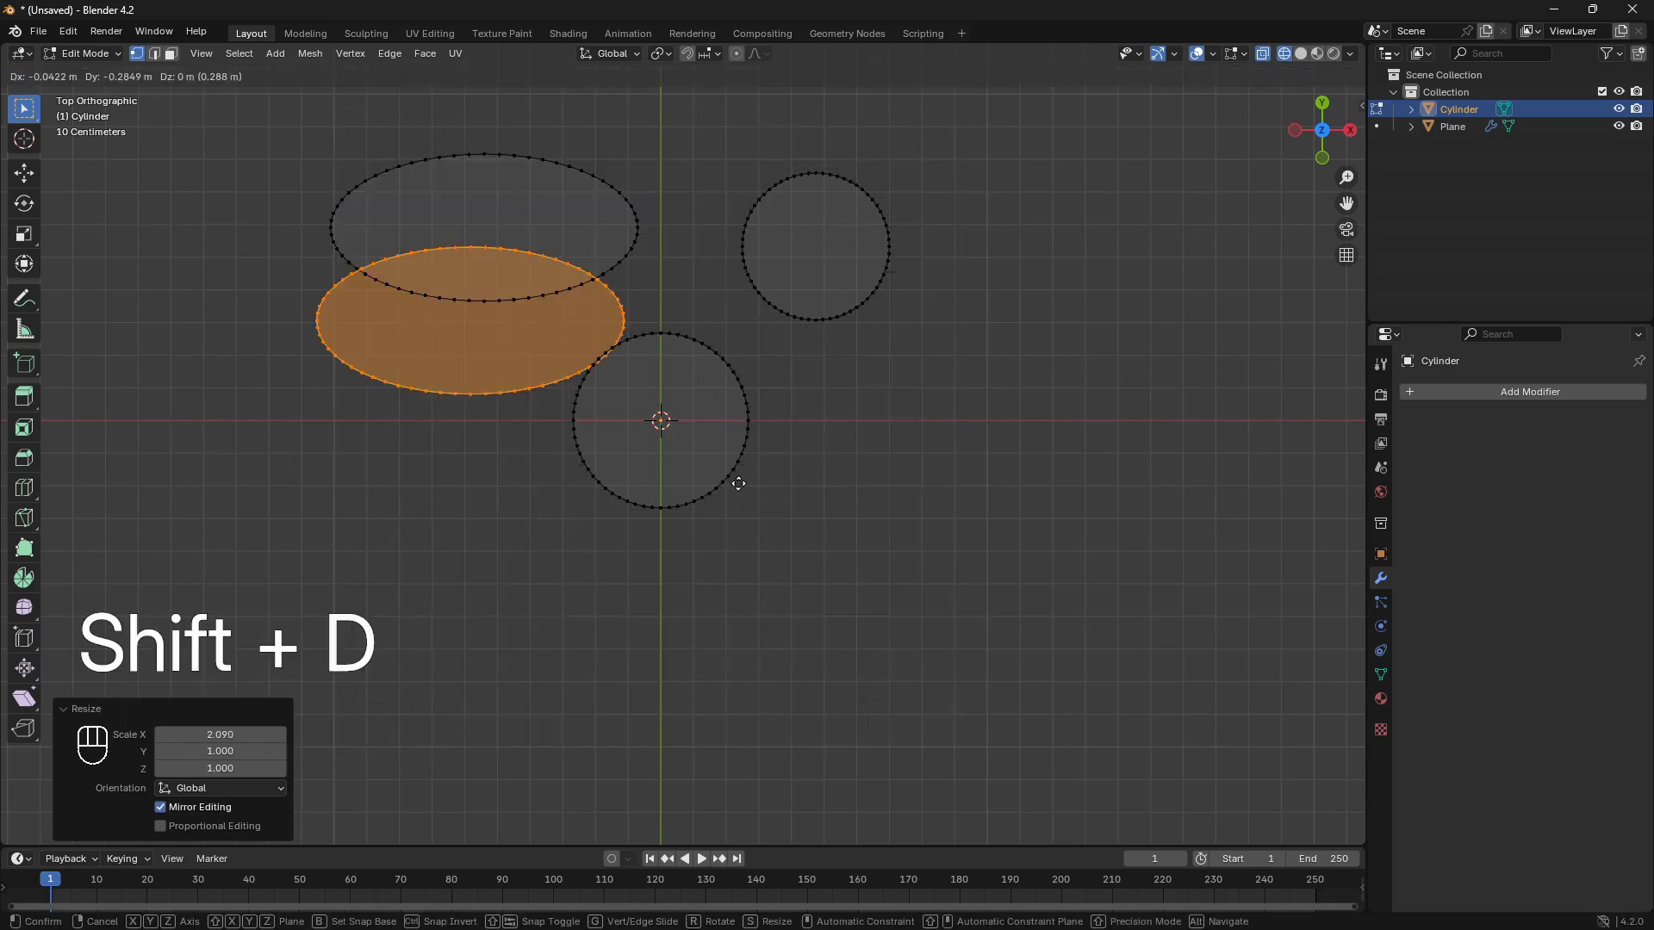
click(854, 604)
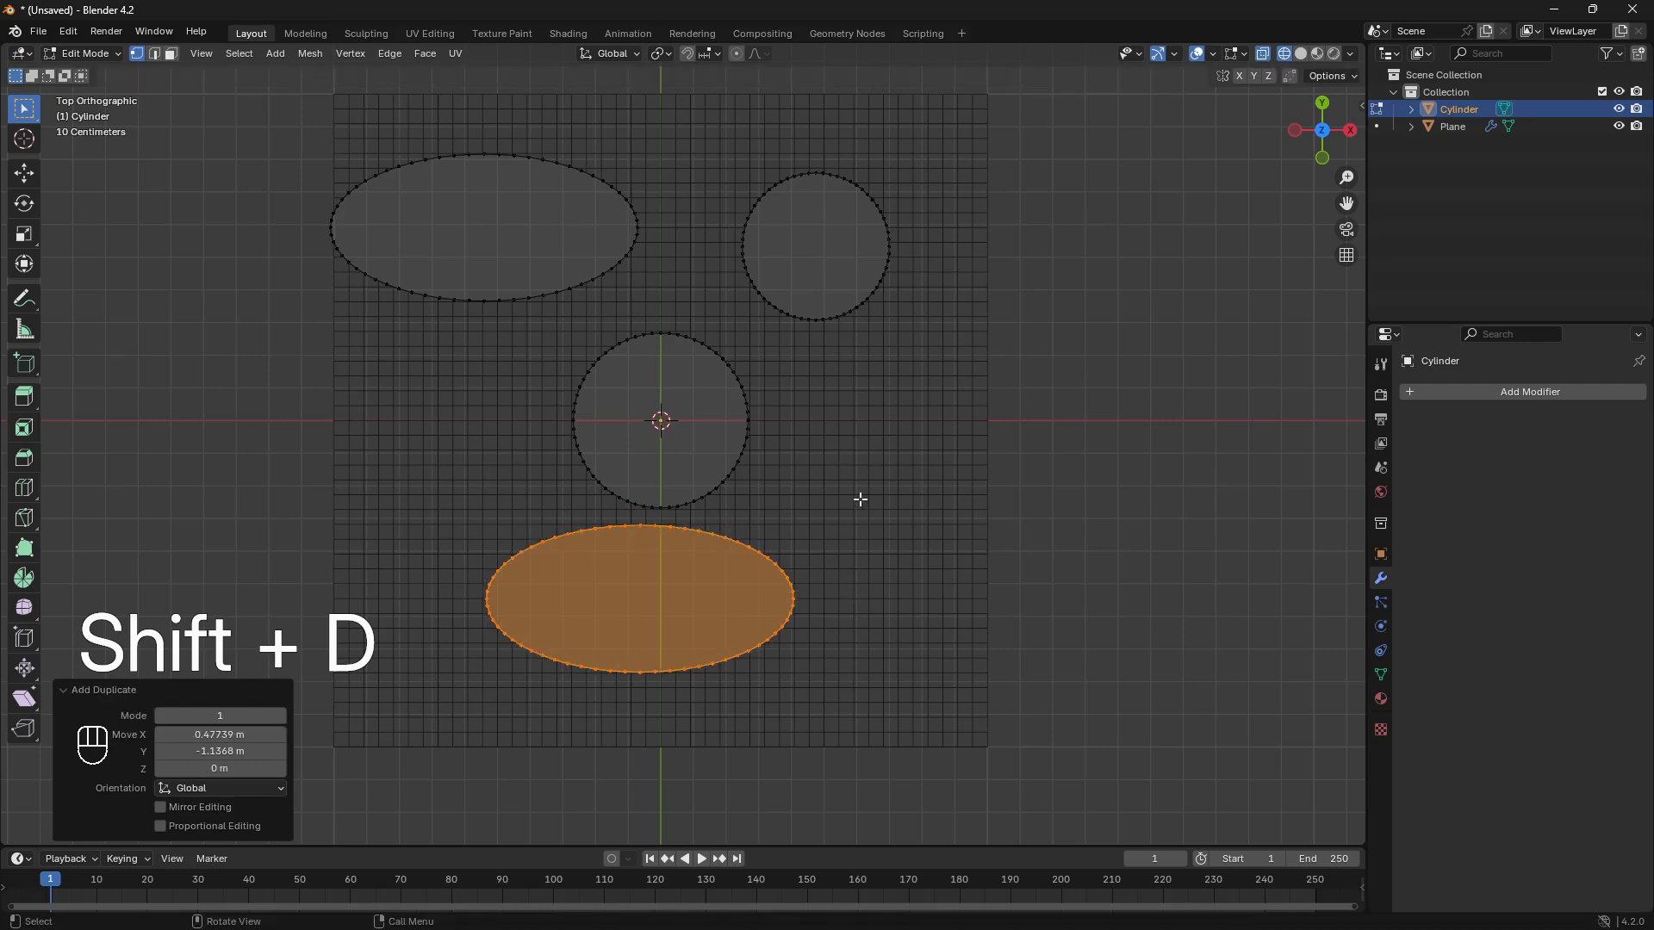
key(r)
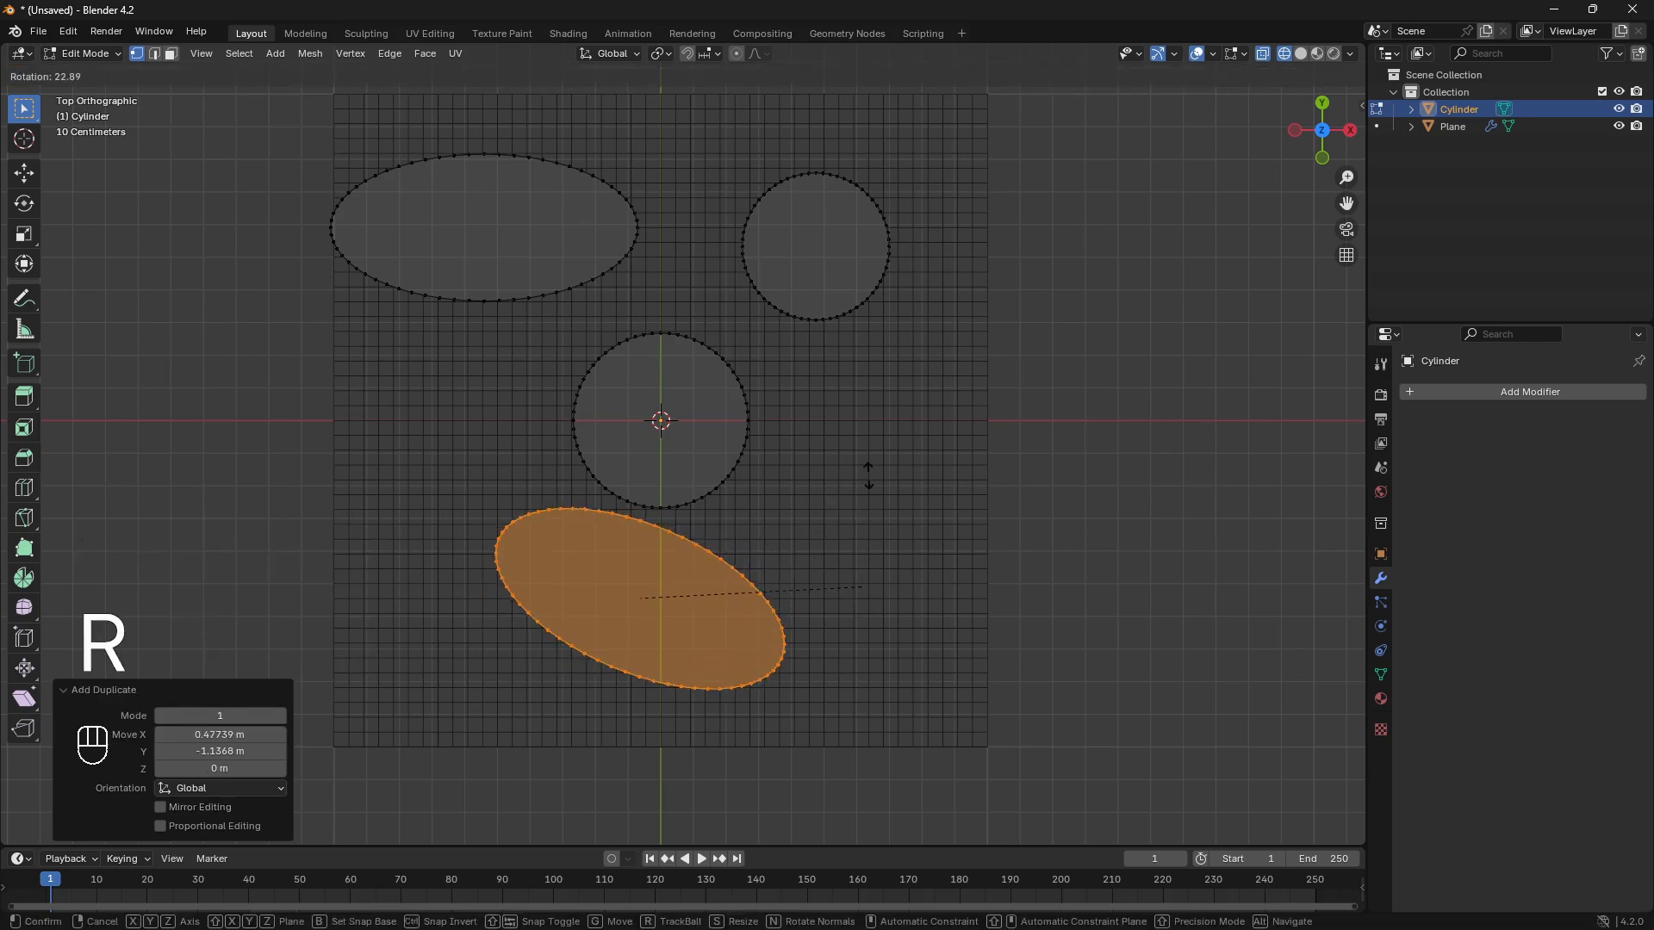
click(861, 491)
key(s)
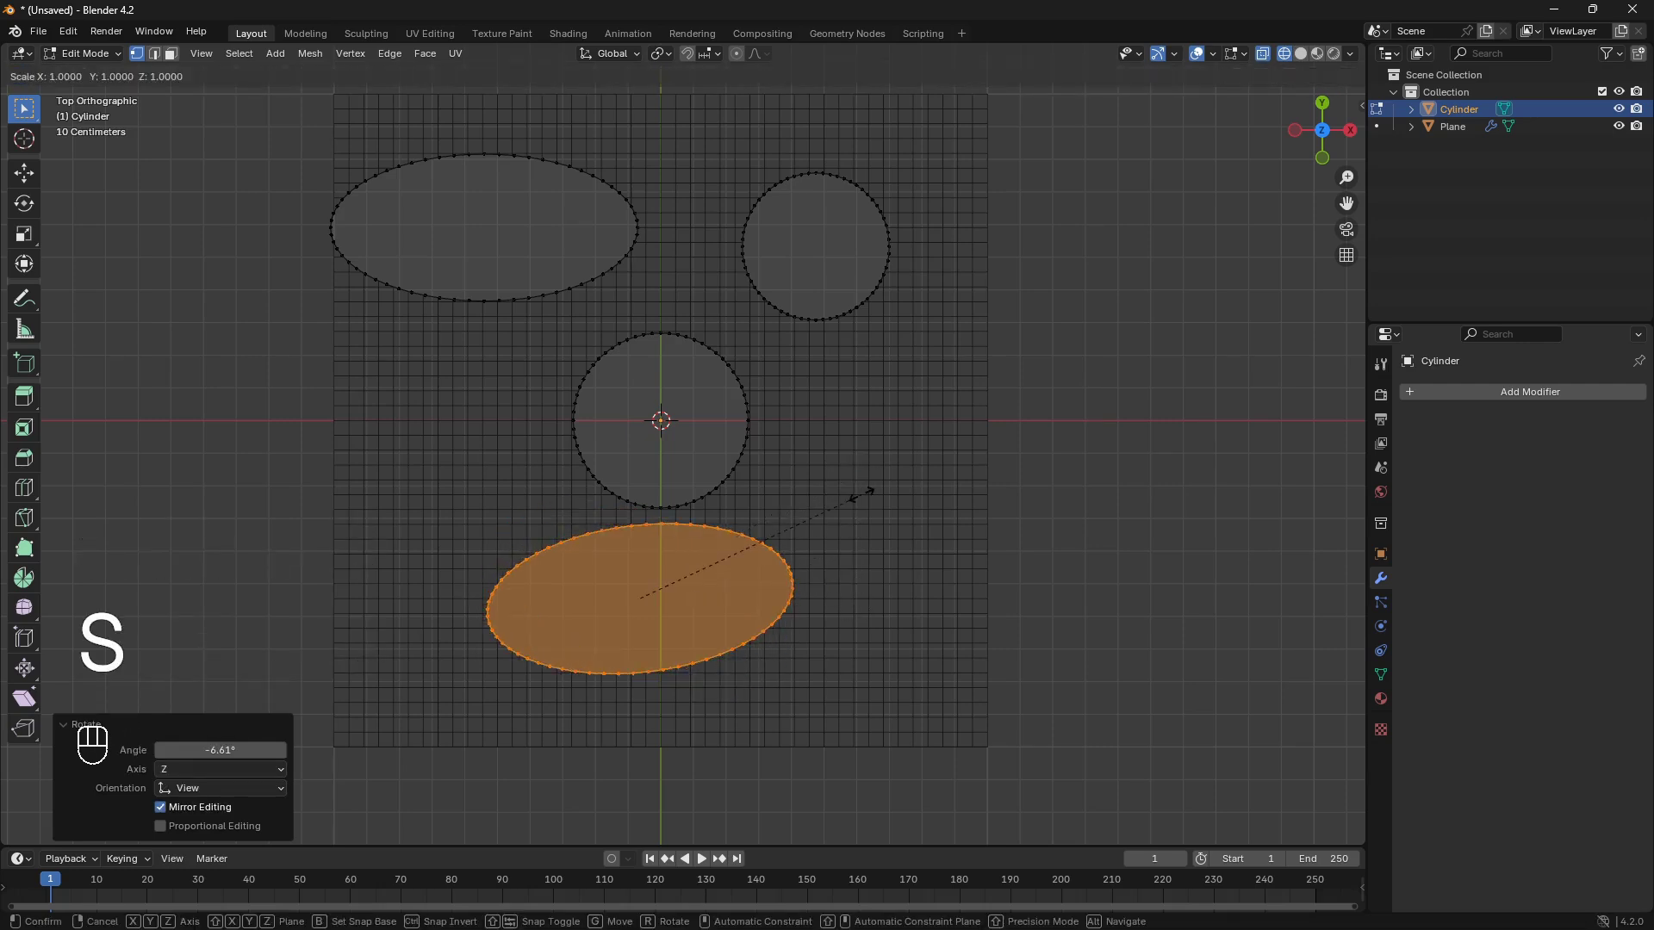
key(x)
click(929, 486)
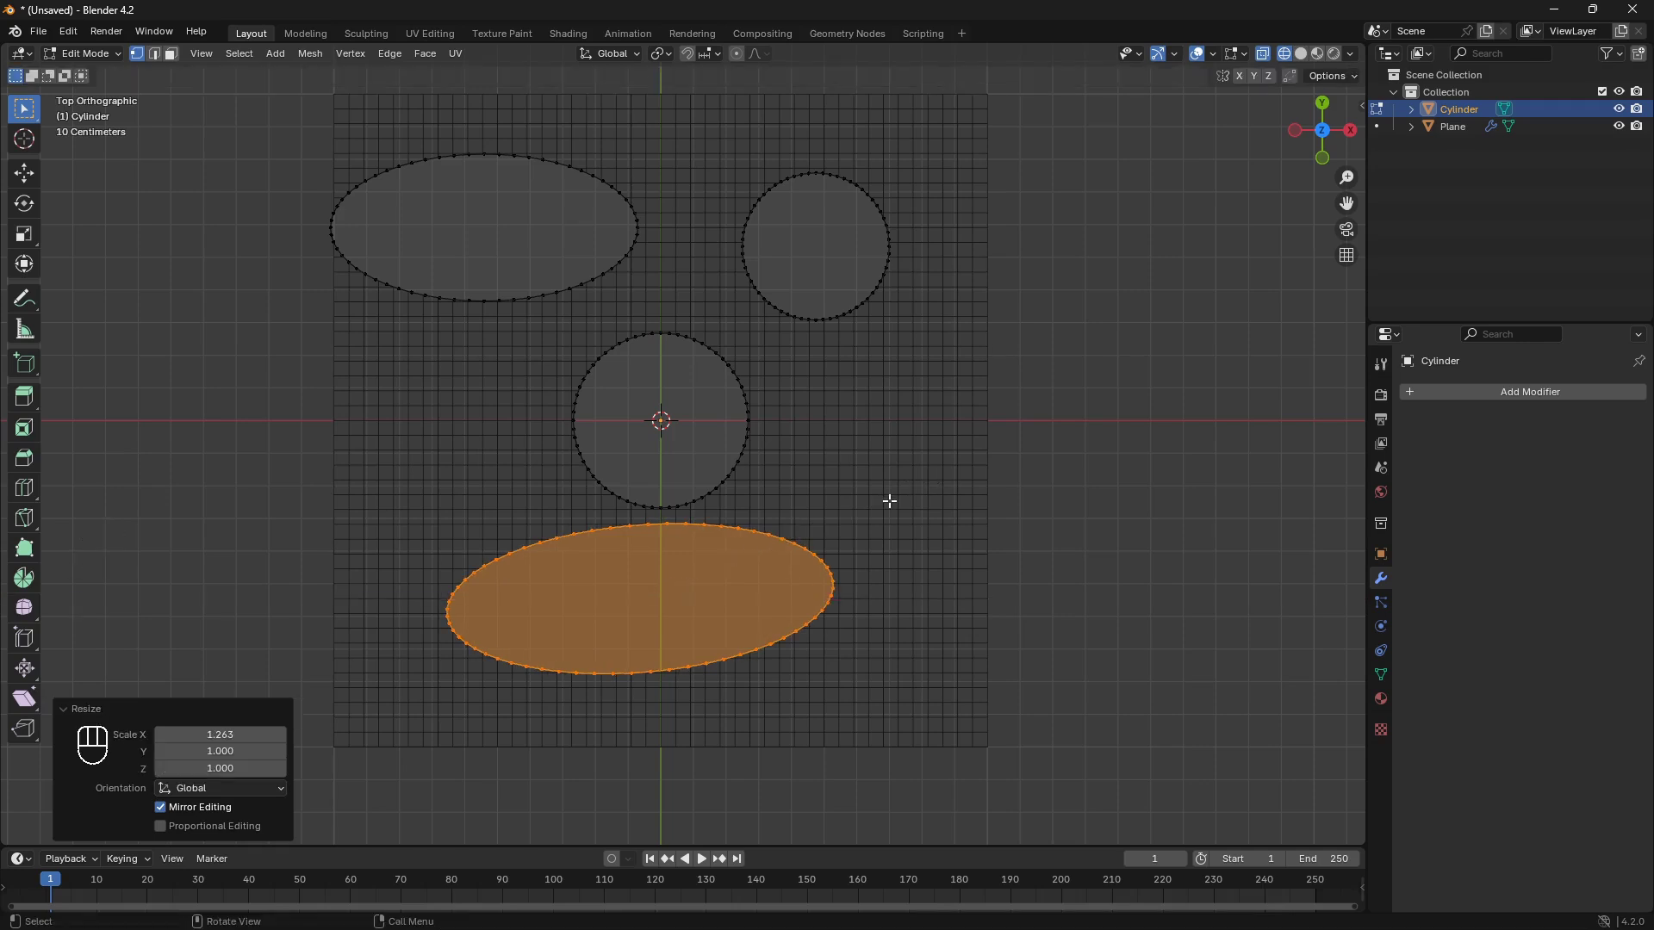
key(Tab)
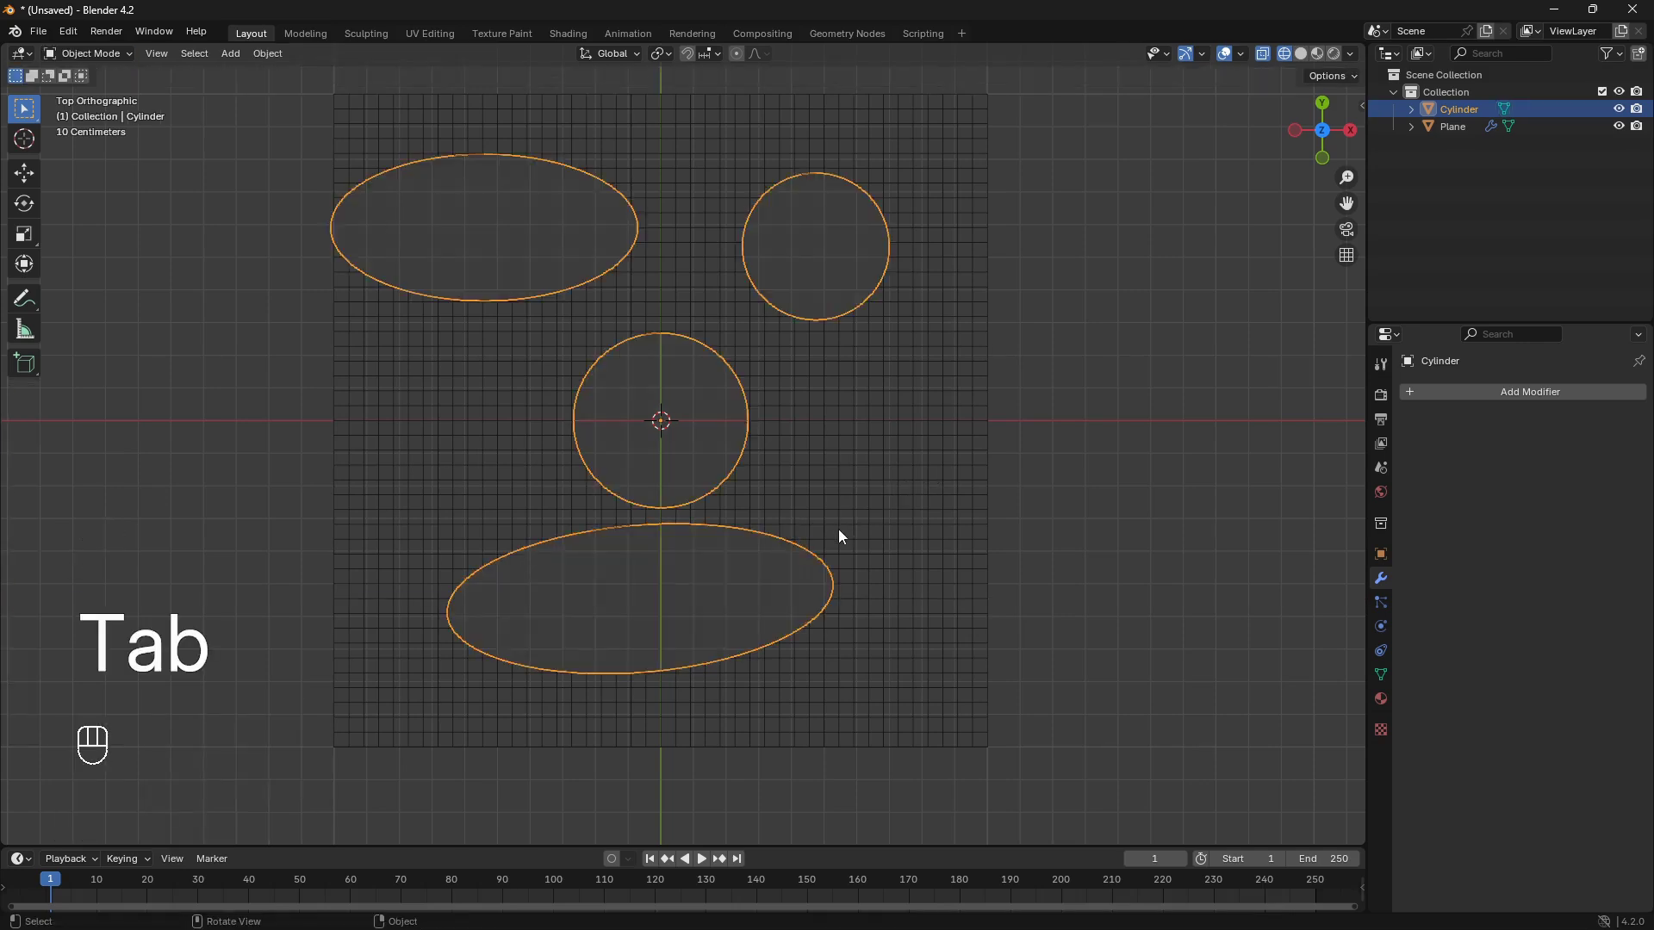
Step: Switch to solid shading without X-ray and apply the slab's Boolean modifier
key(alt+z)
middle_drag(839, 529, 935, 373)
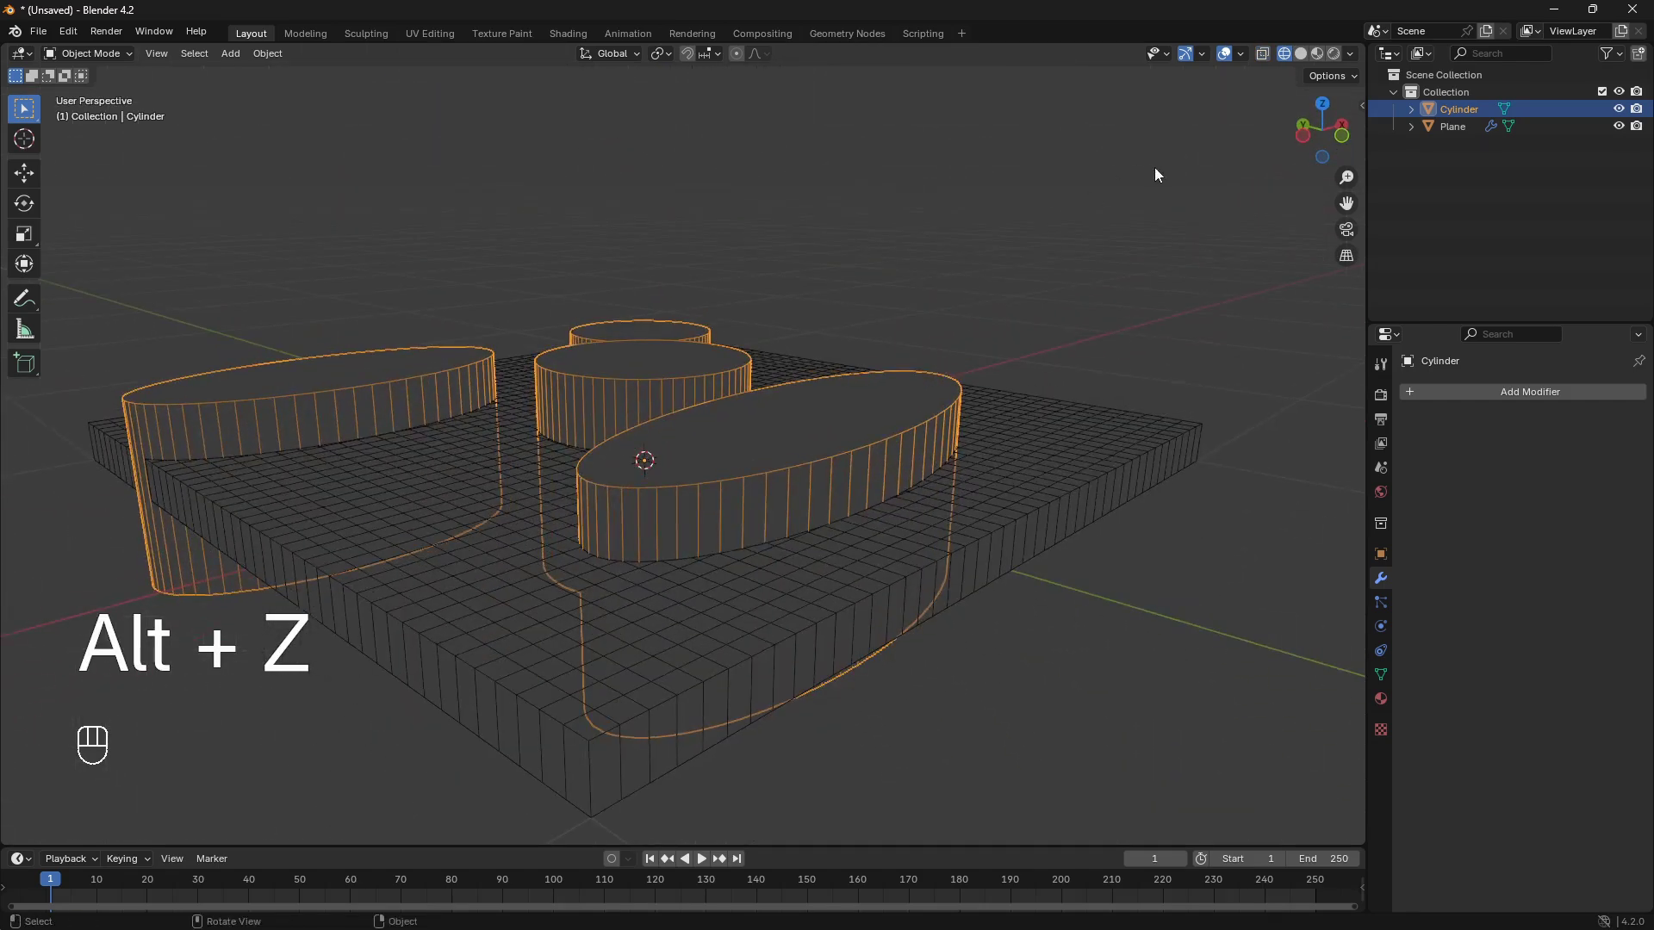
click(1296, 57)
middle_drag(747, 413, 720, 447)
click(975, 467)
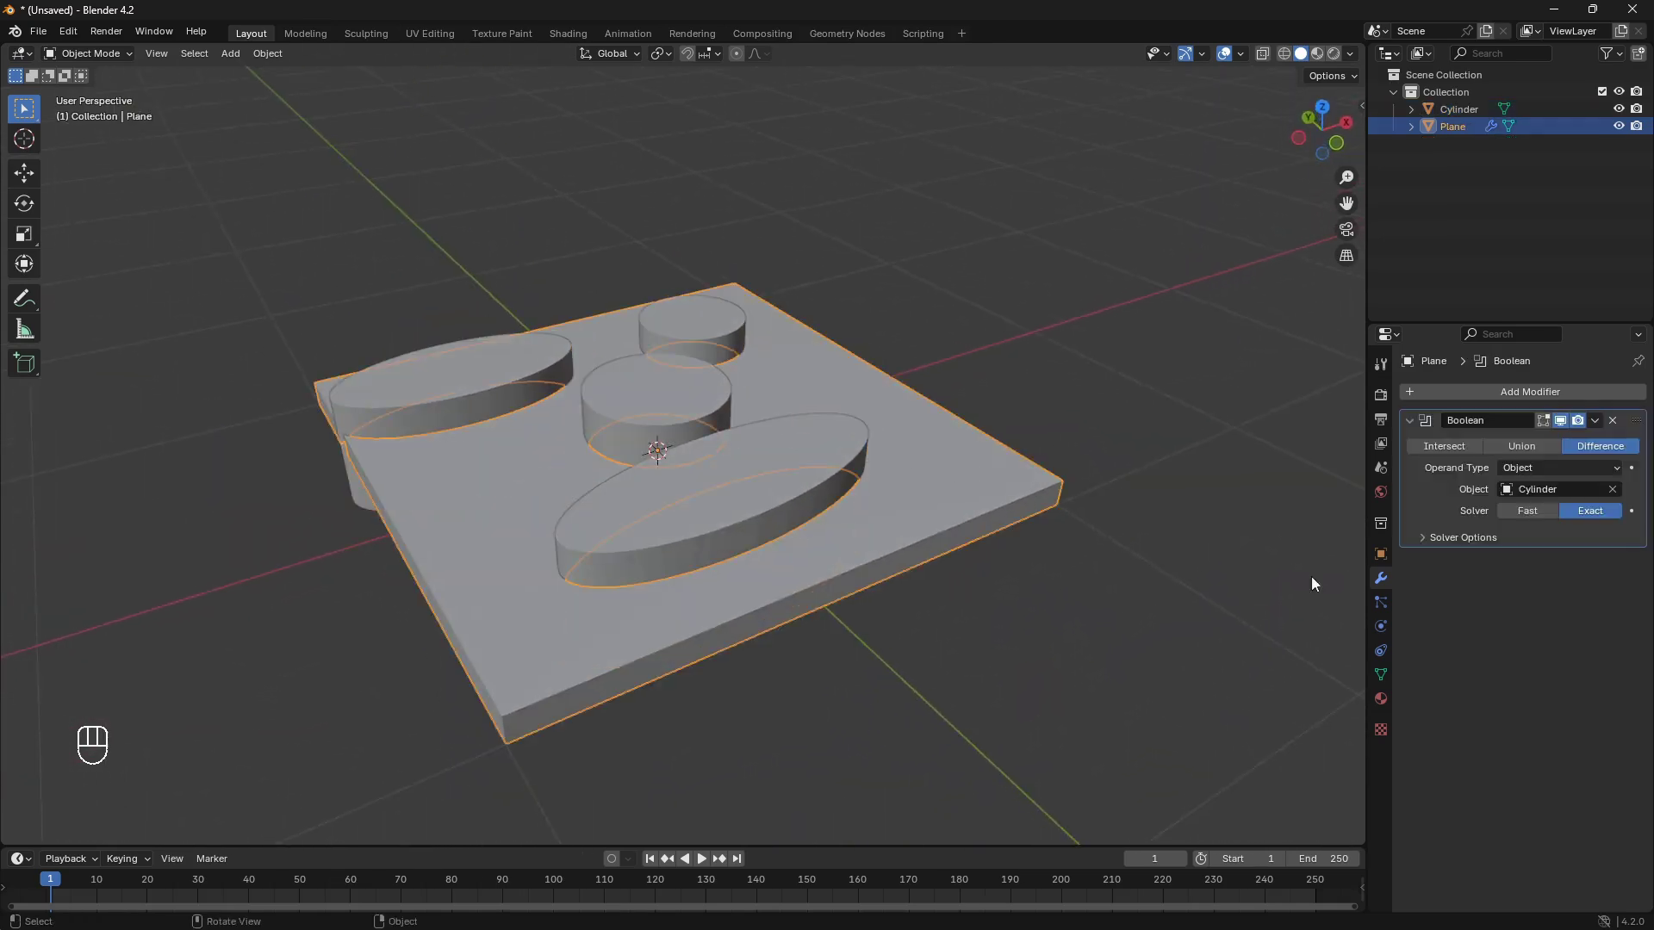
click(1596, 420)
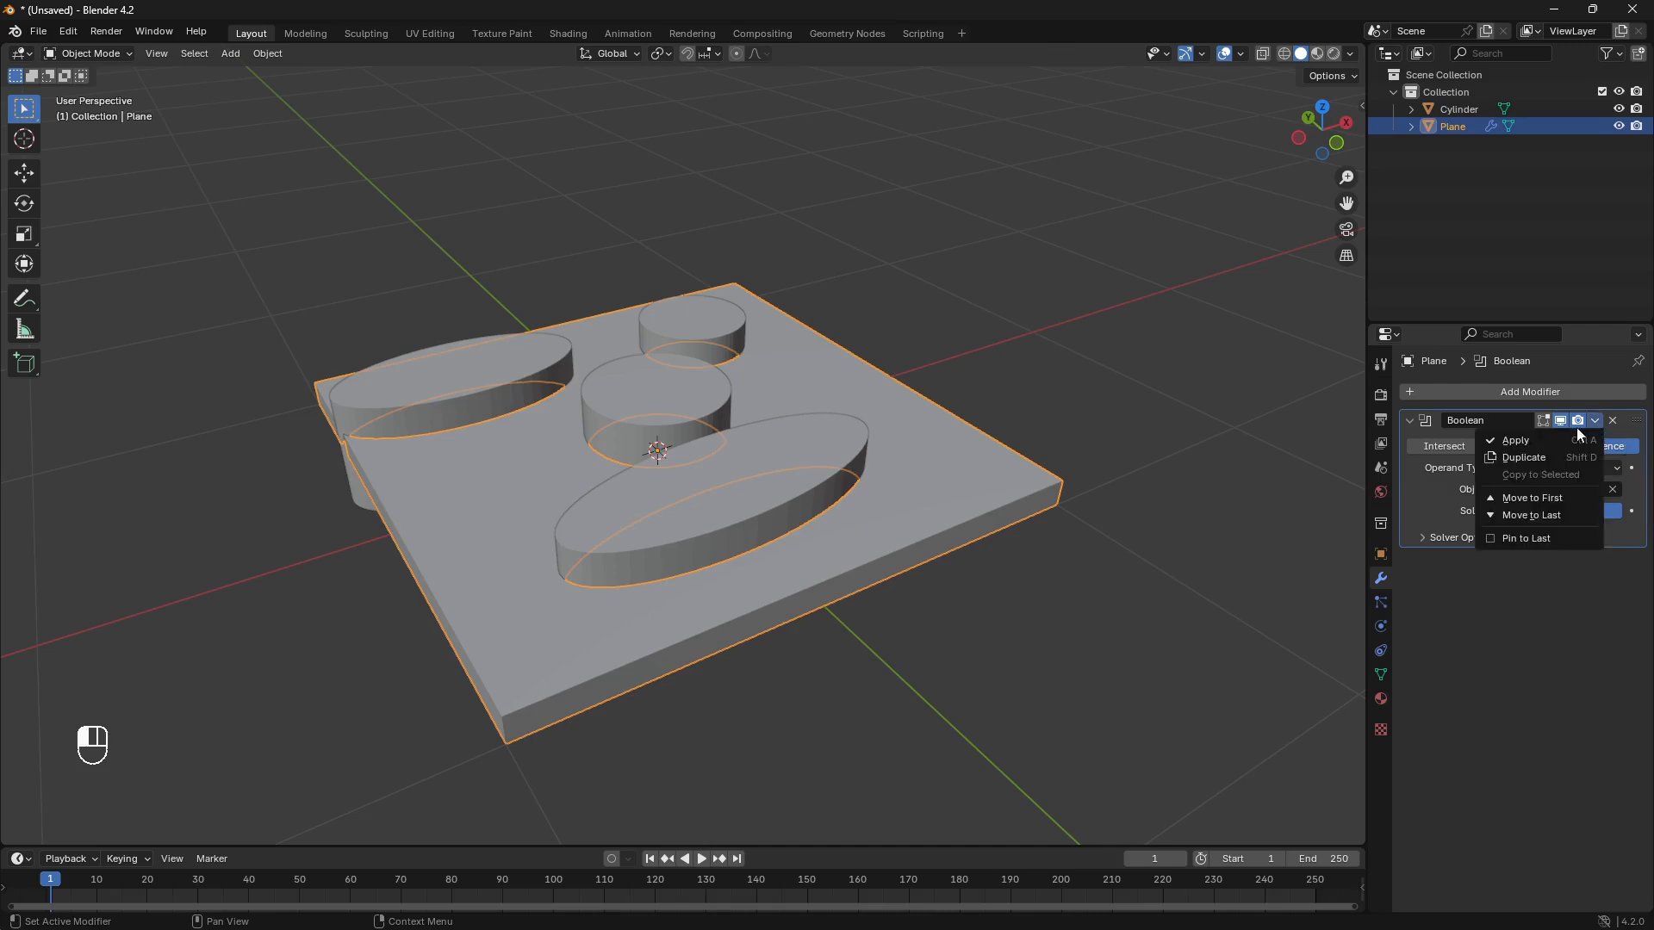
click(1561, 435)
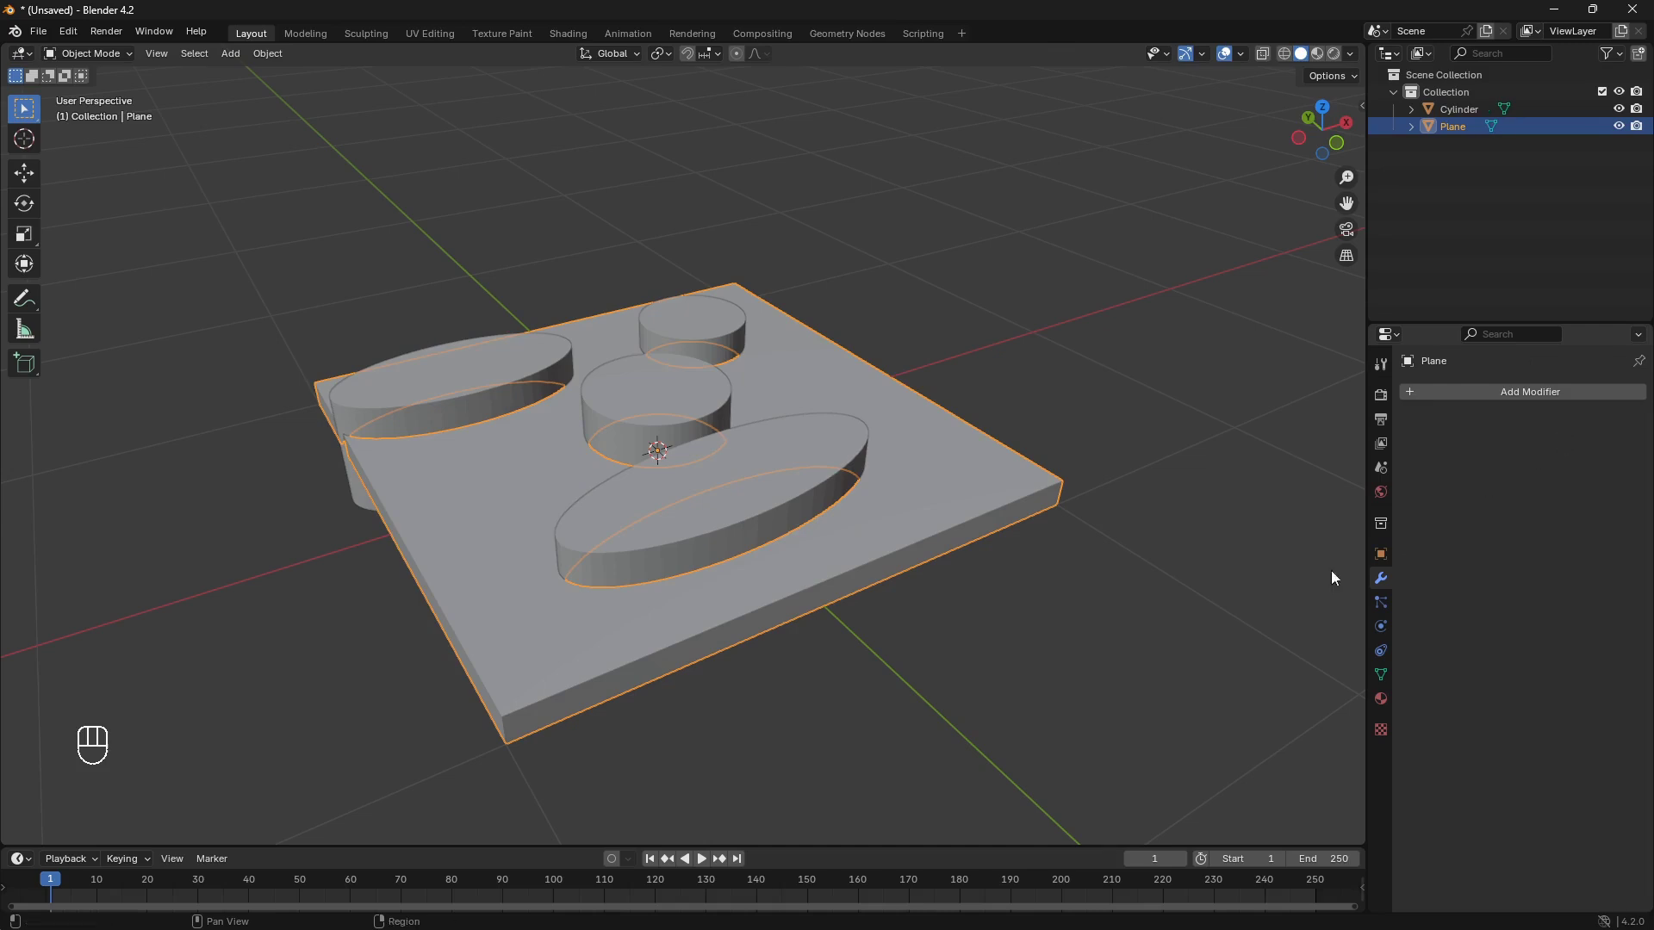
Step: Delete the cylinder cutter and return to the top view
click(814, 471)
key(x)
click(814, 470)
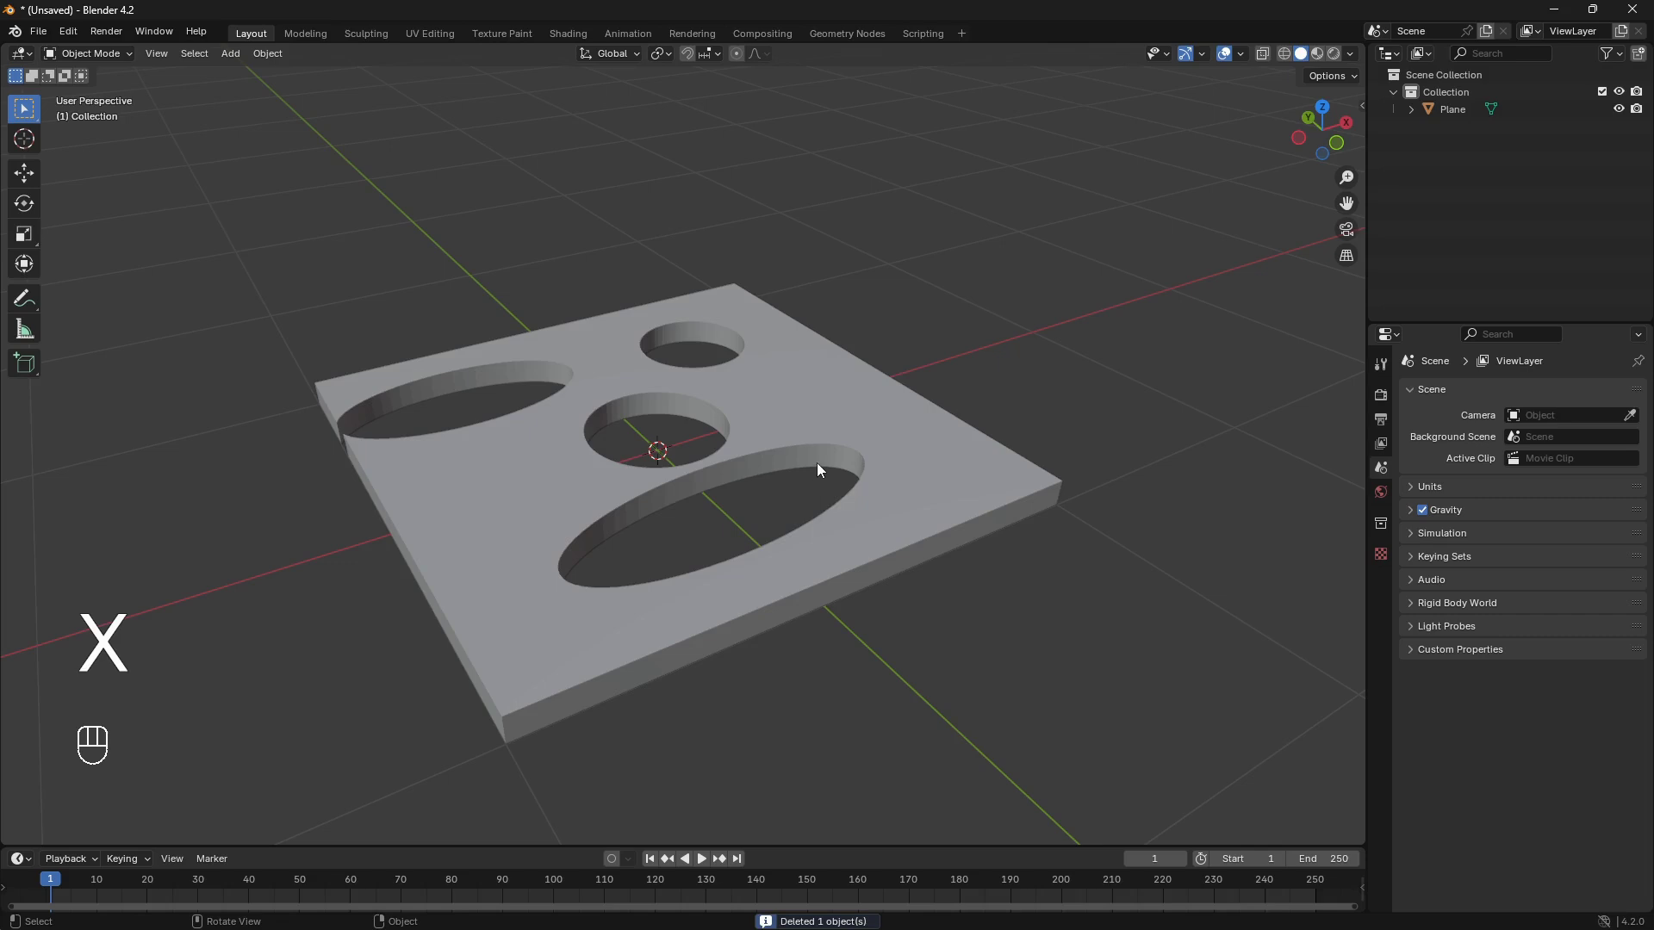
middle_drag(817, 463, 800, 523)
key(KP_7)
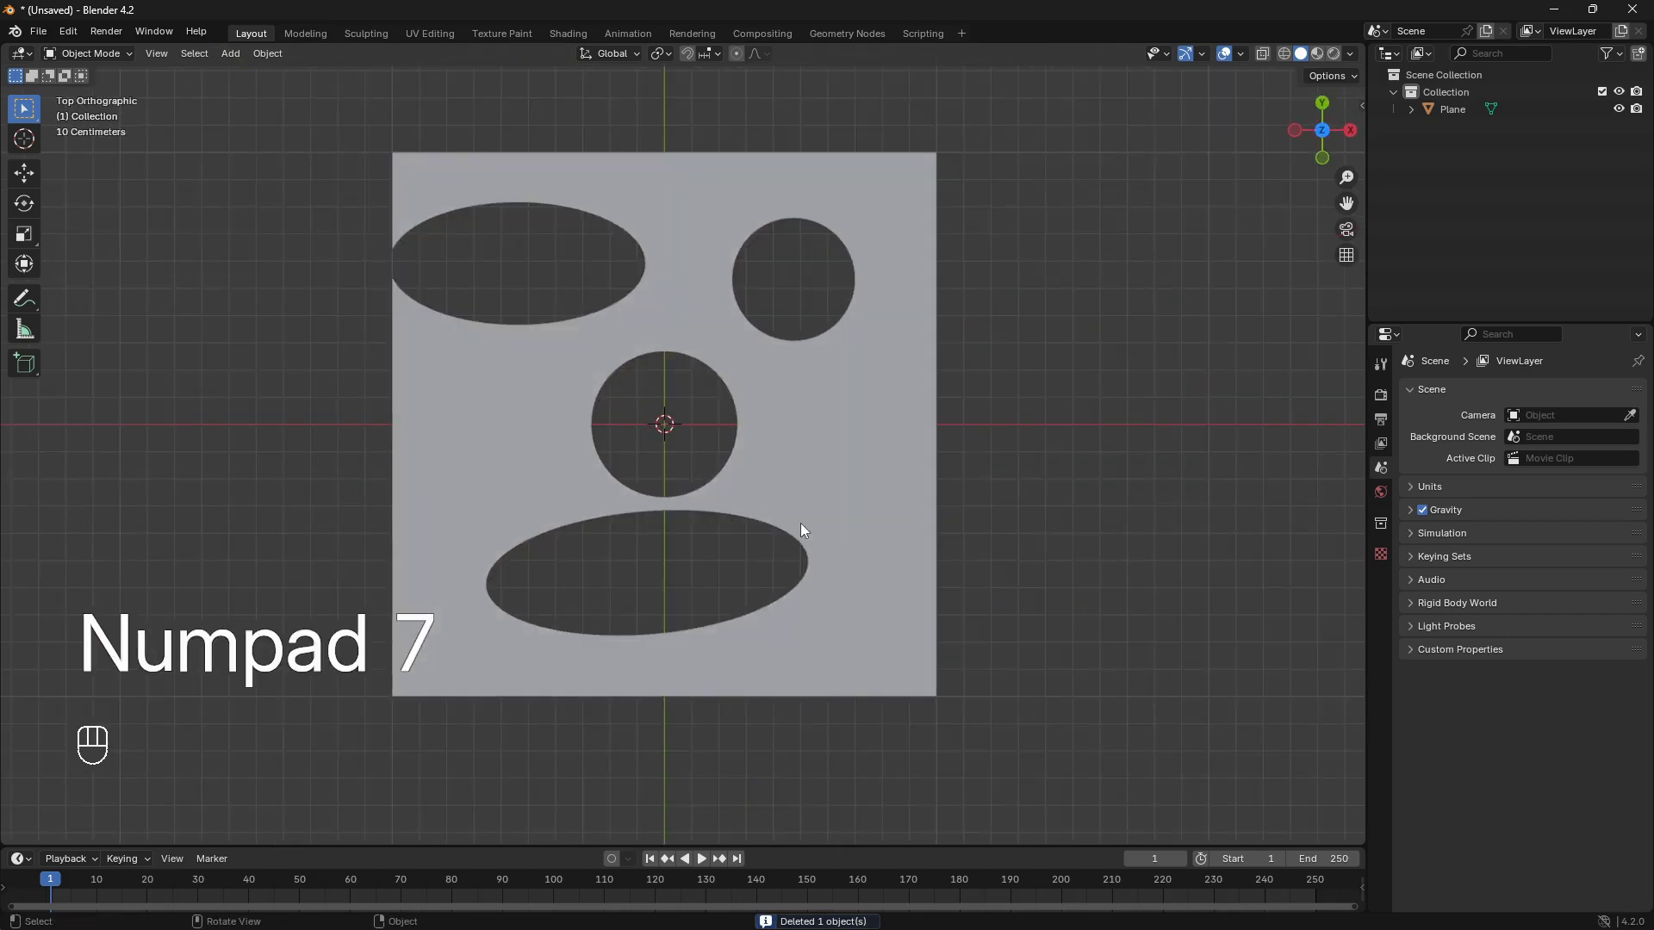
Step: Undo back to the single round cutter over the uncut slab in Object Mode
key(ctrl+z)
key(ctrl+z)
key(ctrl+z)
key(ctrl+z)
key(ctrl+z)
key(ctrl+z)
key(ctrl+z)
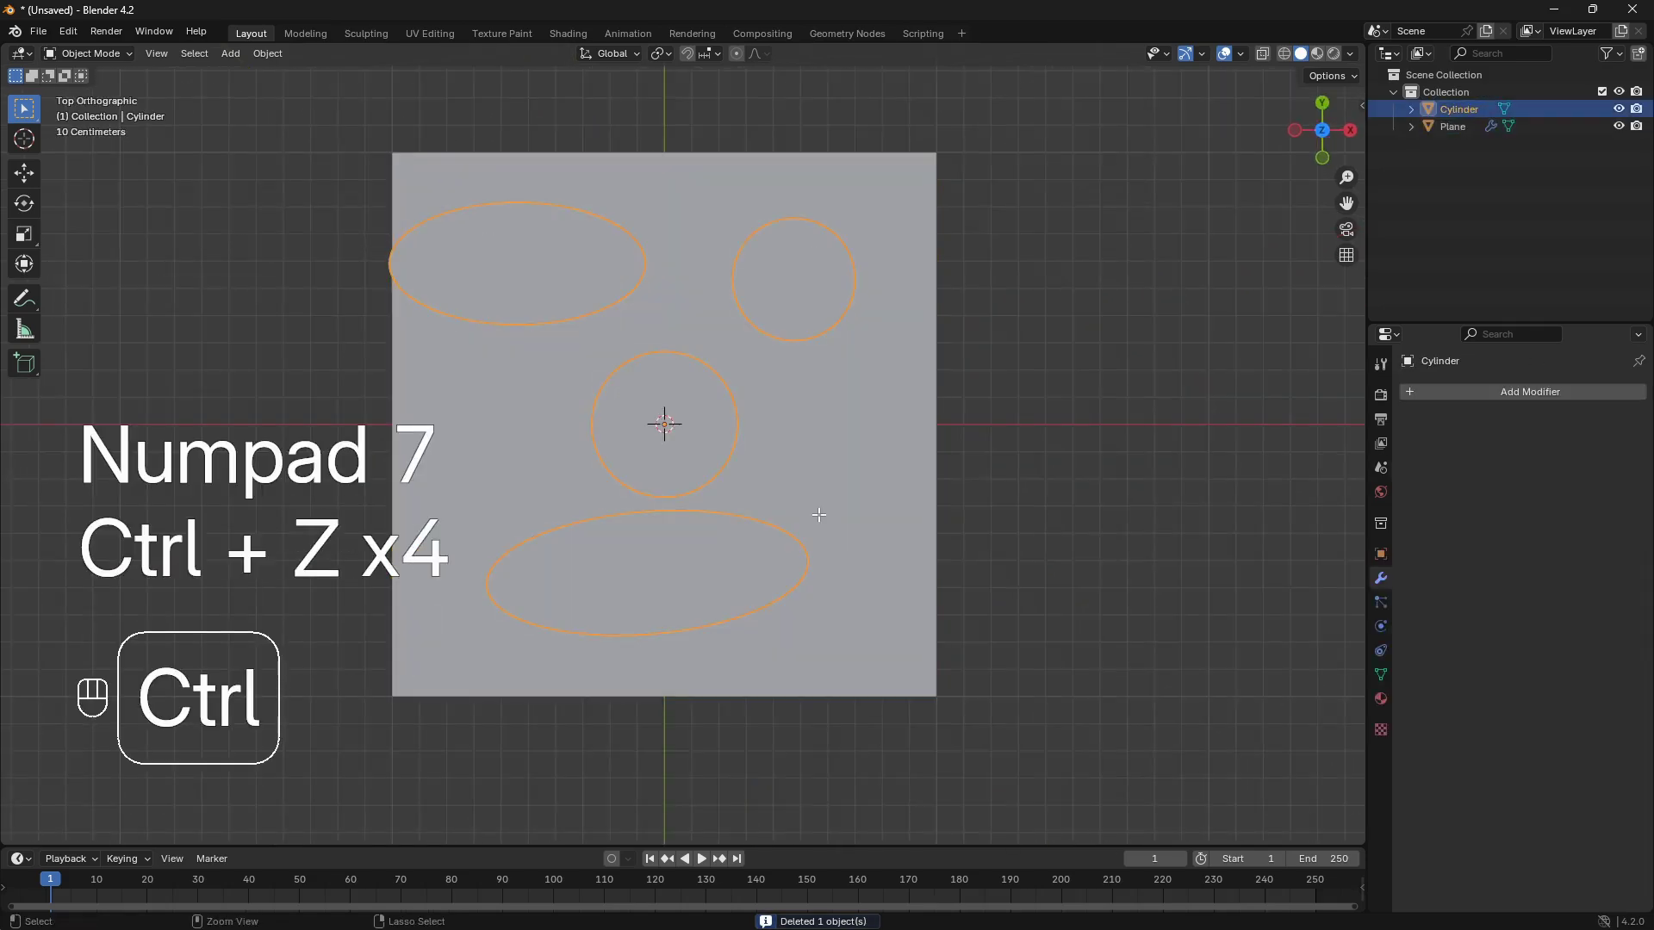
key(ctrl+z)
key(ctrl+z)
key(ctrl+z)
key(ctrl+z)
key(ctrl+z)
key(ctrl+z)
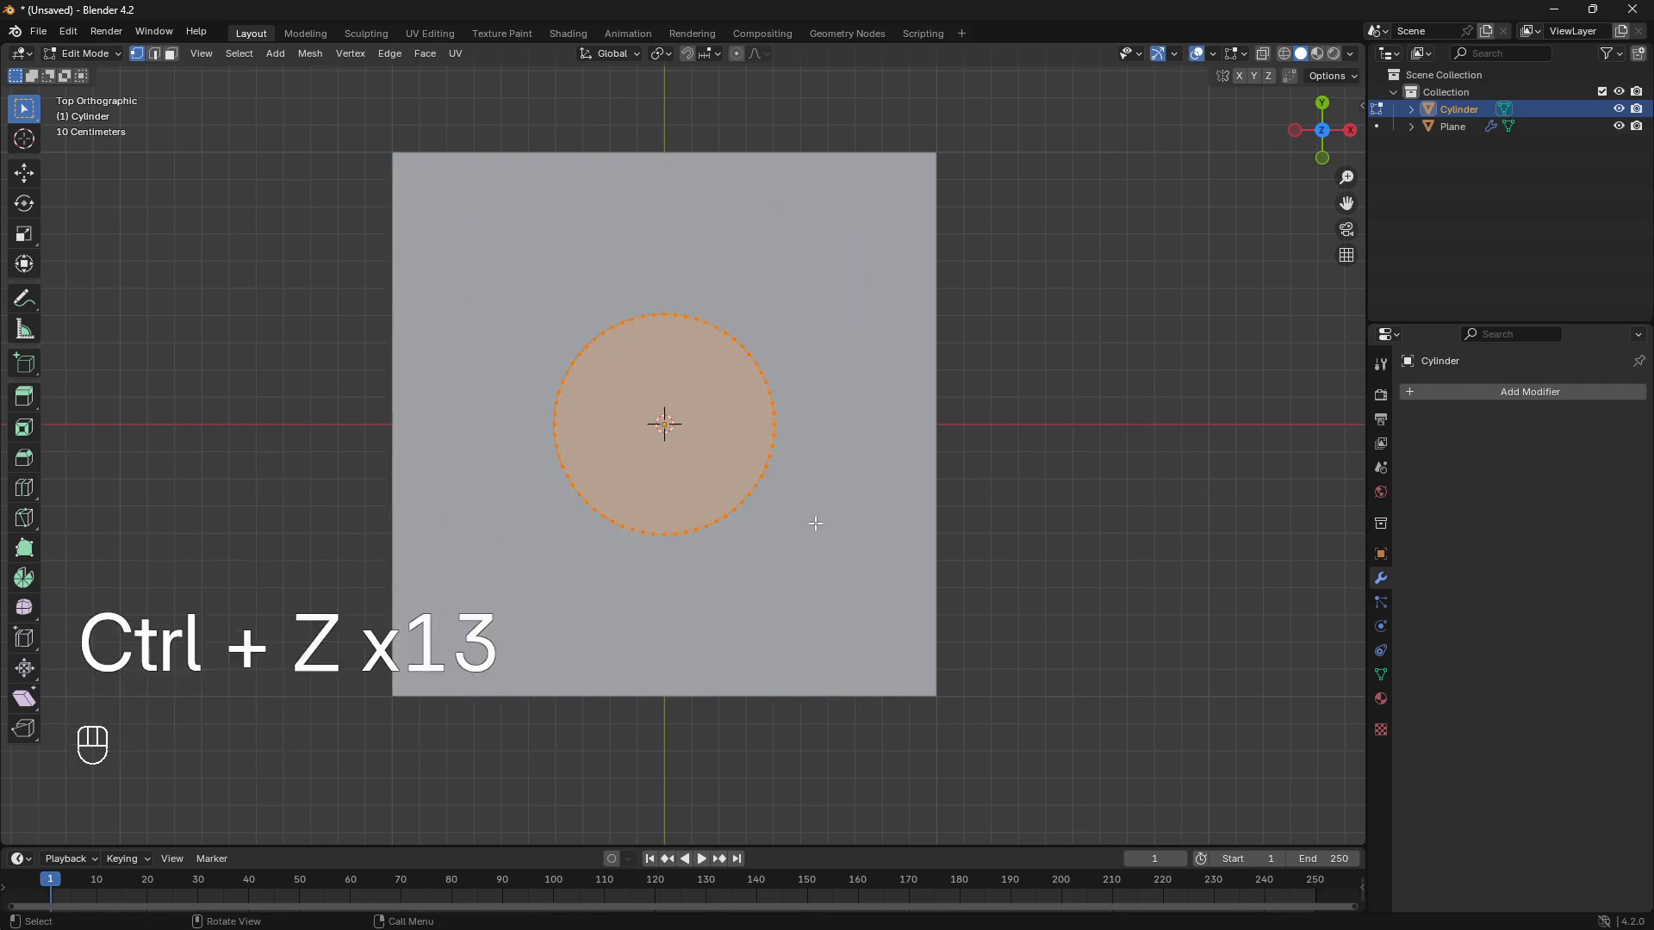
middle_drag(816, 518, 730, 565)
key(ctrl+z)
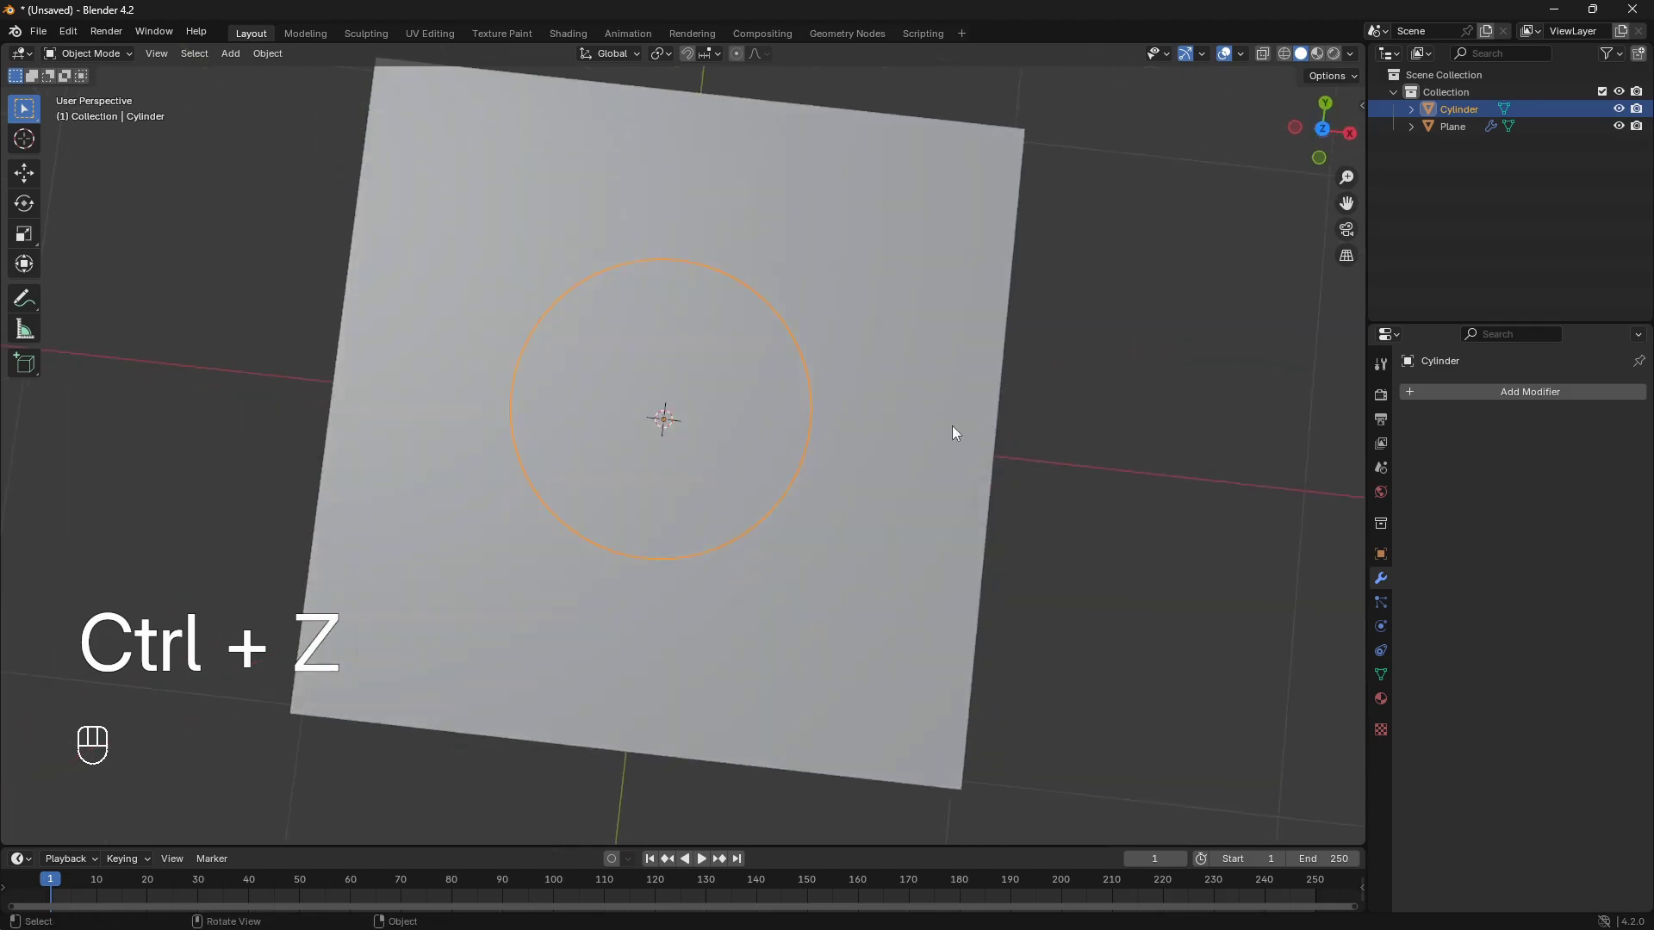
Step: Scale the cylinder to 0.685 and return to top orthographic view
key(s)
click(864, 444)
middle_drag(863, 443, 861, 446)
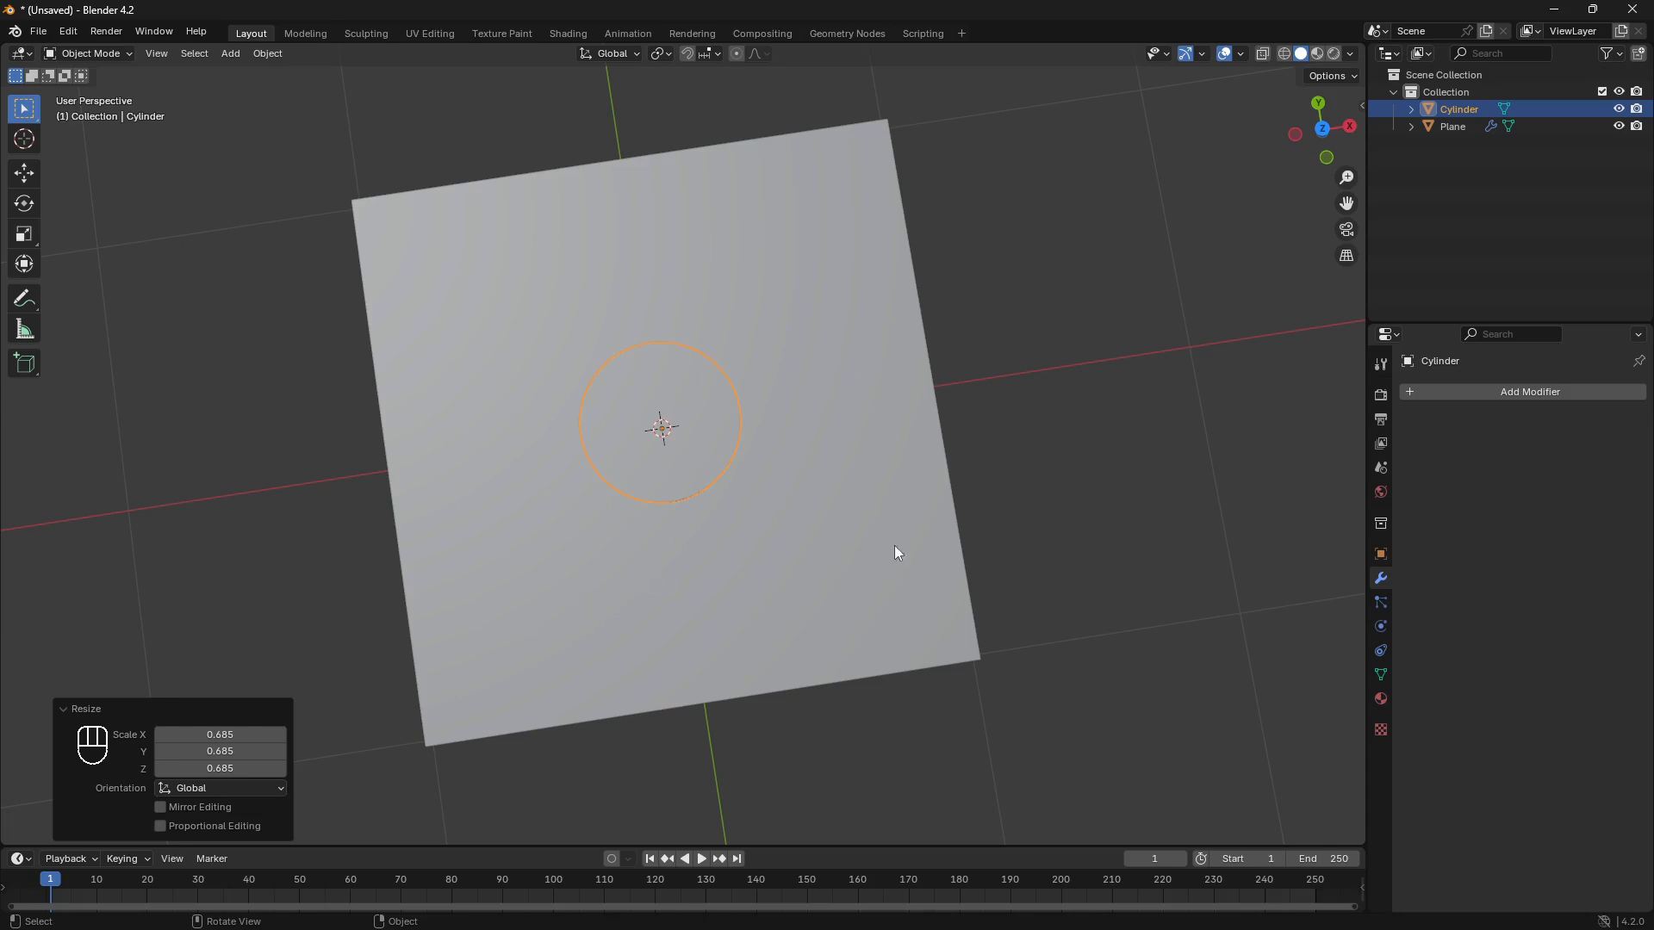
middle_drag(820, 574, 736, 467)
key(KP_7)
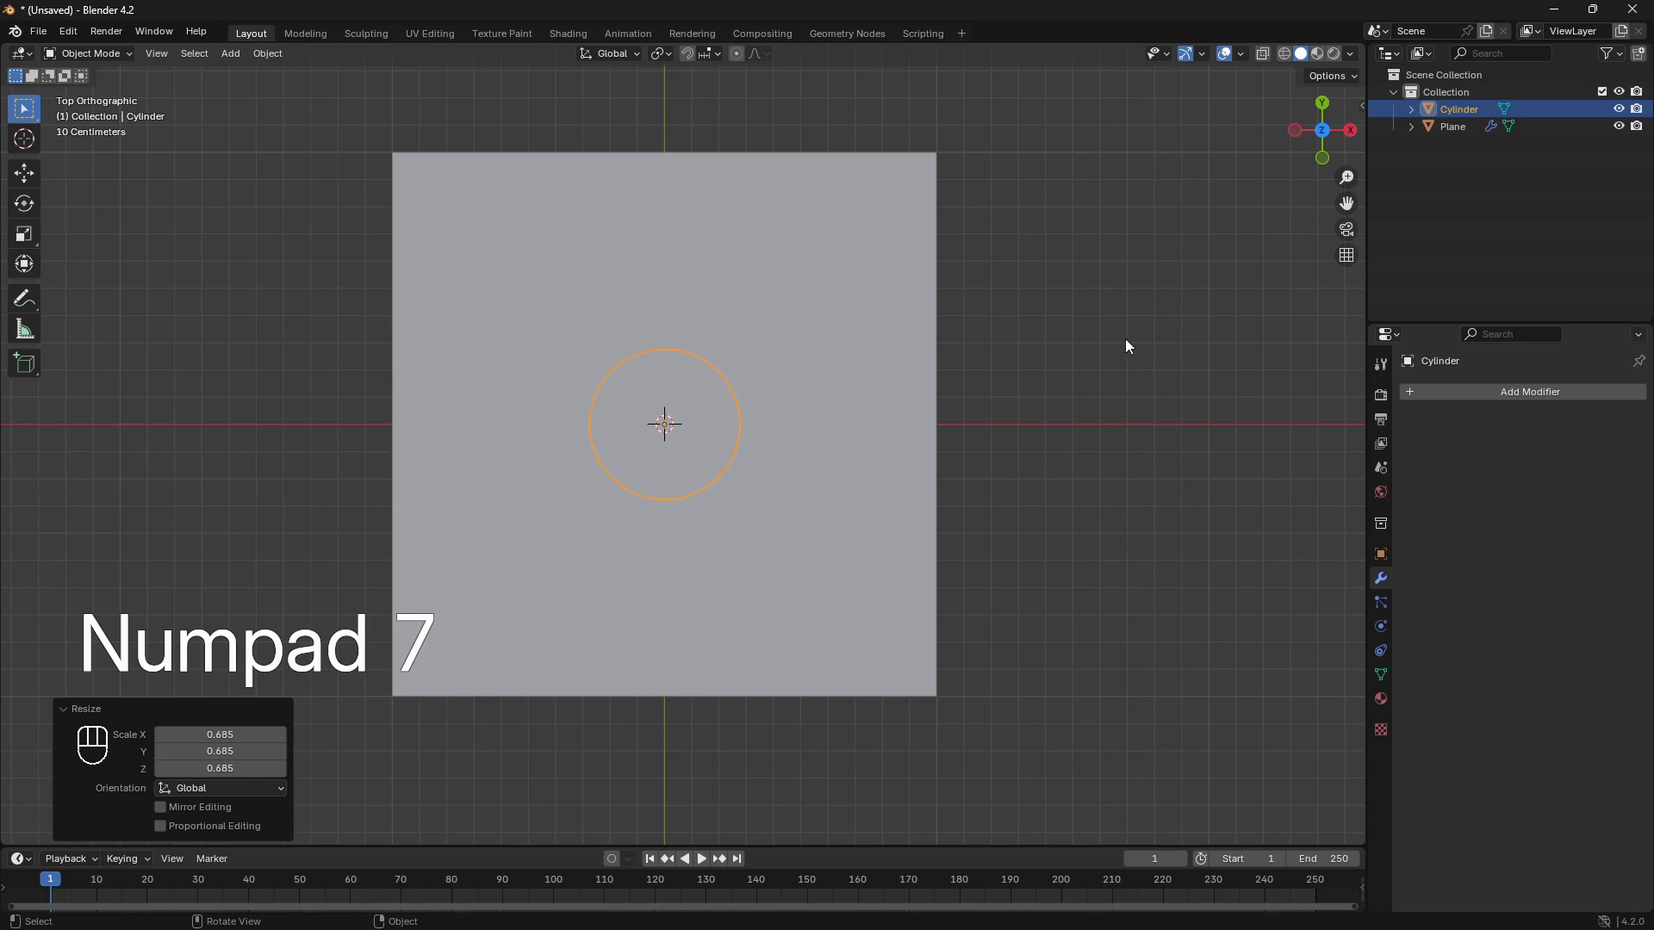
Step: Move the cylinder to the slab's top-left corner and scale it to 0.923
key(g)
click(932, 350)
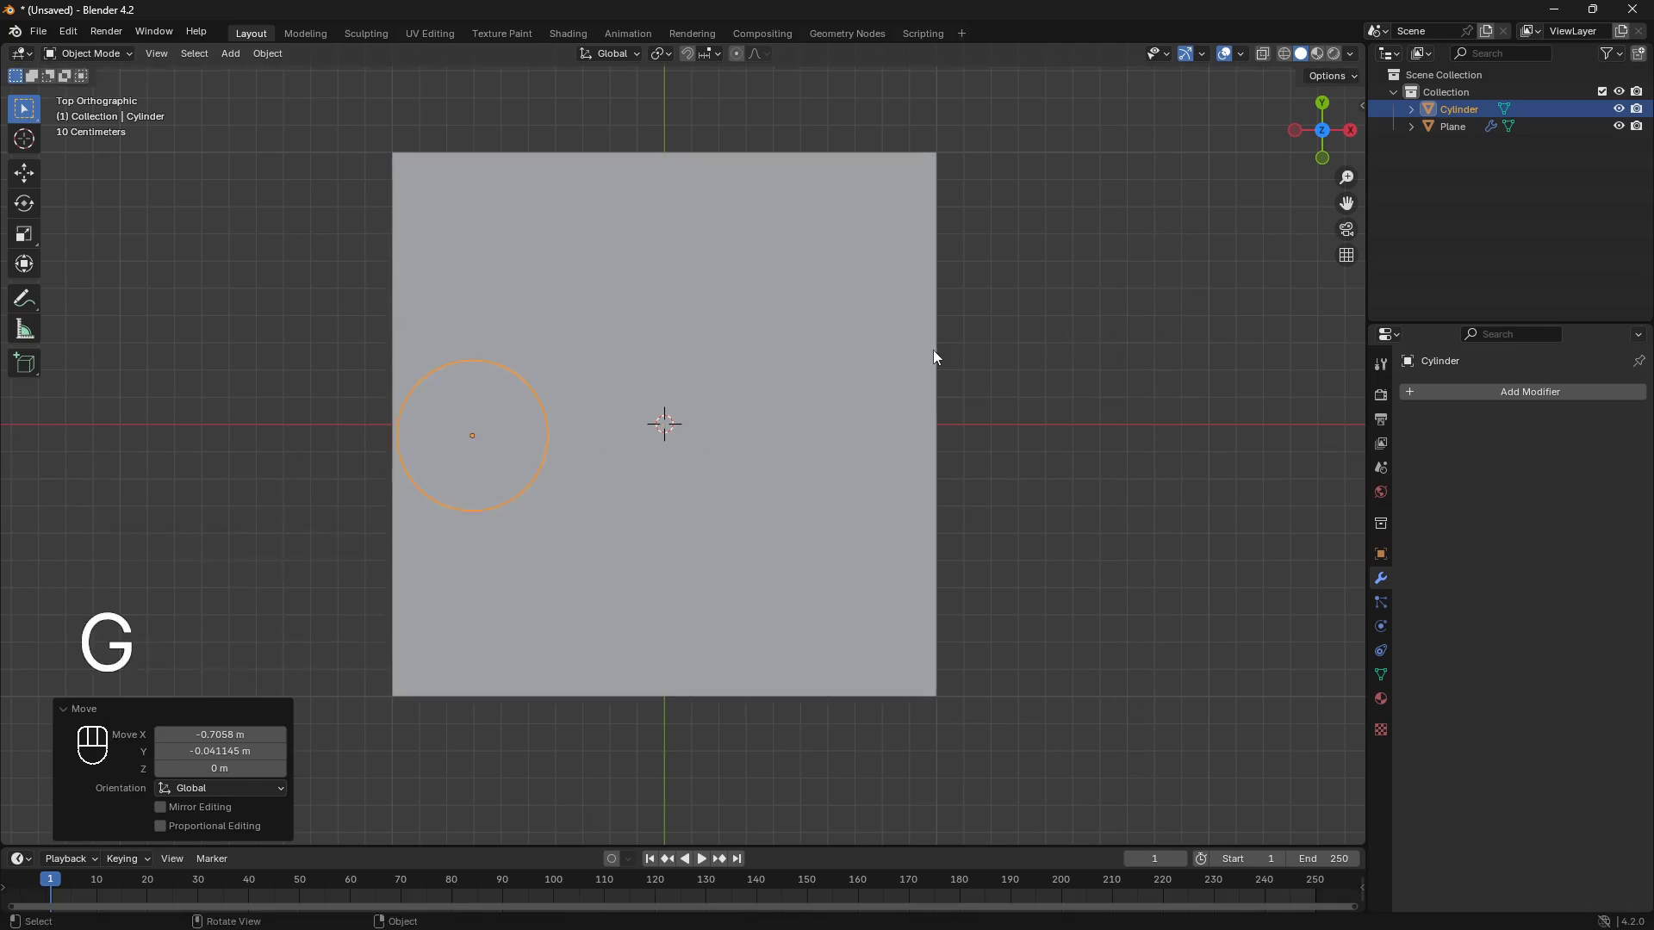
key(g)
key(y)
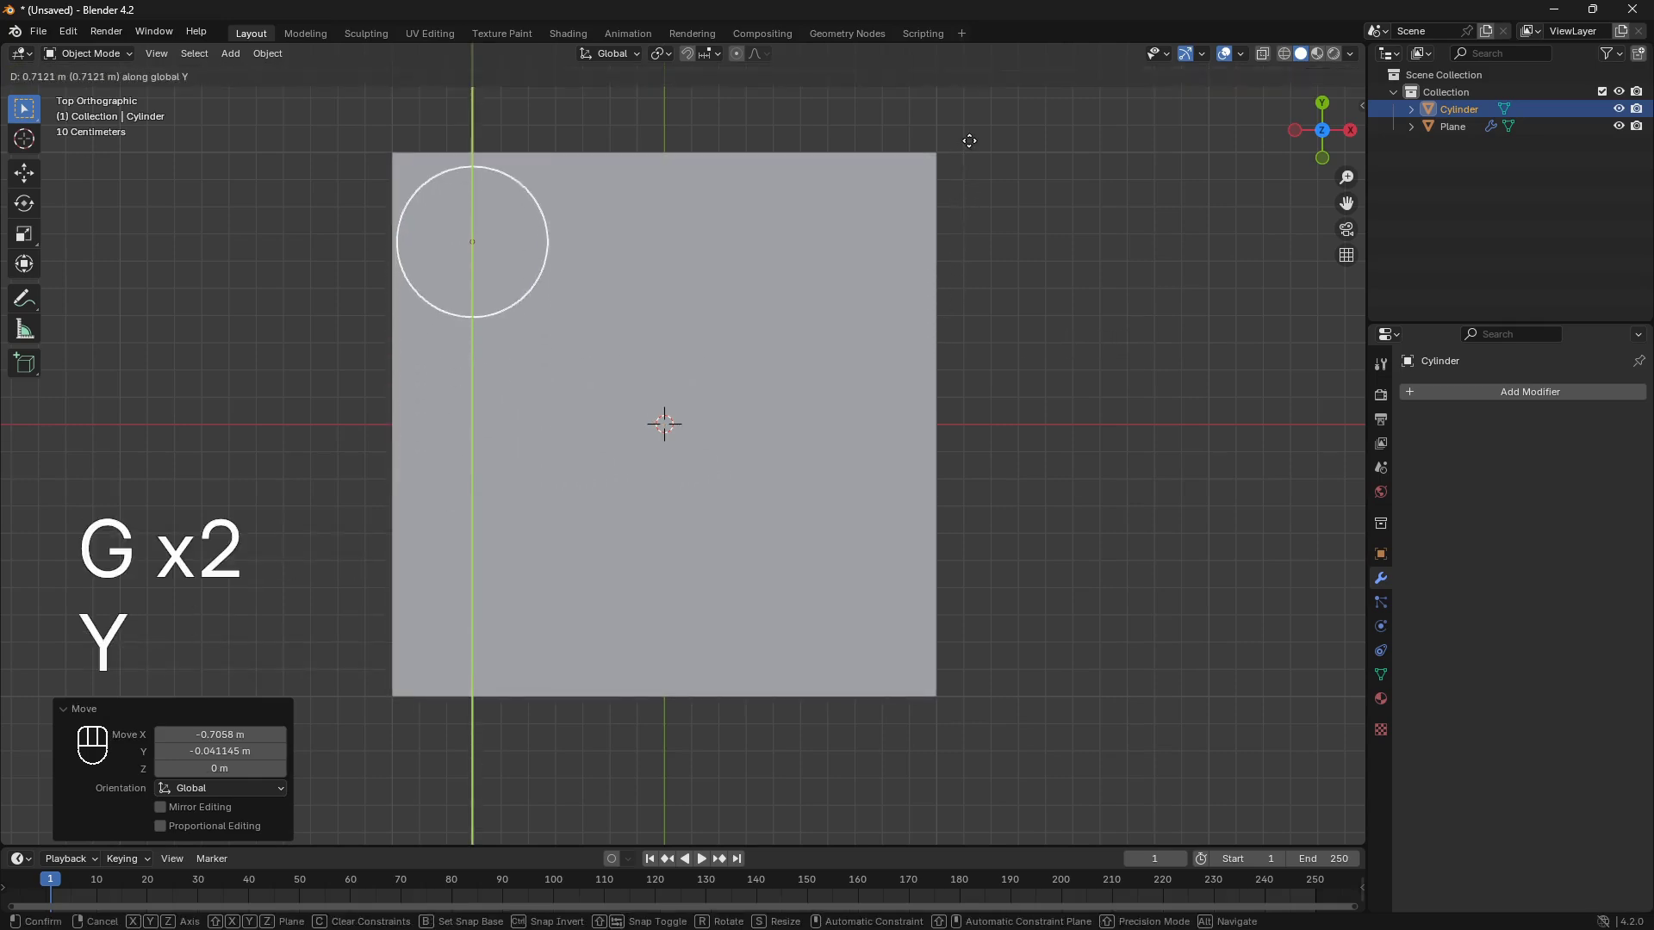
click(891, 235)
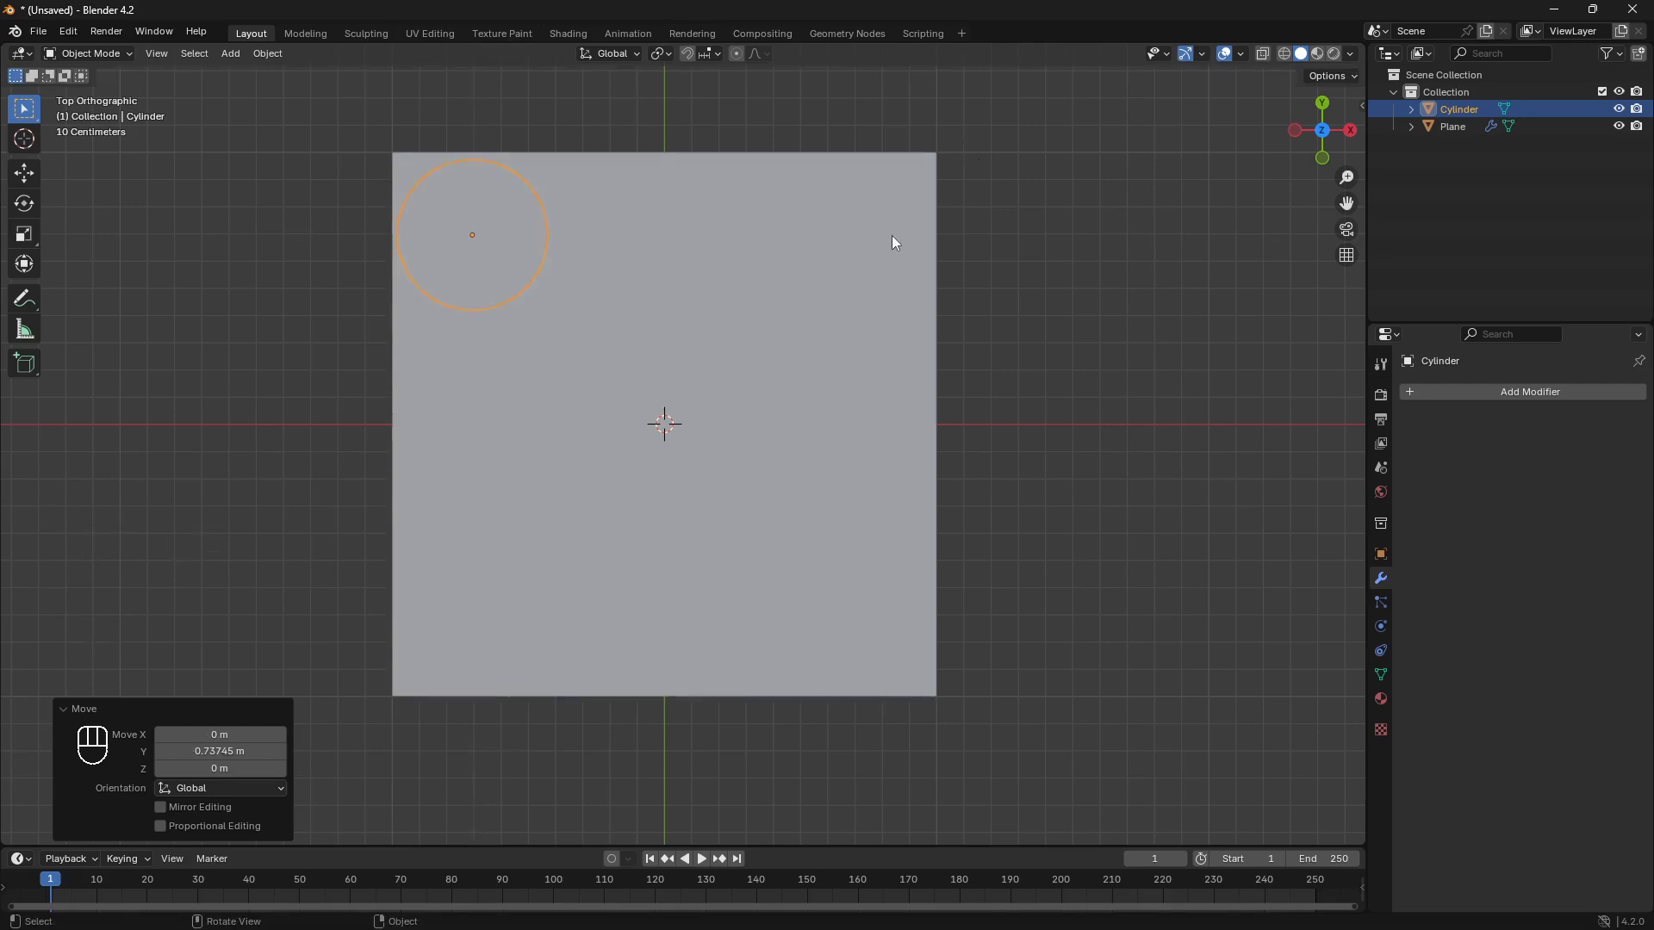
key(s)
click(860, 236)
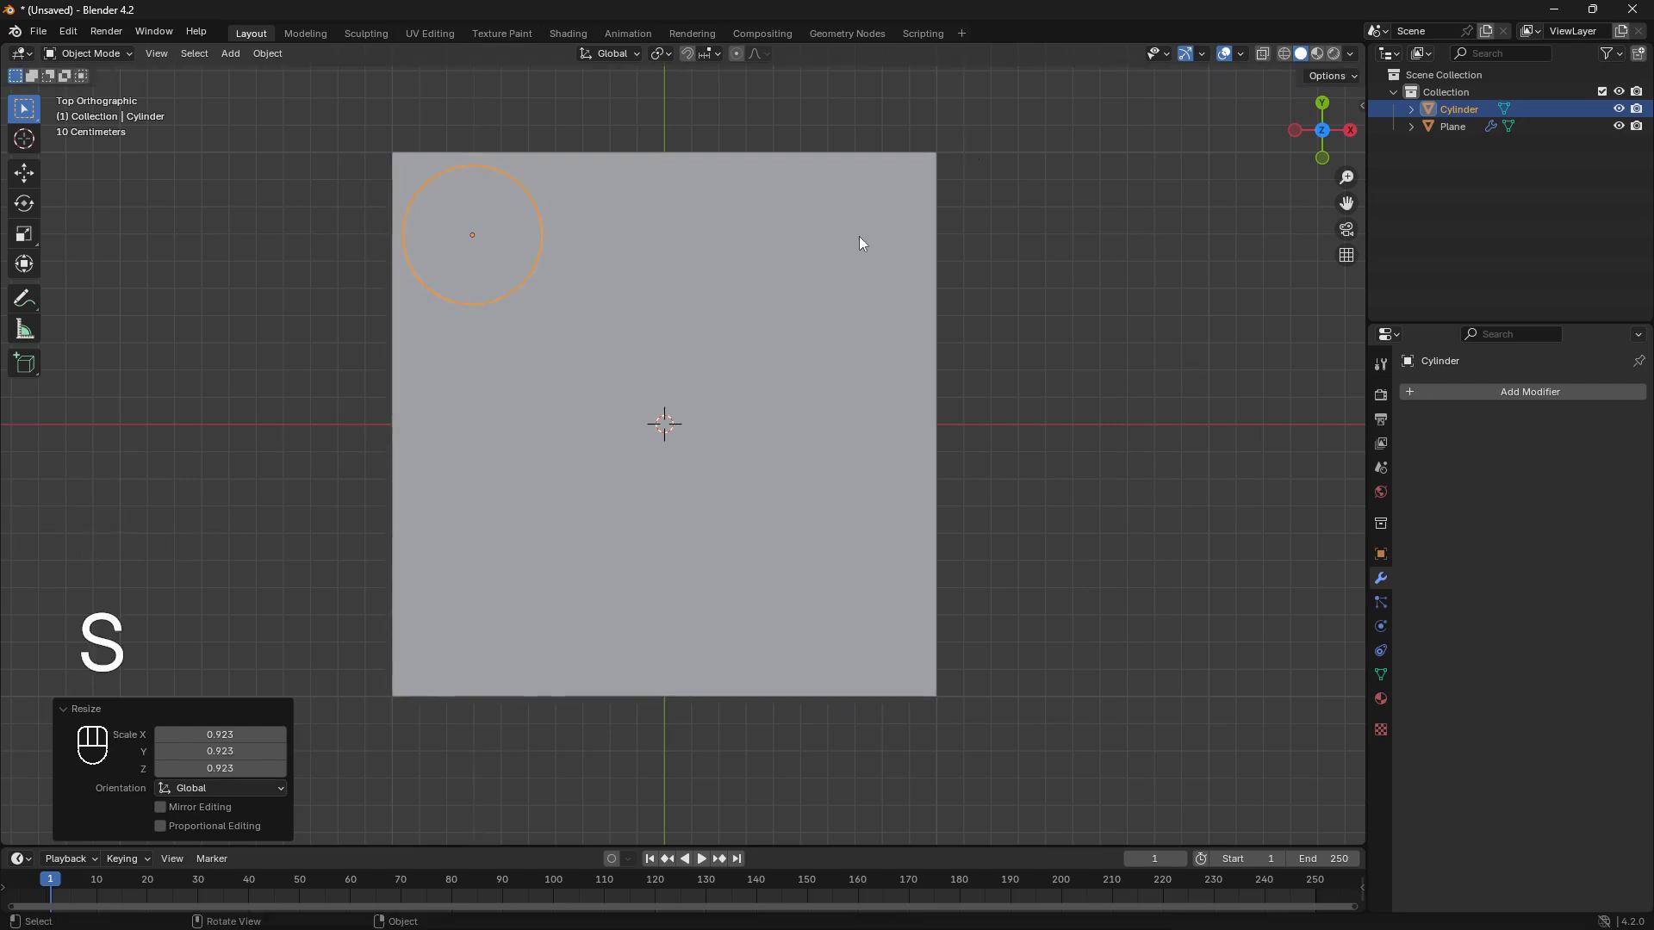
Step: Add an Array modifier with relative offset Factor X 1.23 and Count 3
click(1523, 393)
mouse_move(1523, 393)
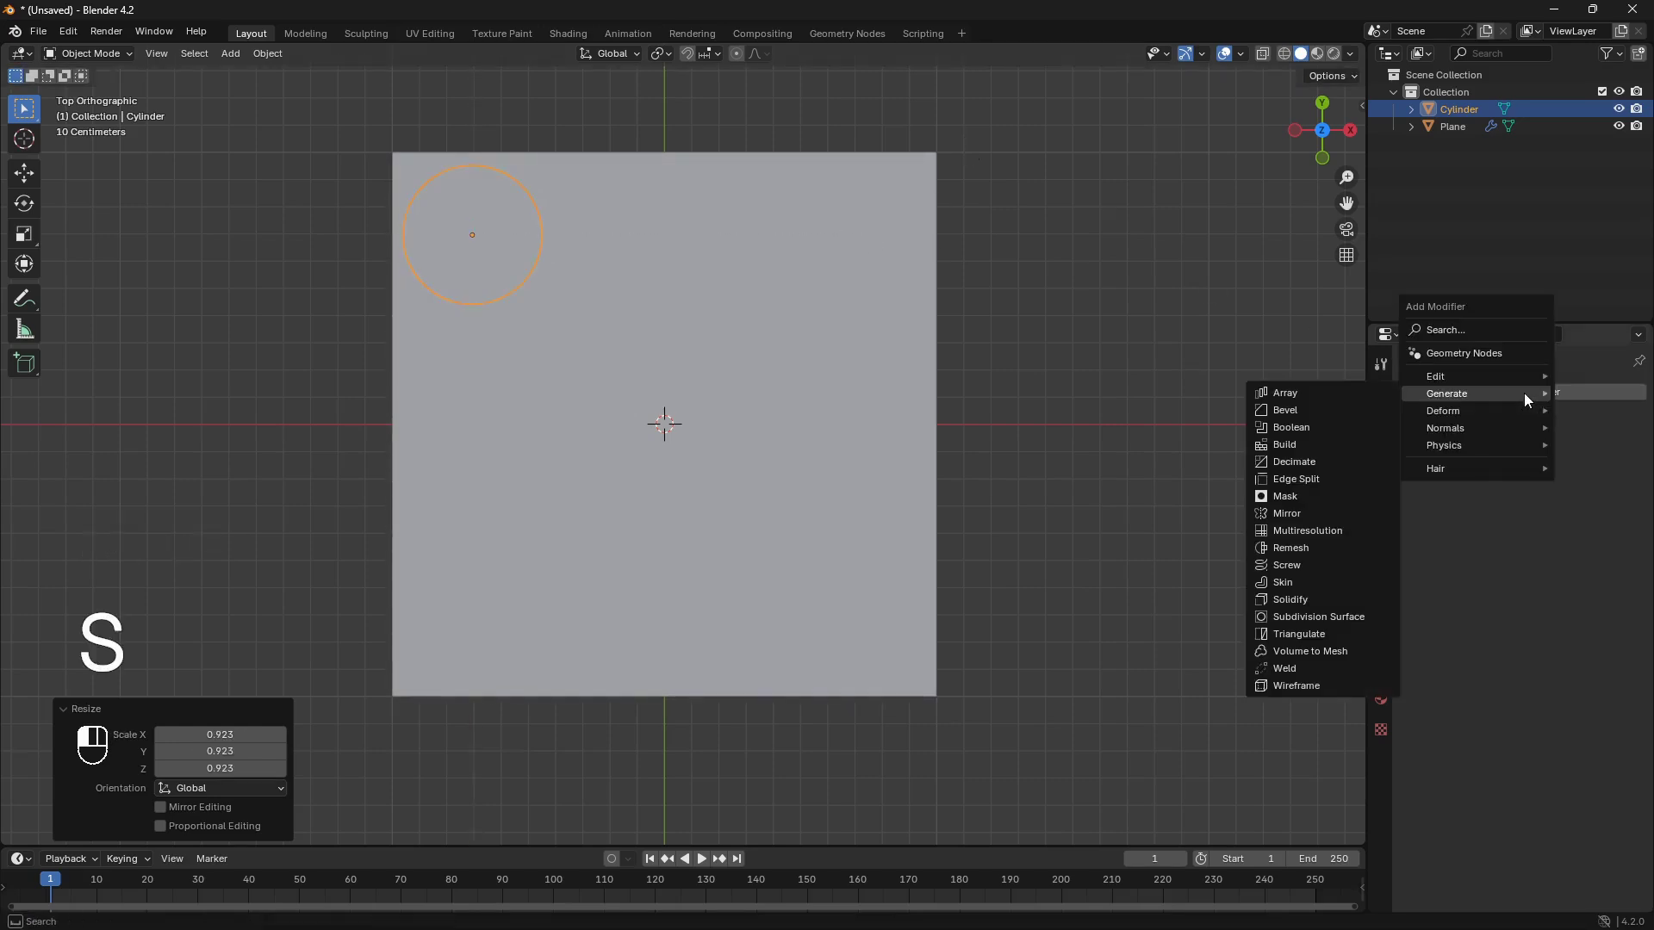
click(1326, 392)
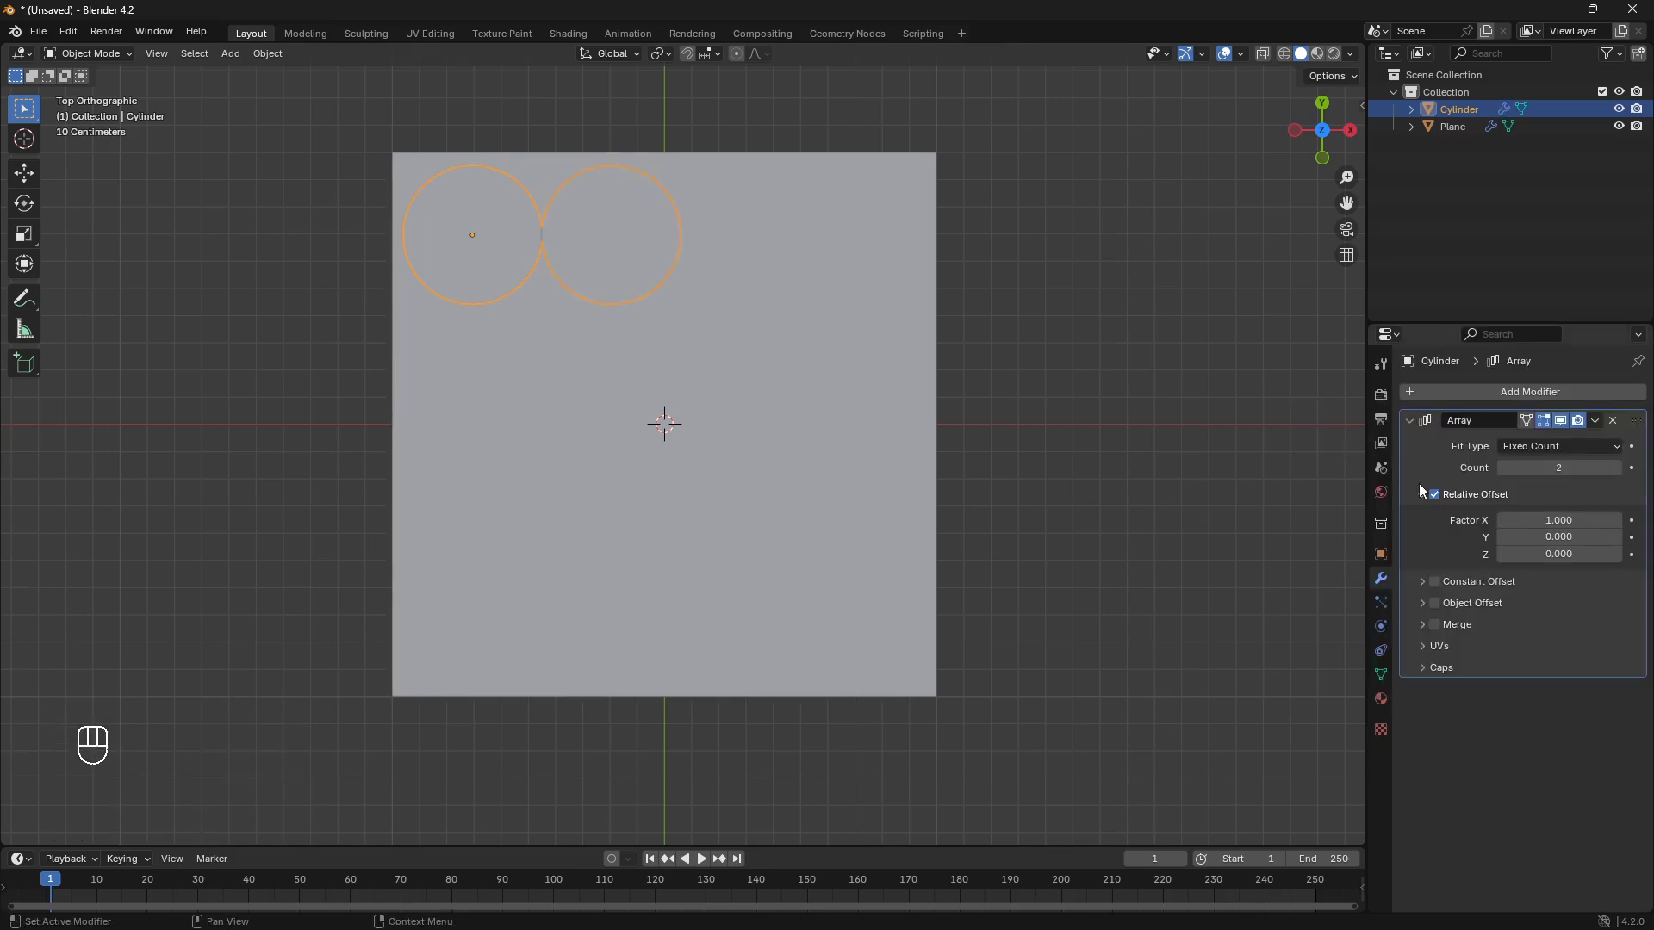
key(shift)
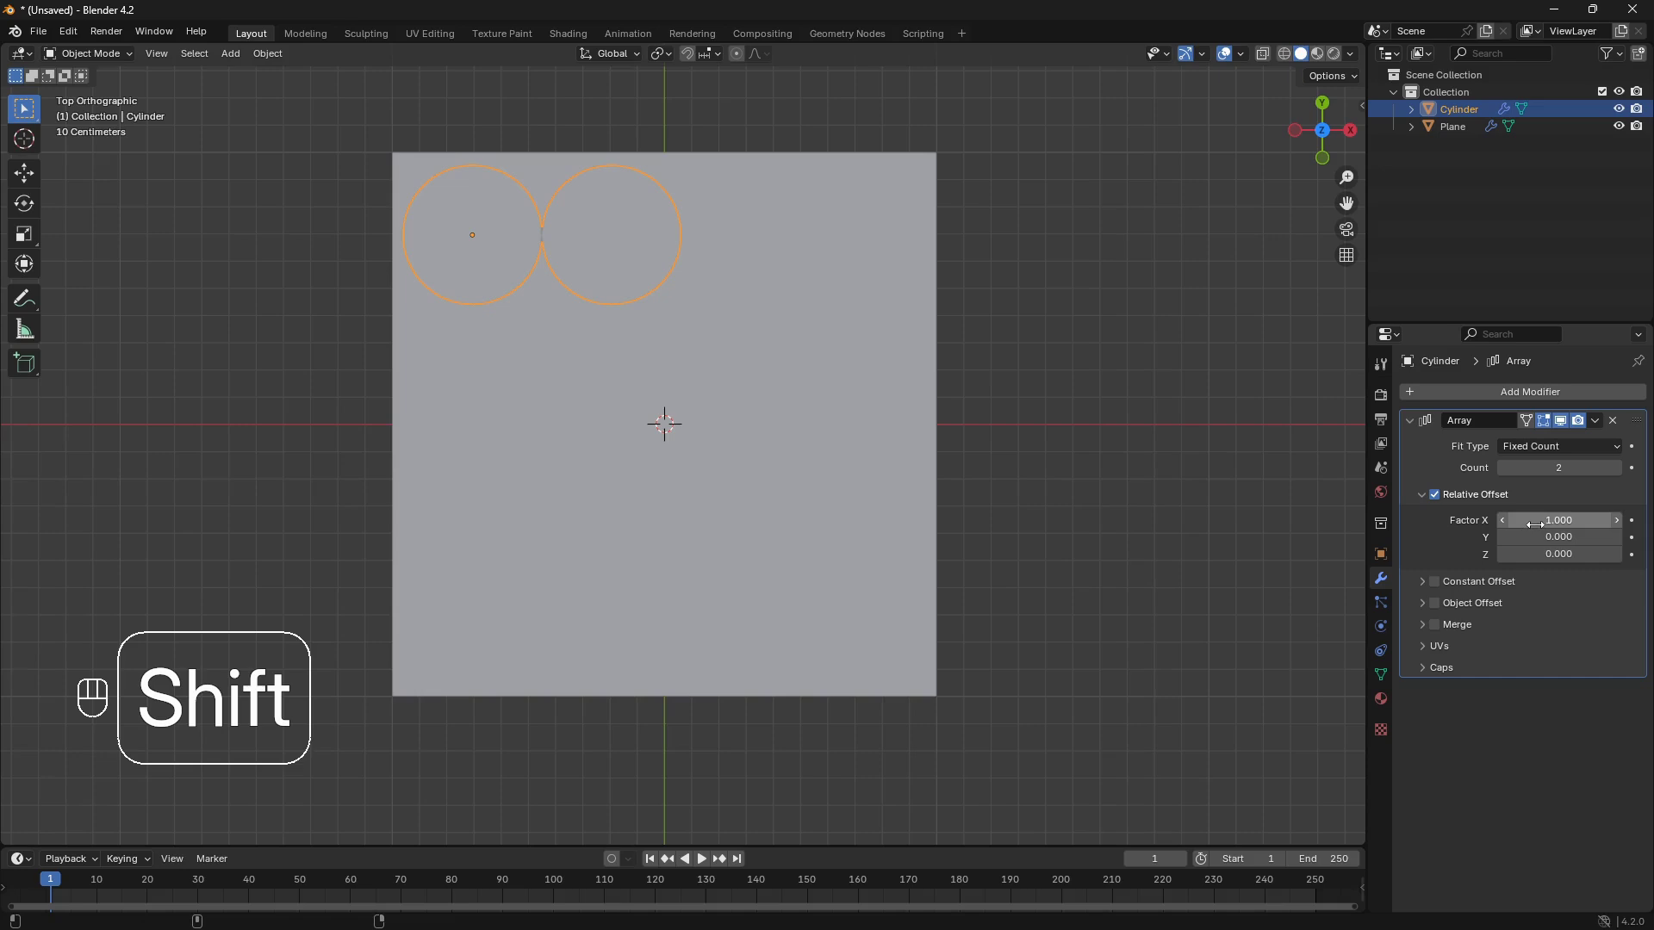
shift+drag(1537, 522, 1566, 522)
click(1614, 469)
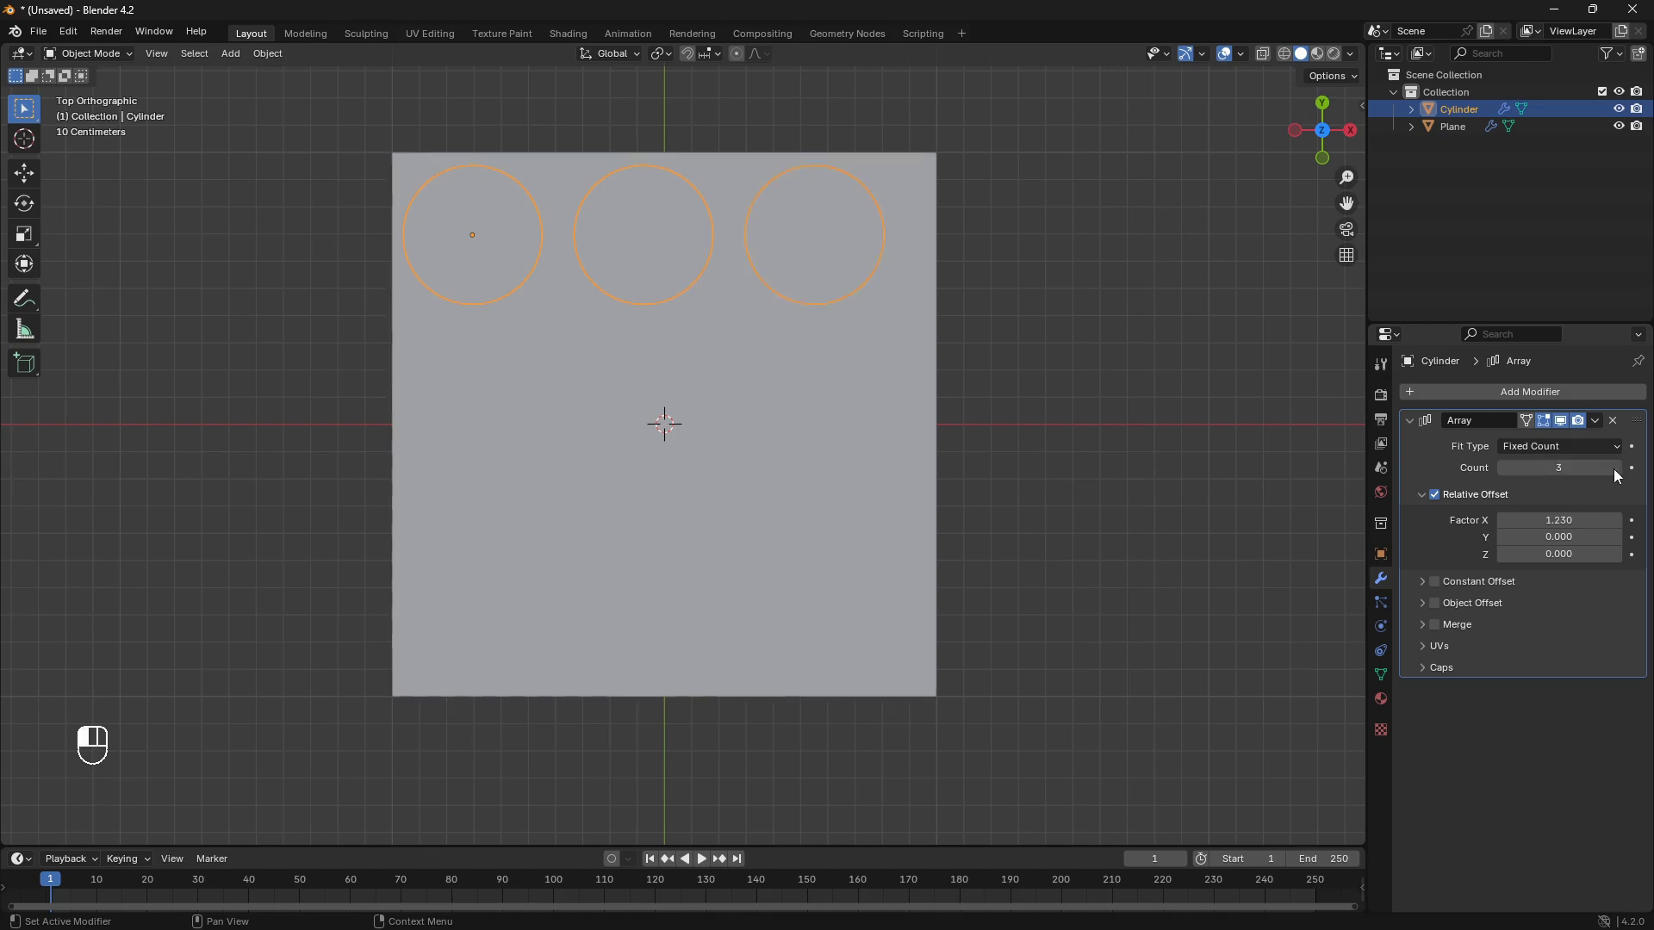
Step: Duplicate the Array modifier and give Array.001 offset Factor X 0 and Factor Y -1.23
click(1595, 422)
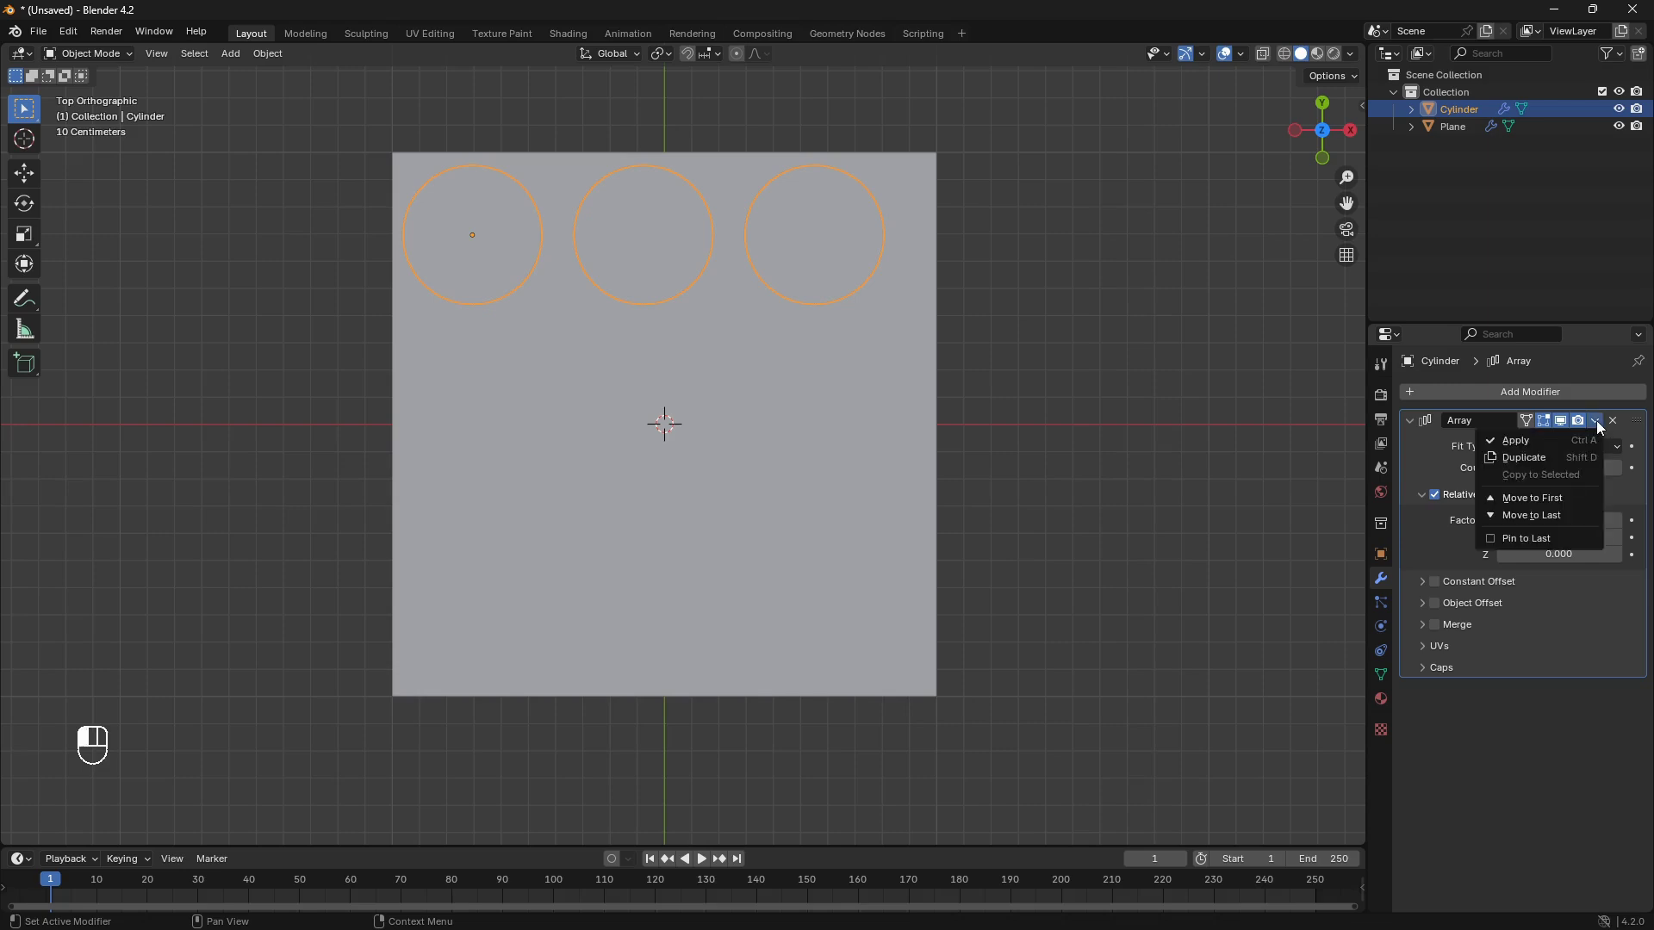
click(1549, 453)
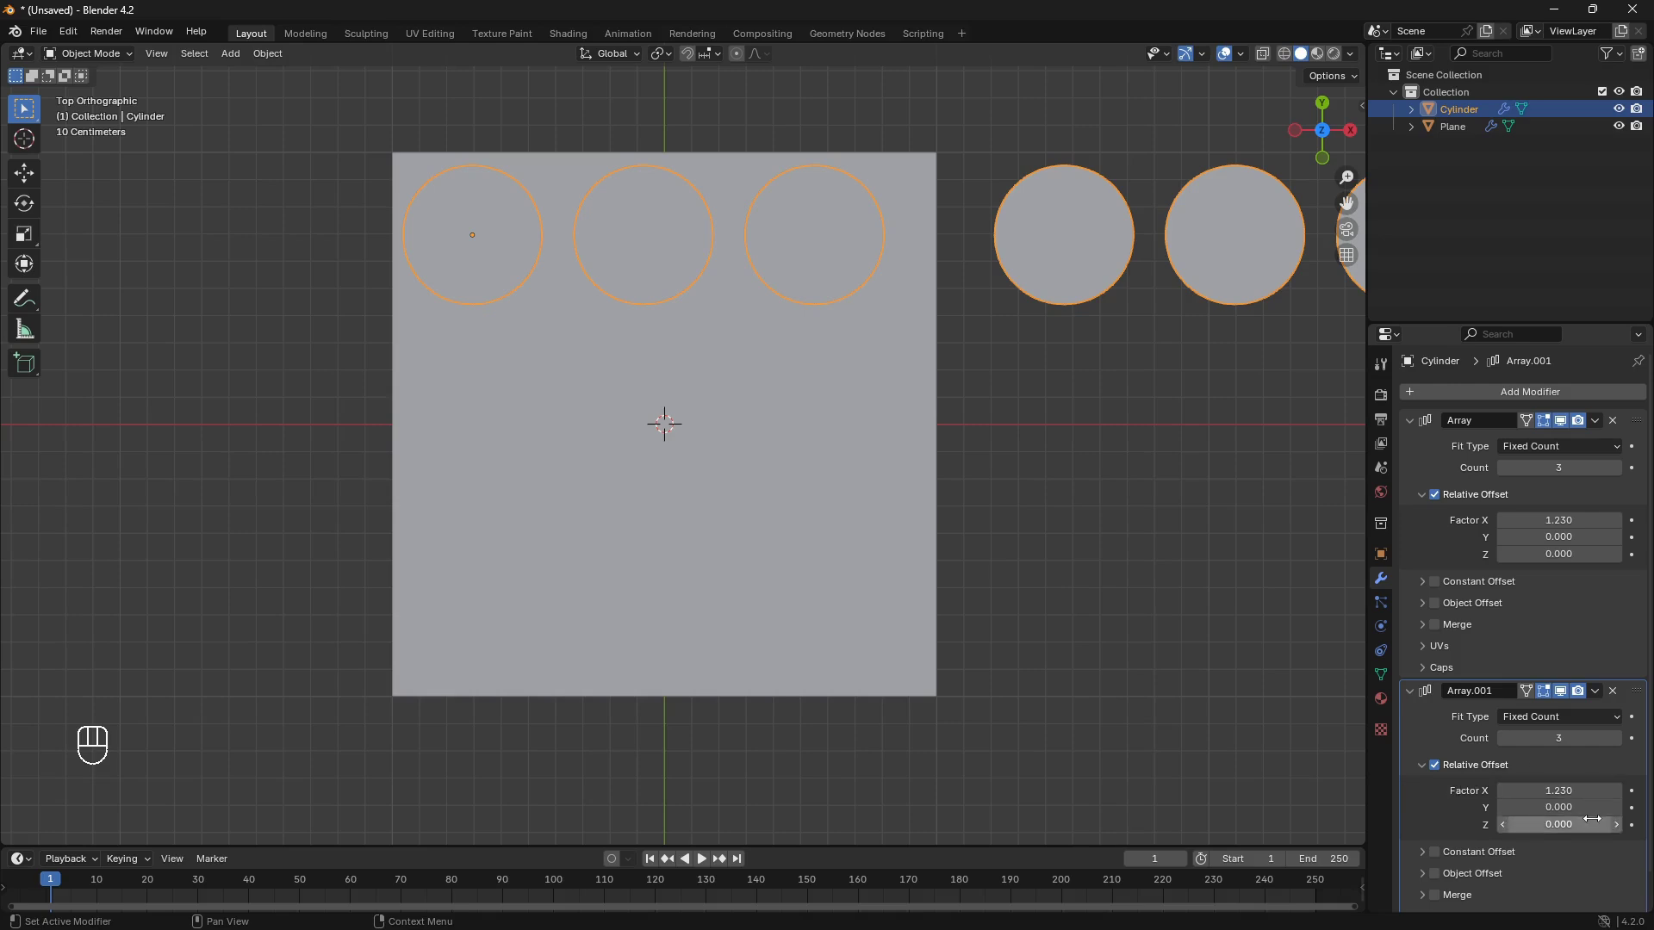
click(1579, 793)
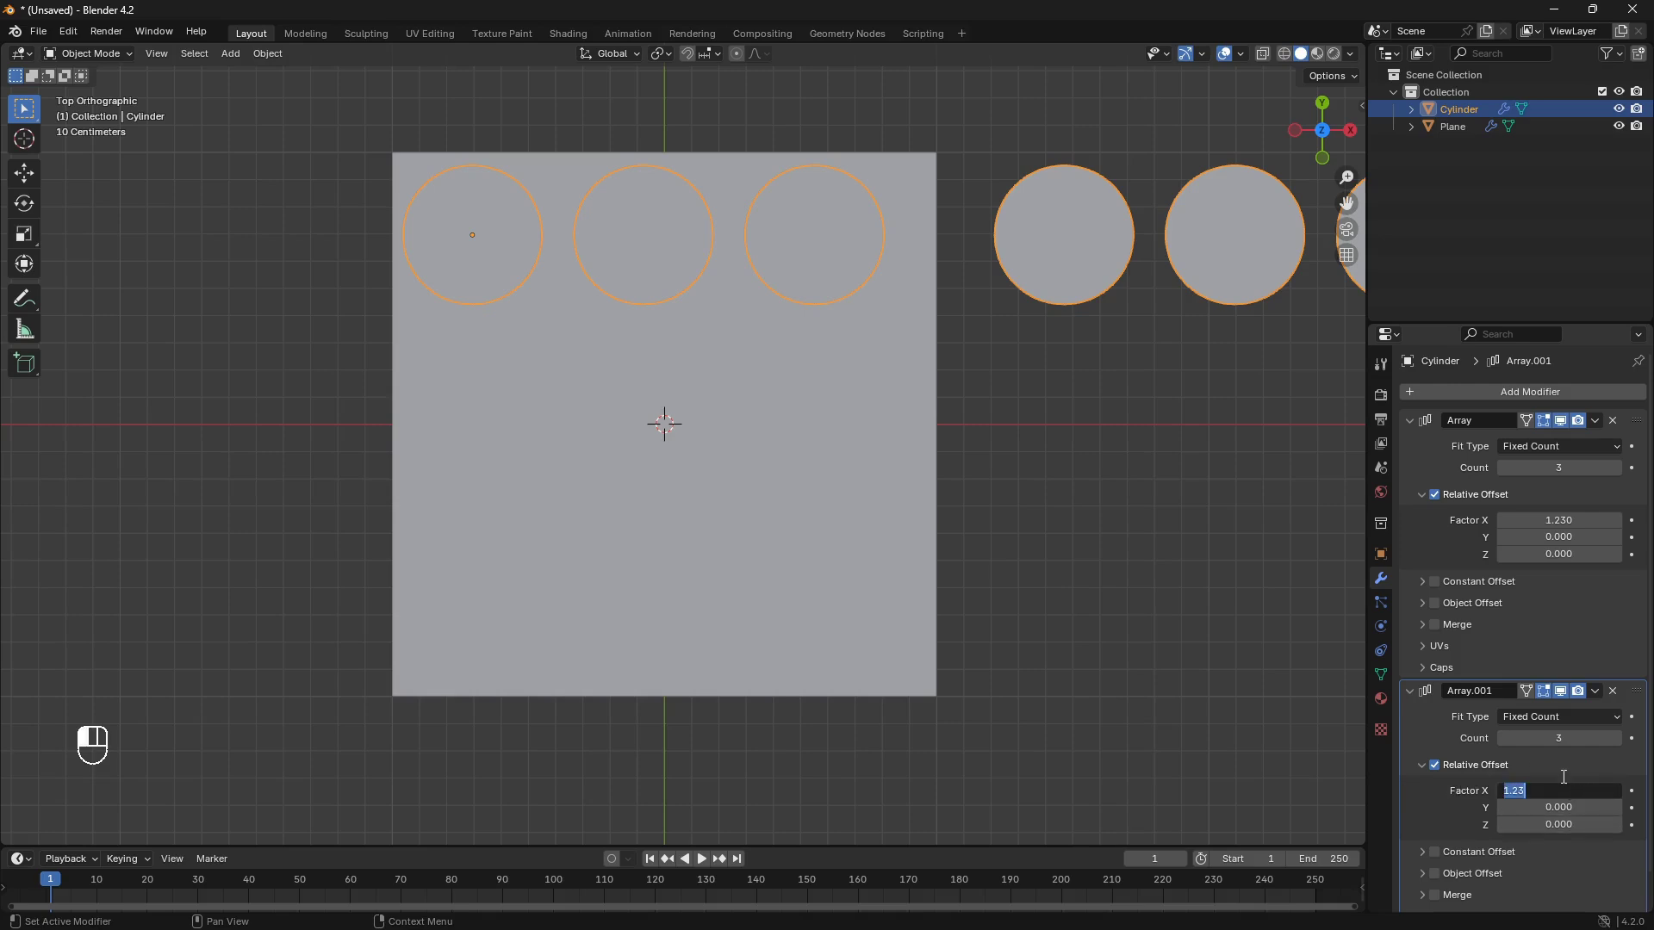
key(BackSpace)
key(Return)
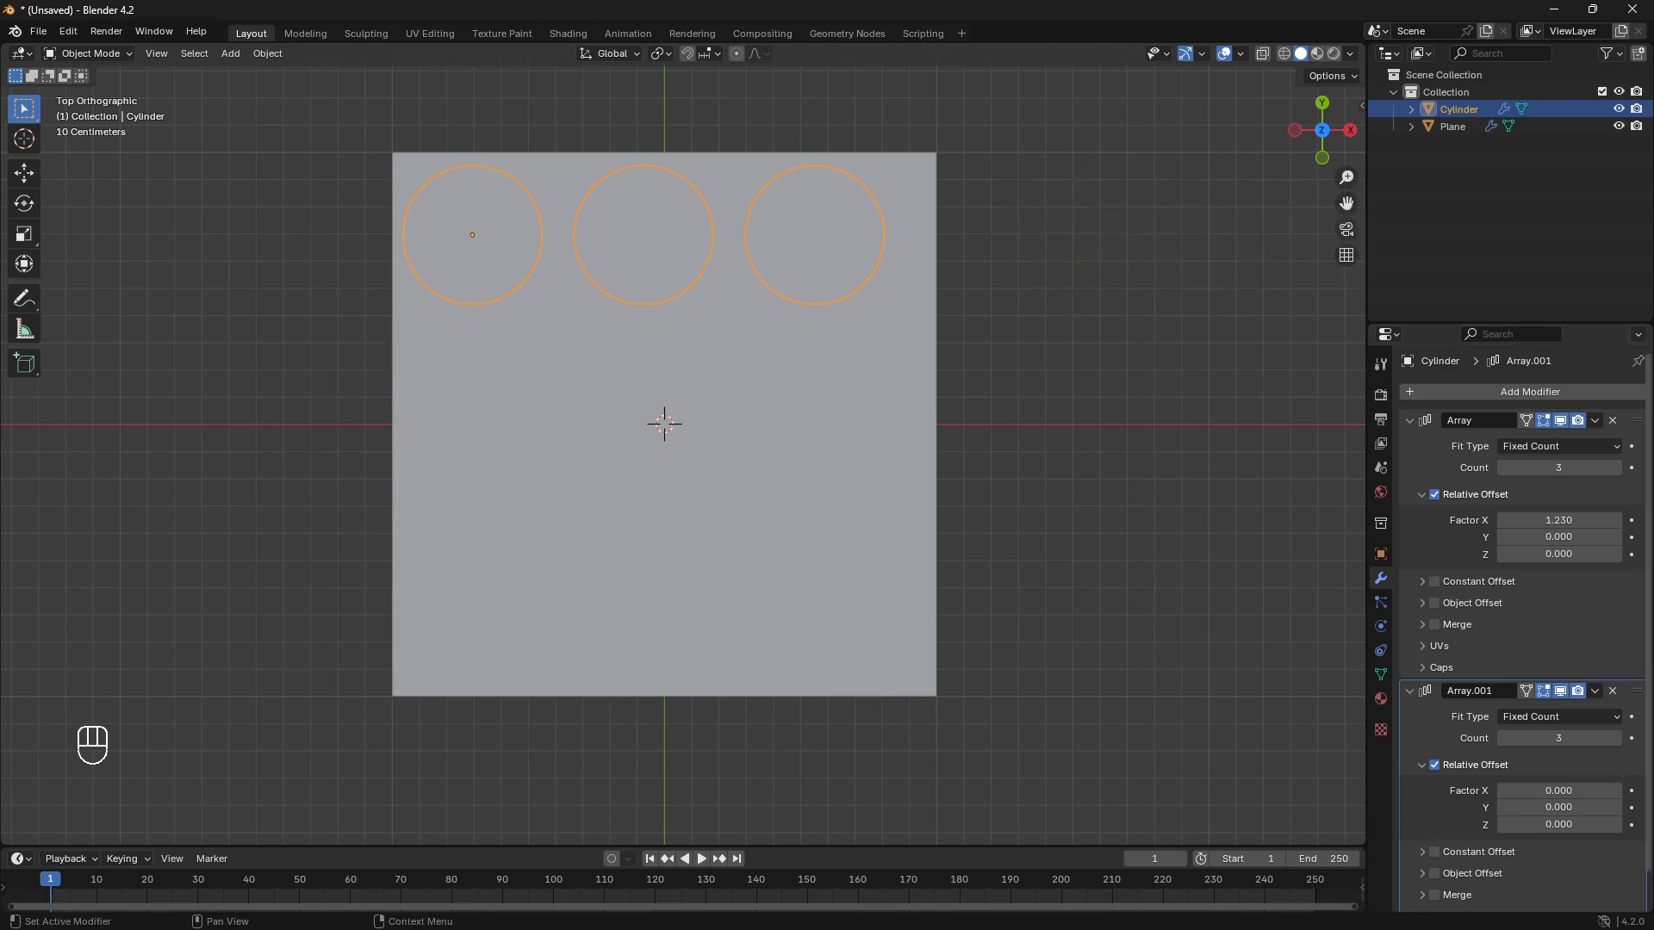
click(1617, 808)
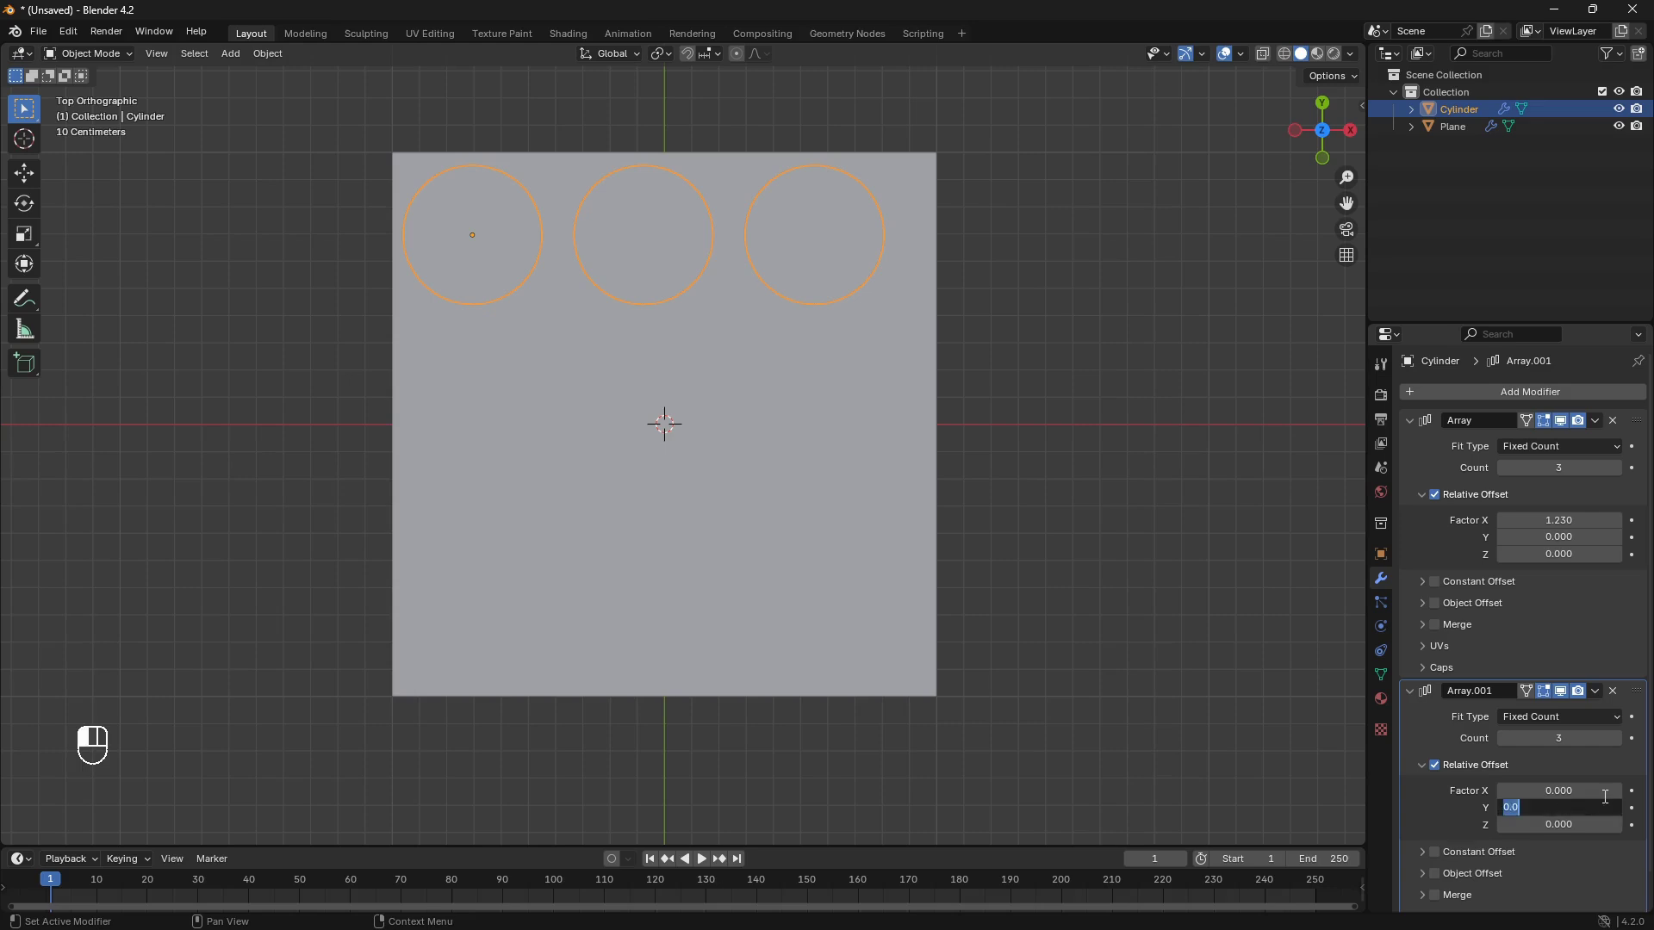
text(-1.23)
key(Return)
Step: Nudge the circle array slightly to the right along the X axis
key(g)
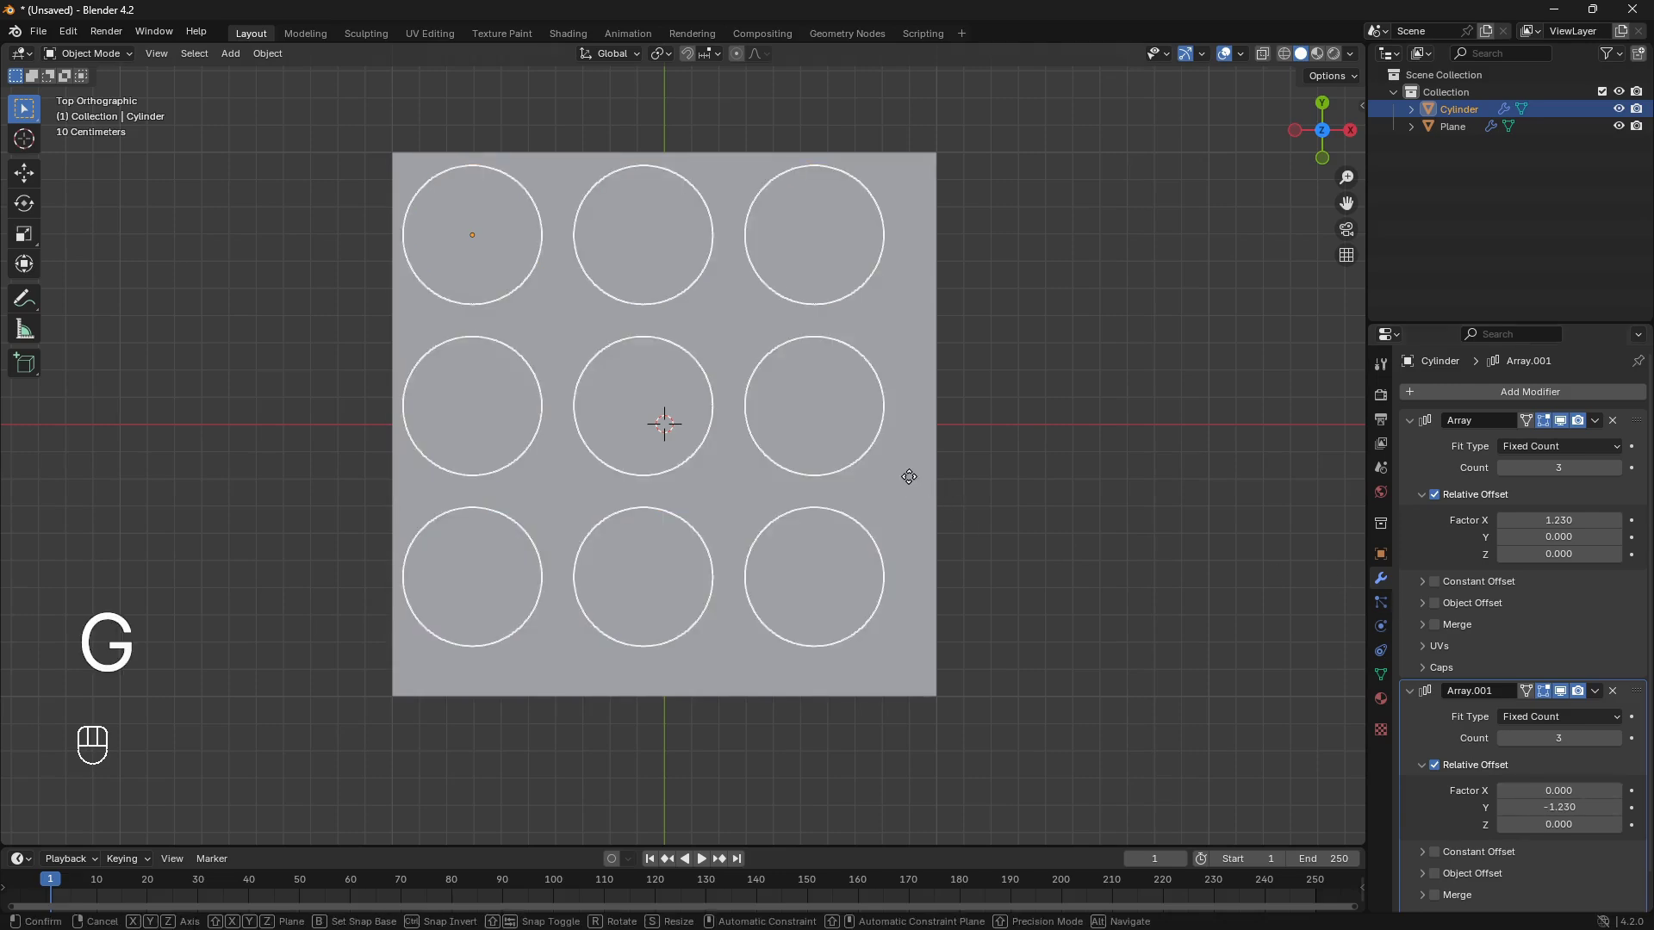
key(x)
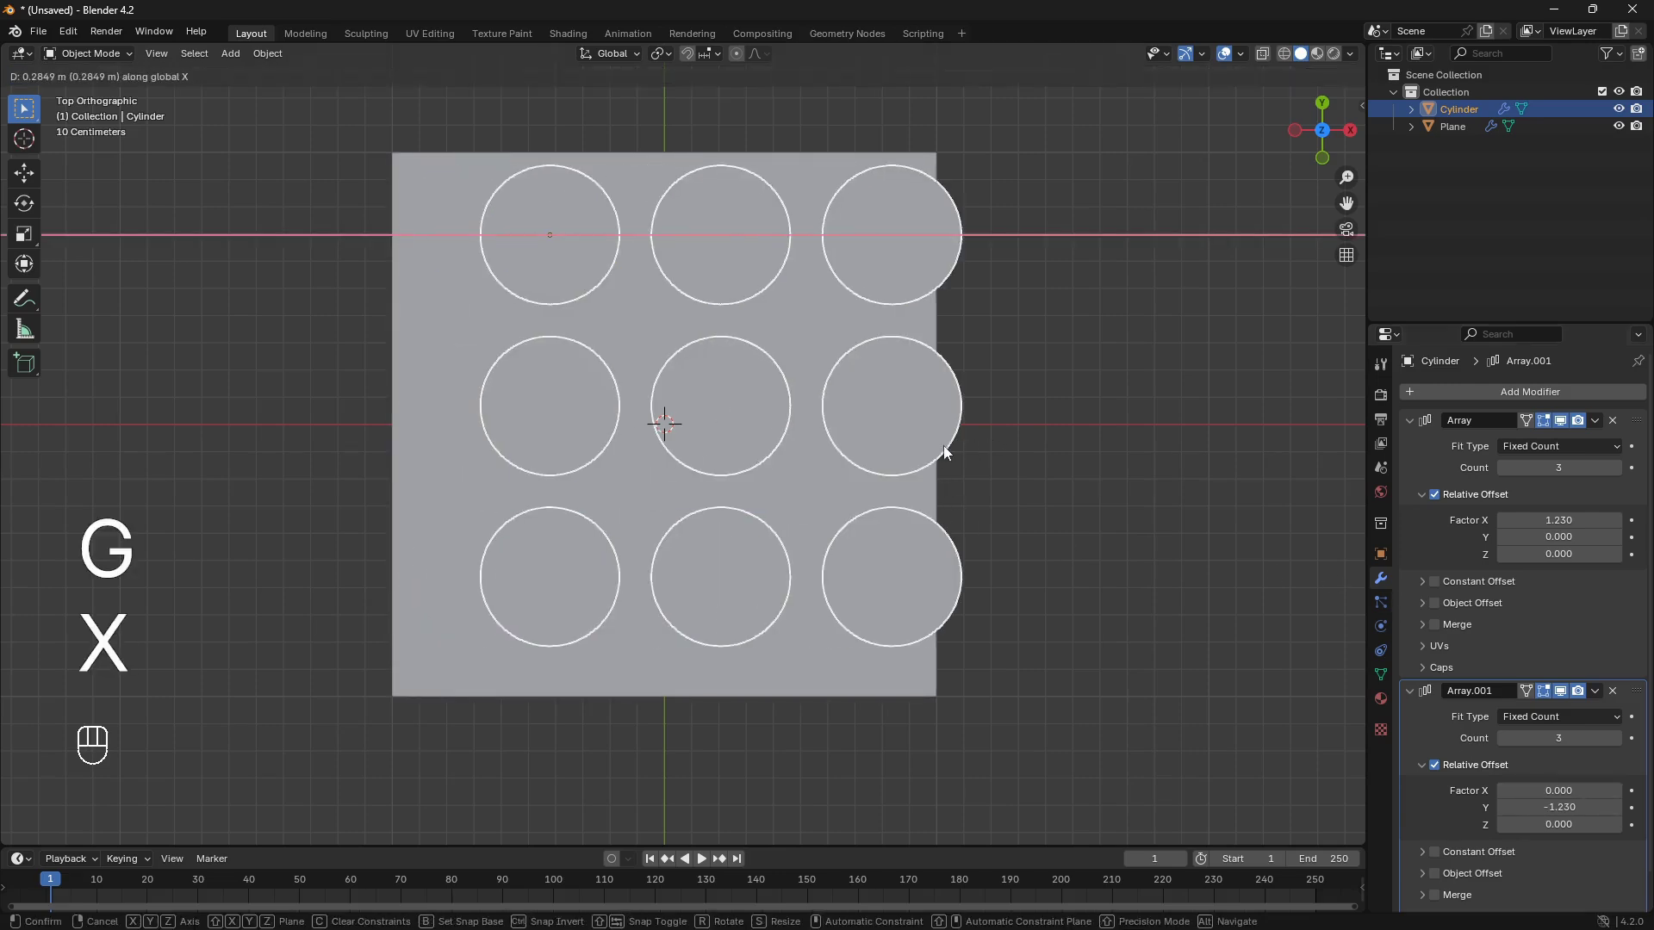
right_click(932, 446)
key(g)
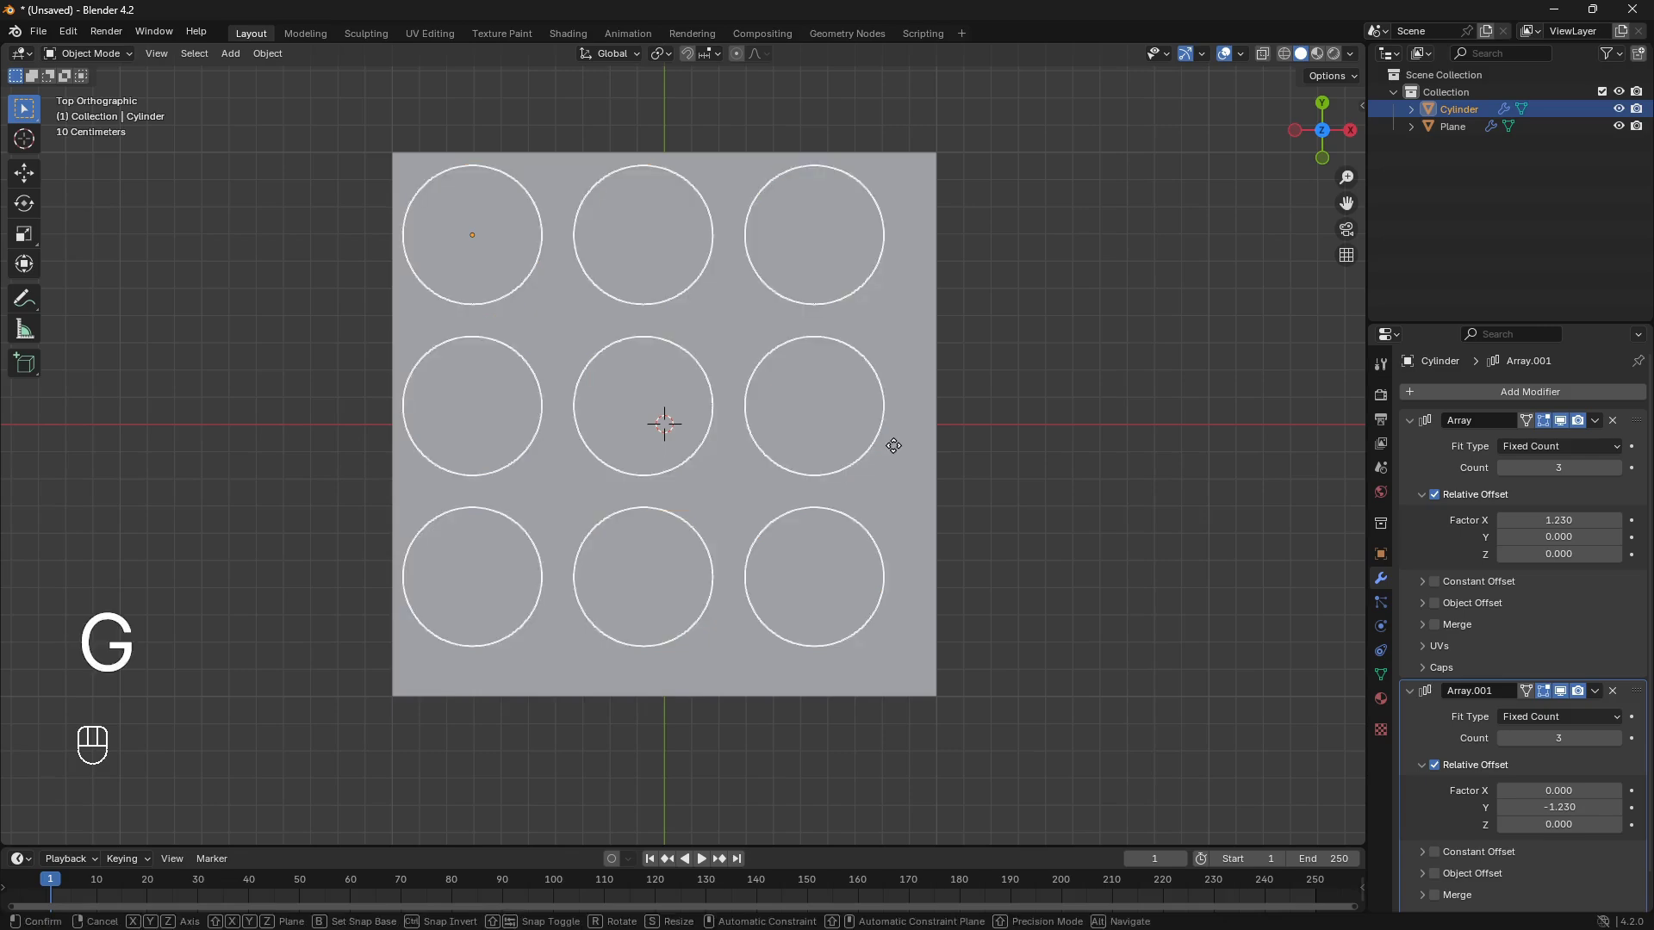
key(x)
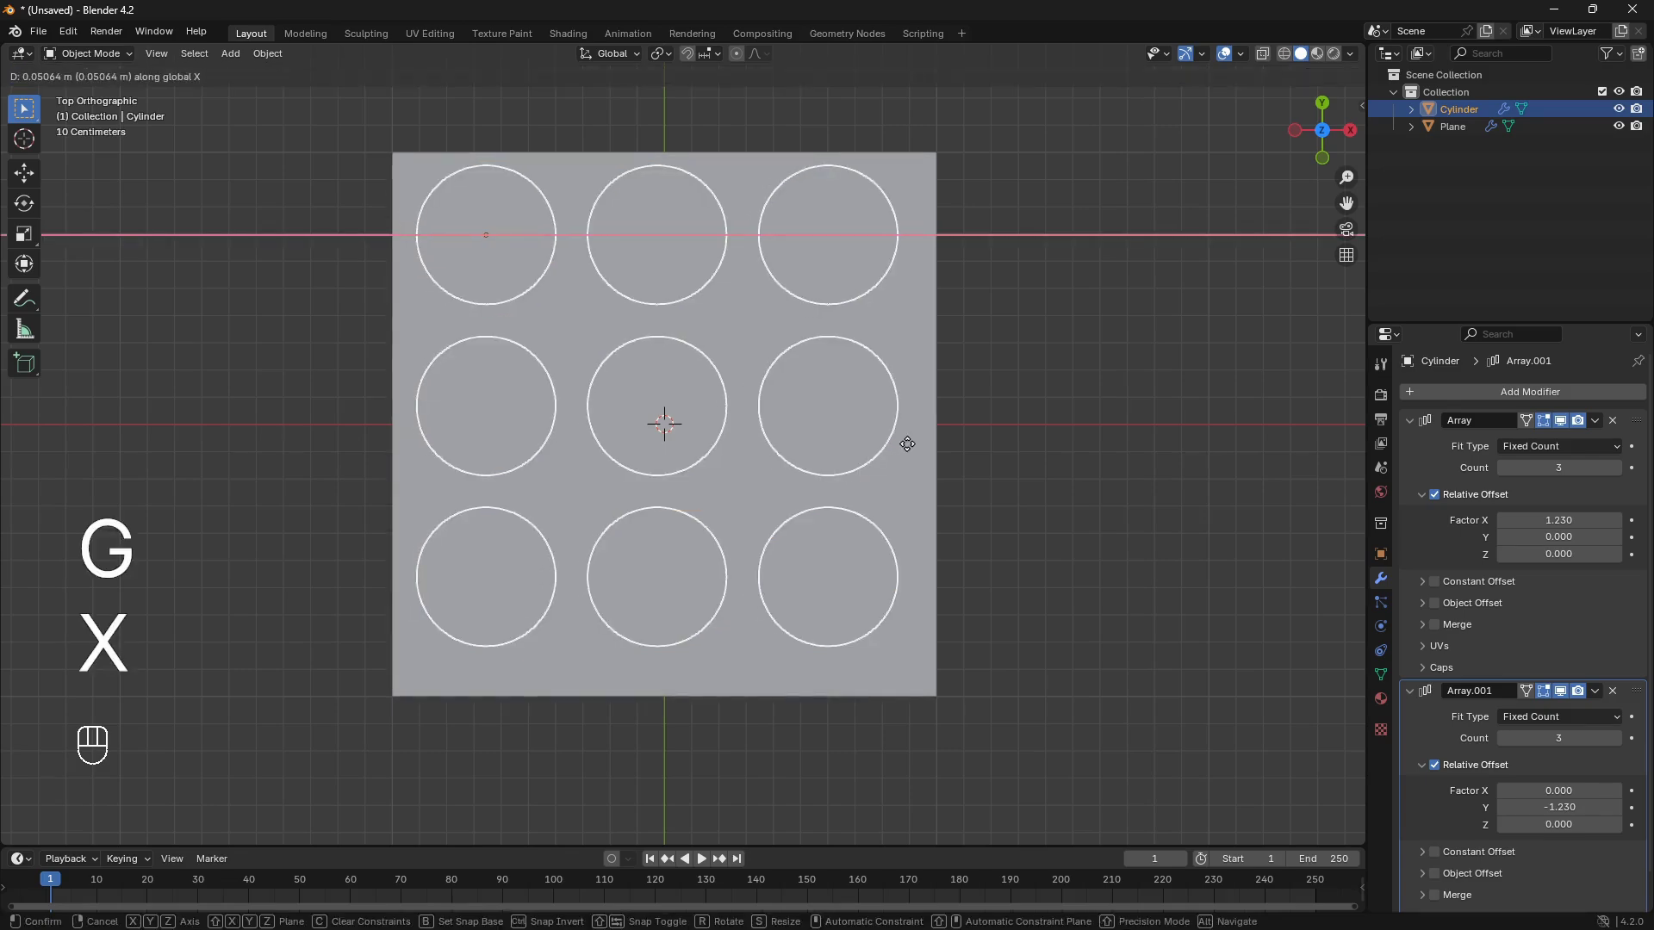
click(918, 451)
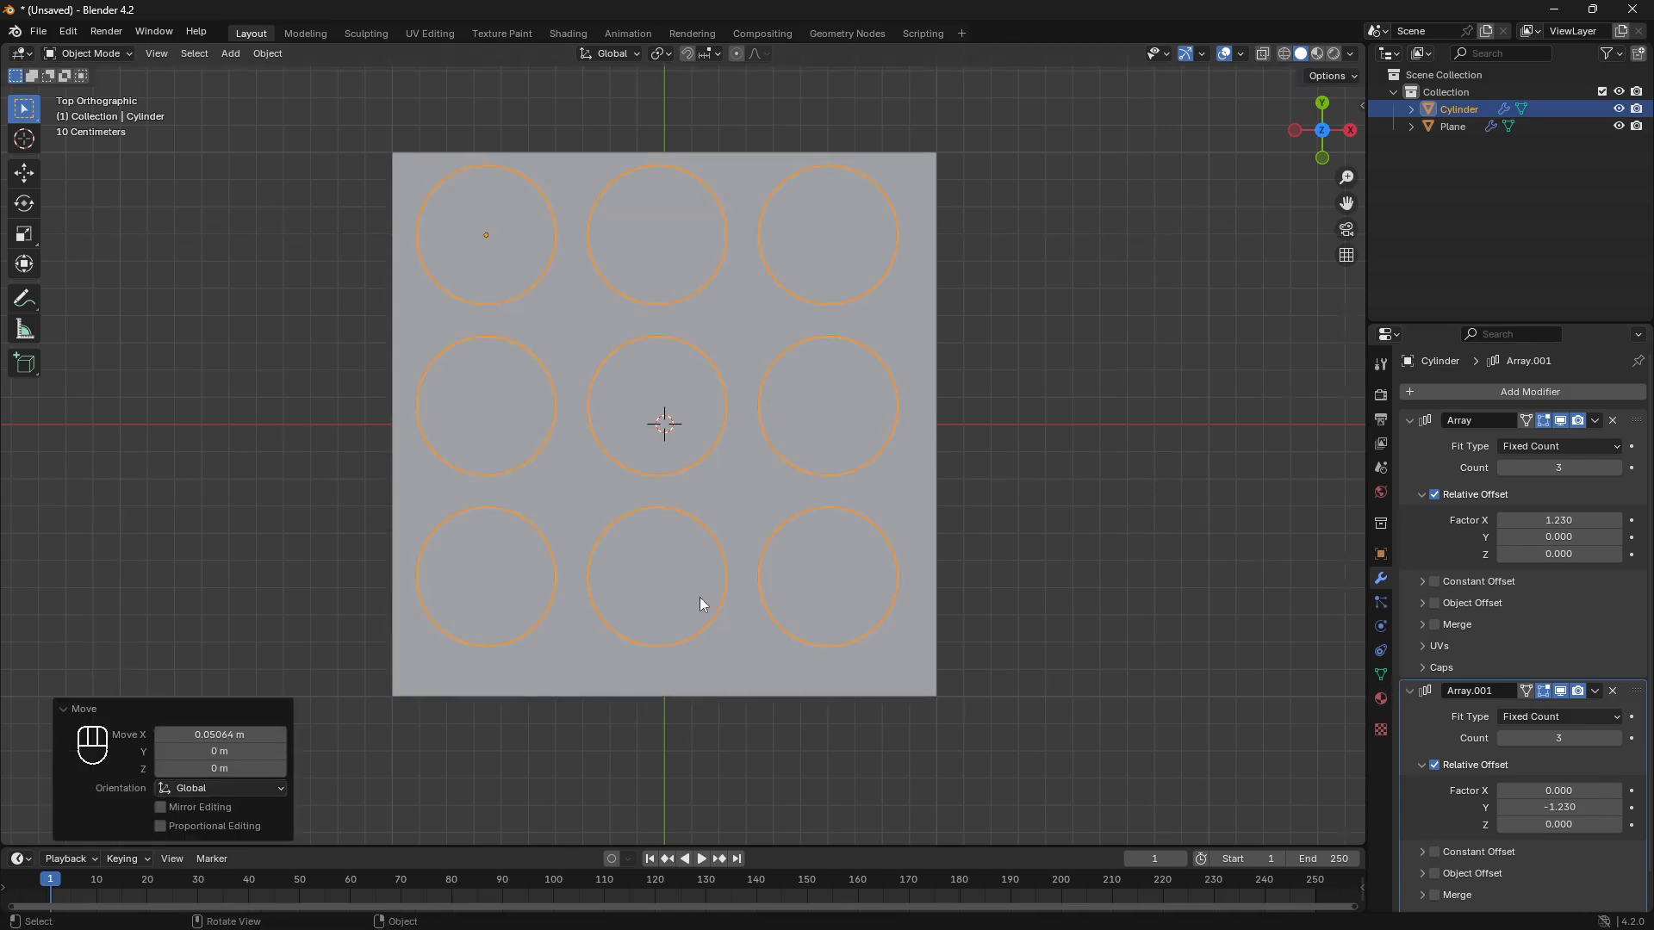
middle_drag(699, 597, 808, 437)
middle_drag(949, 403, 865, 586)
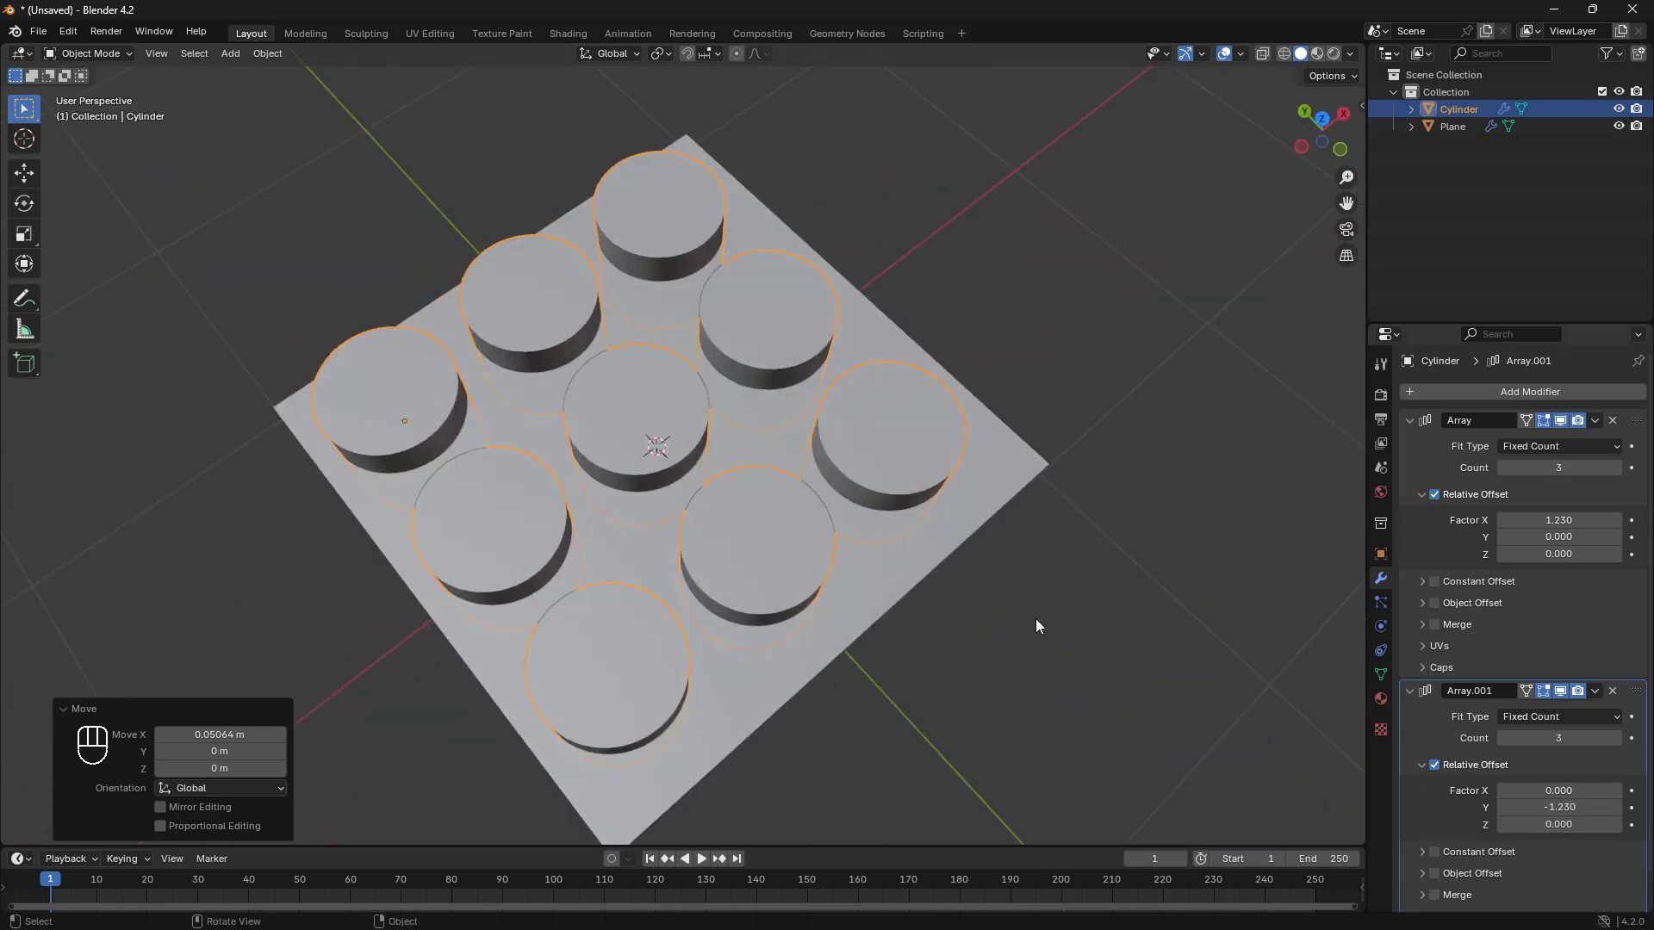
middle_drag(1035, 618, 835, 602)
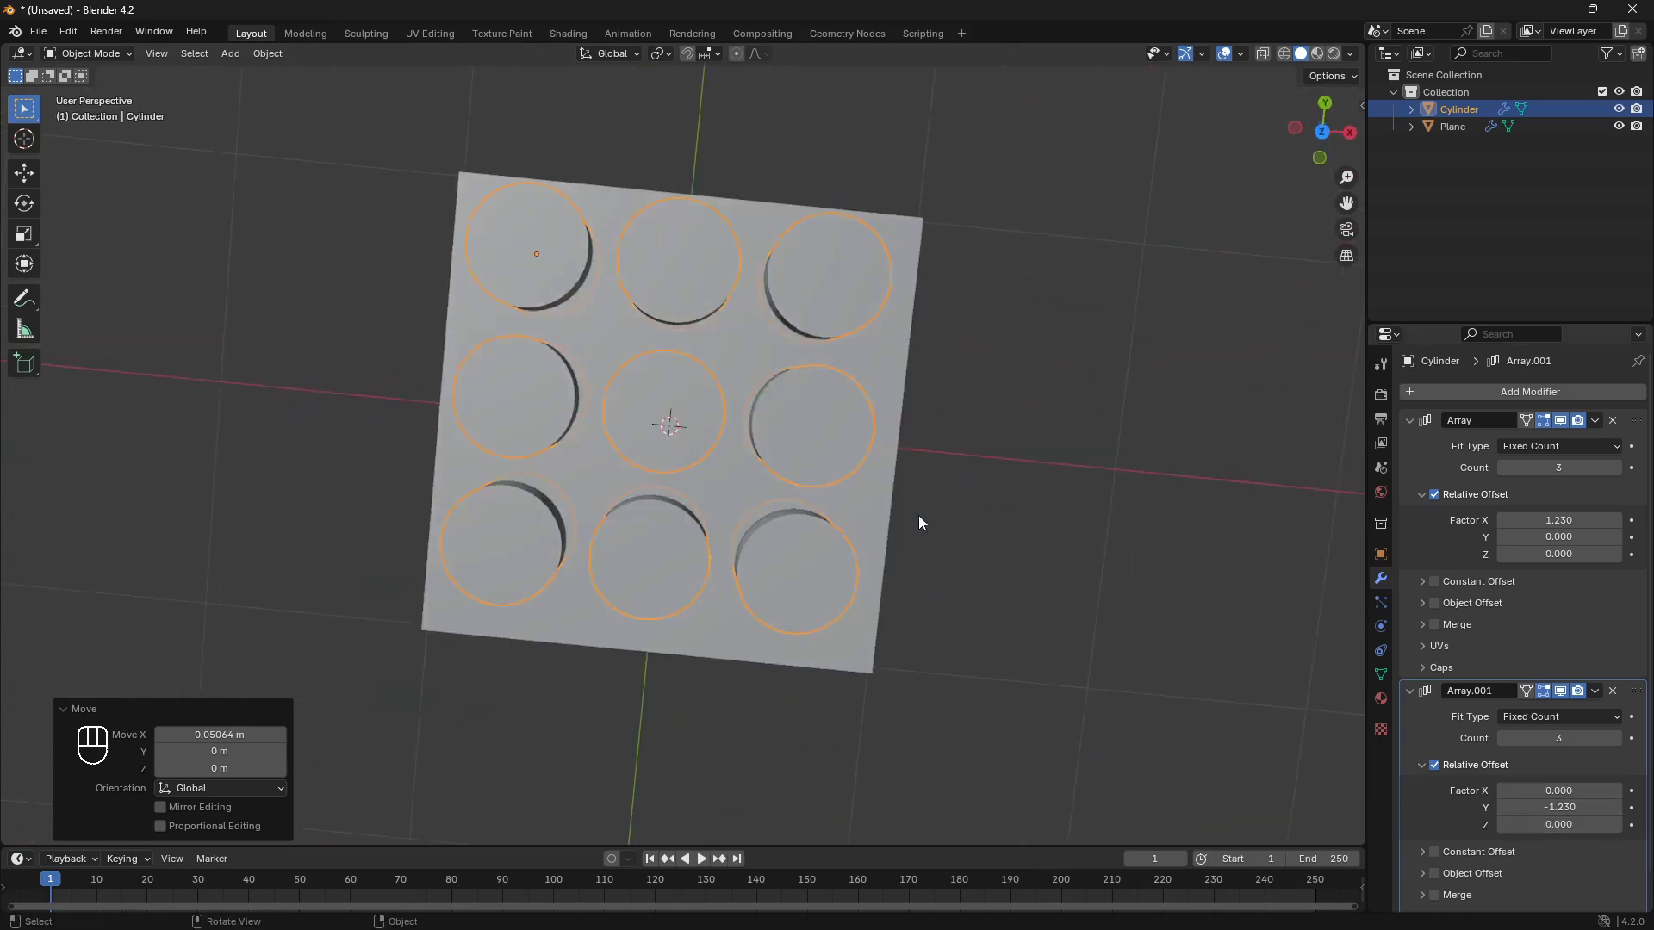
Step: Scale the array down to 0.568 and raise both Array counts to 5
key(s)
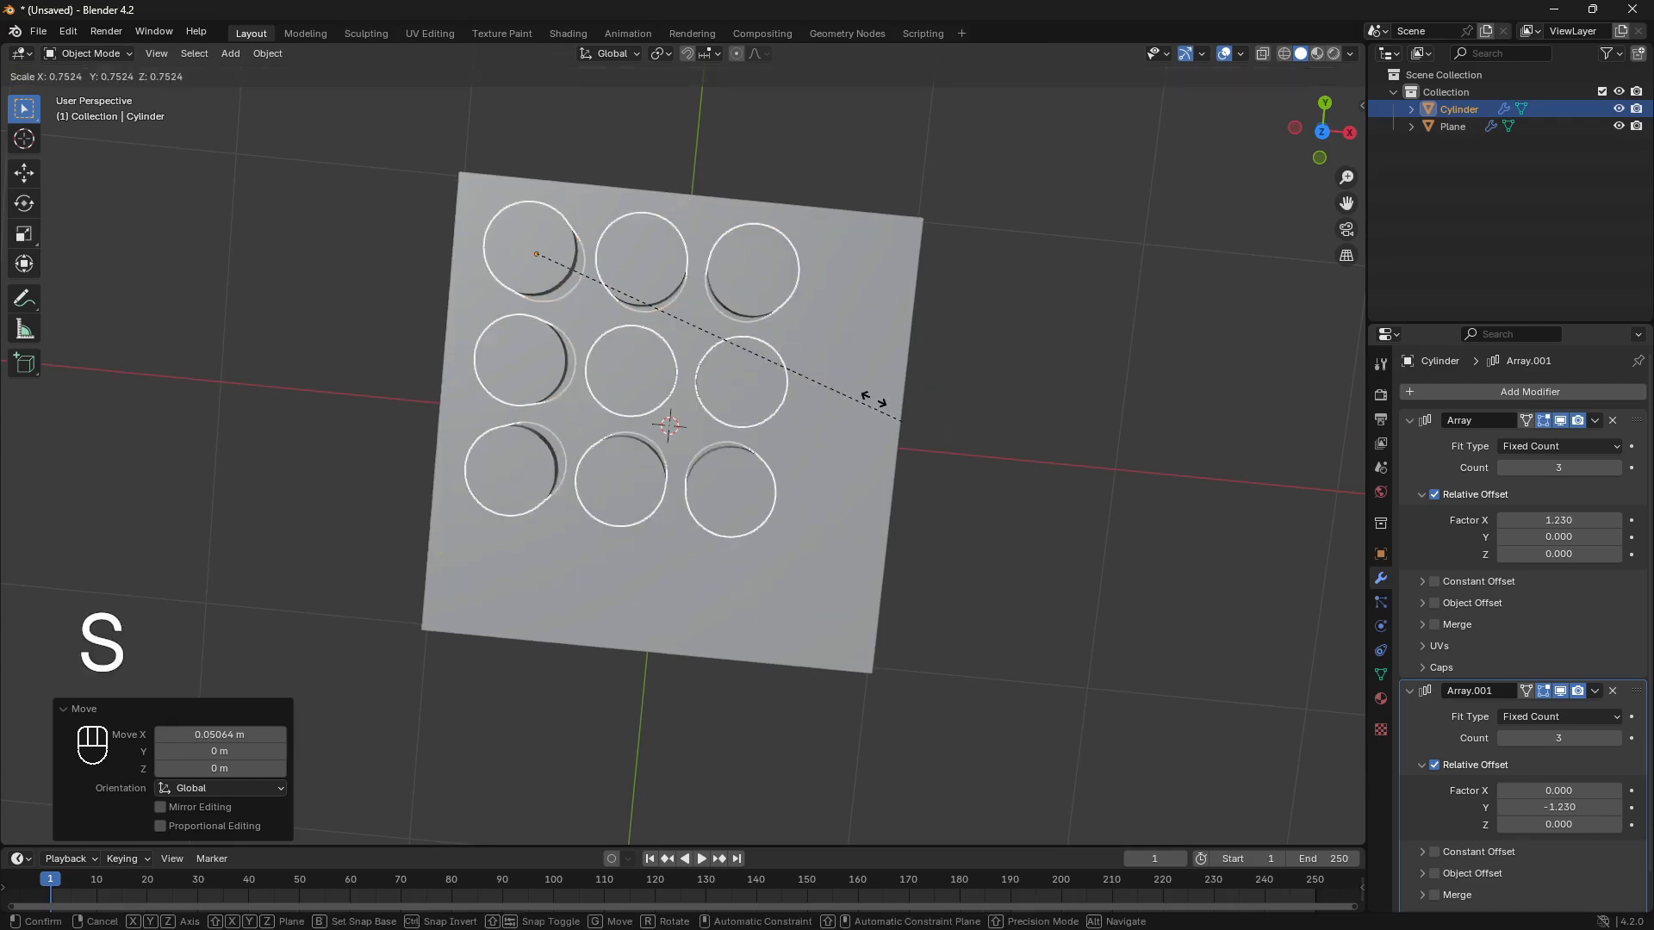
click(797, 370)
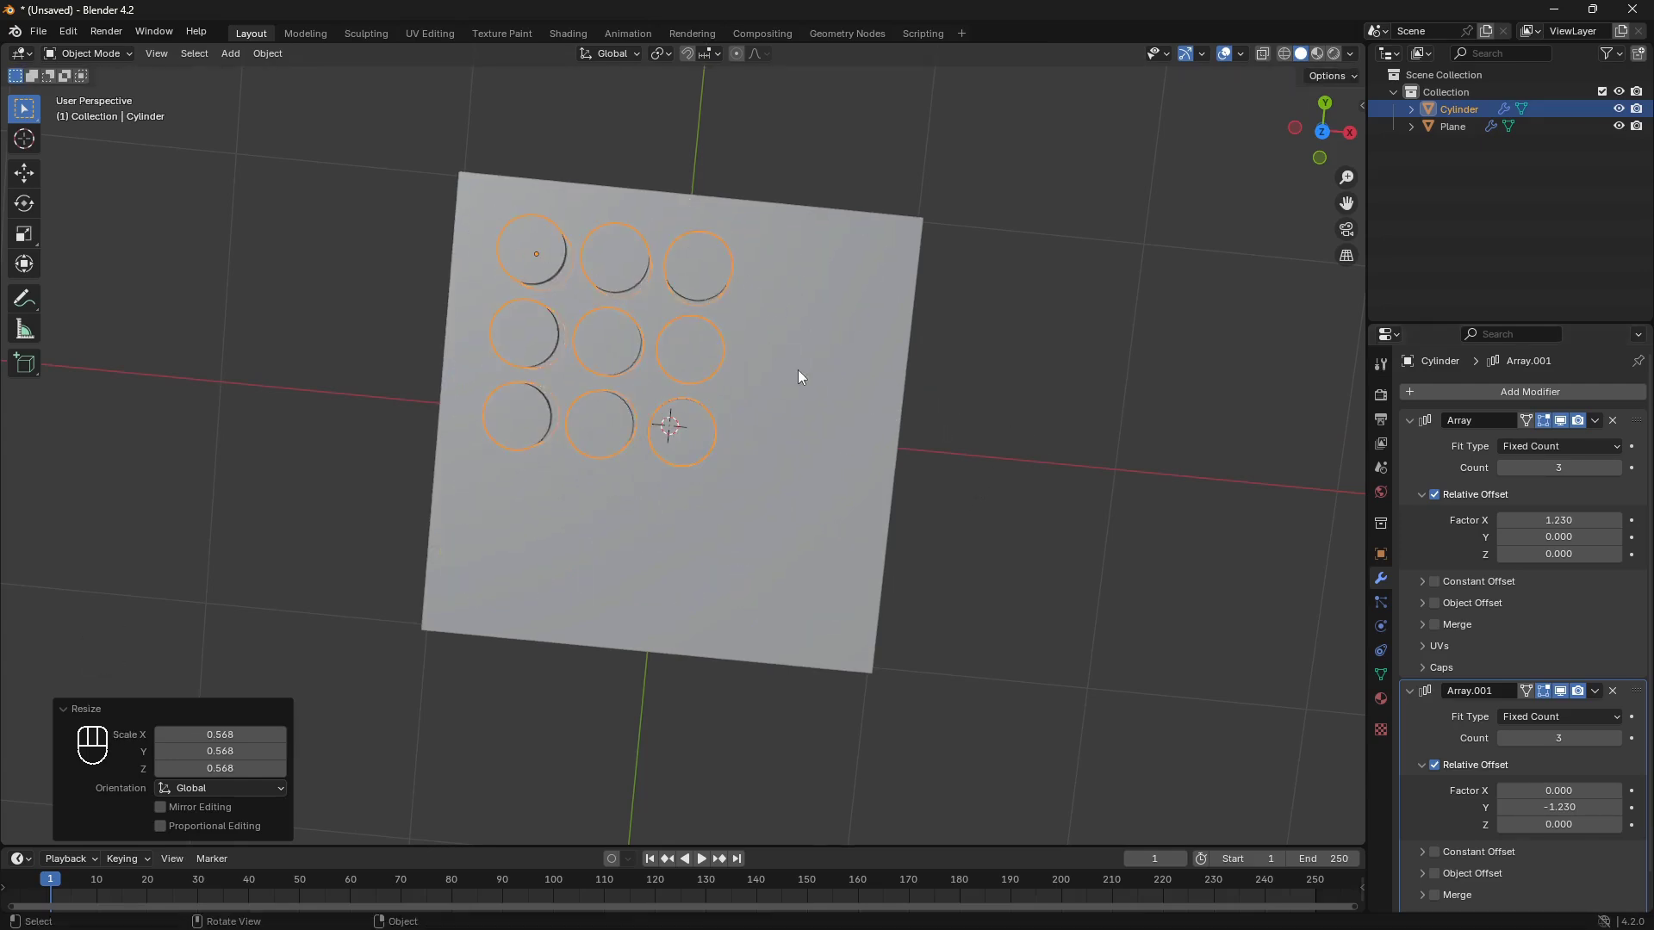
key(KP_7)
click(1616, 468)
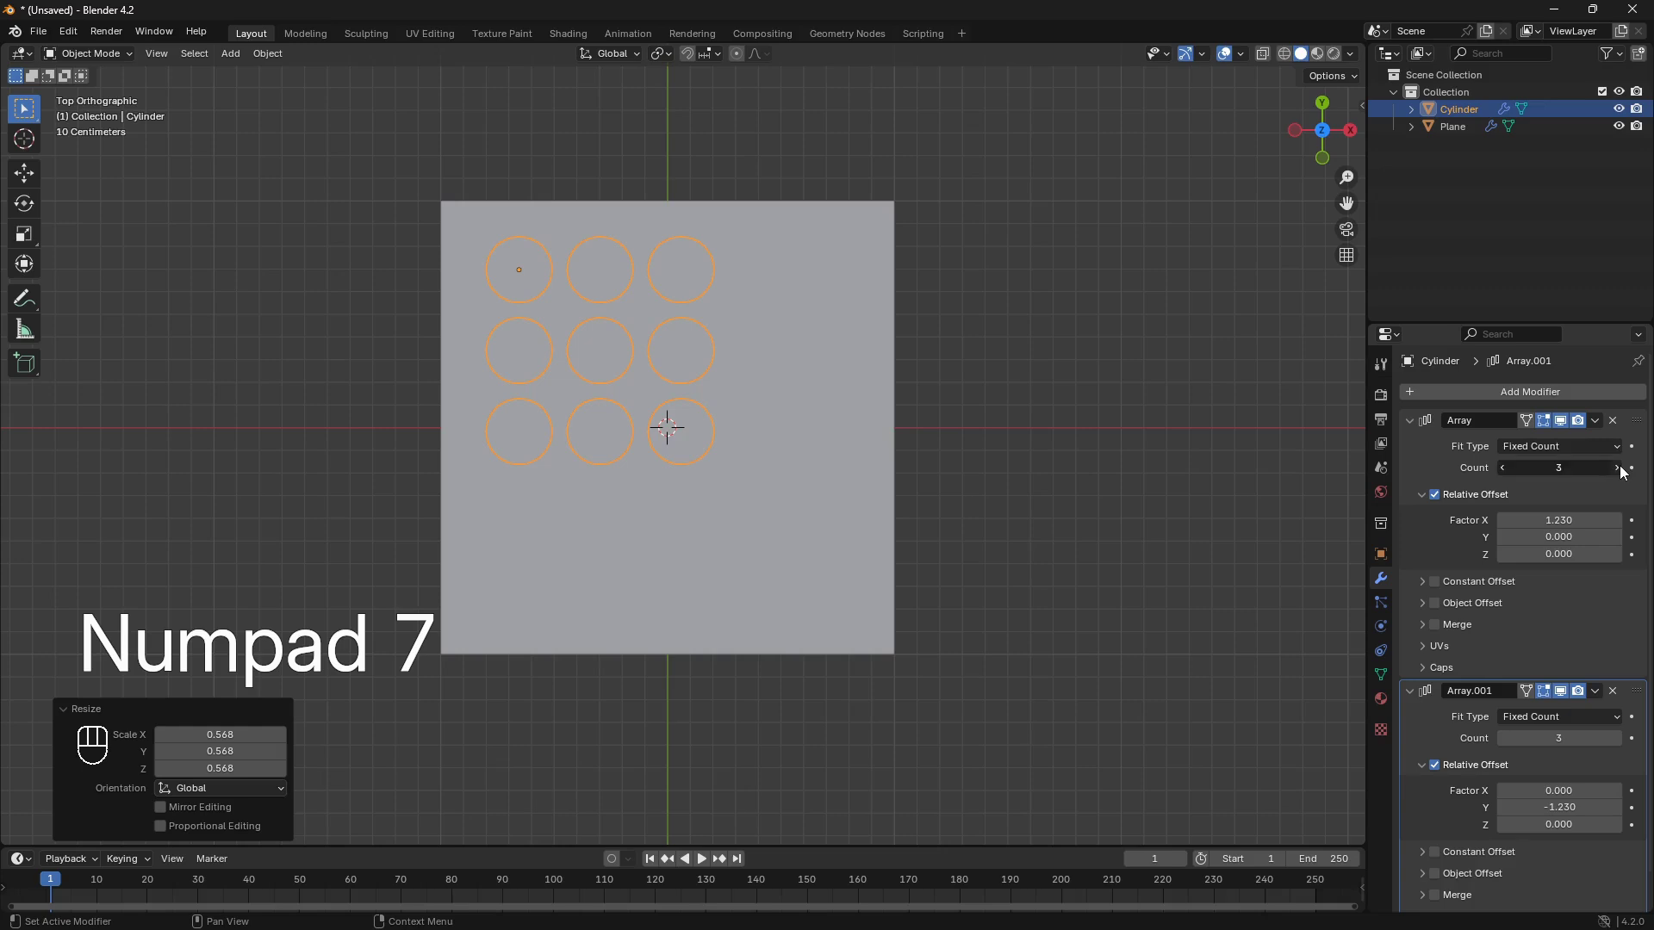
click(1617, 467)
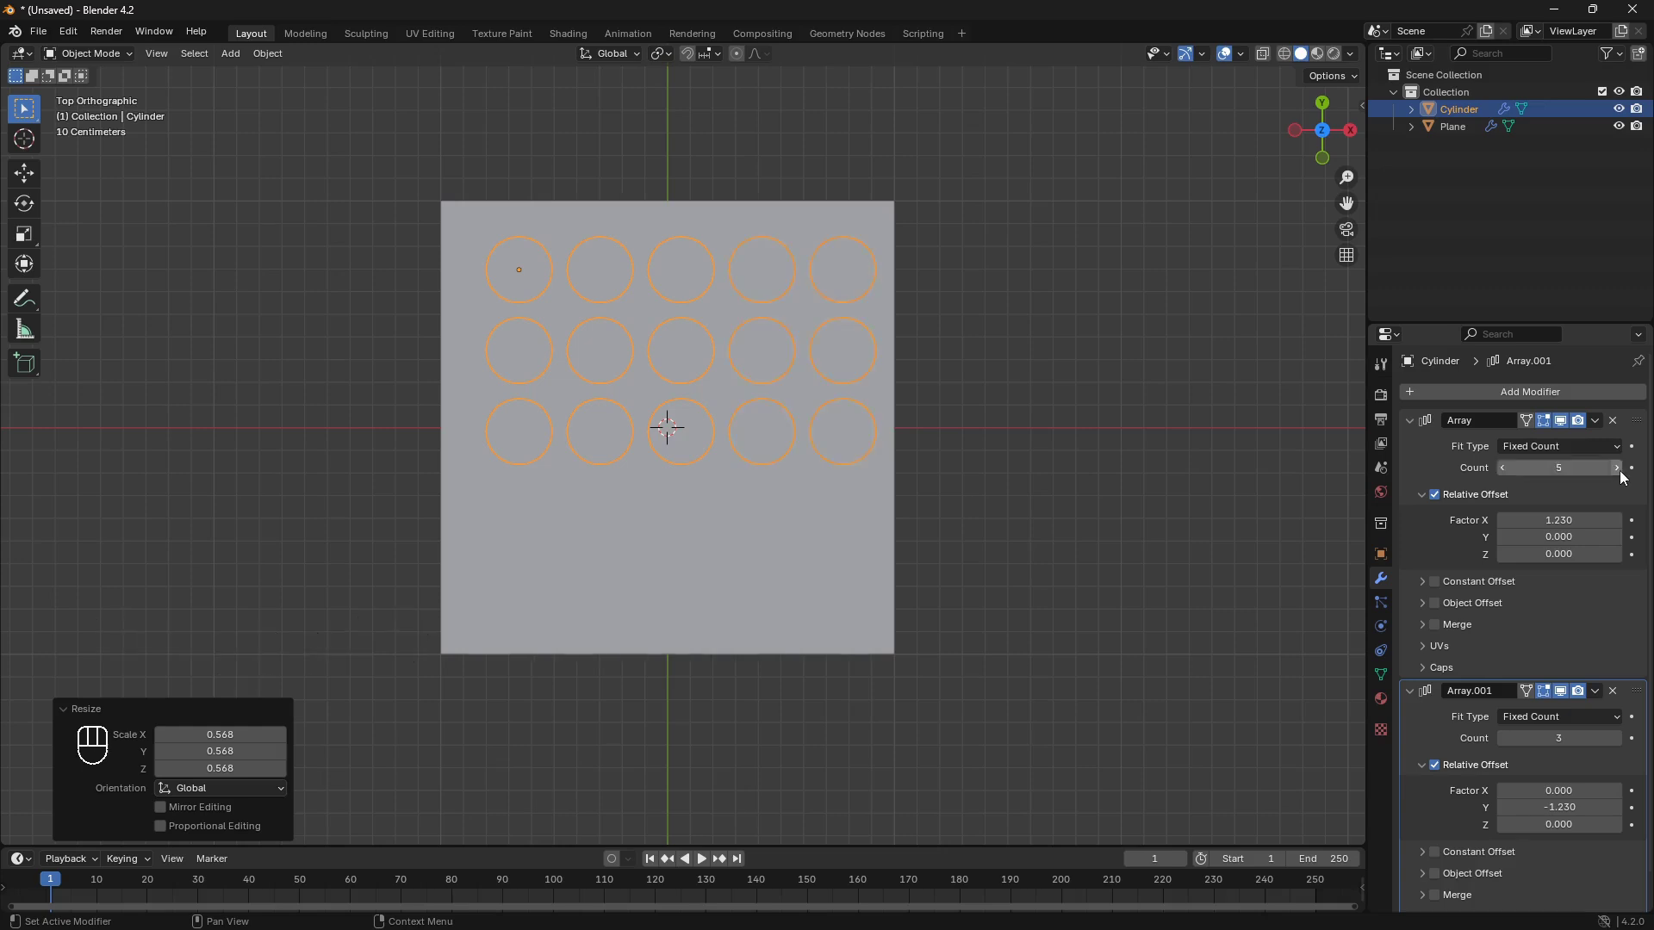
click(1617, 738)
click(1617, 738)
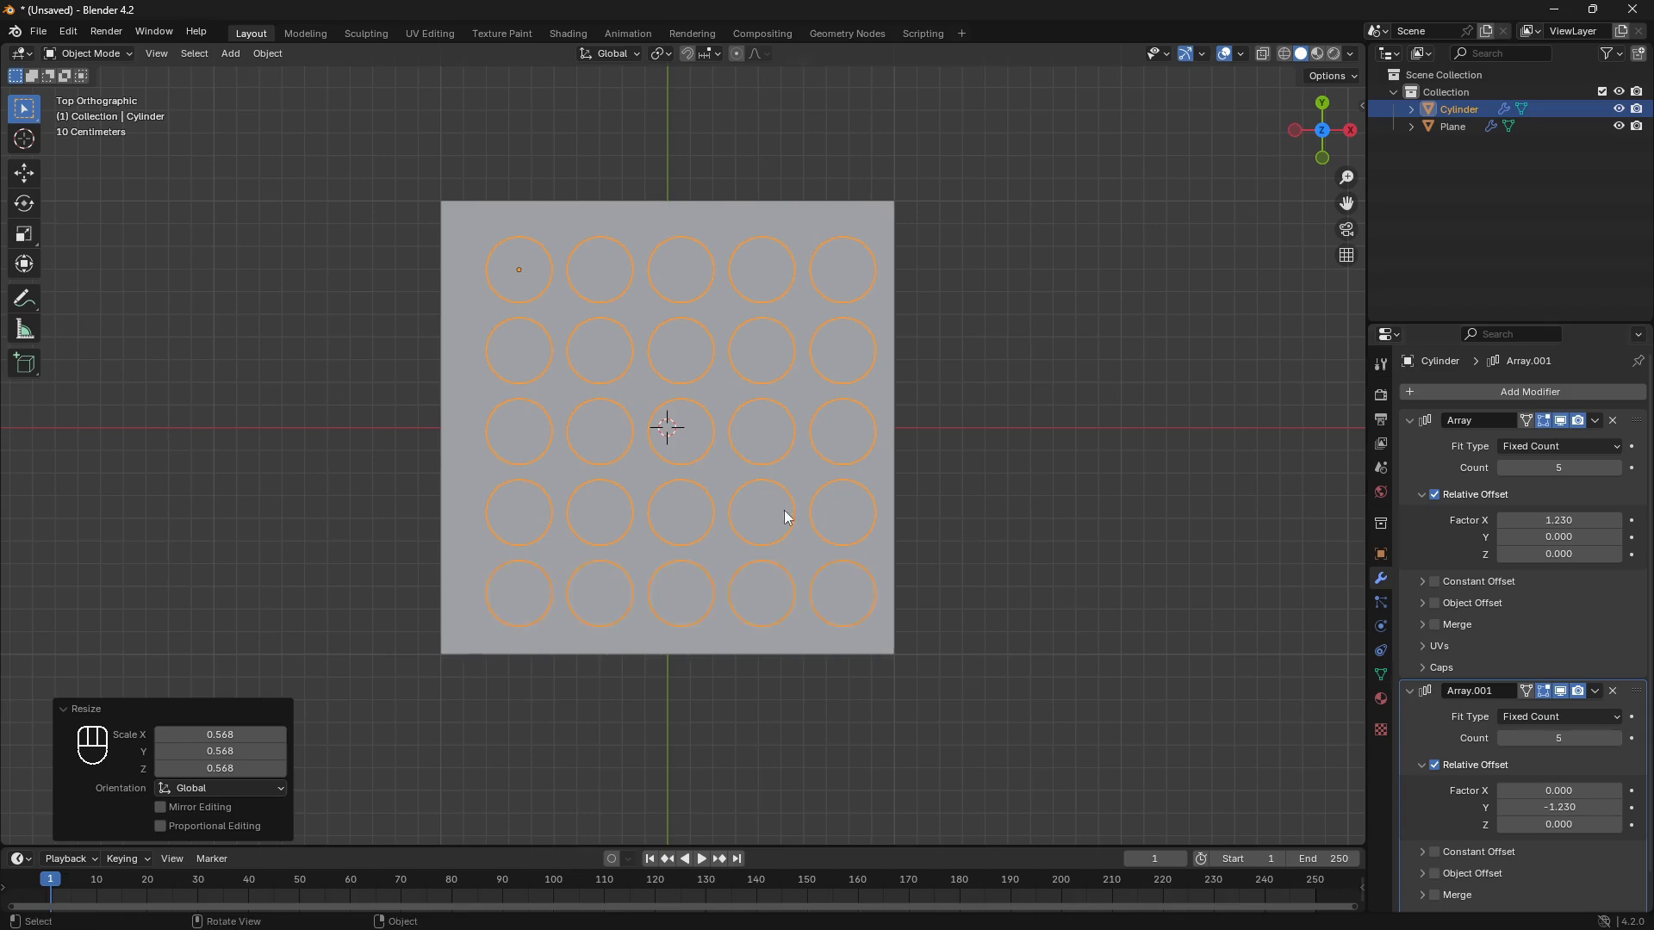
Step: Raise the cylinder grid about 0.067 m along Z so it passes through the slab
middle_drag(786, 517, 892, 348)
scroll(886, 607, up, 3)
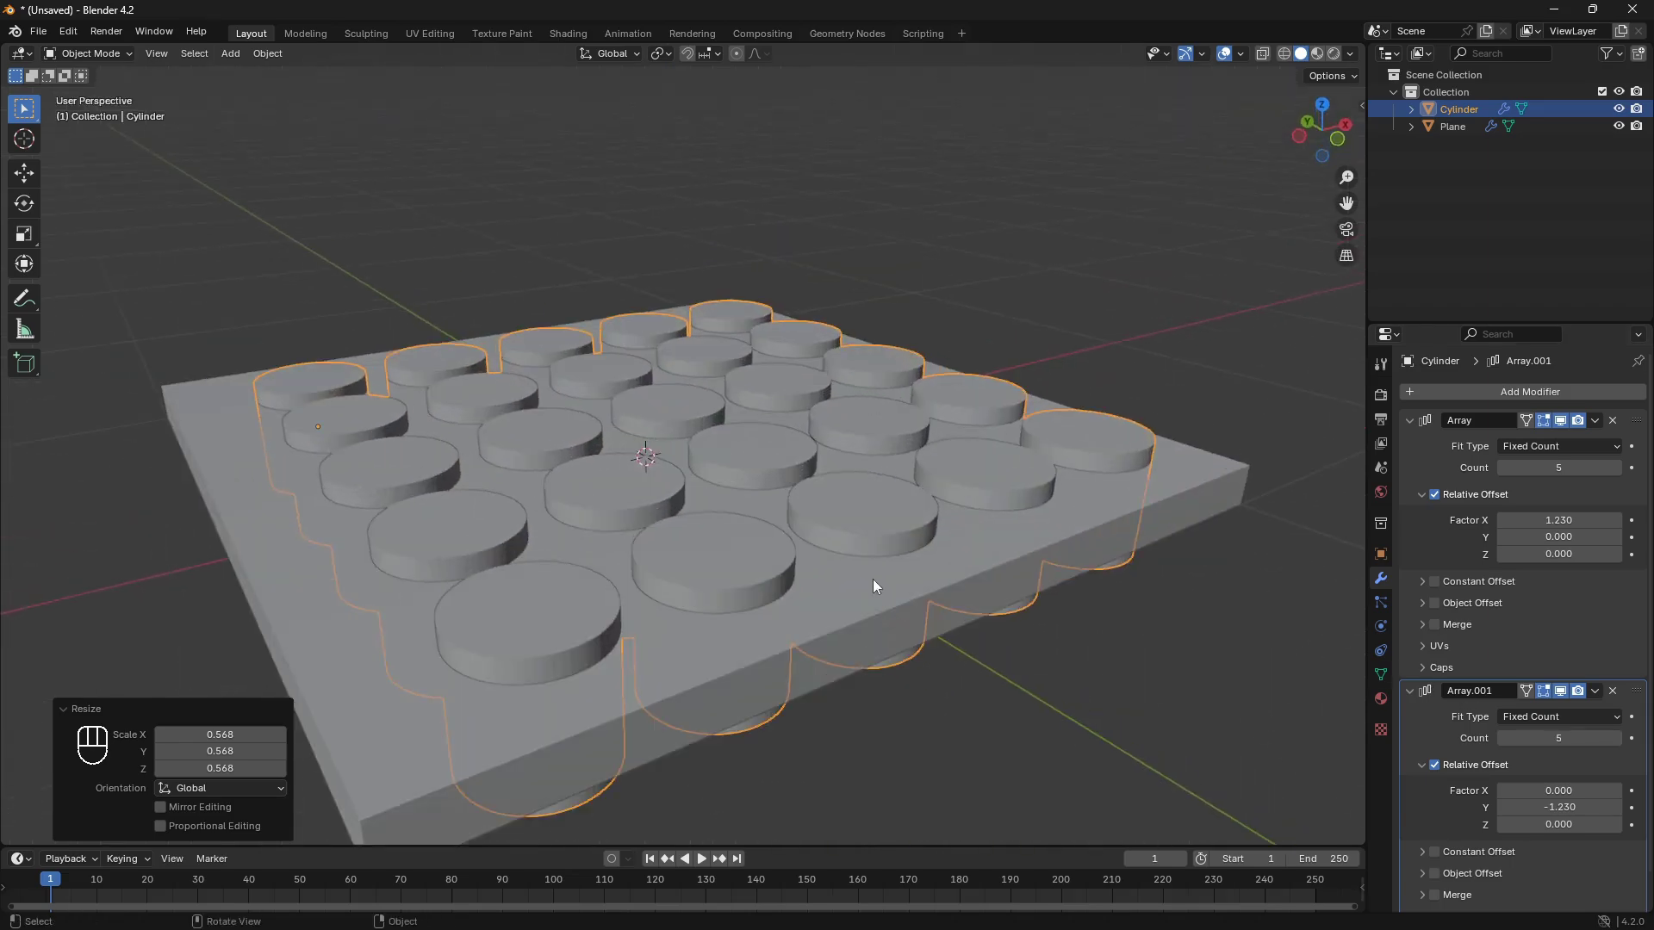
mouse_move(872, 578)
middle_down()
mouse_move(885, 535)
mouse_move(892, 557)
mouse_move(876, 556)
middle_up()
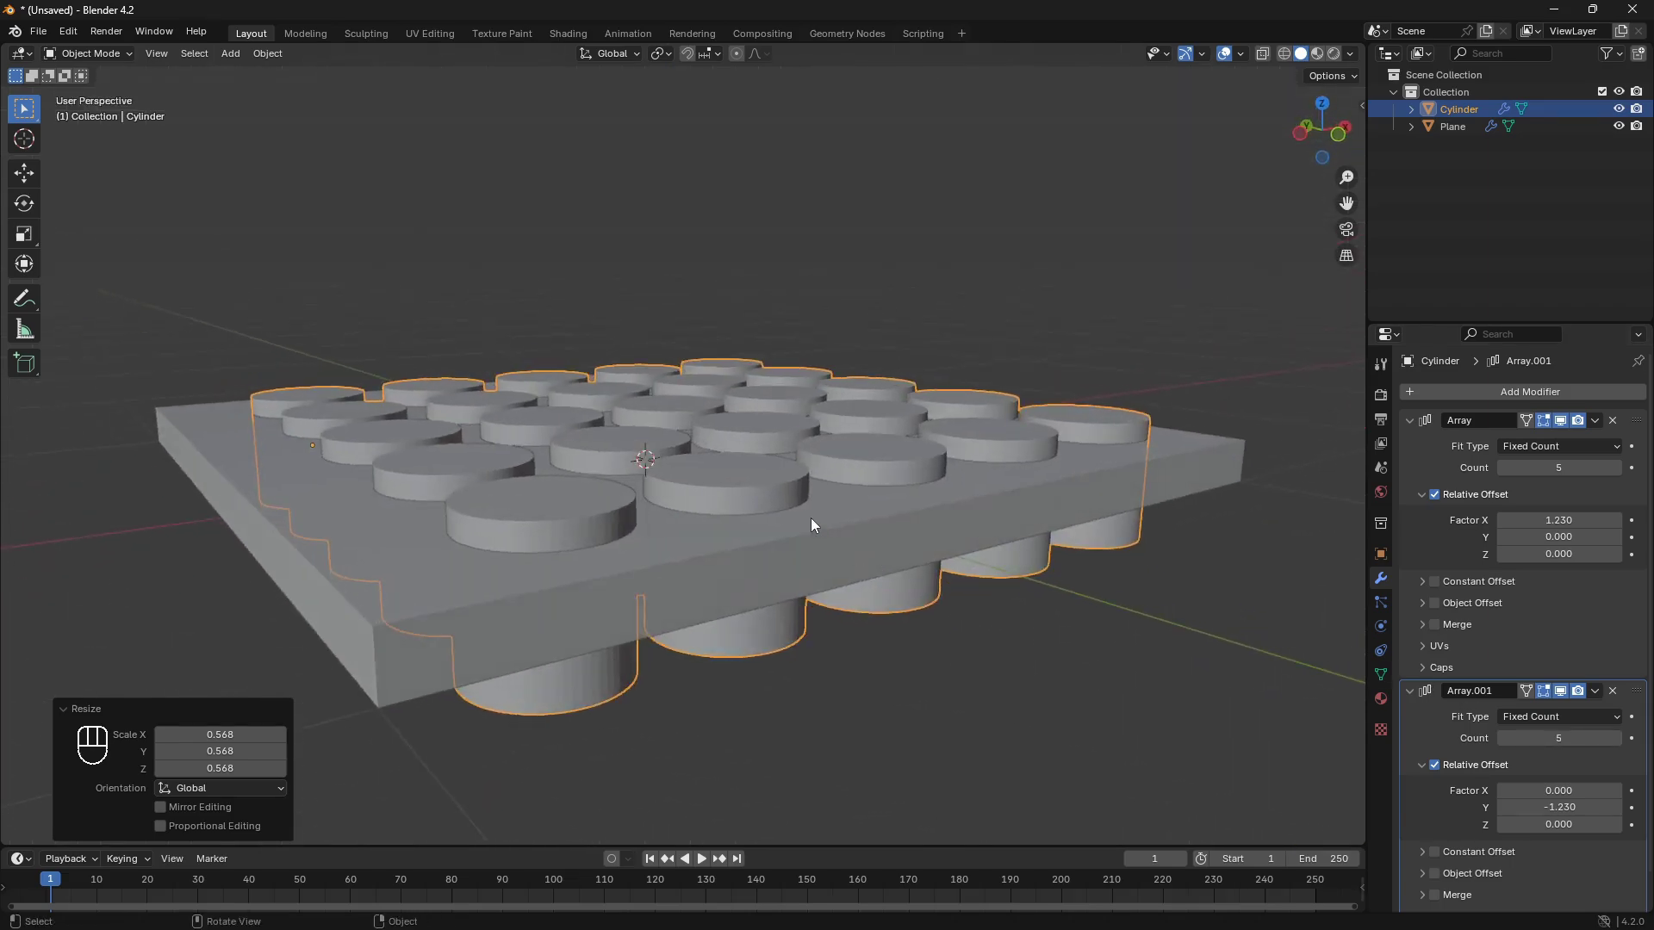
key(g)
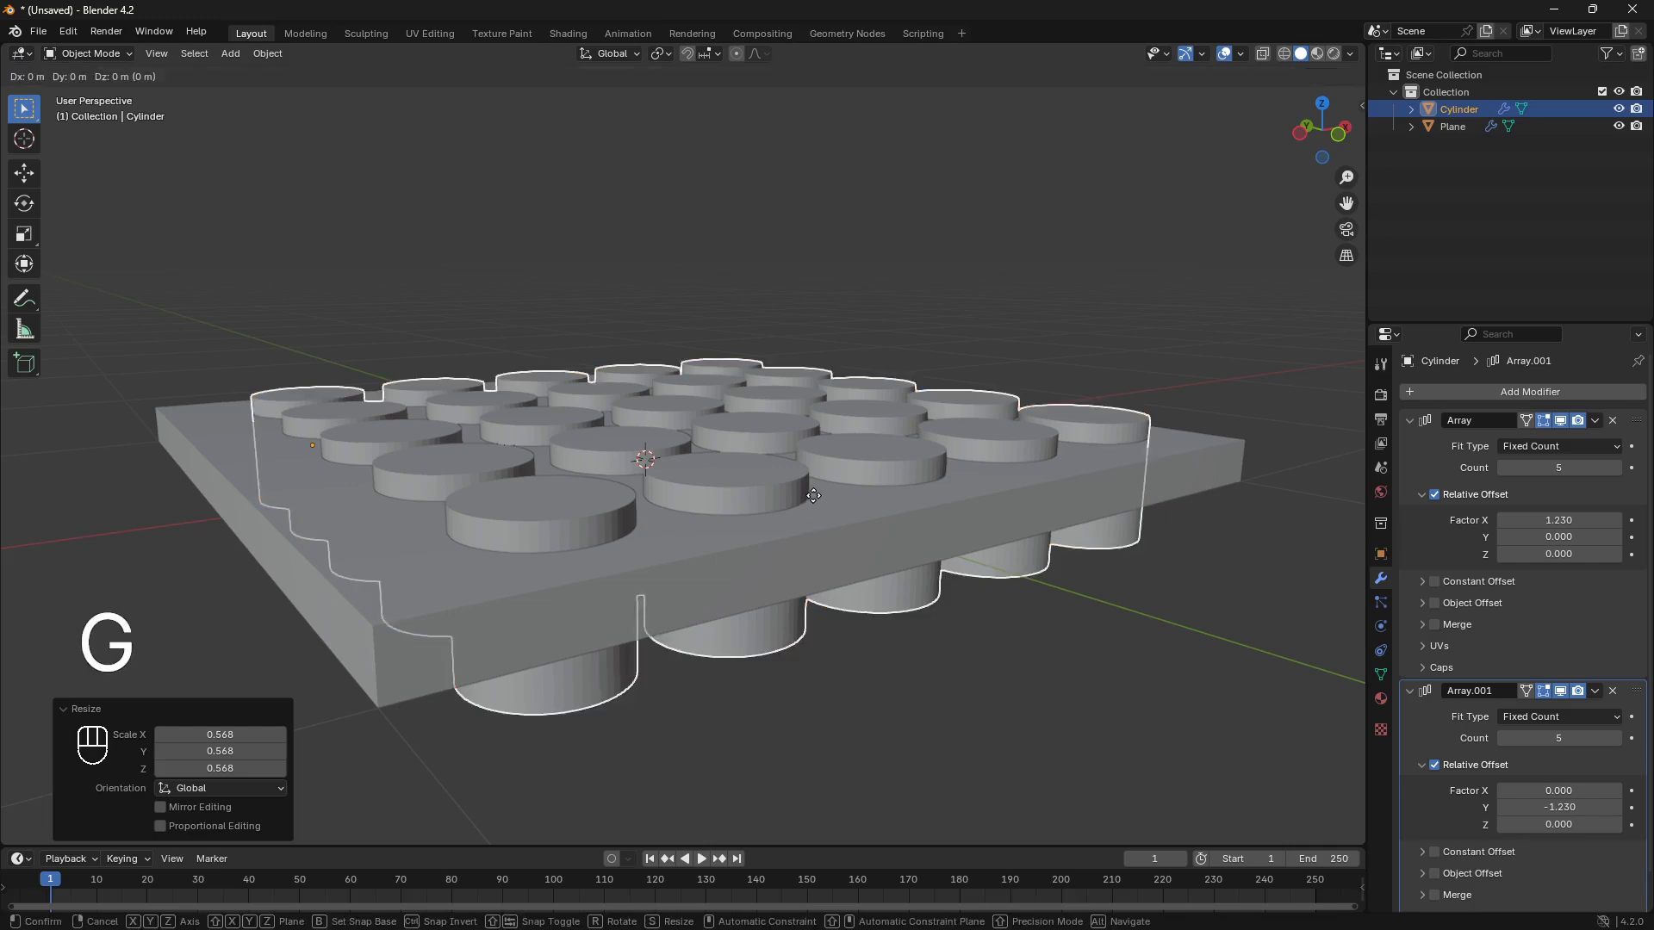
key(z)
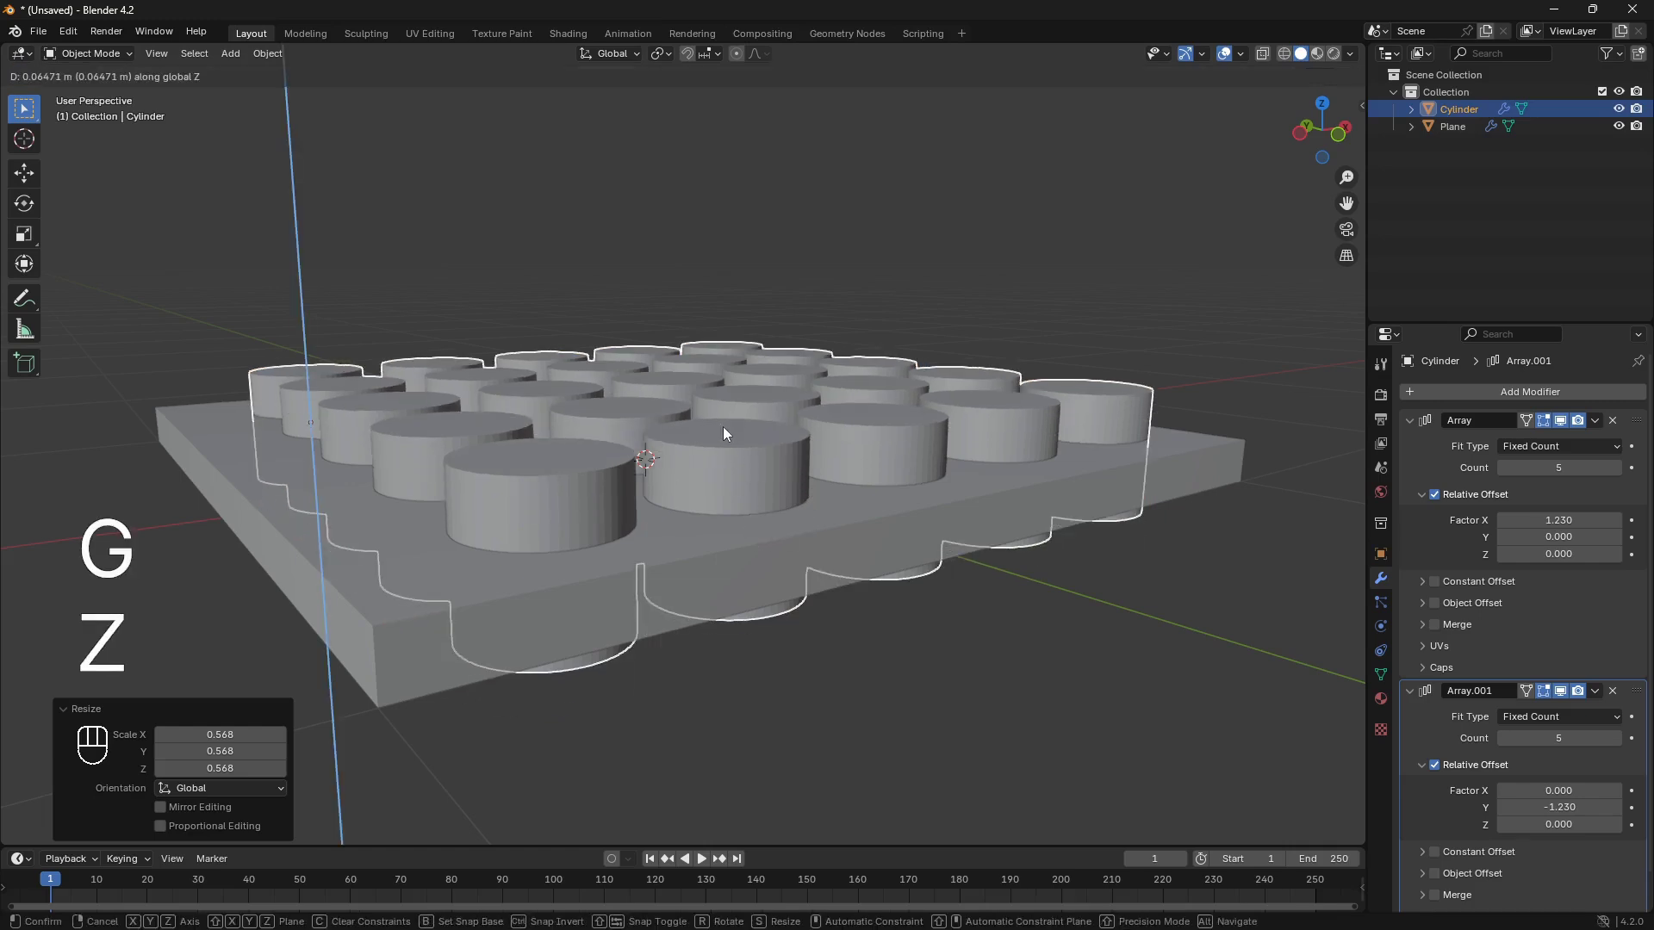
click(723, 432)
middle_drag(744, 546, 763, 505)
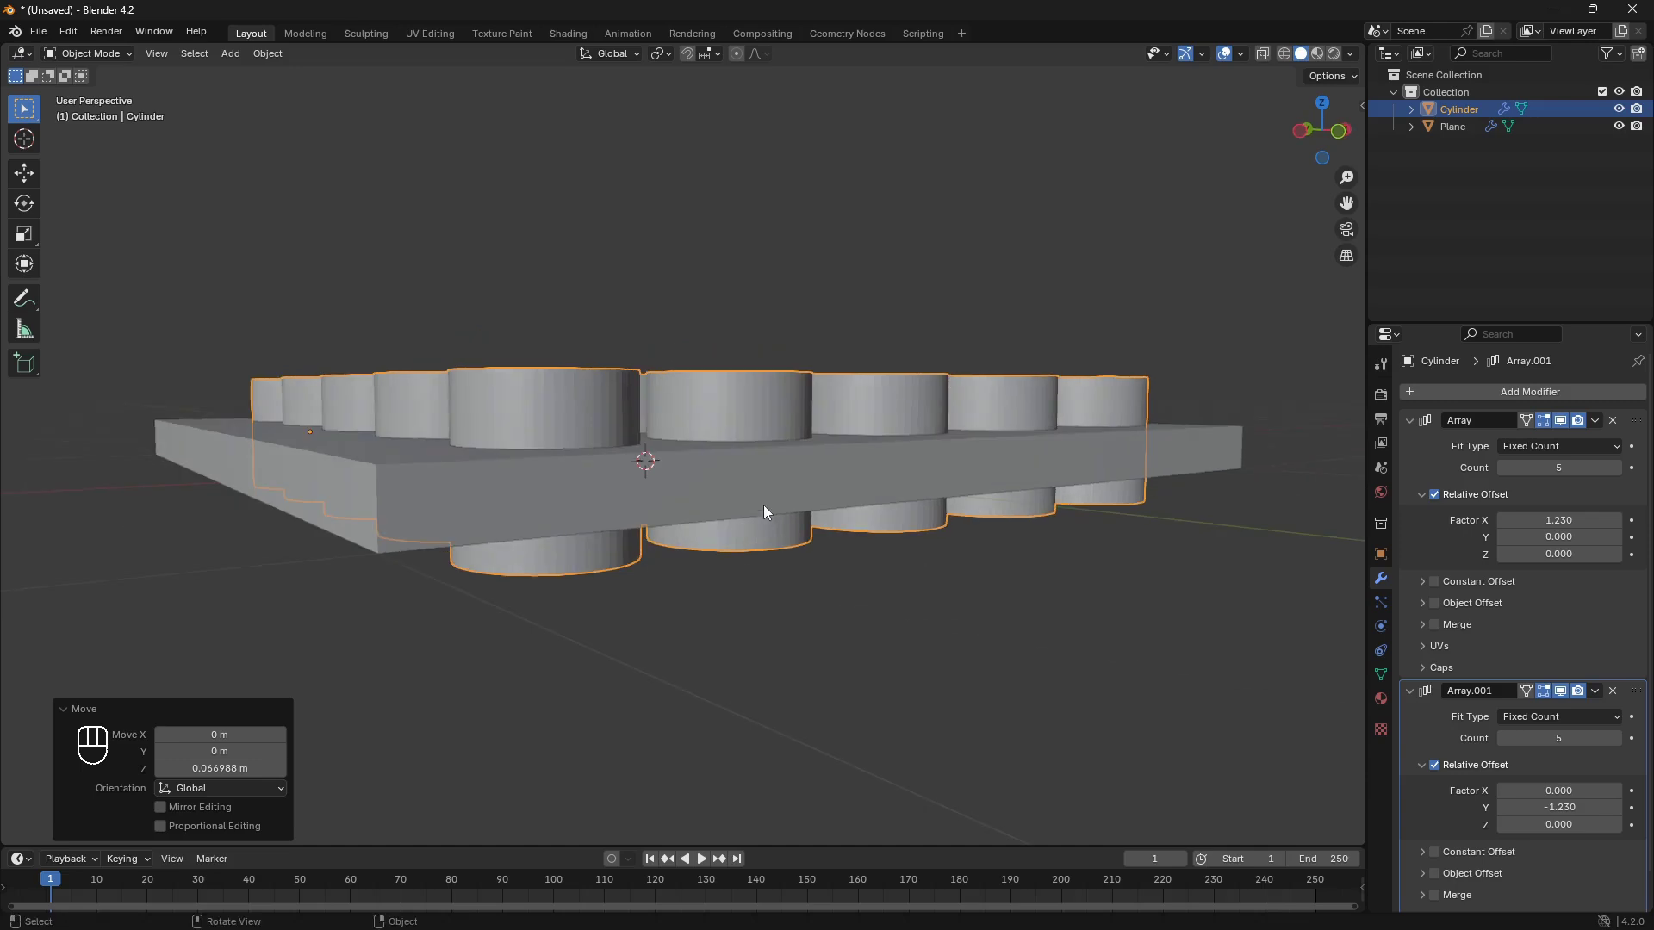
click(1595, 421)
Step: Apply both Array modifiers, then apply the slab's Boolean Difference cut
click(1594, 441)
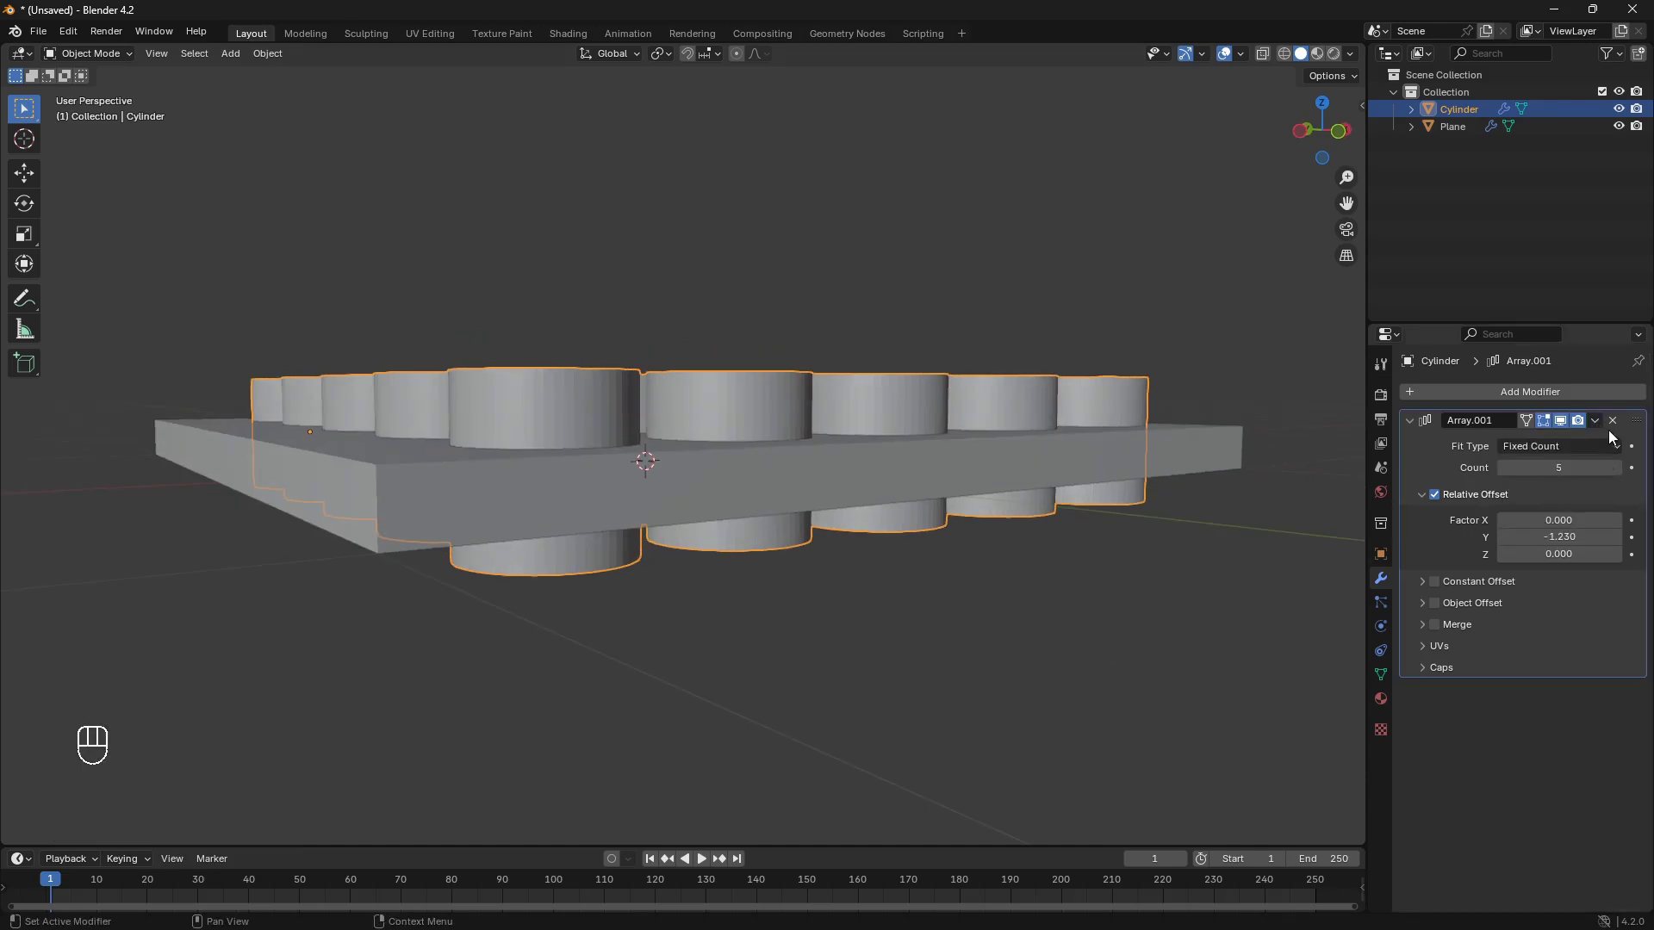
click(1595, 421)
click(1562, 439)
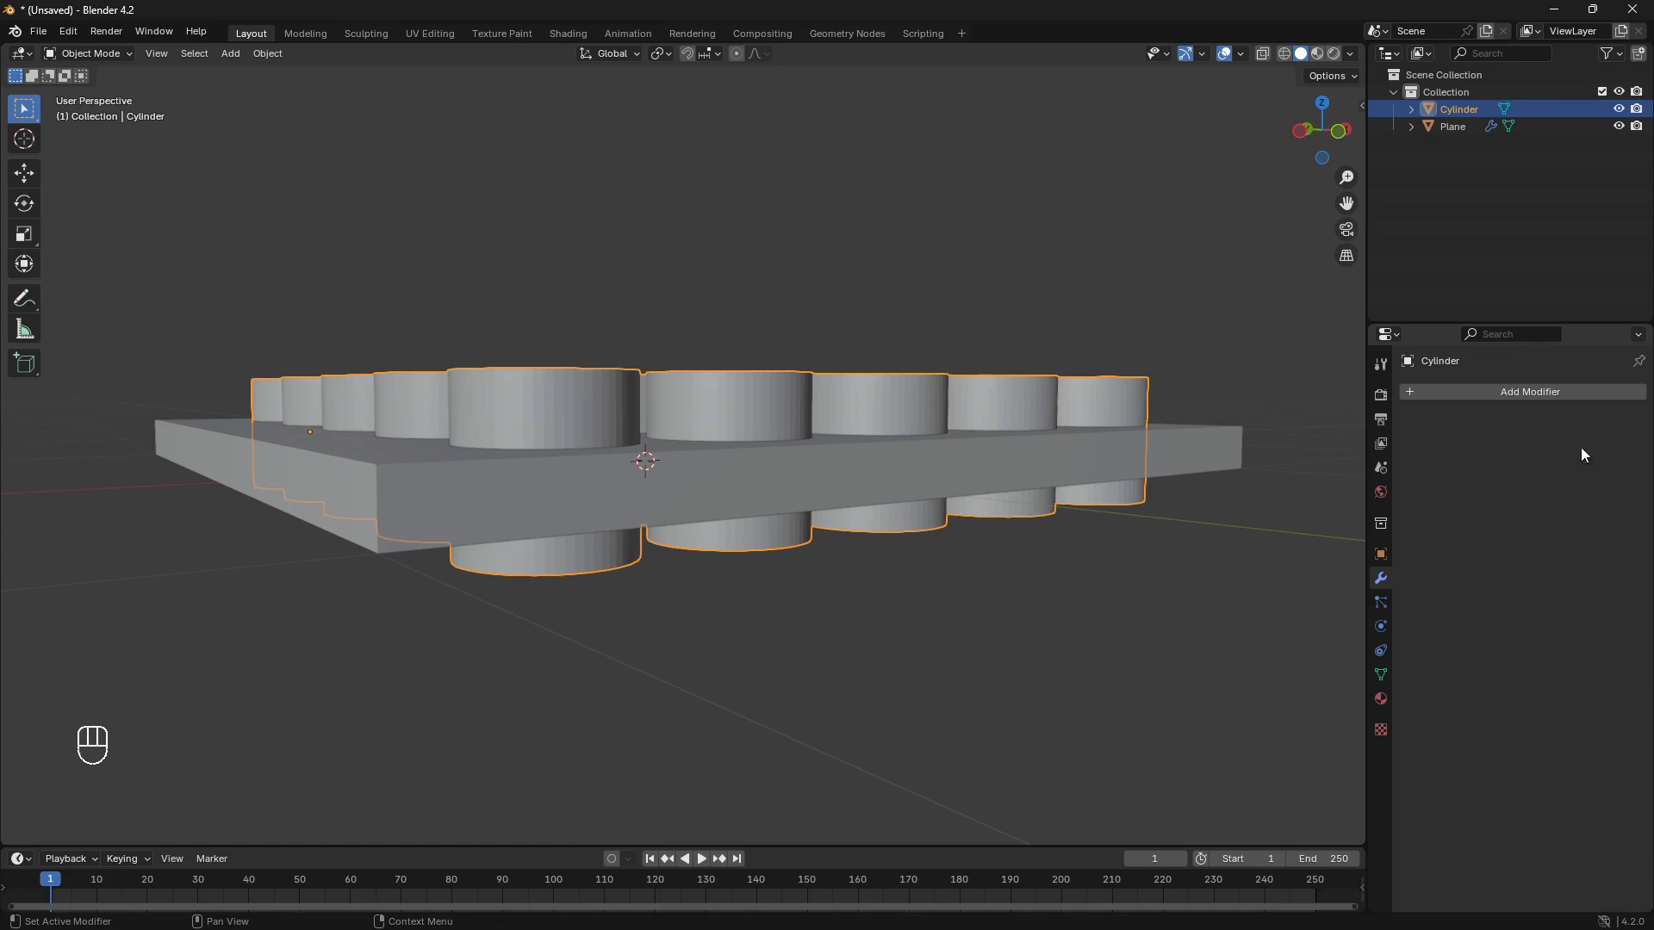
click(1169, 456)
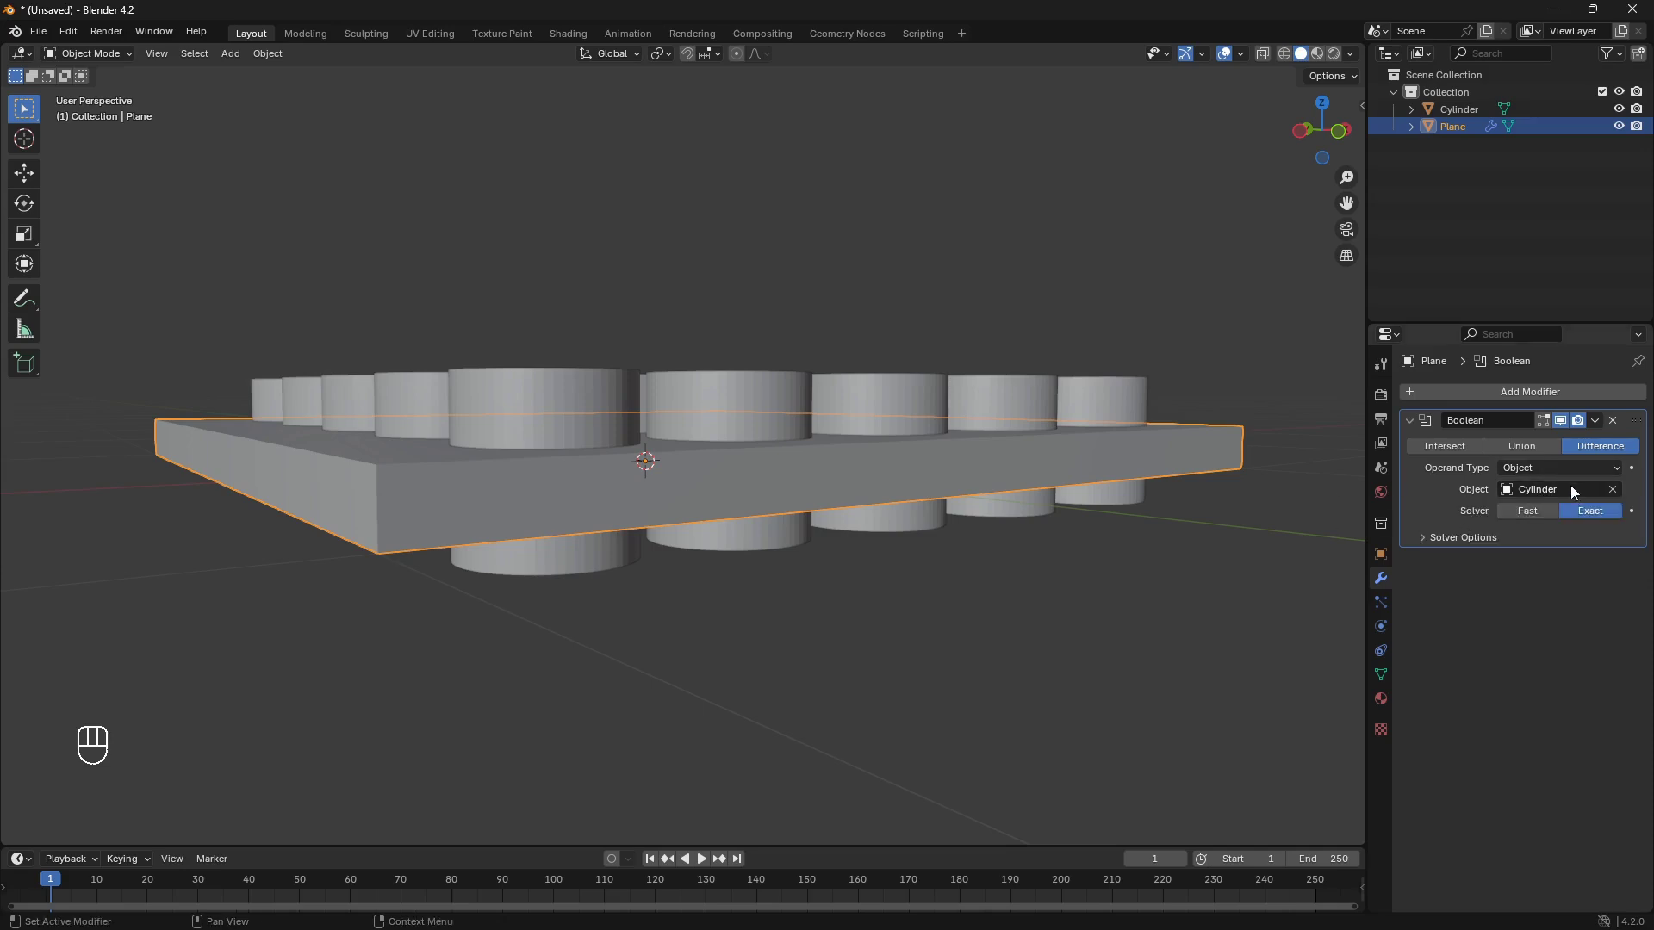
middle_drag(937, 449, 936, 493)
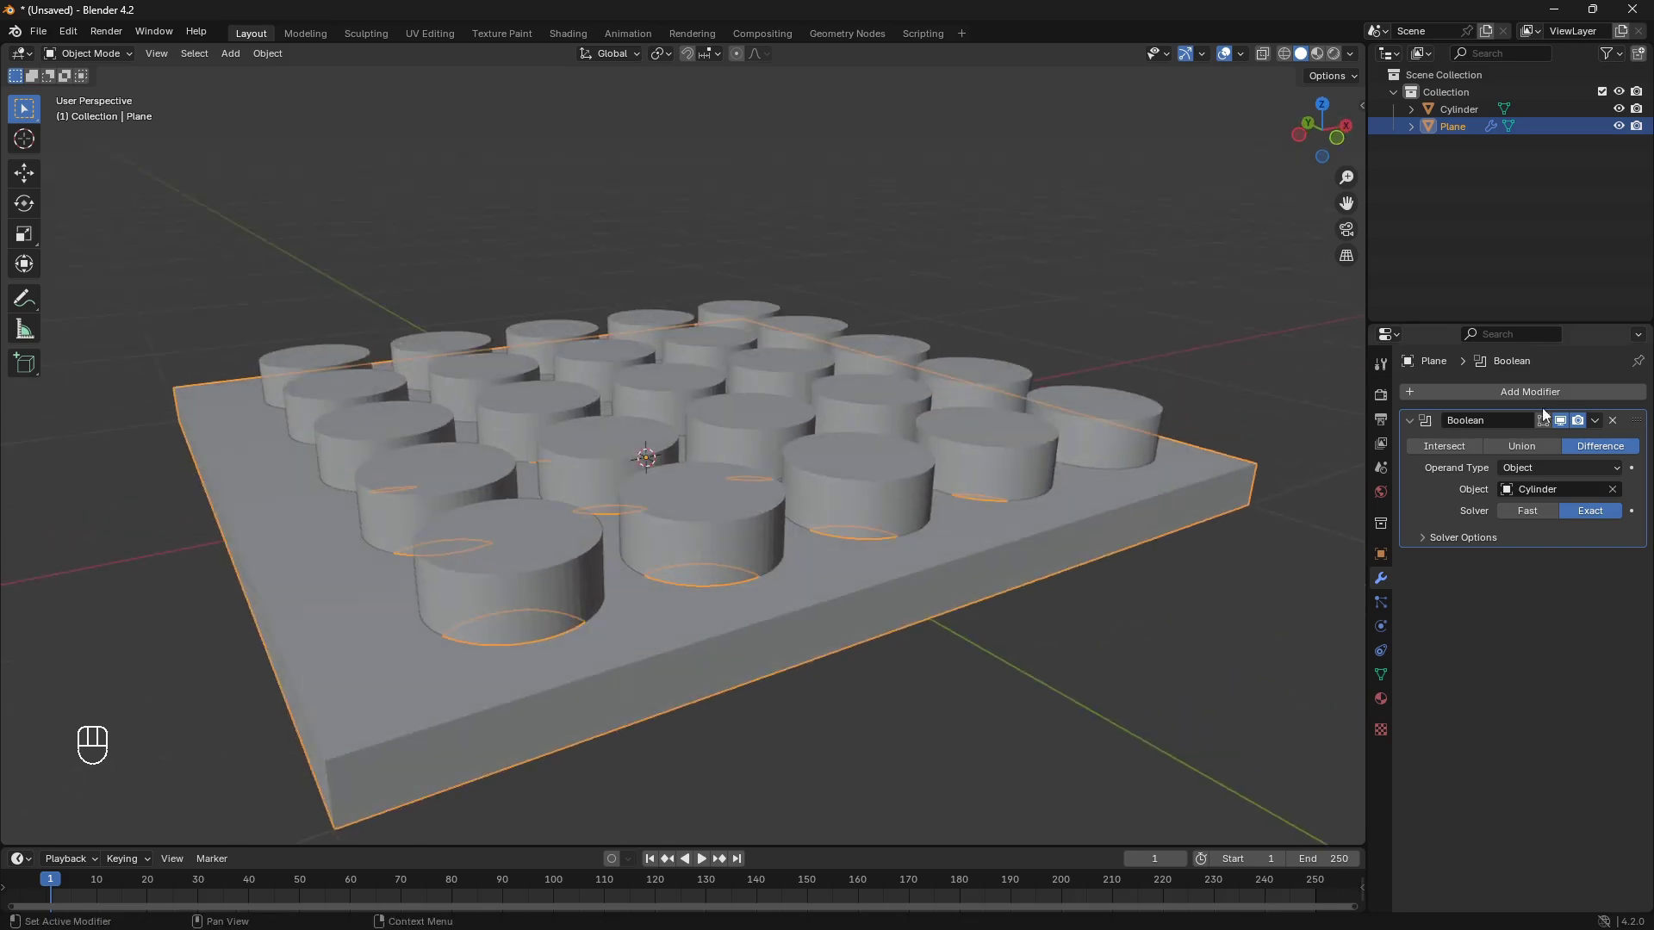
click(1594, 422)
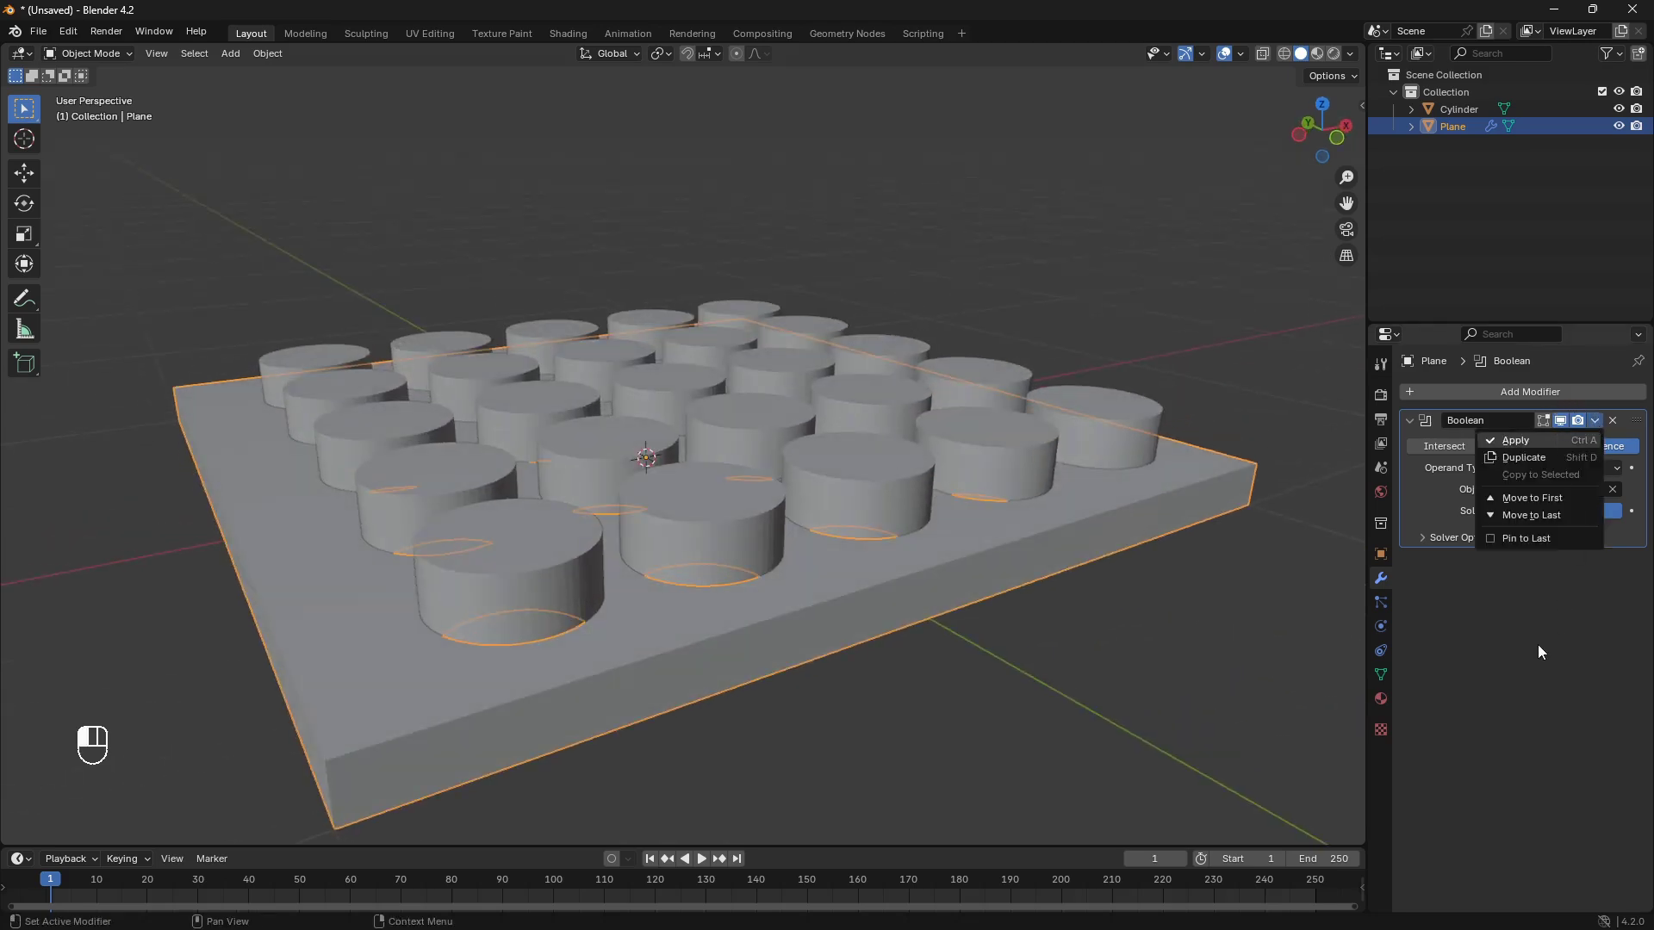
key(ctrl+a)
Step: Delete the cutter cylinders and view the holed slab from the top
click(871, 489)
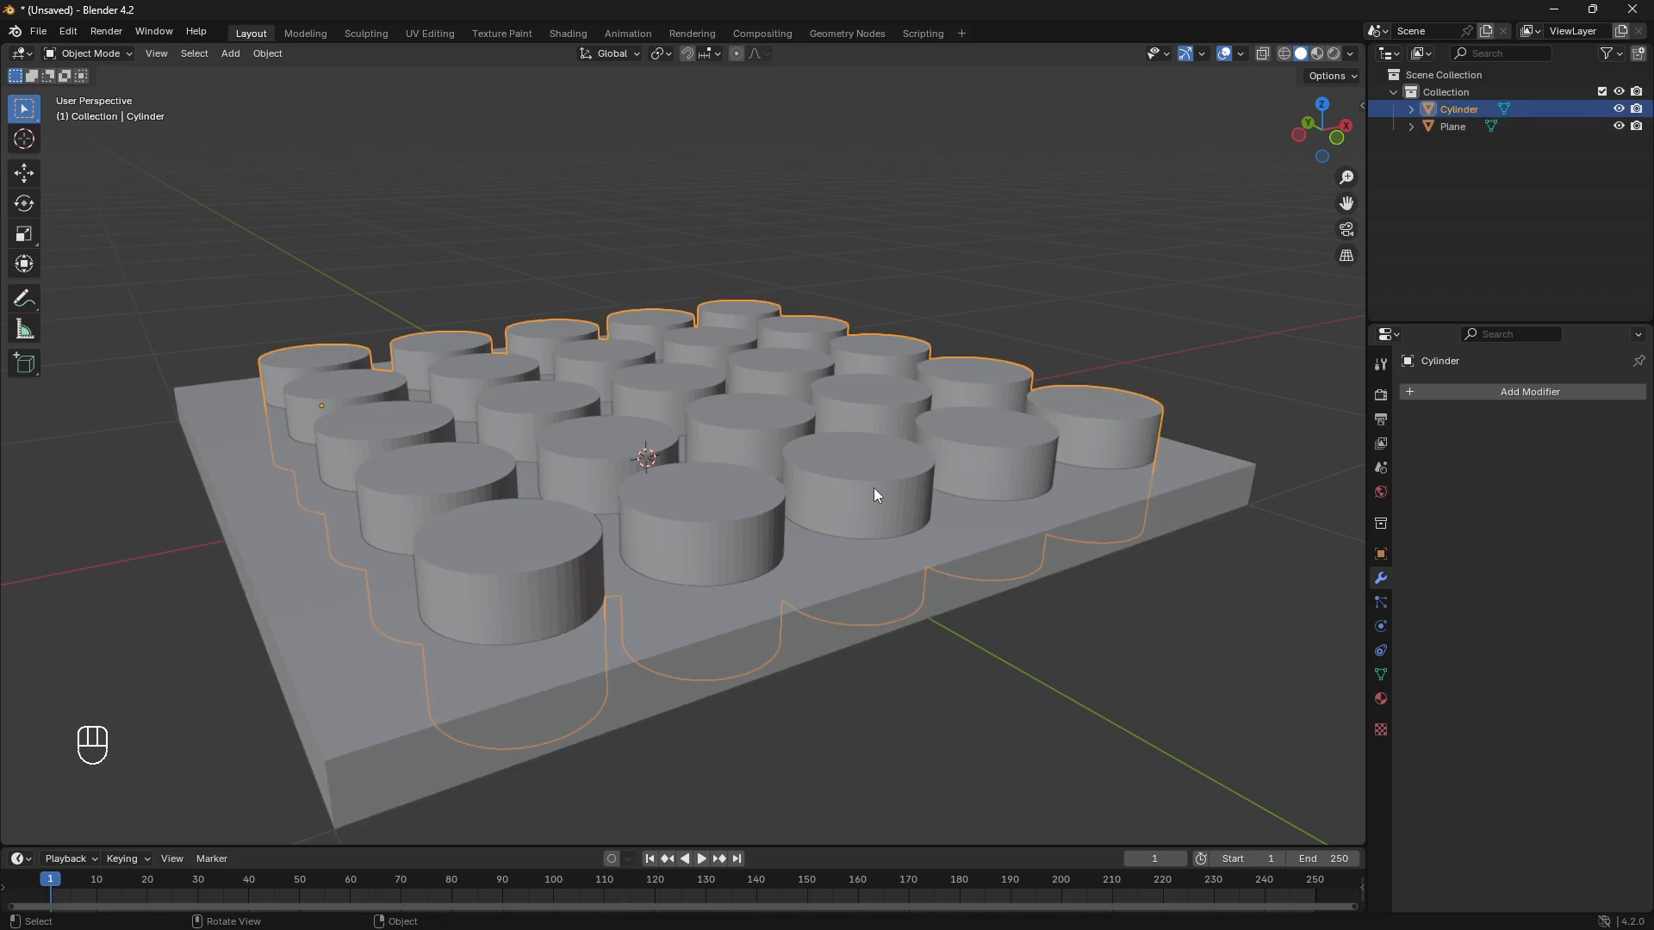
key(x)
click(873, 487)
key(KP_7)
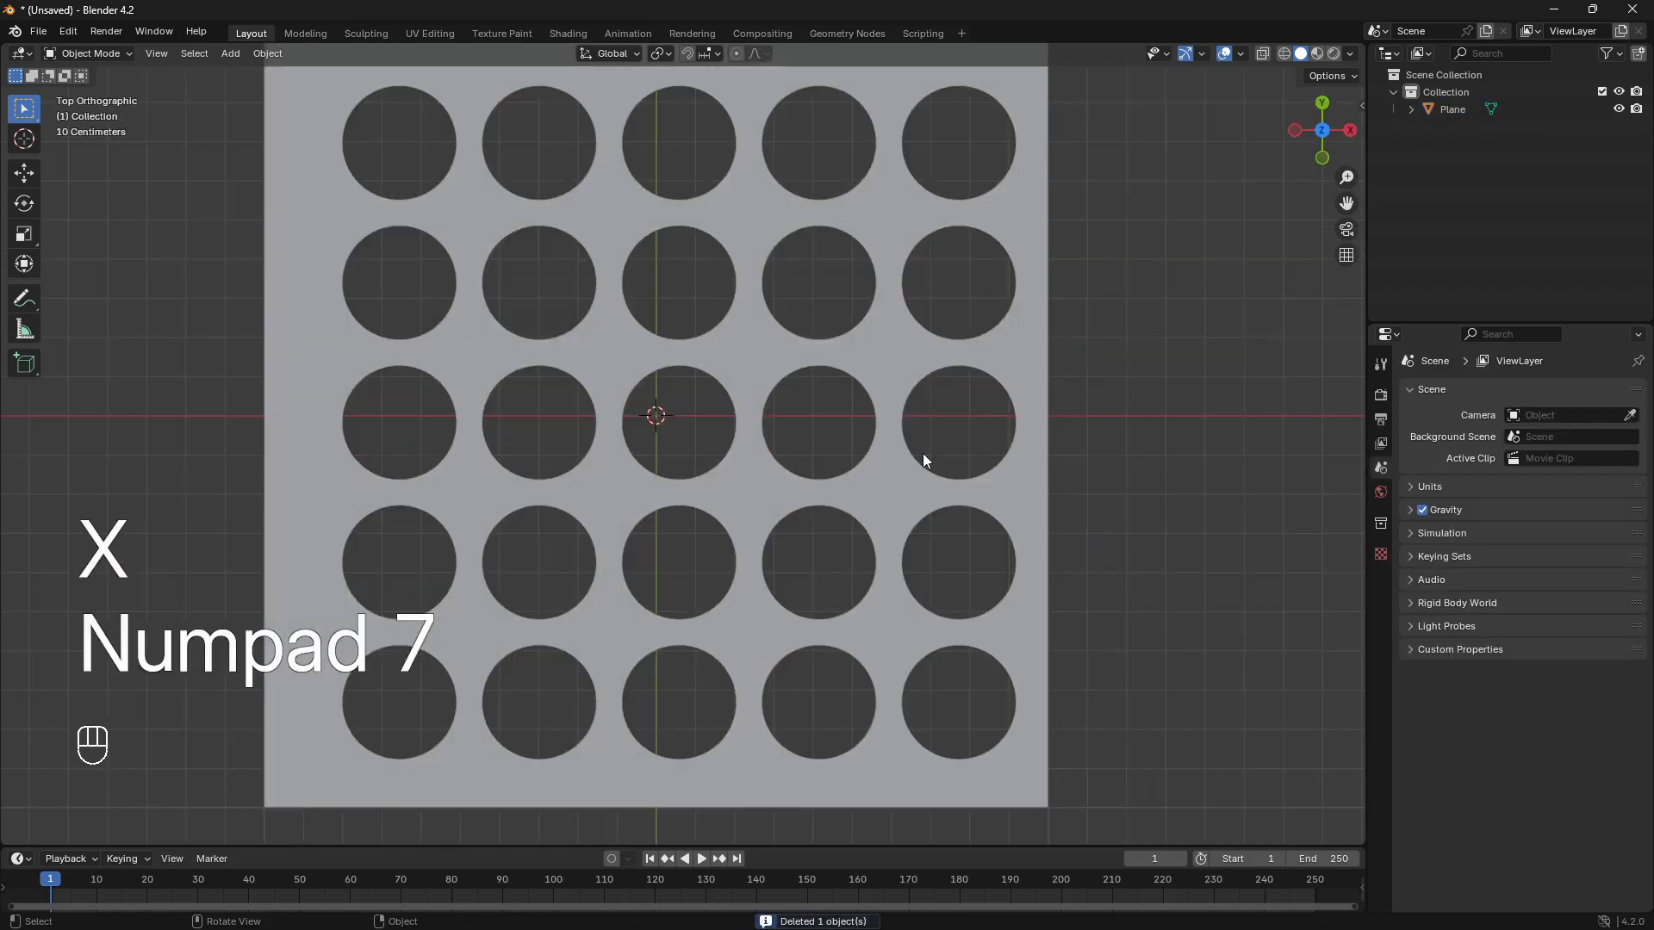
scroll(942, 457, down, 2)
scroll(943, 457, up, 1)
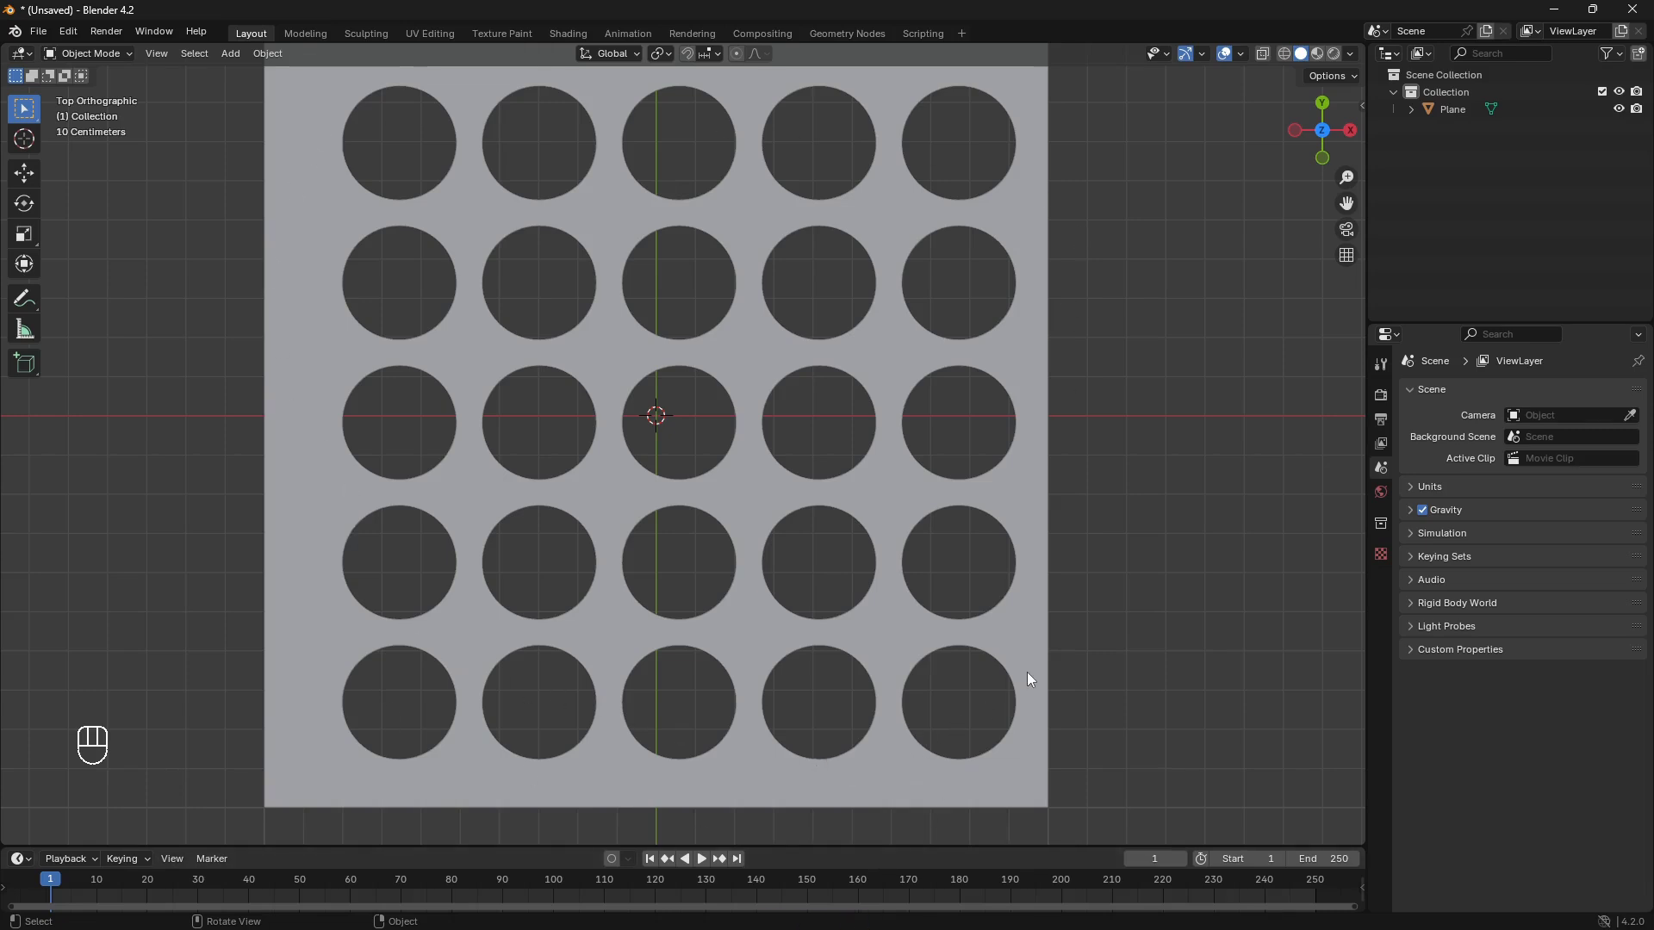
scroll(1016, 665, down, 1)
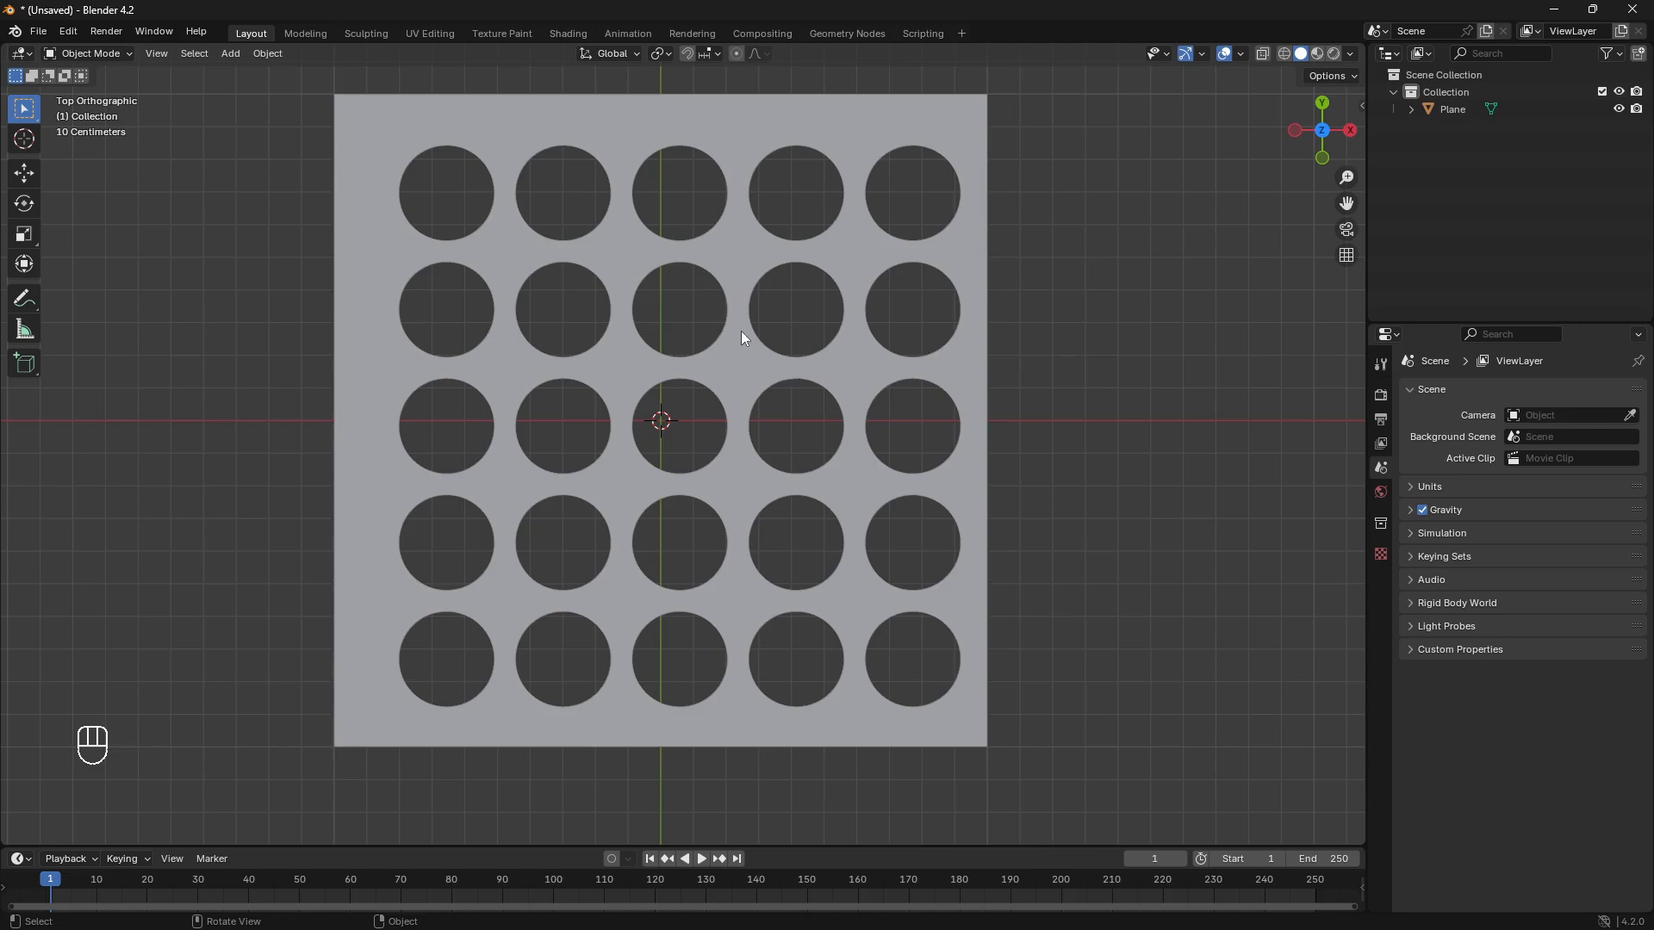
Step: Undo back to the unapplied Boolean, remove the row array and delete the cylinder
key(ctrl+z)
key(ctrl+z)
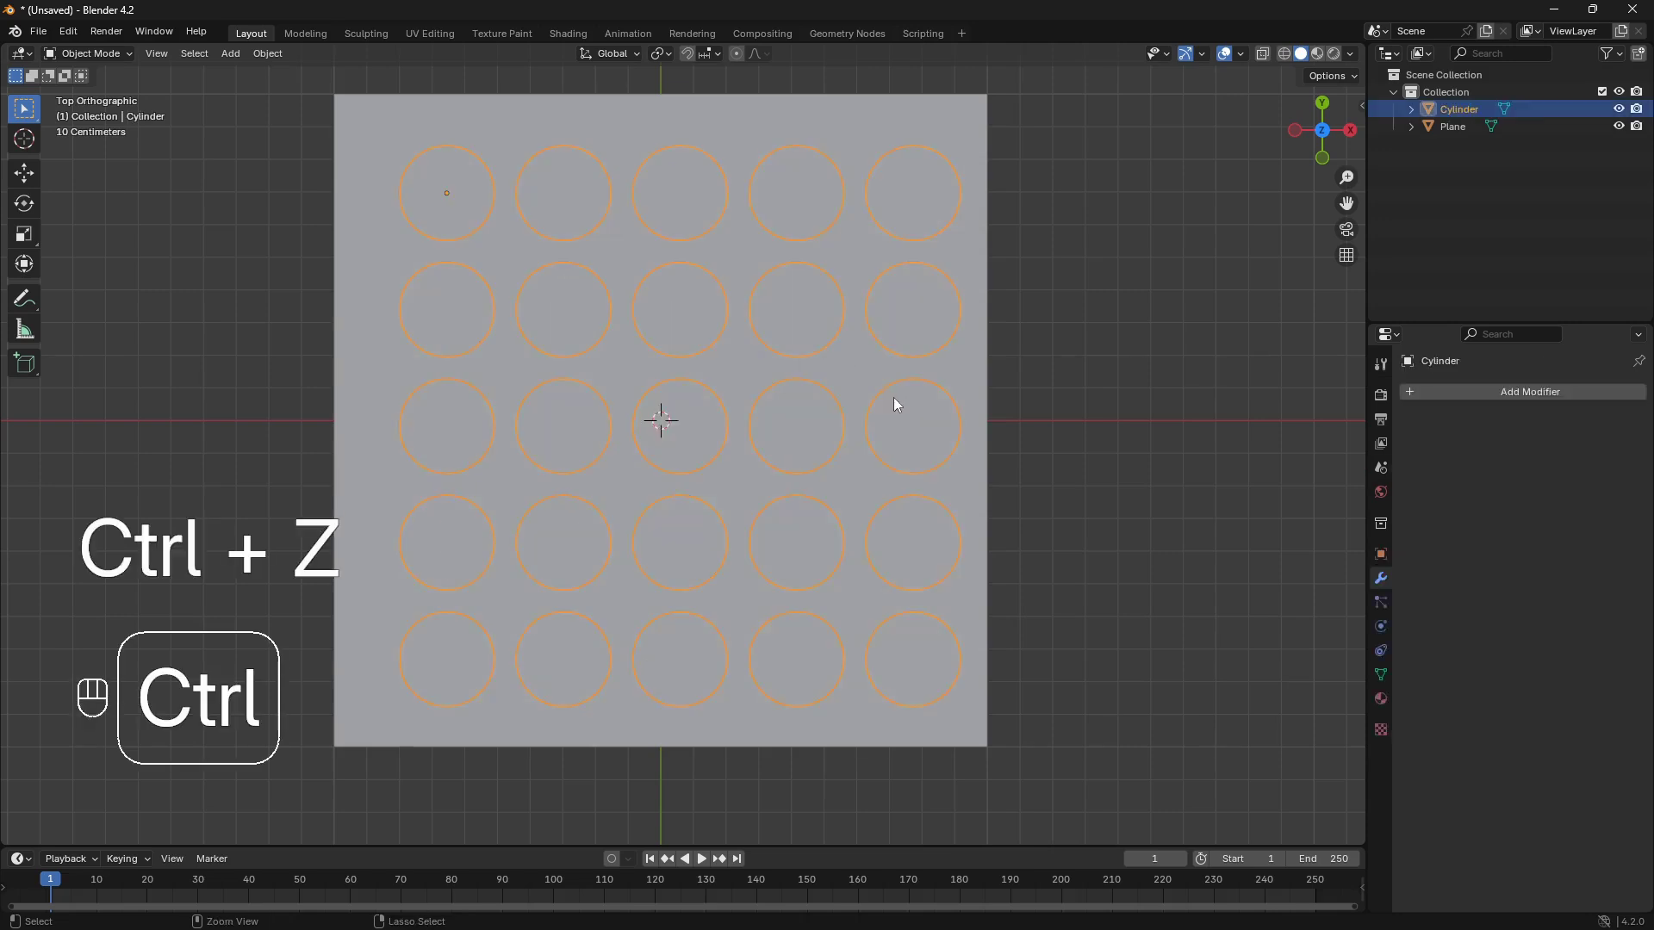
key(ctrl+z)
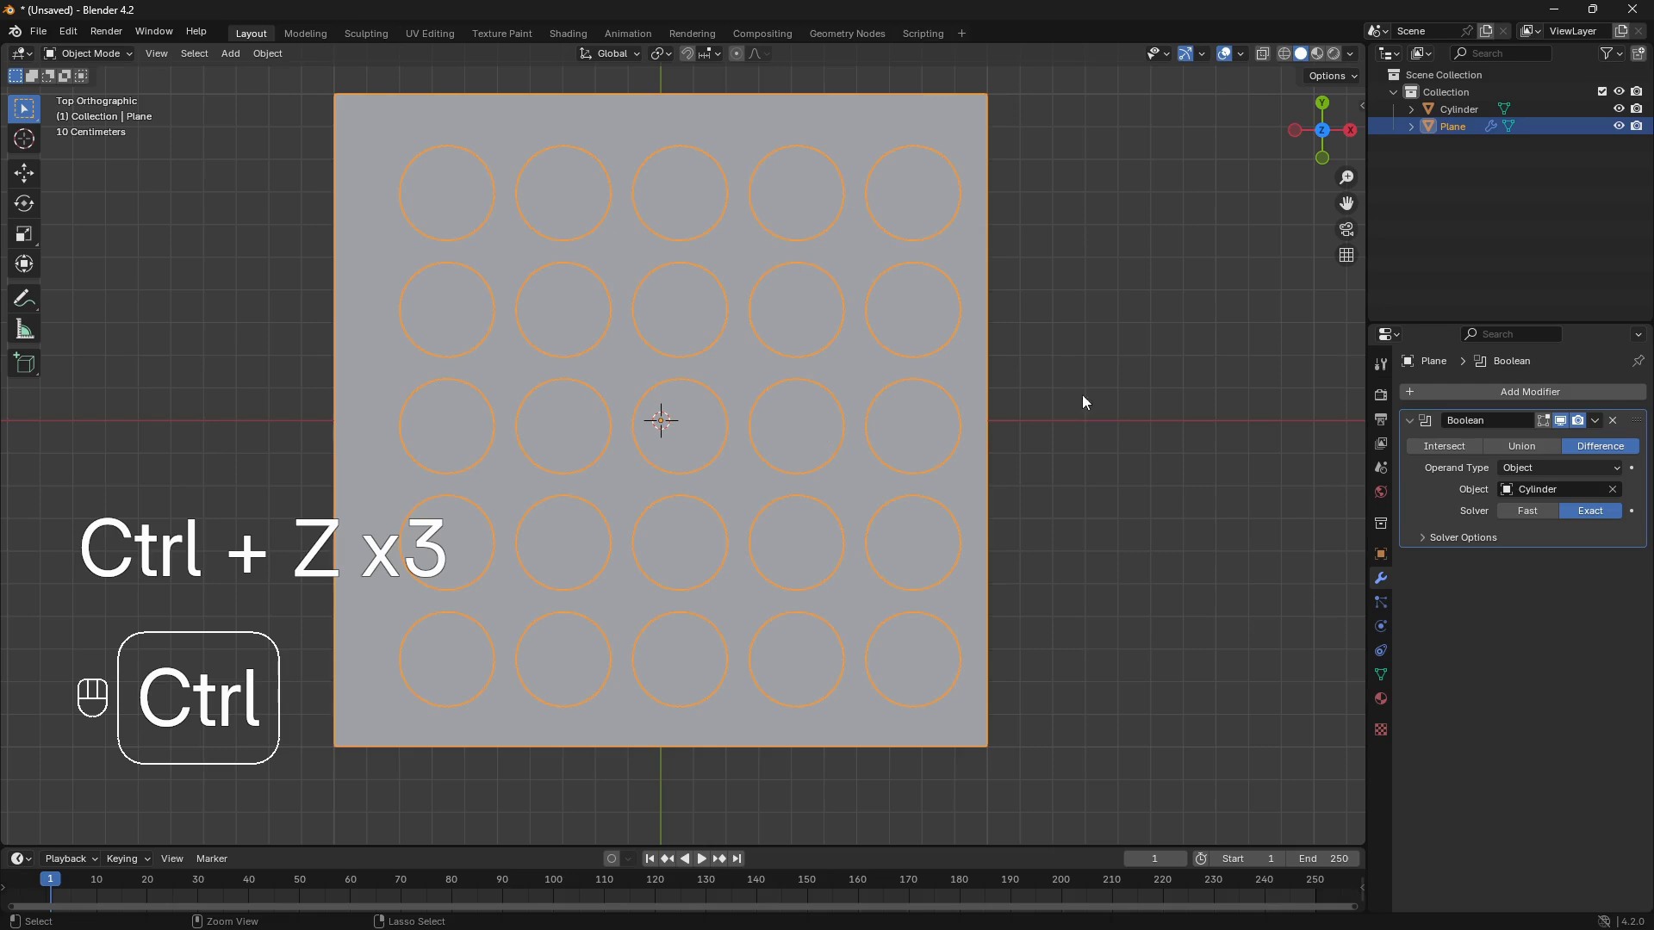
key(ctrl+z)
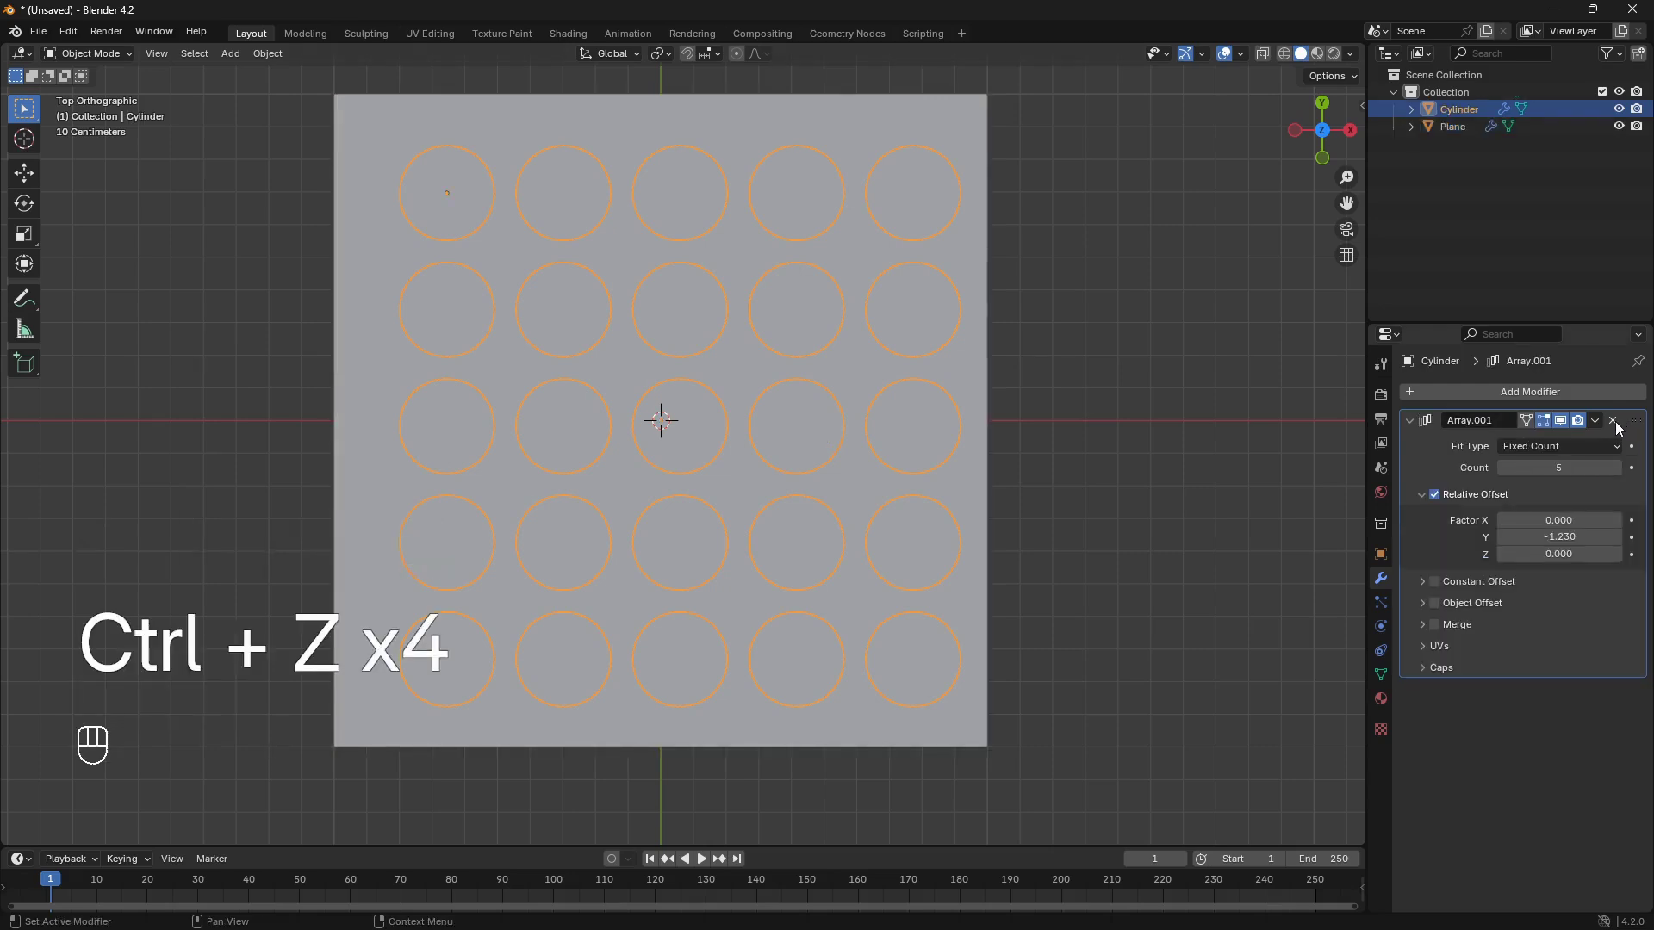
click(1613, 421)
key(x)
click(736, 217)
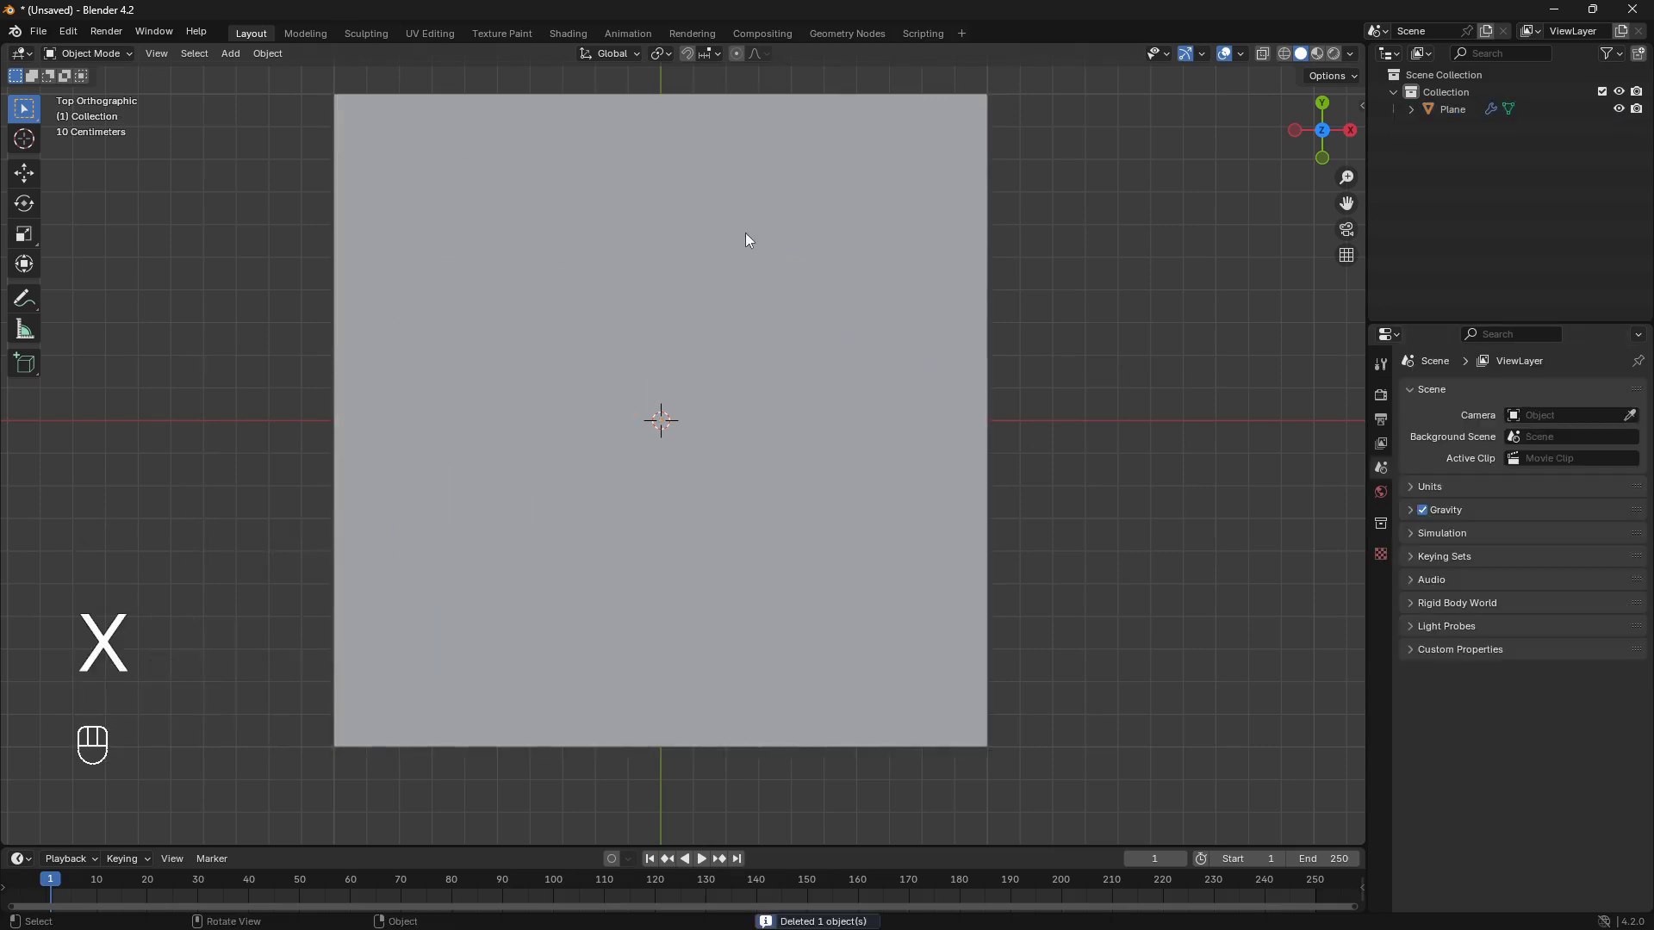
Step: Add a cube scaled to 0.288 and set it as the slab's Boolean cutting object
key(shift+a)
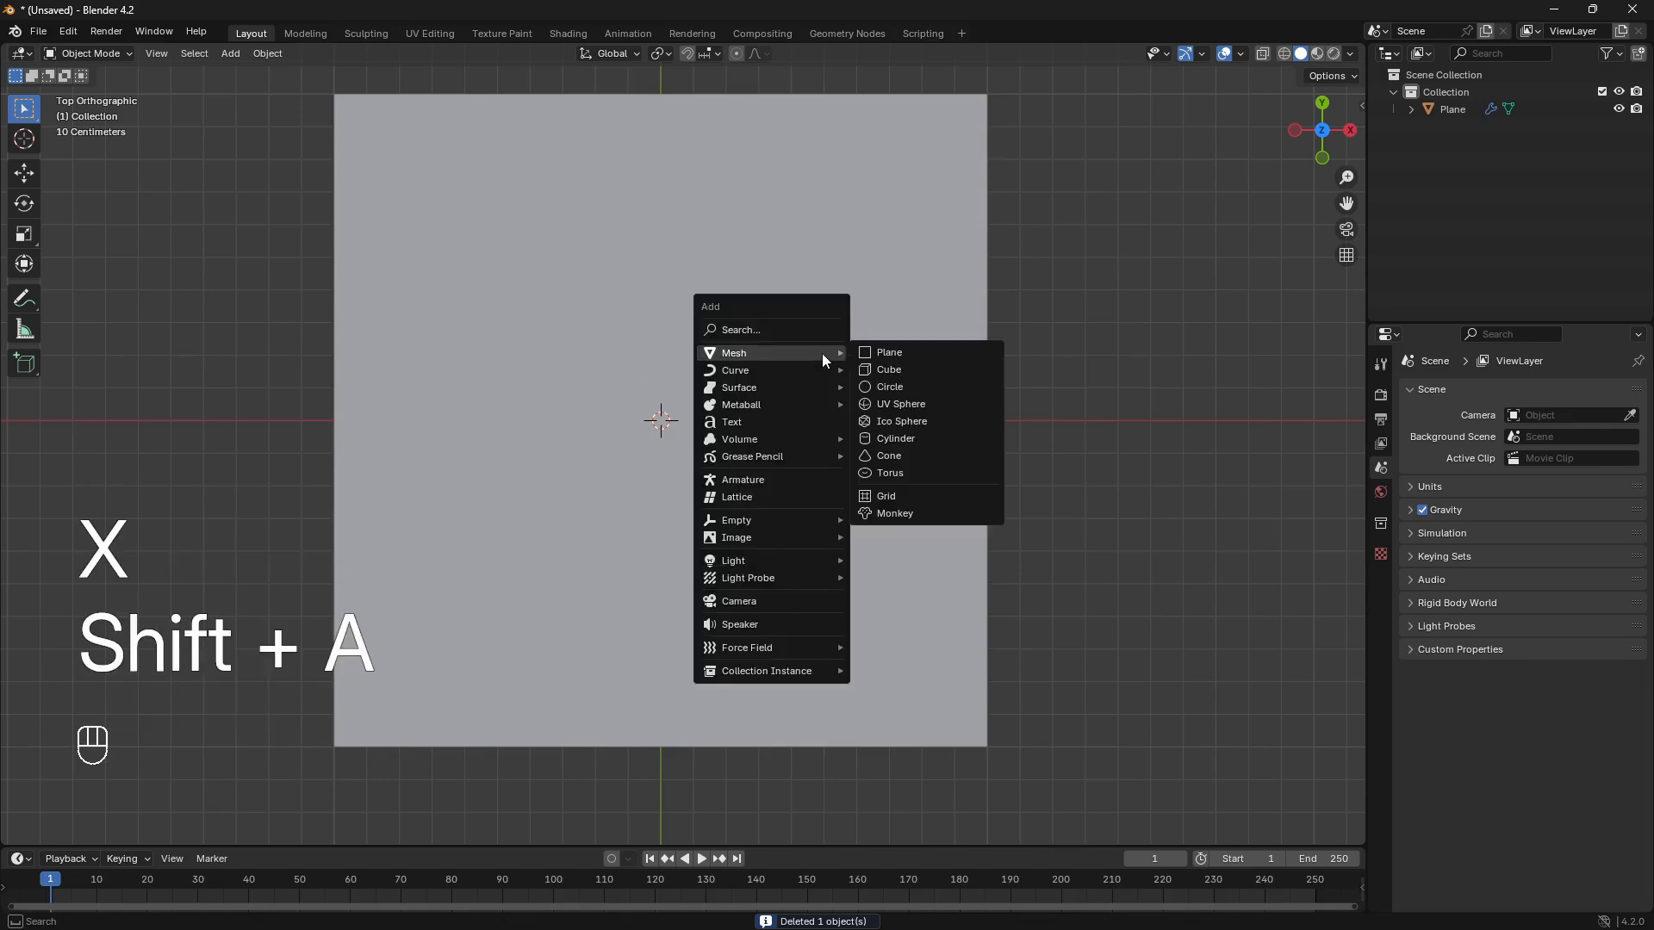
click(916, 369)
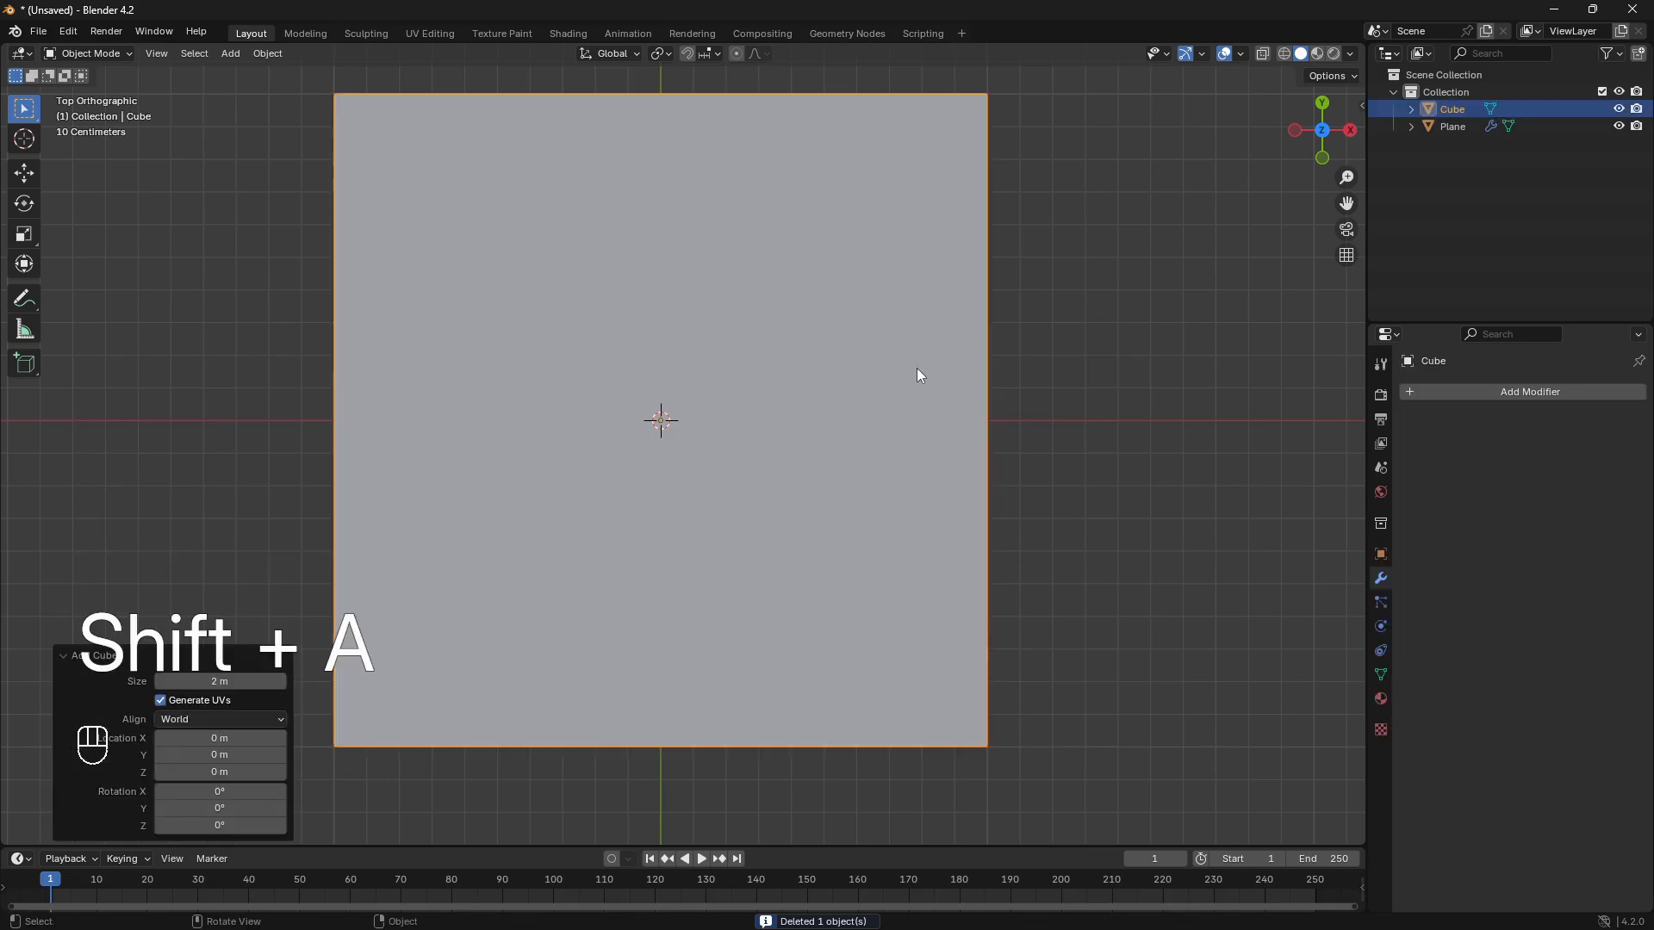
middle_drag(768, 473, 855, 385)
key(s)
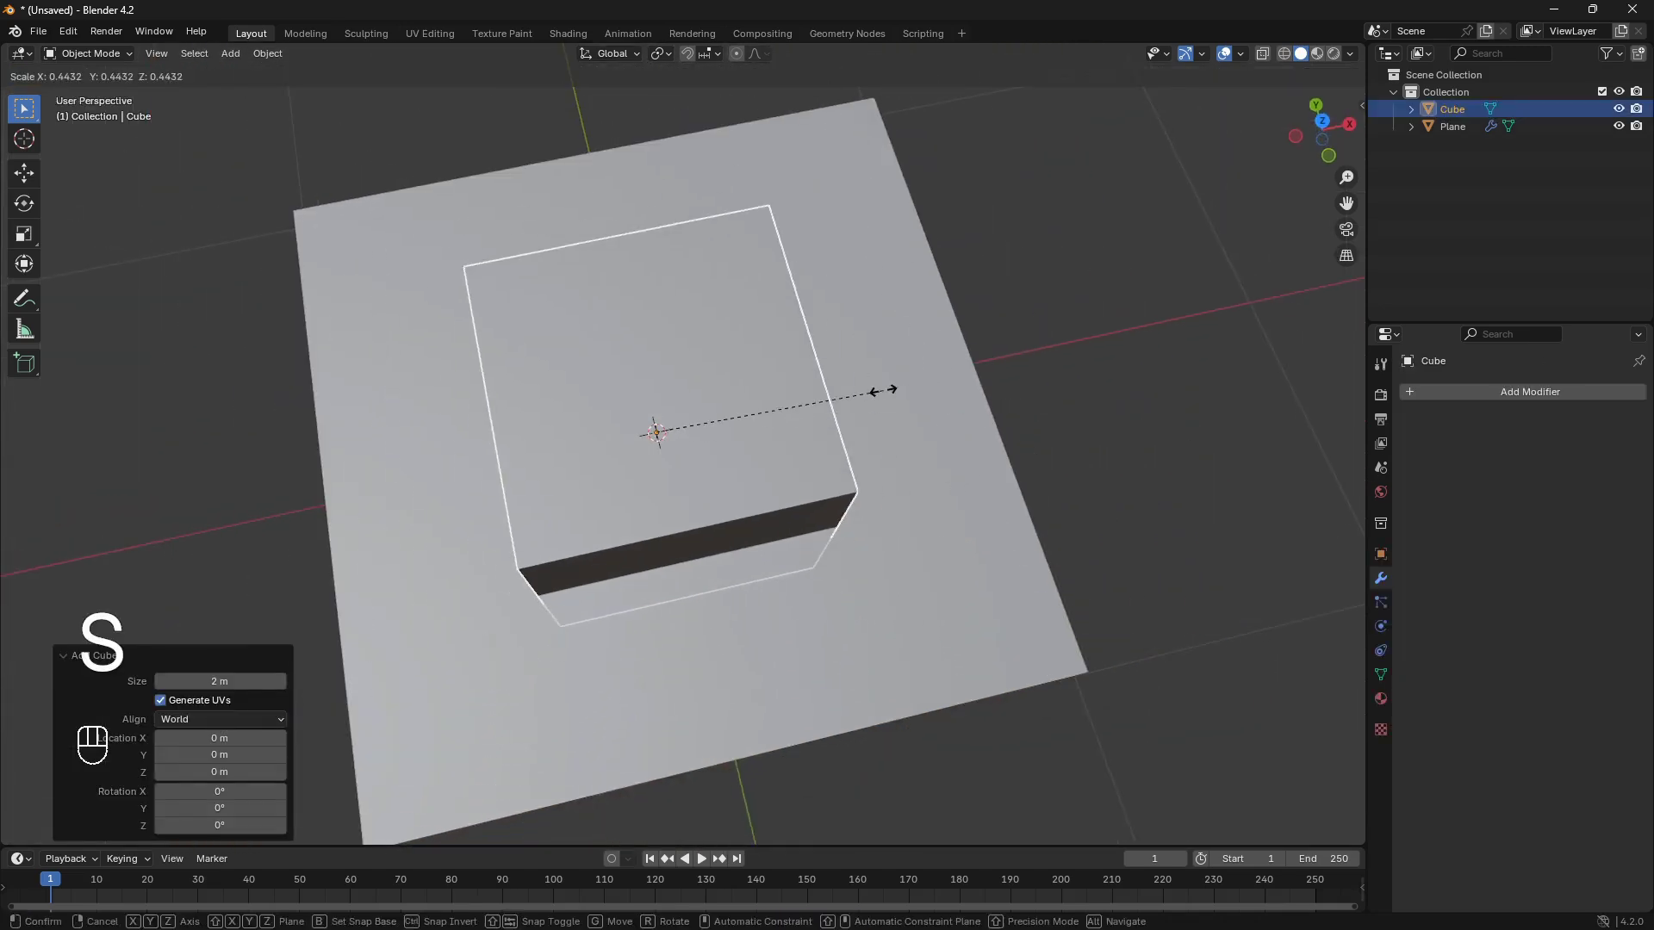
click(794, 372)
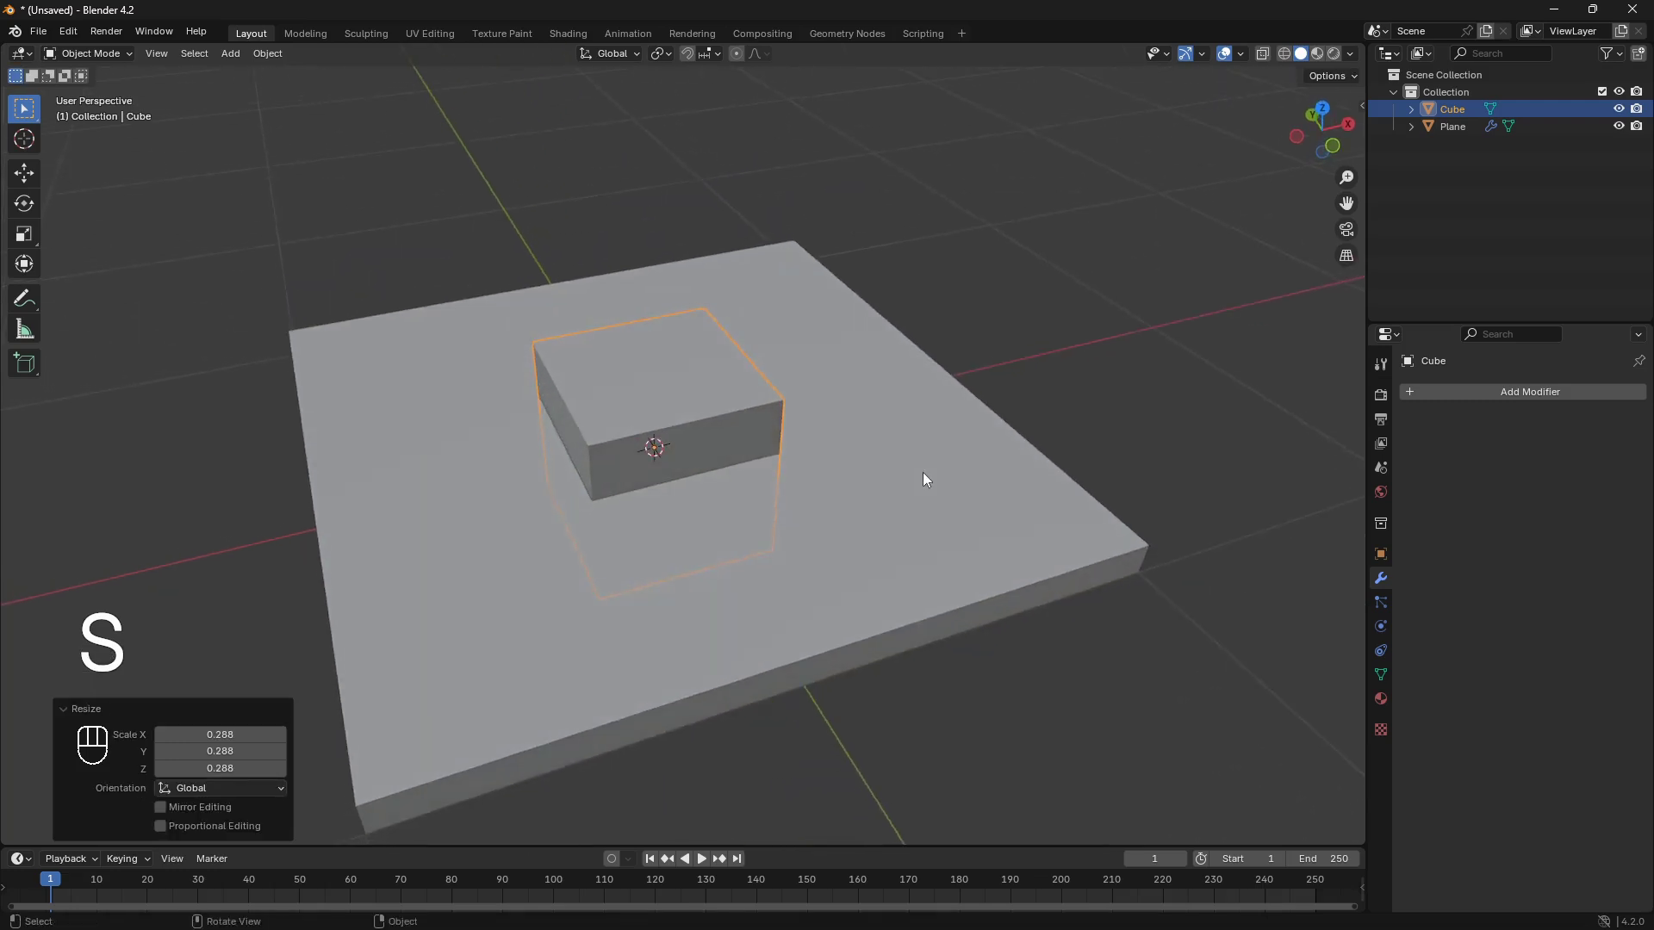
click(922, 472)
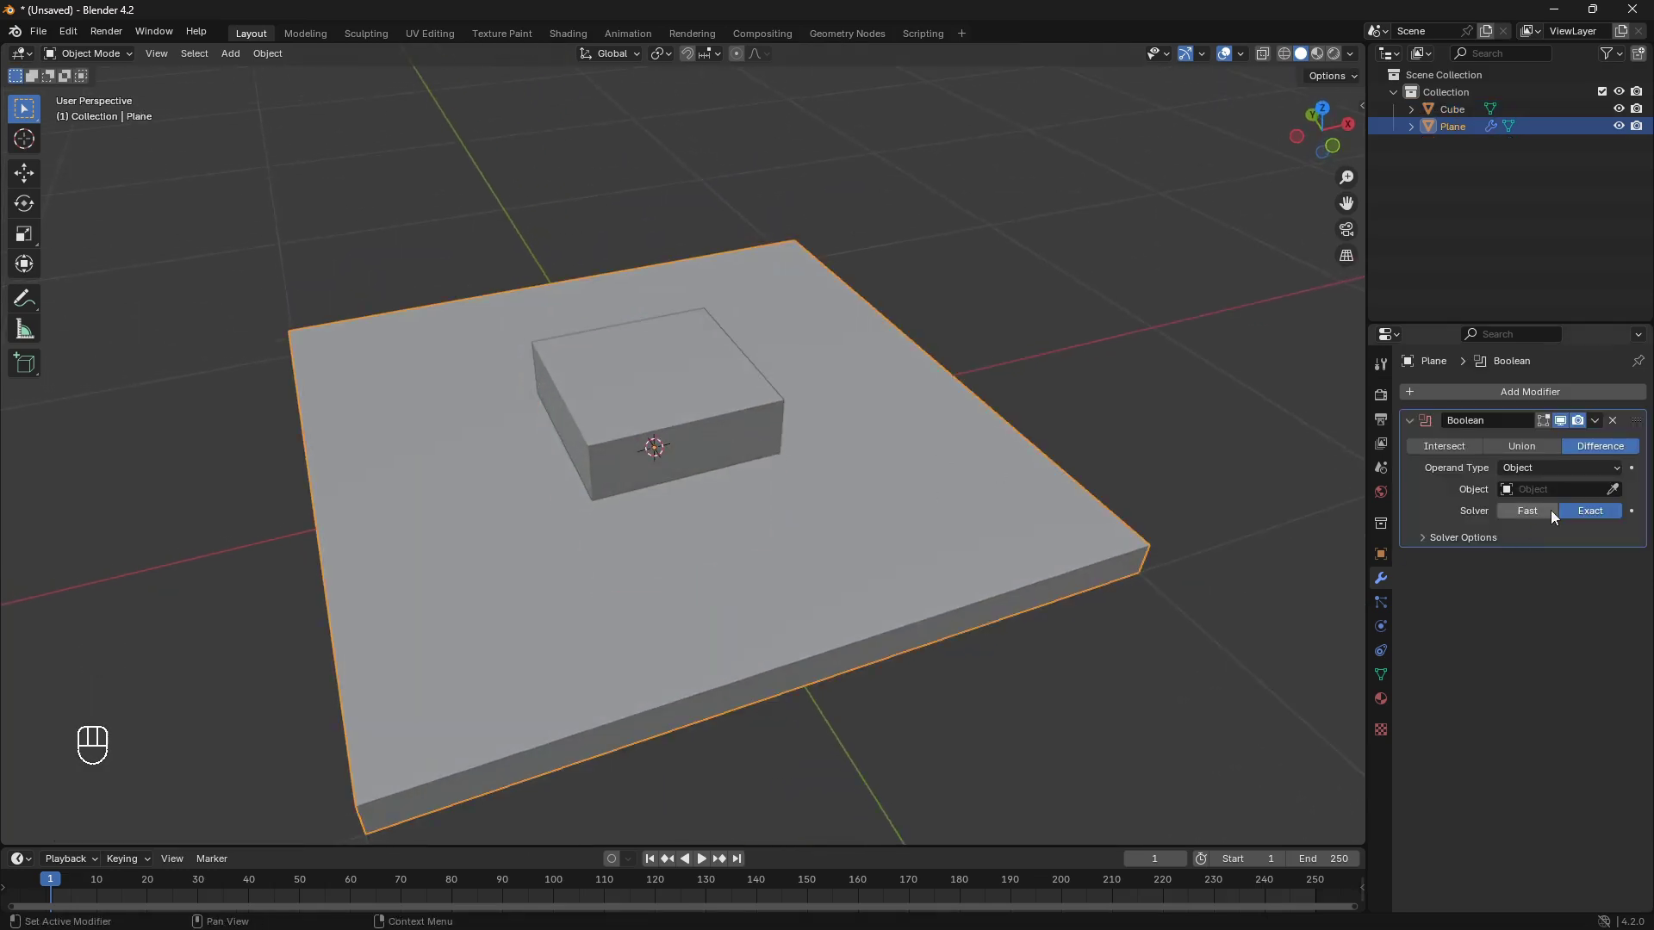
click(1613, 490)
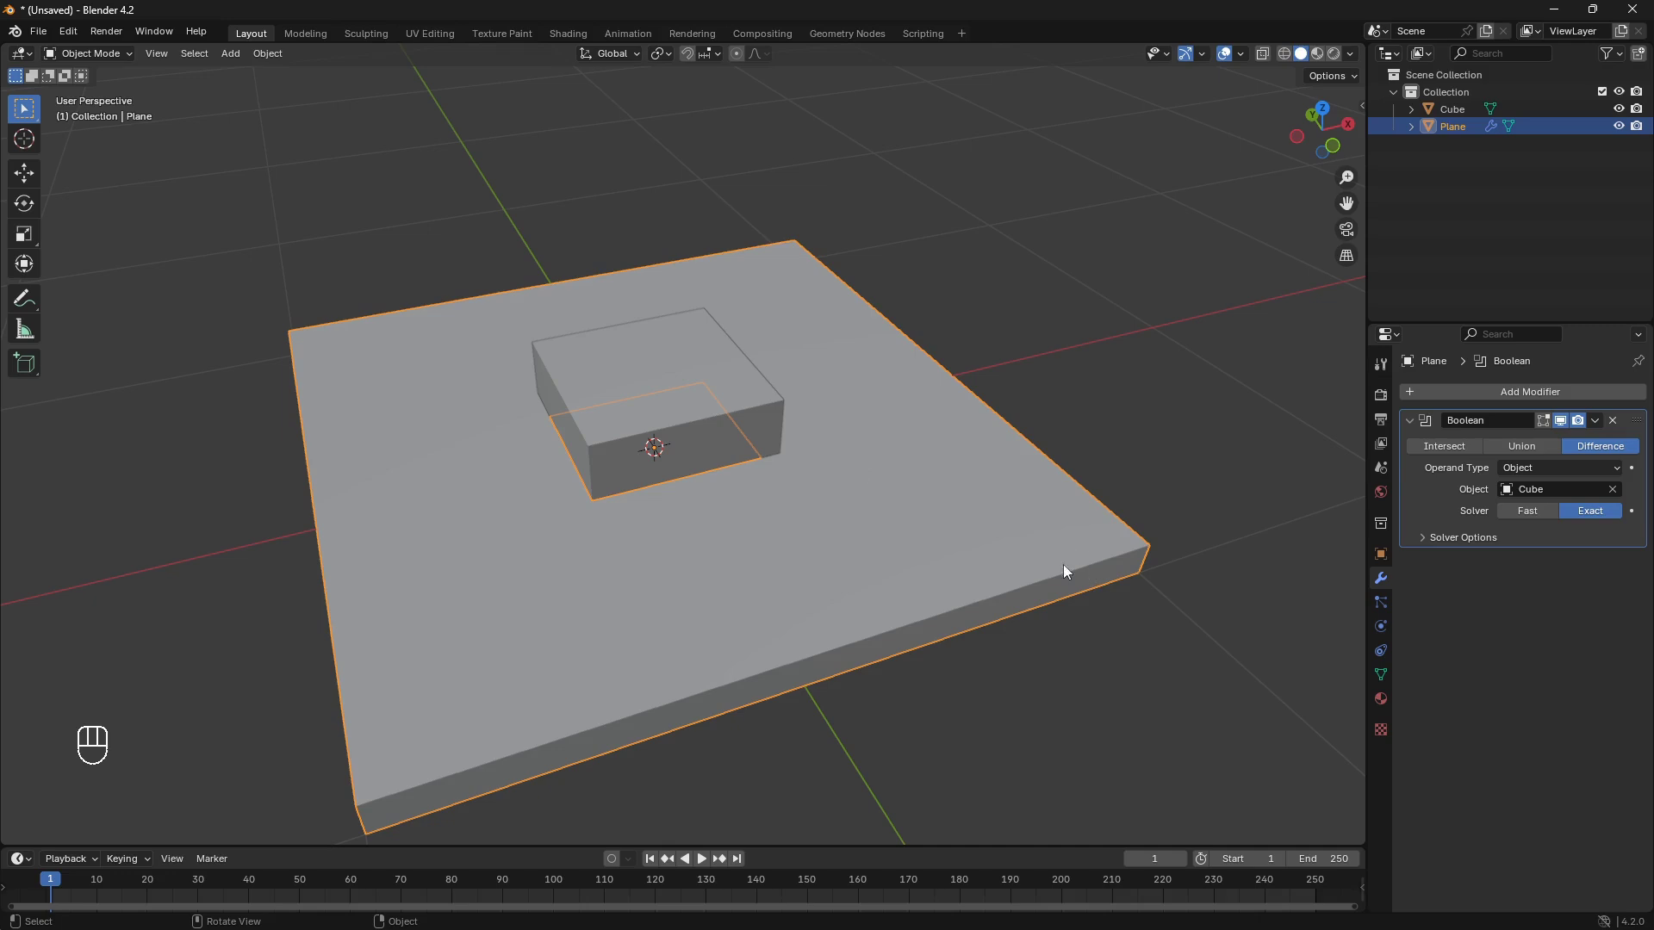
click(704, 360)
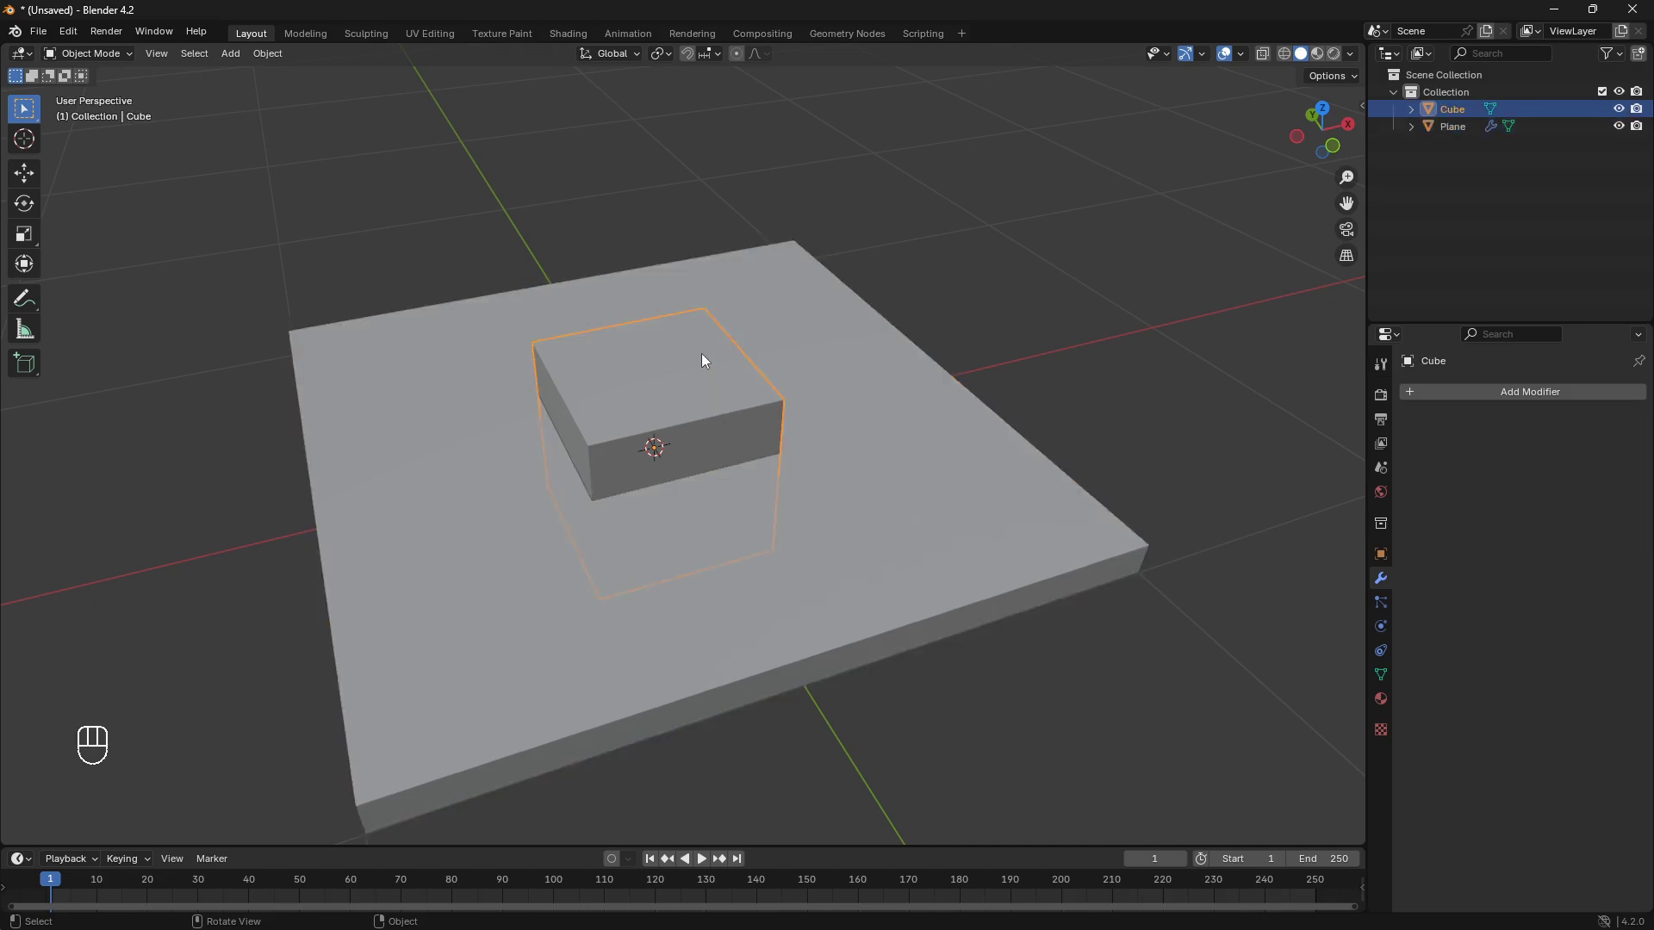
Step: In Edit Mode from a top wireframe view, subdivide the cube once
key(Tab)
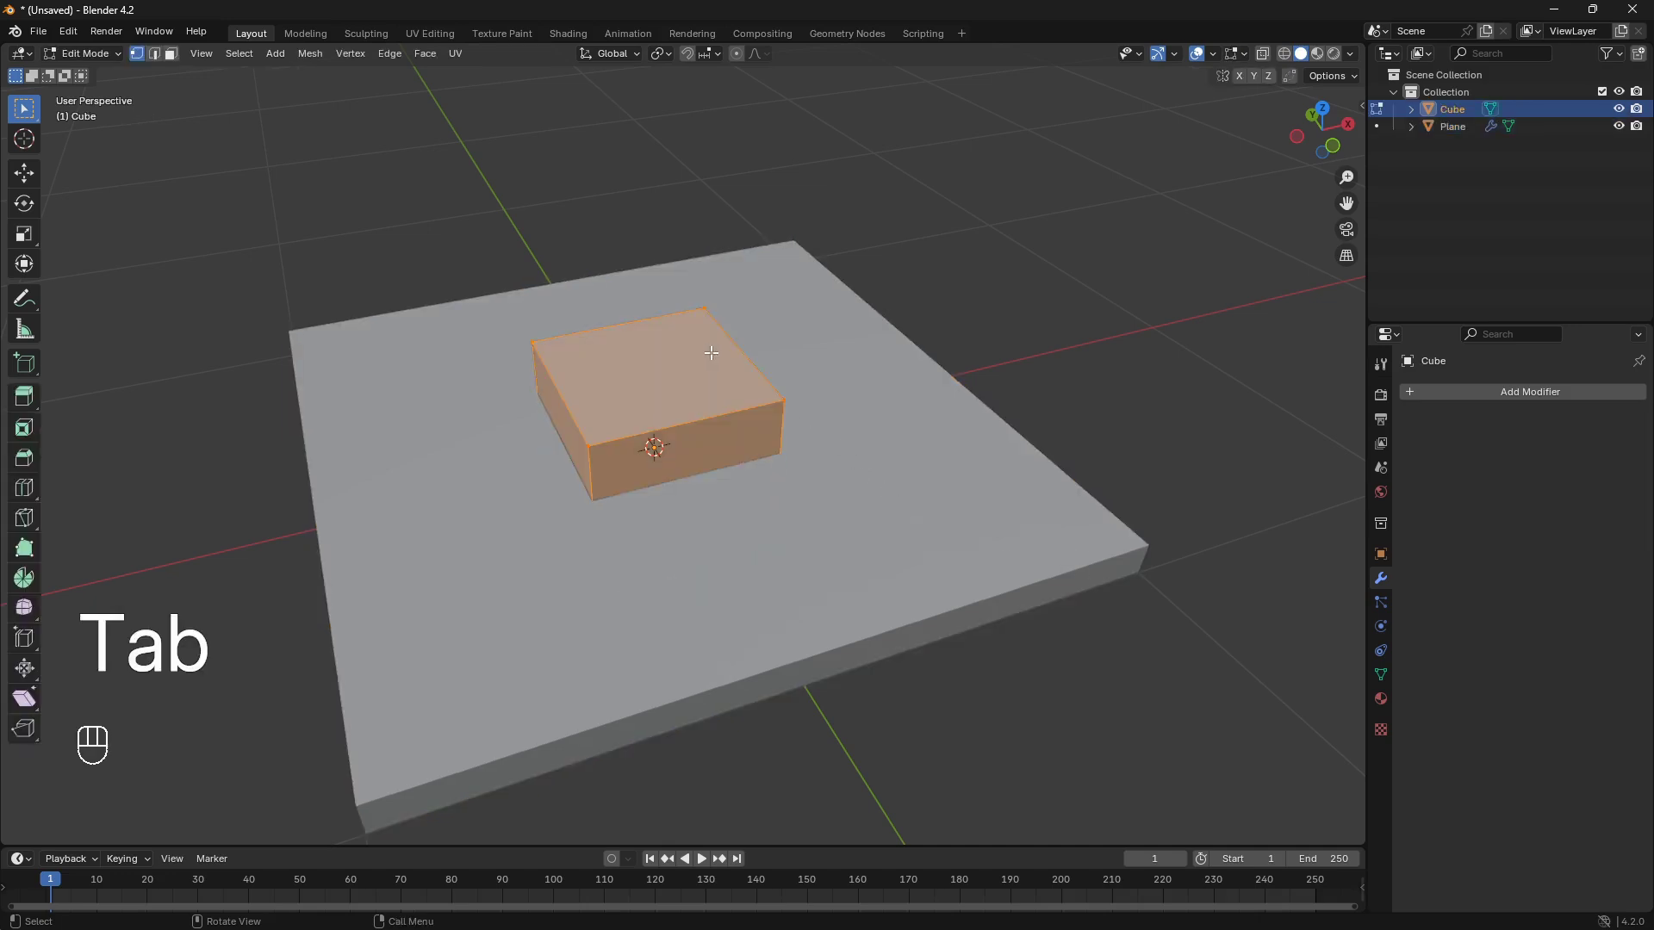
key(KP_7)
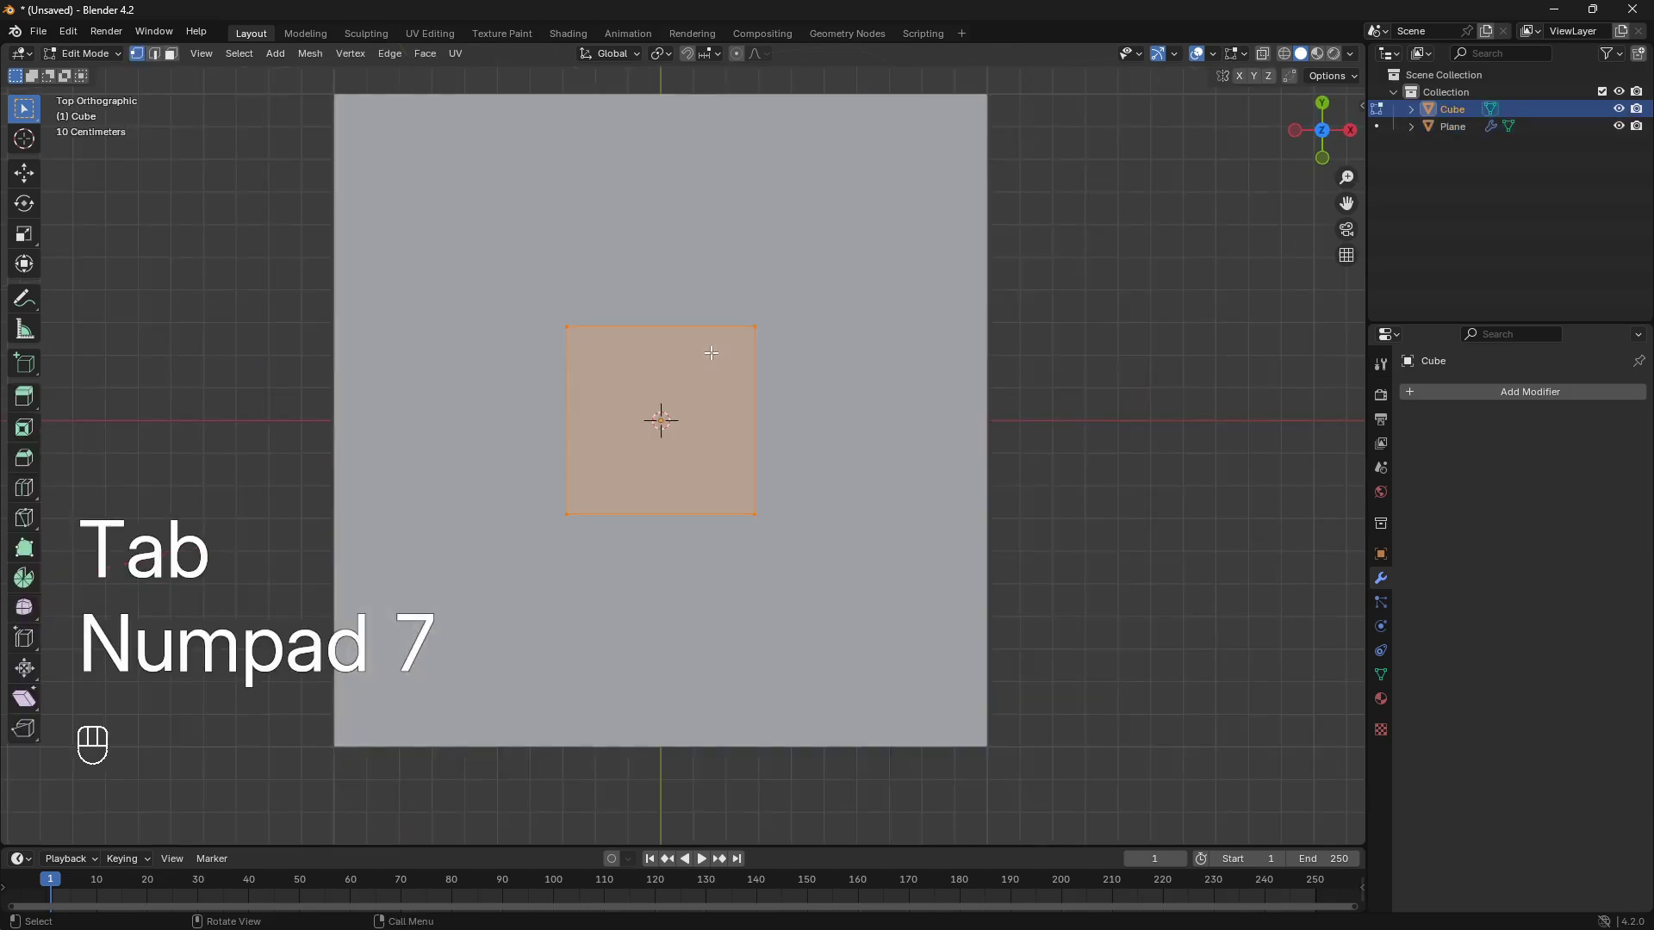
click(1286, 53)
scroll(1033, 438, up, 3)
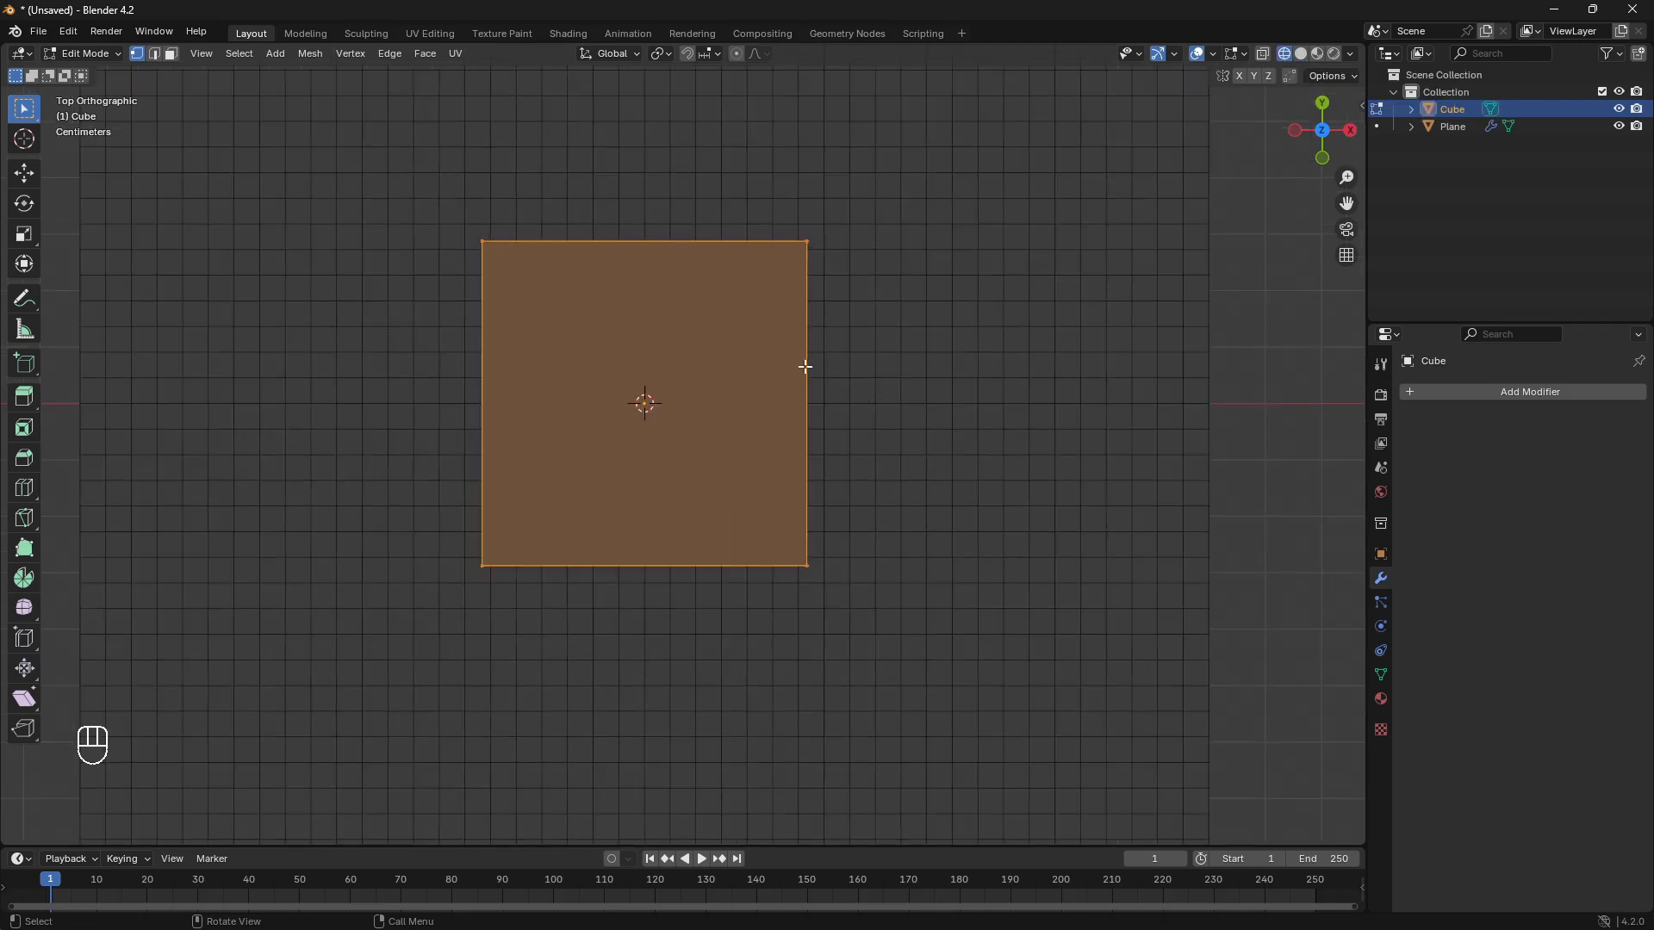
right_click(726, 345)
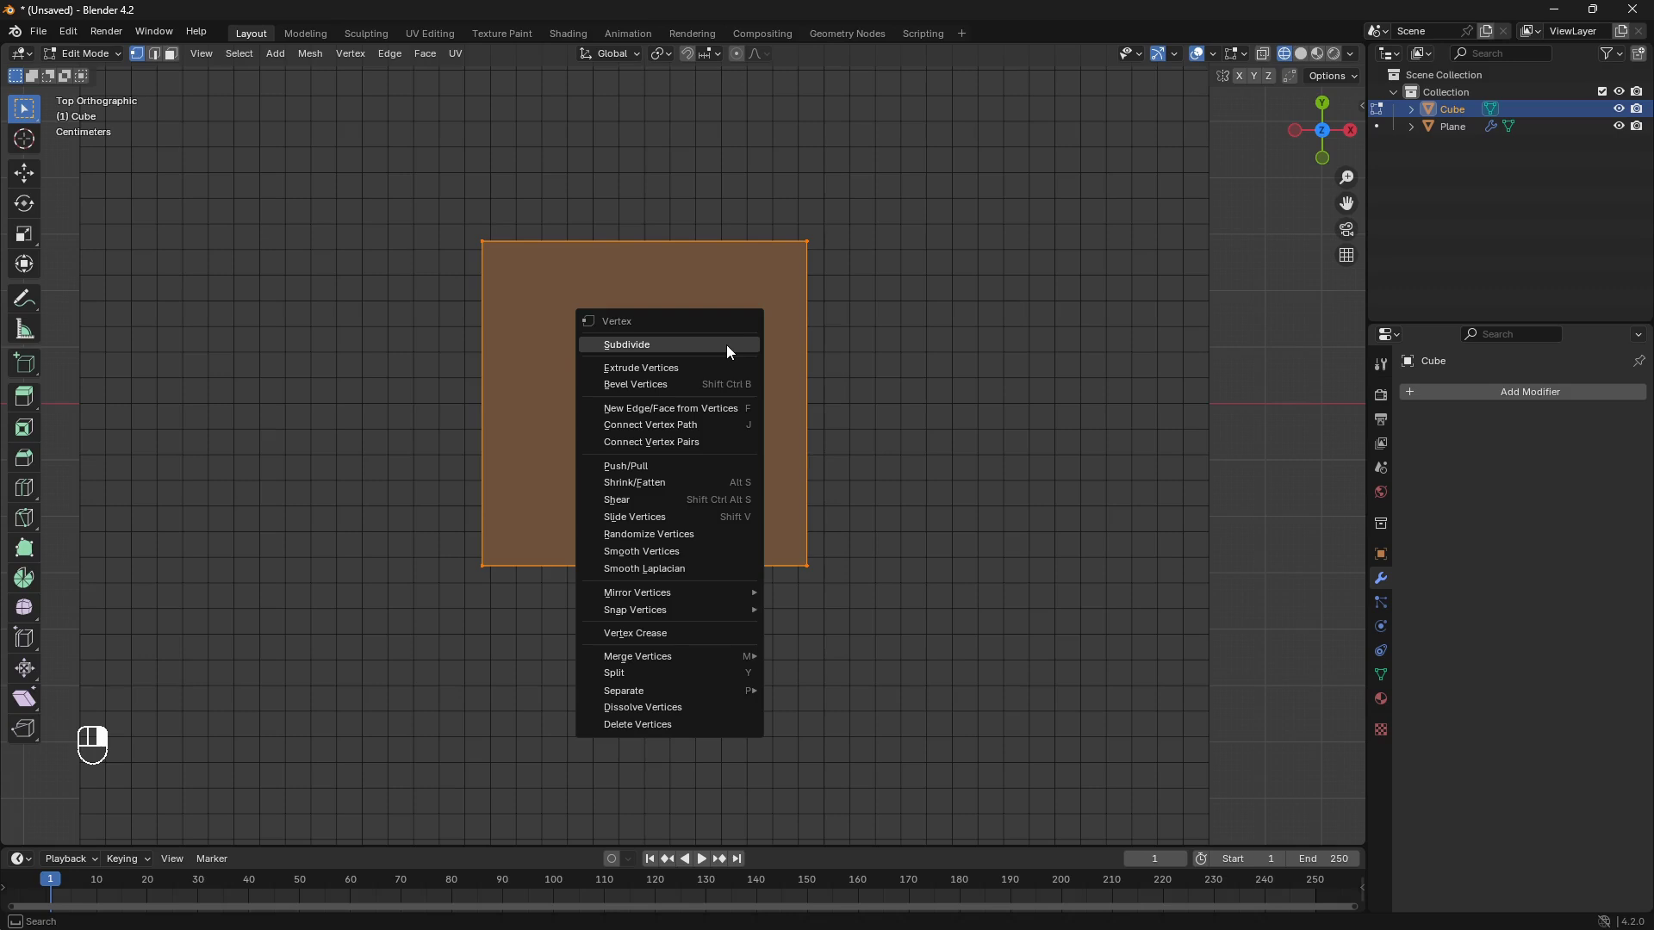
click(726, 345)
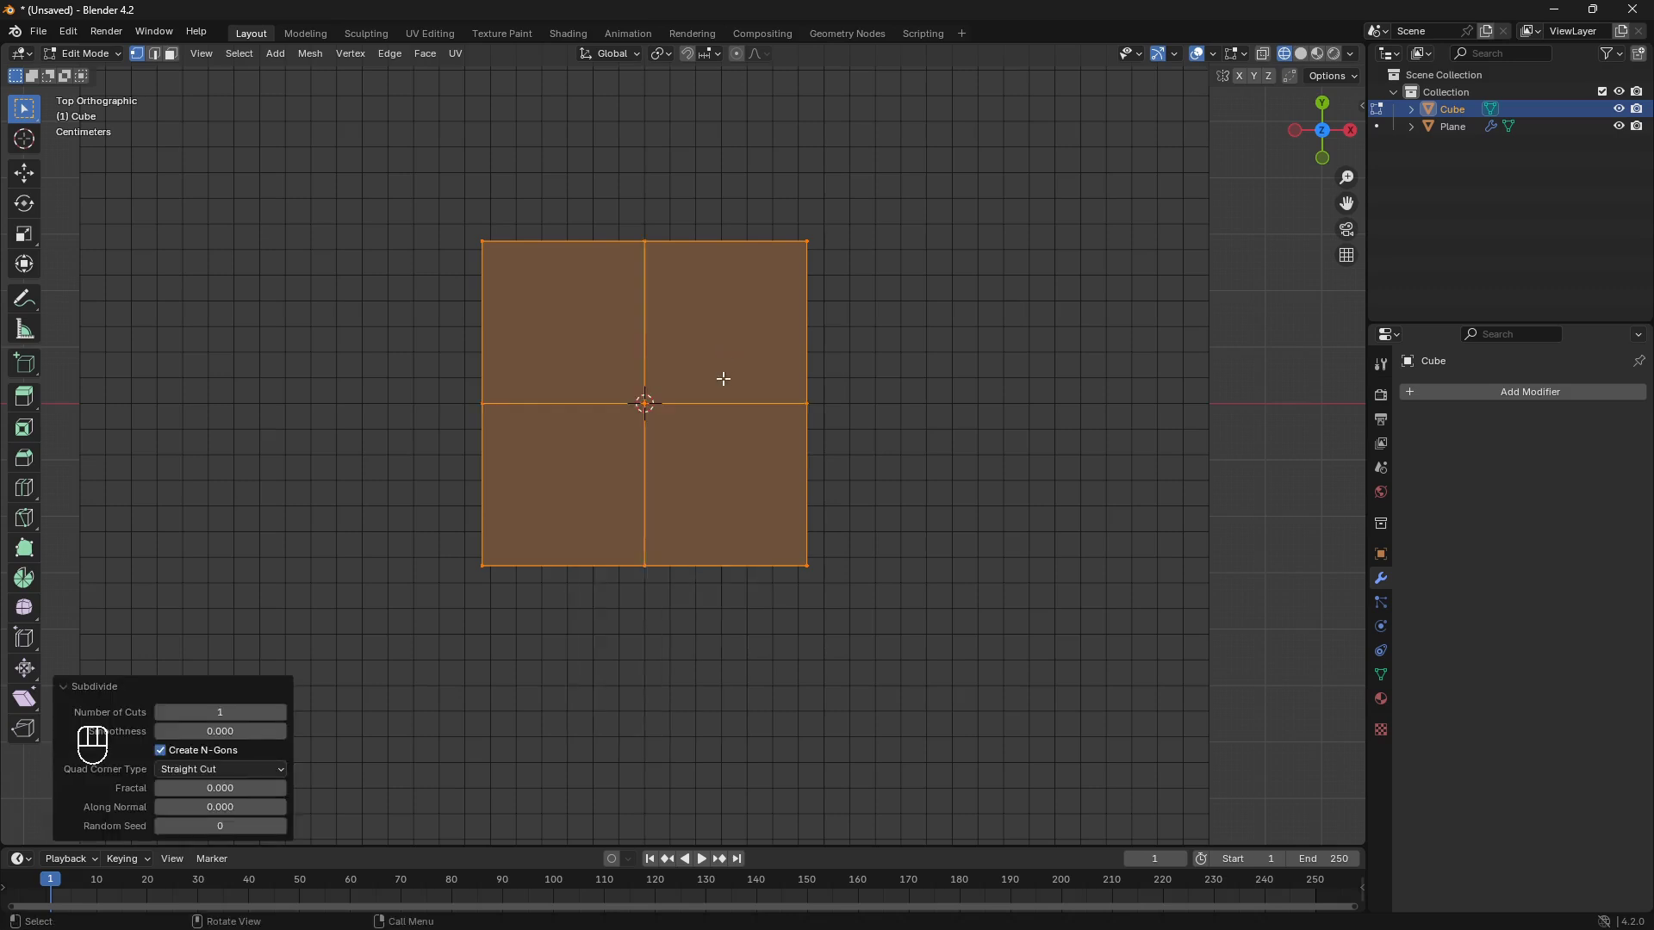
shift+drag(626, 185, 694, 668)
Step: Select the cube's middle column and row of vertices, trying a scale then cancelling it
key(alt+a)
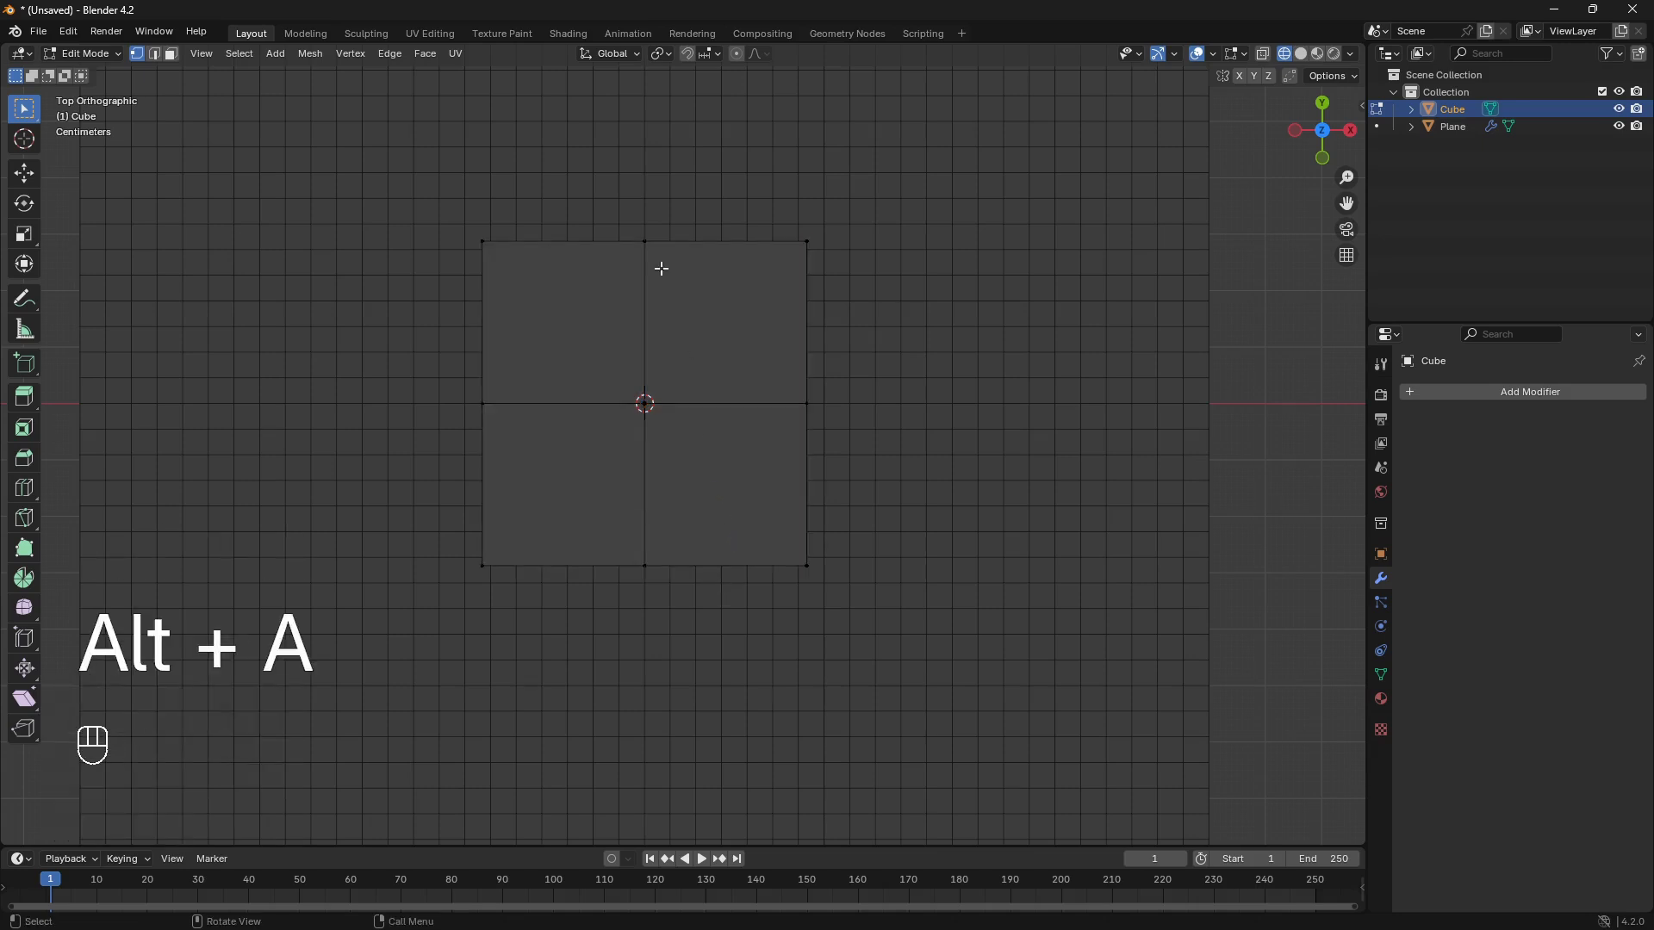
drag(618, 186, 701, 642)
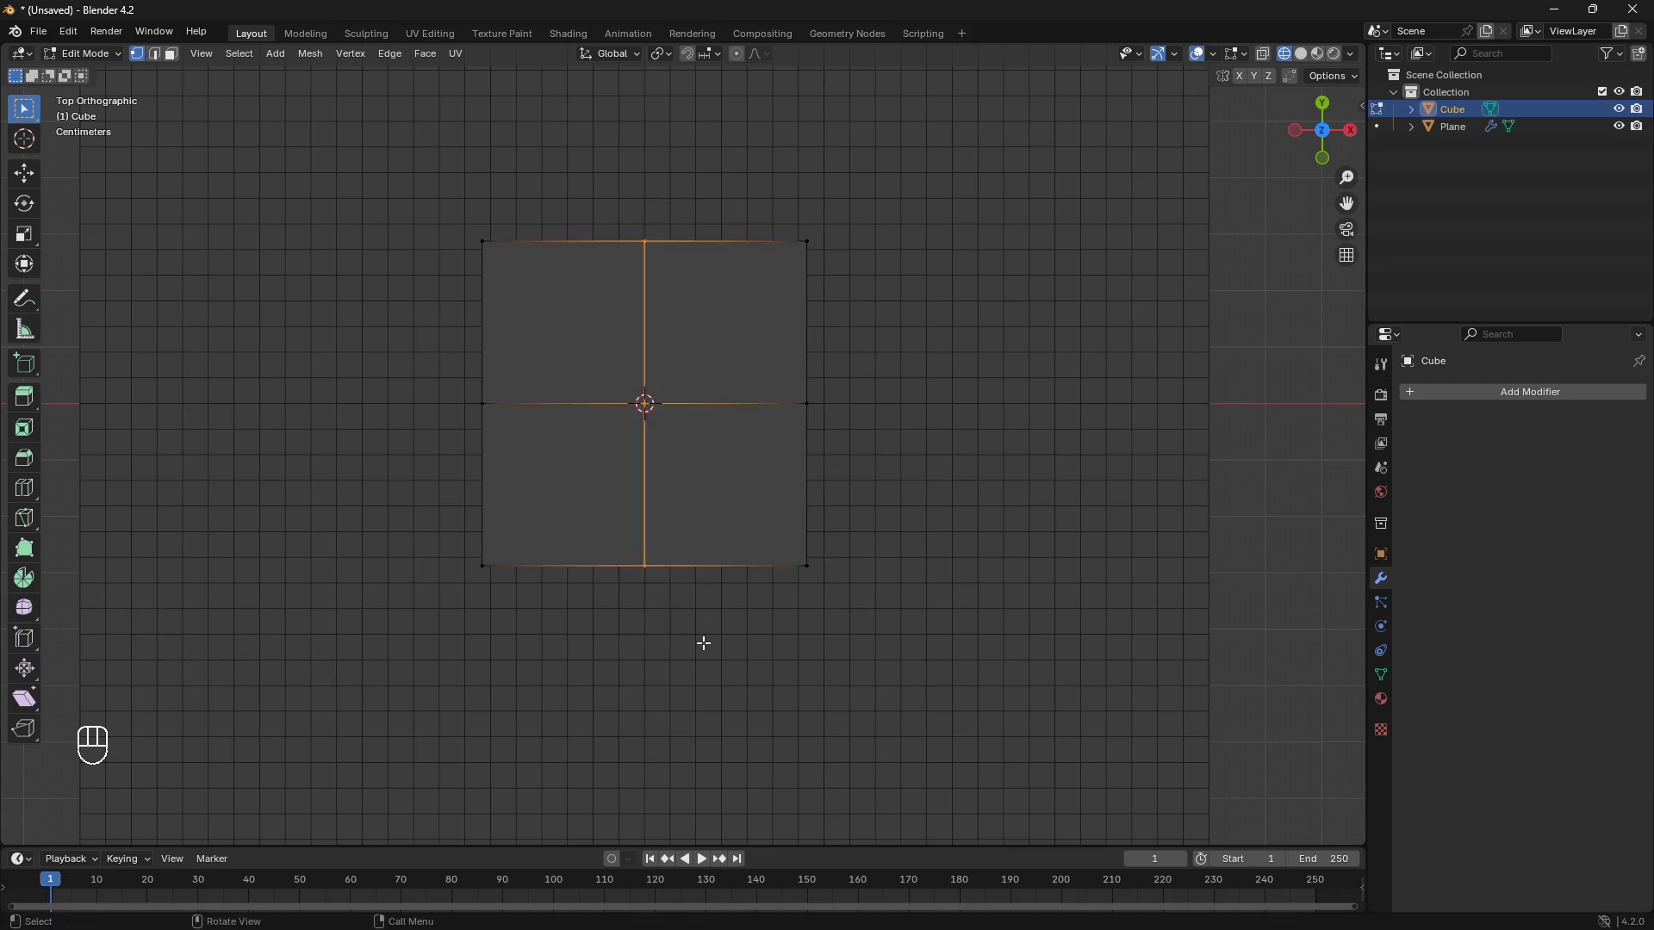
shift+drag(406, 369, 980, 452)
key(s)
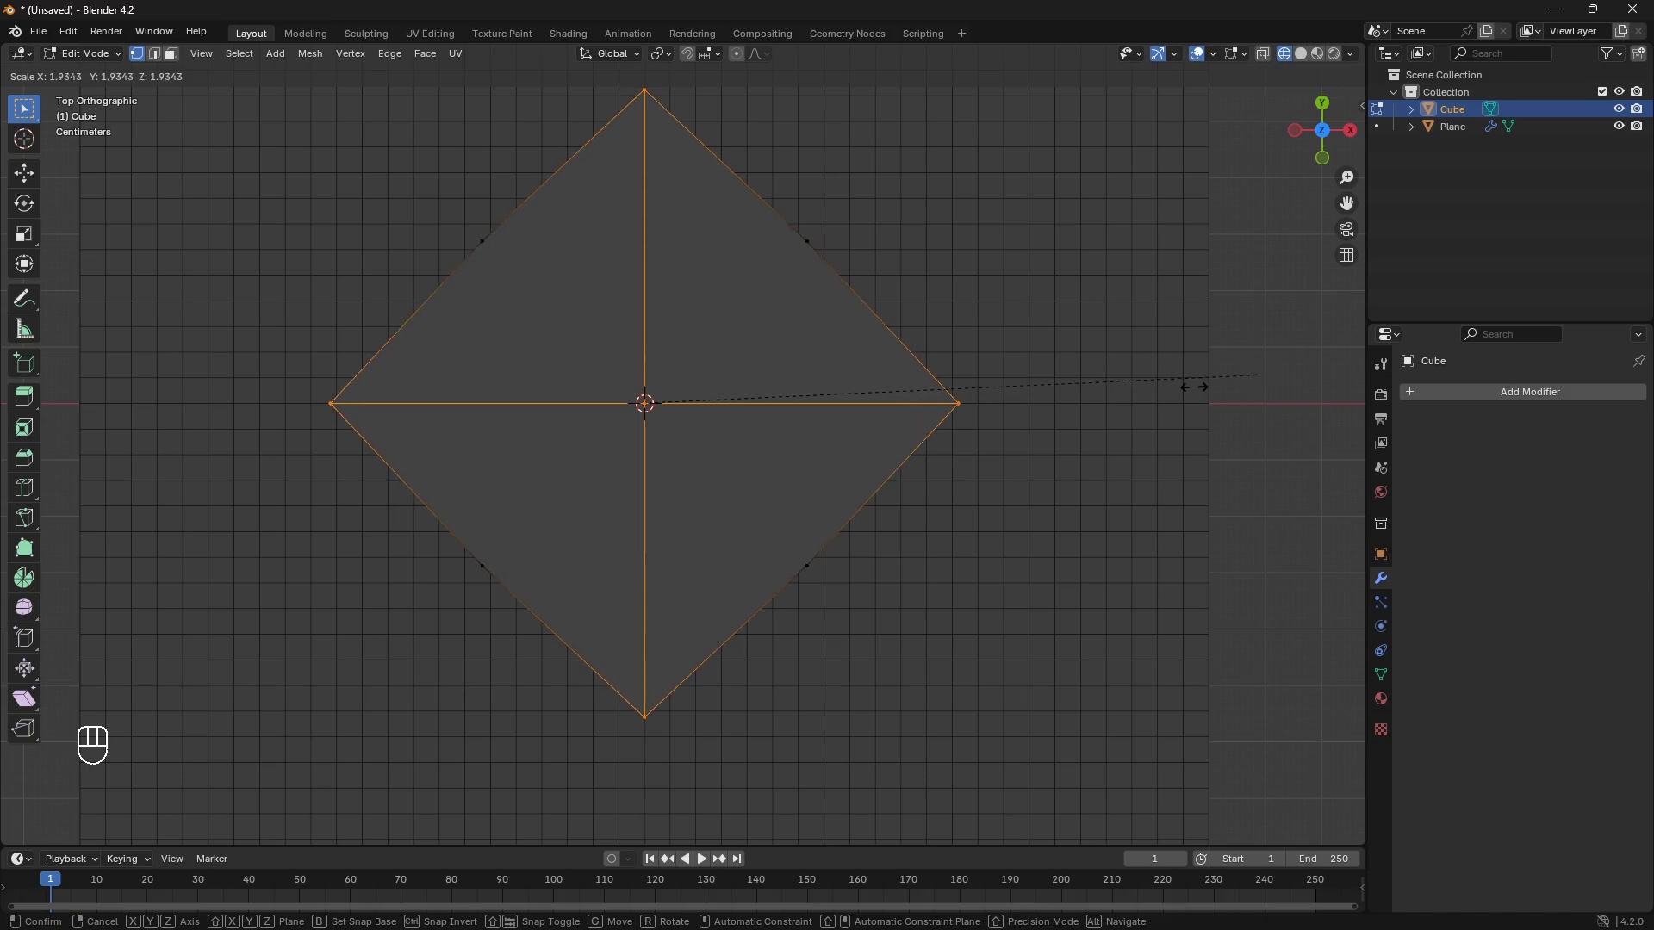
right_click(1048, 402)
middle_drag(1048, 403, 830, 438)
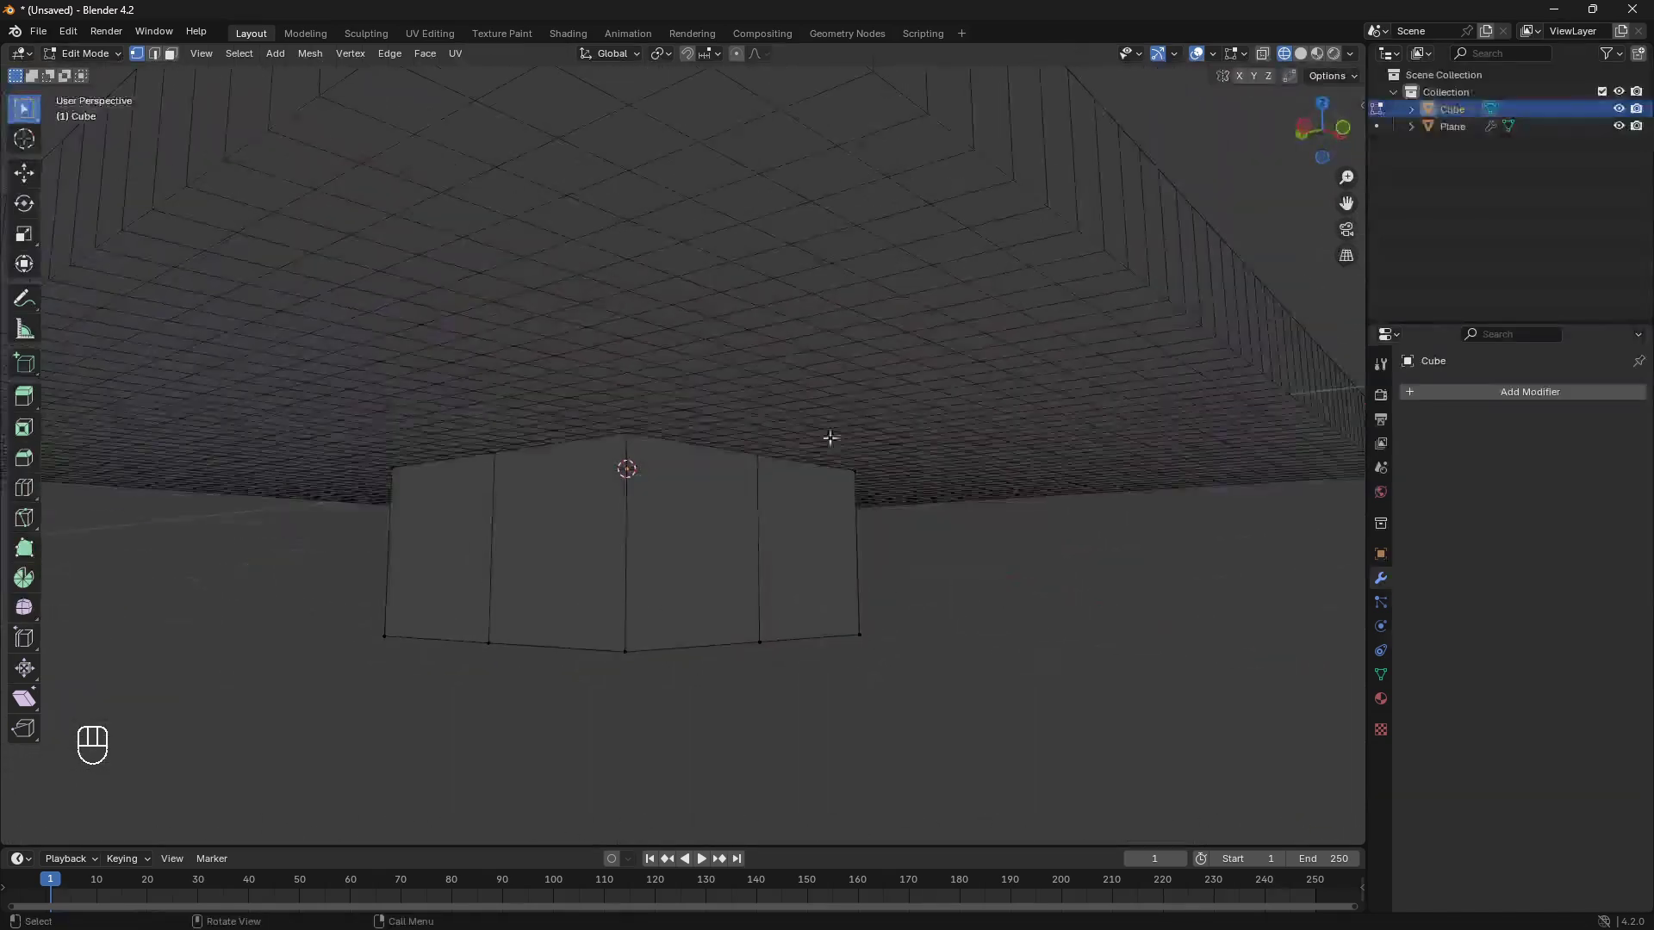
middle_drag(856, 545, 752, 767)
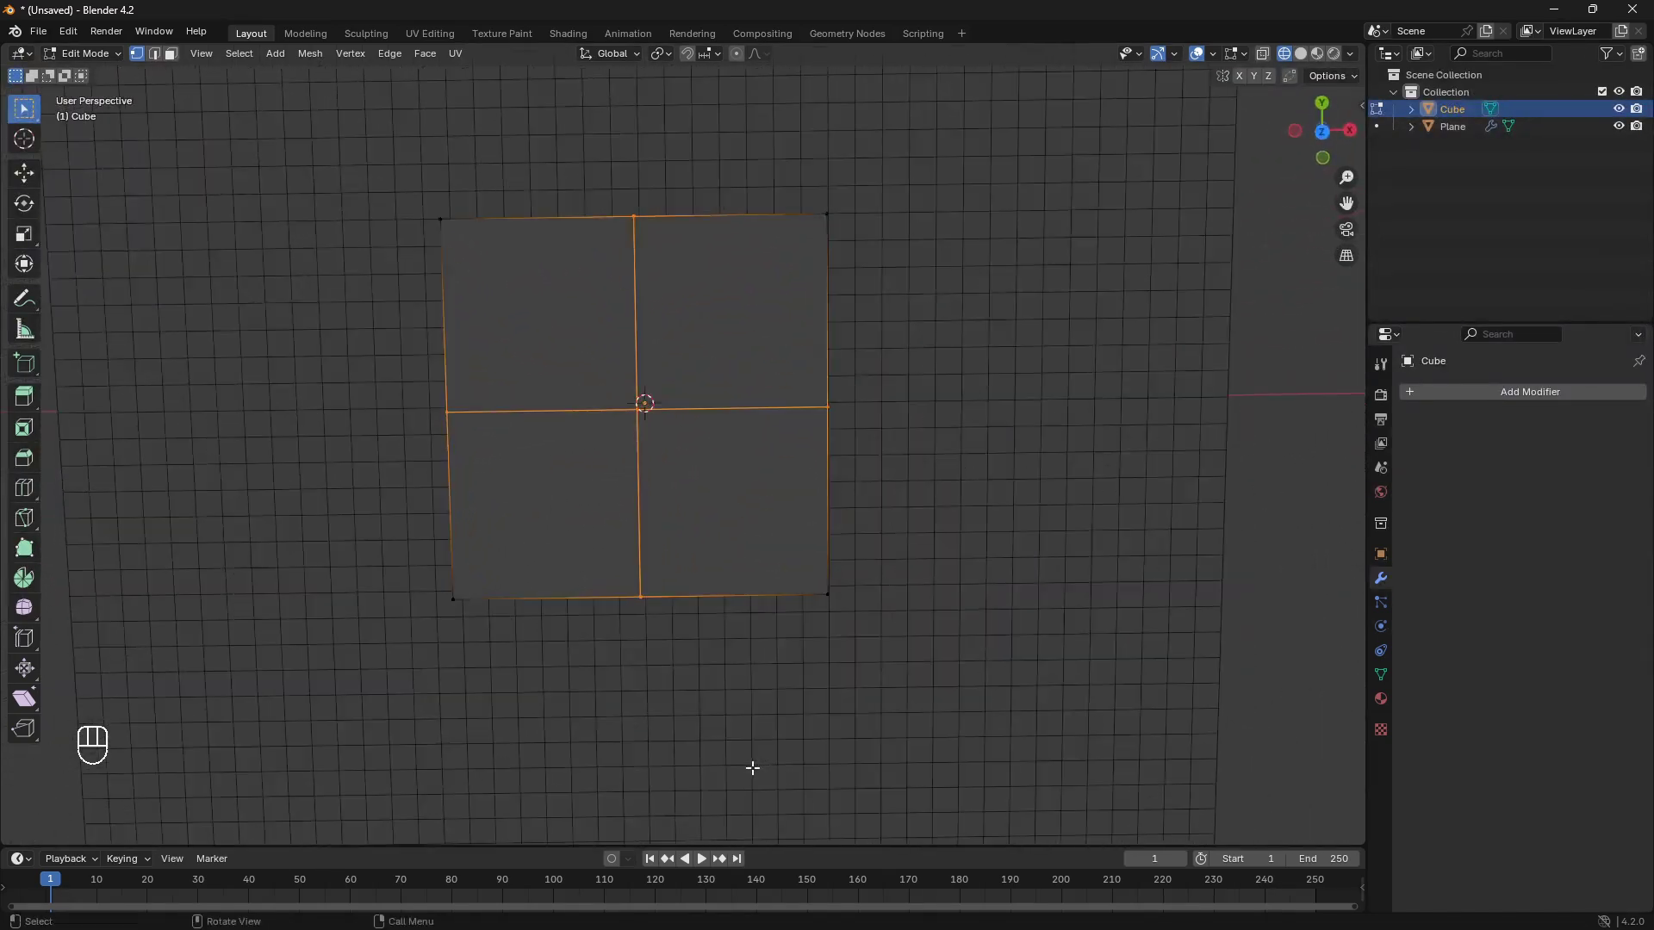
middle_drag(744, 566, 831, 416)
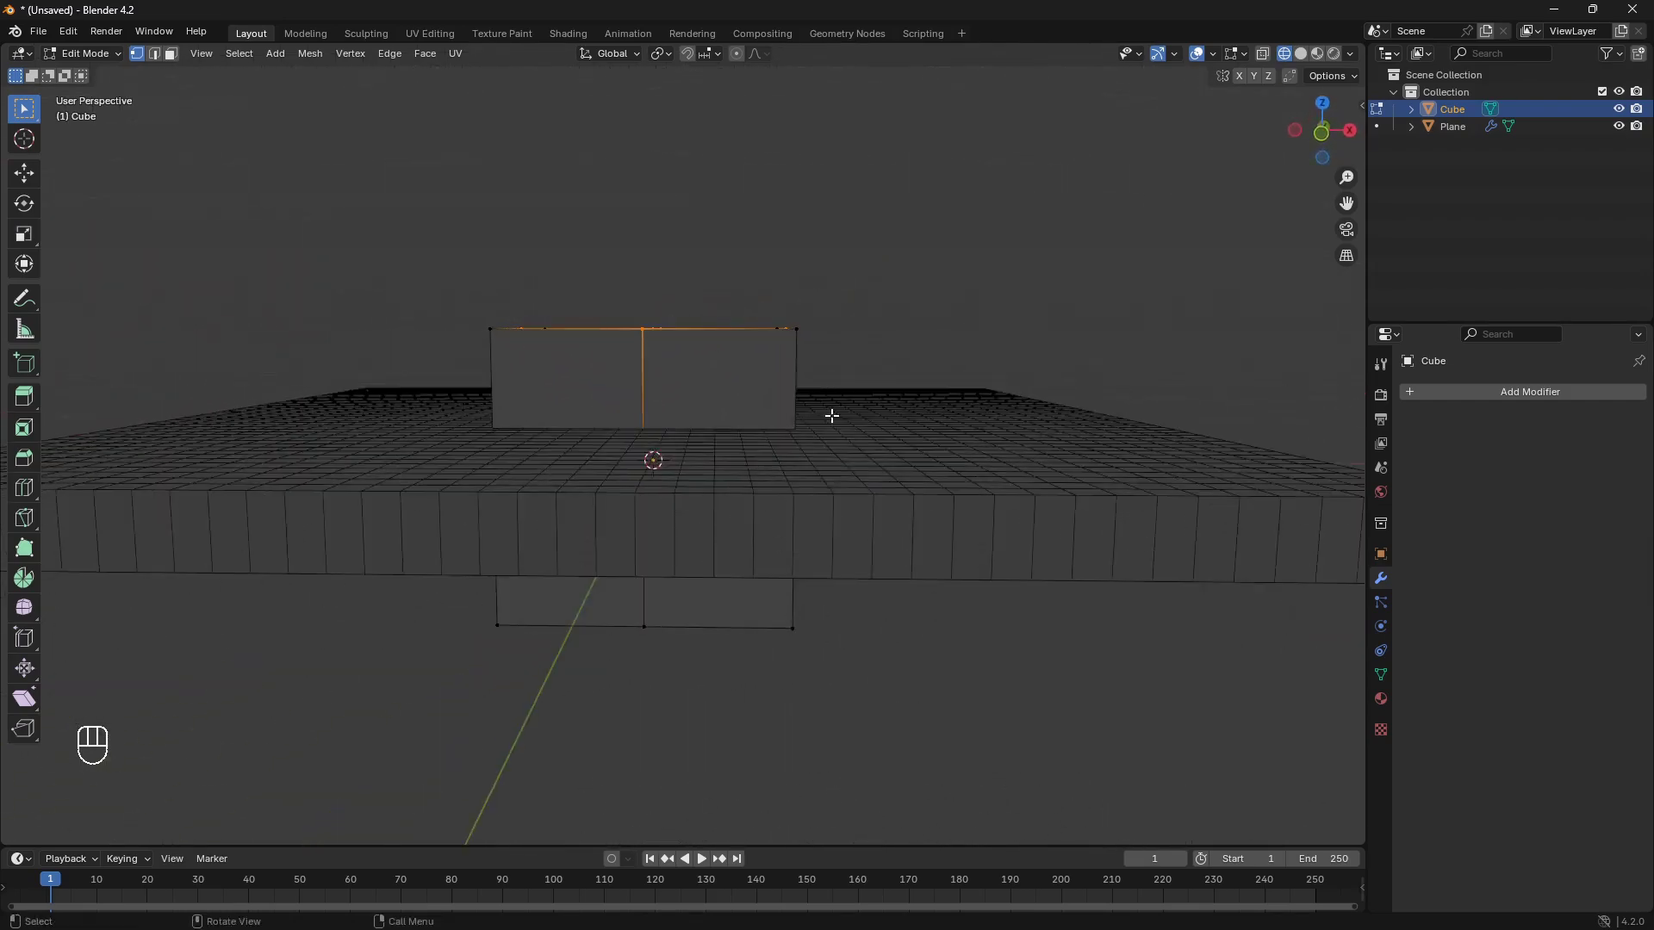
Step: Switch to the top view with X-ray on to see through the mesh
key(s)
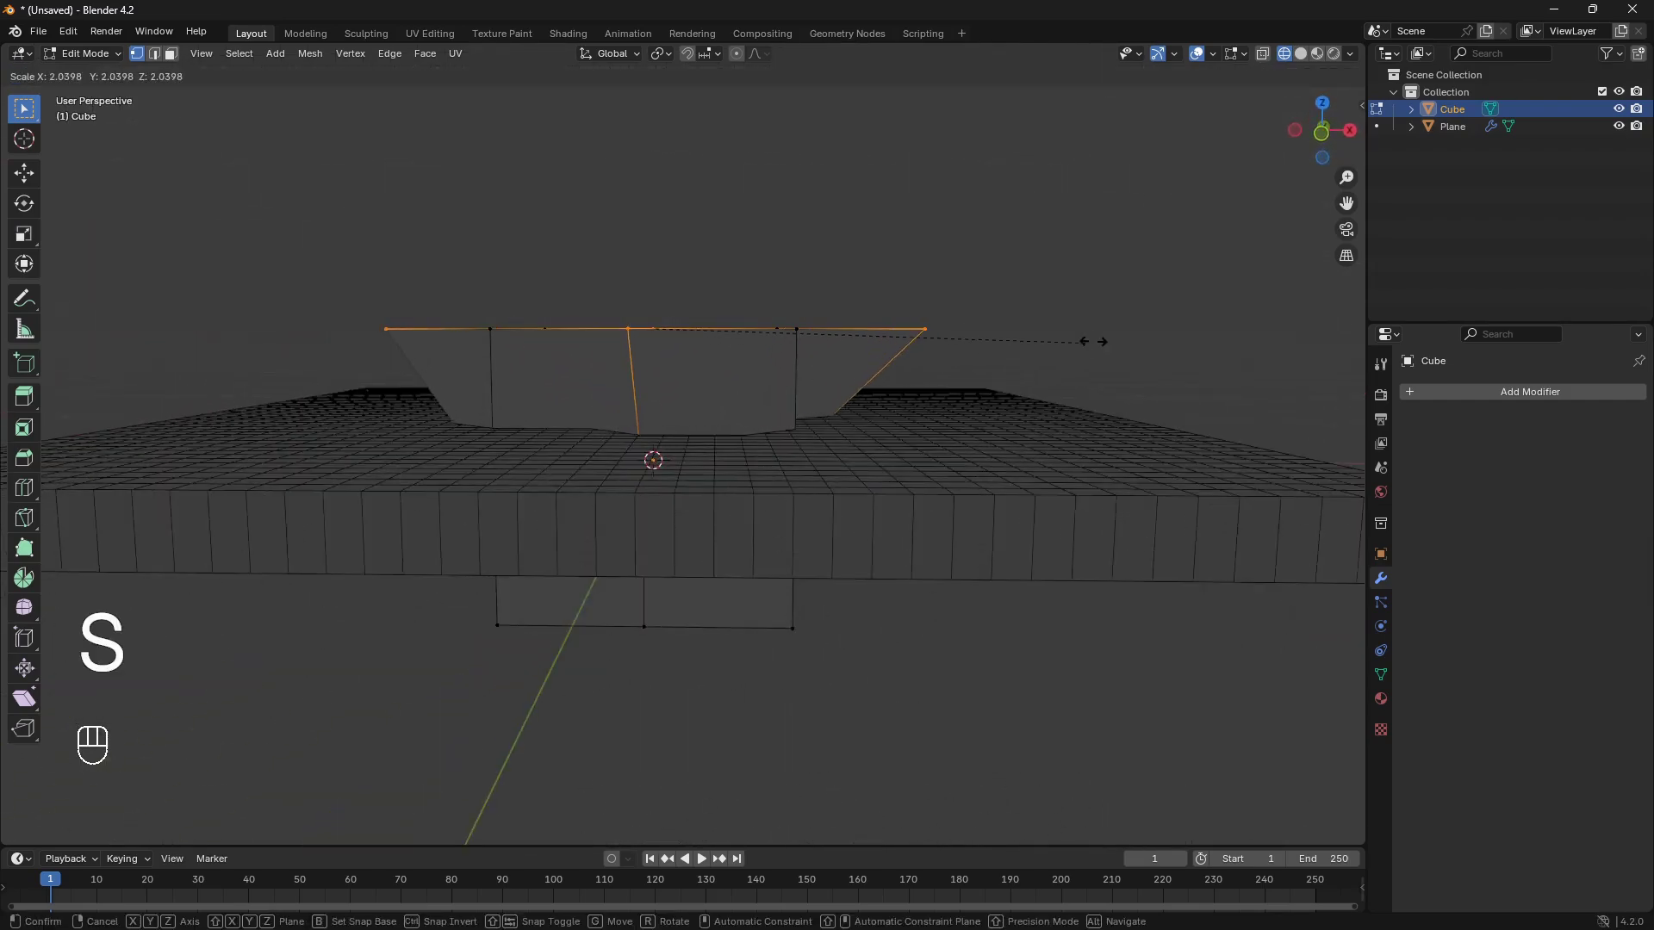
right_click(930, 349)
middle_drag(896, 362, 779, 546)
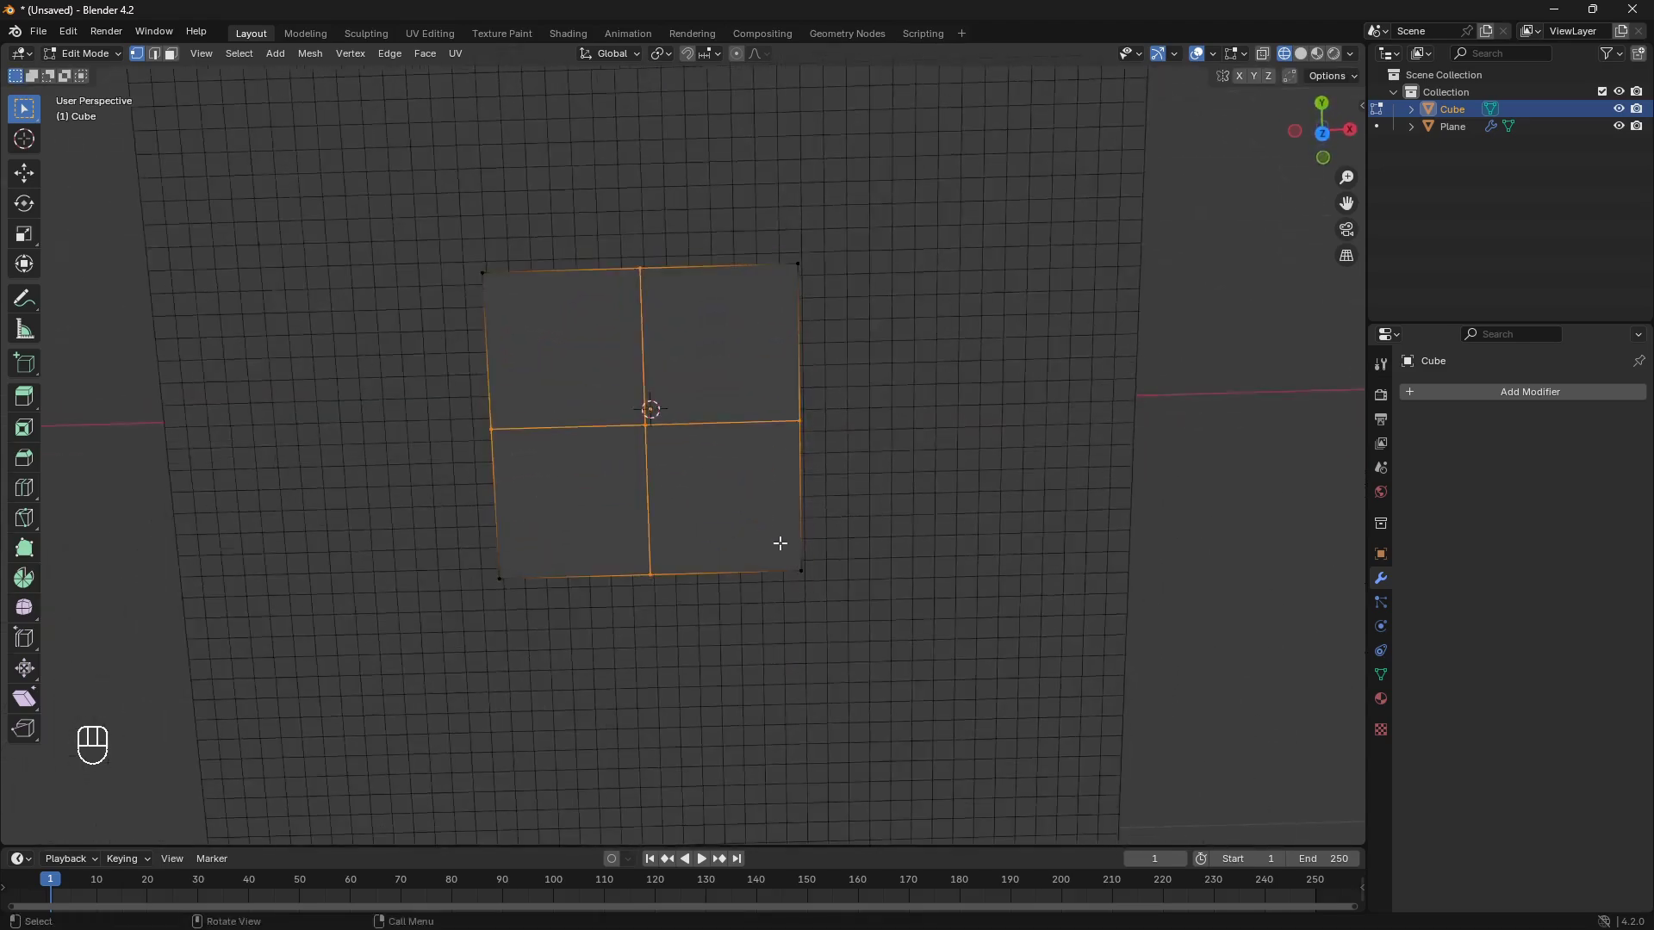
key(KP_7)
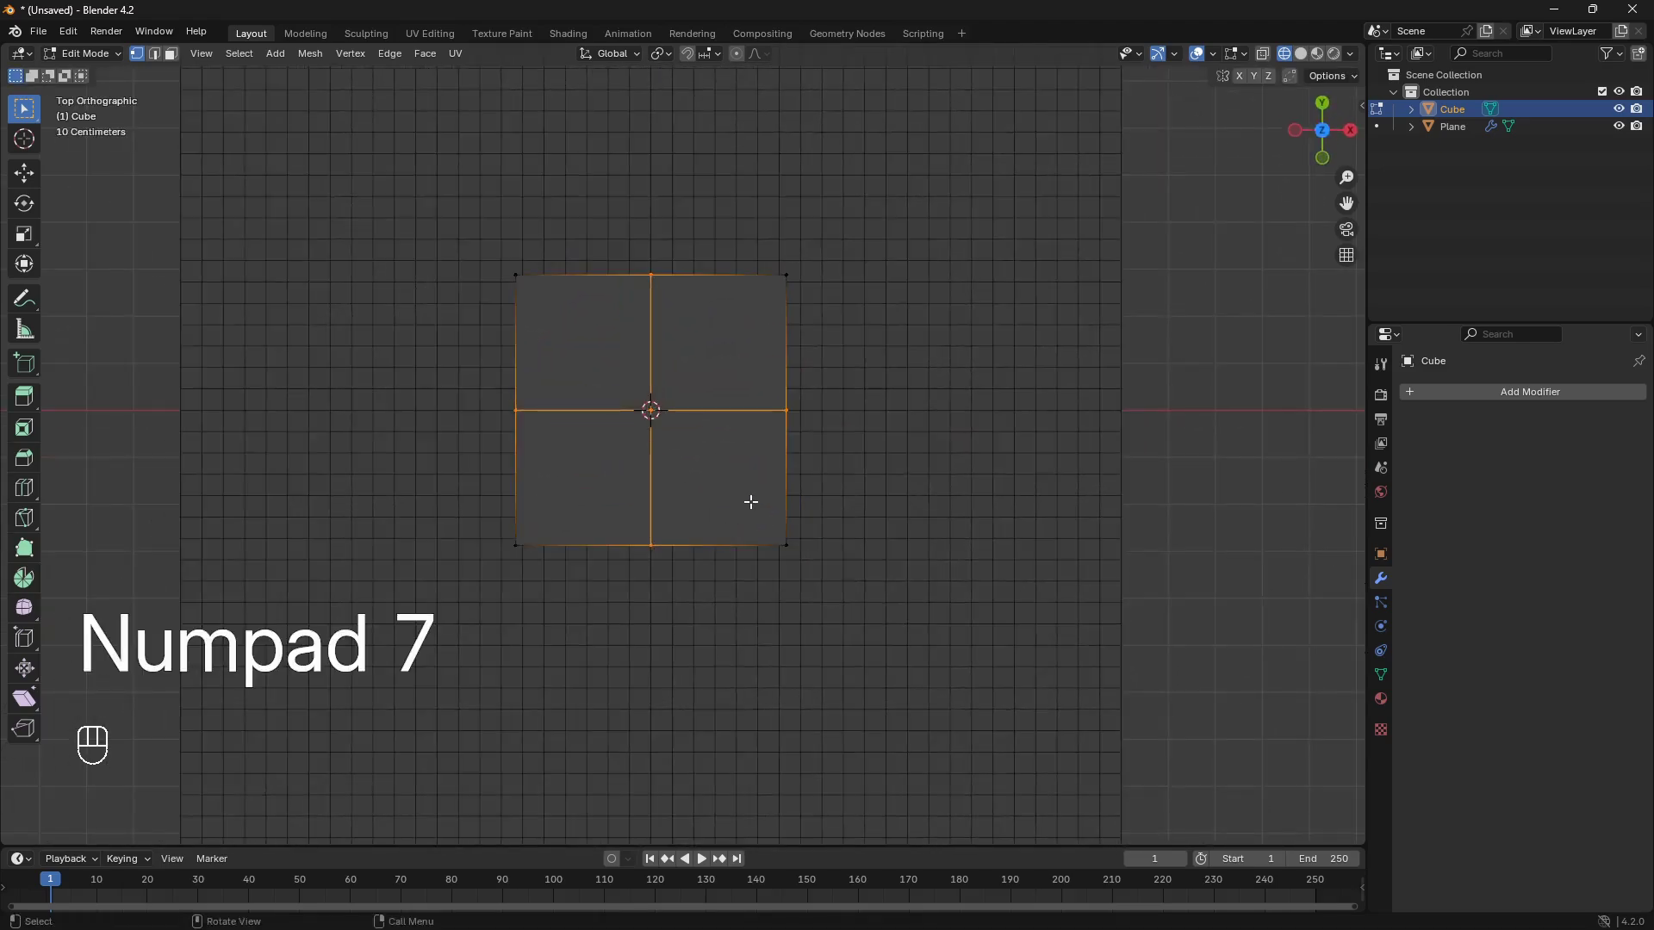
key(alt+z)
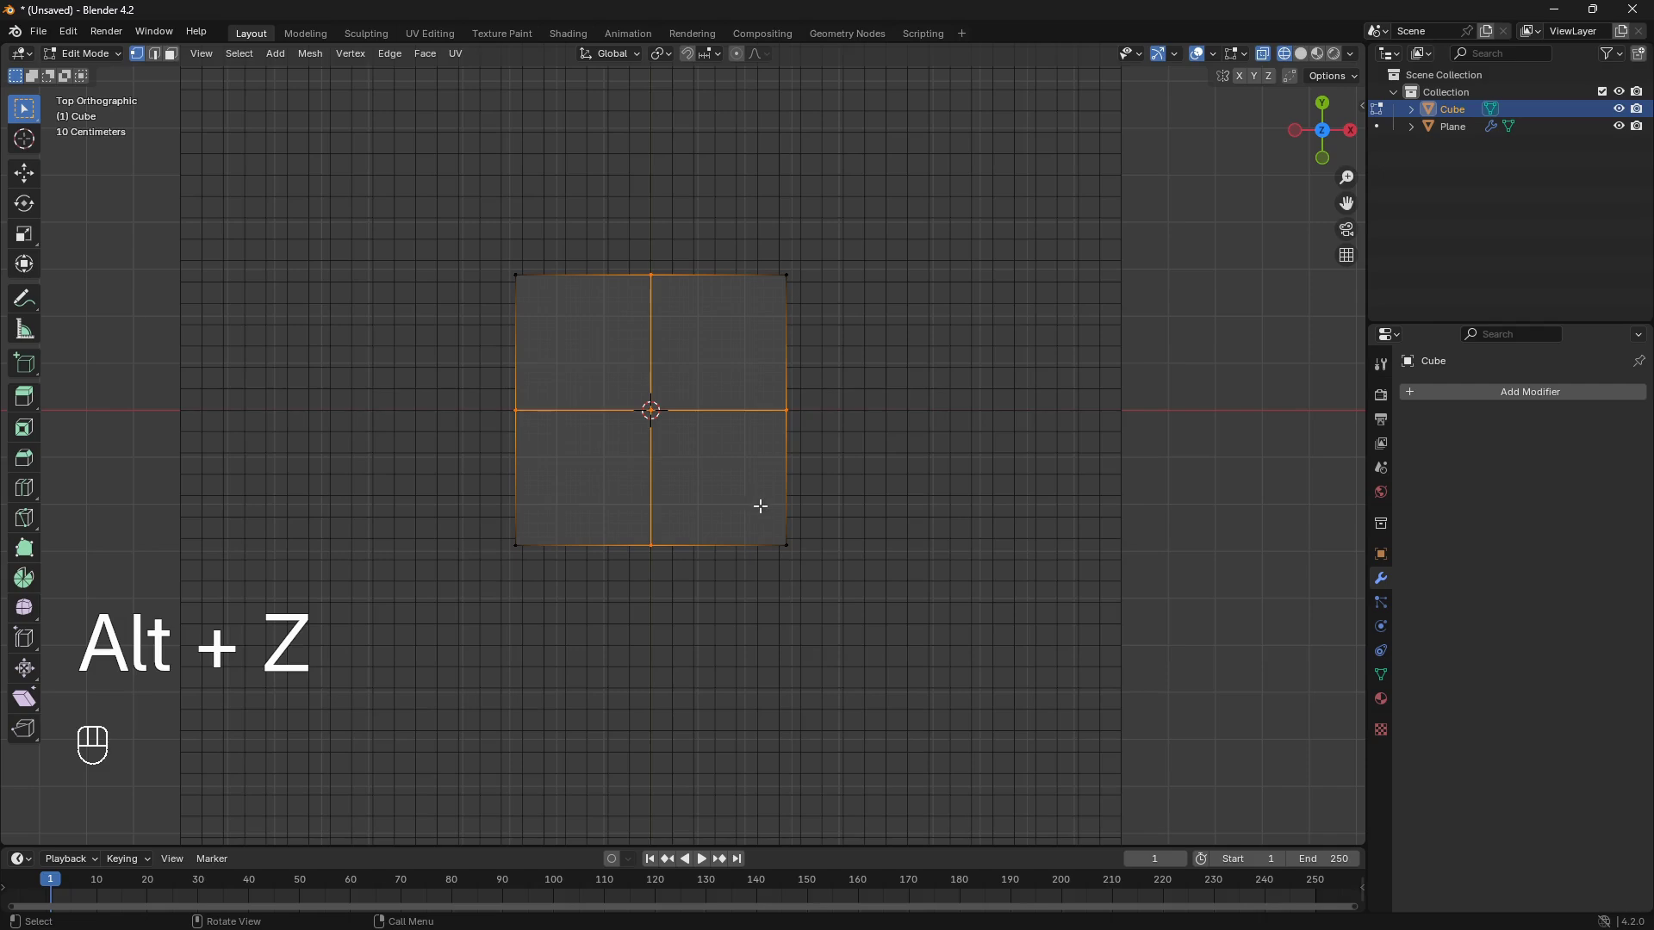
scroll(754, 504, up, 1)
Step: Select the middle cross of vertices and scale it out 2.504 times into a star
shift+drag(602, 171, 695, 731)
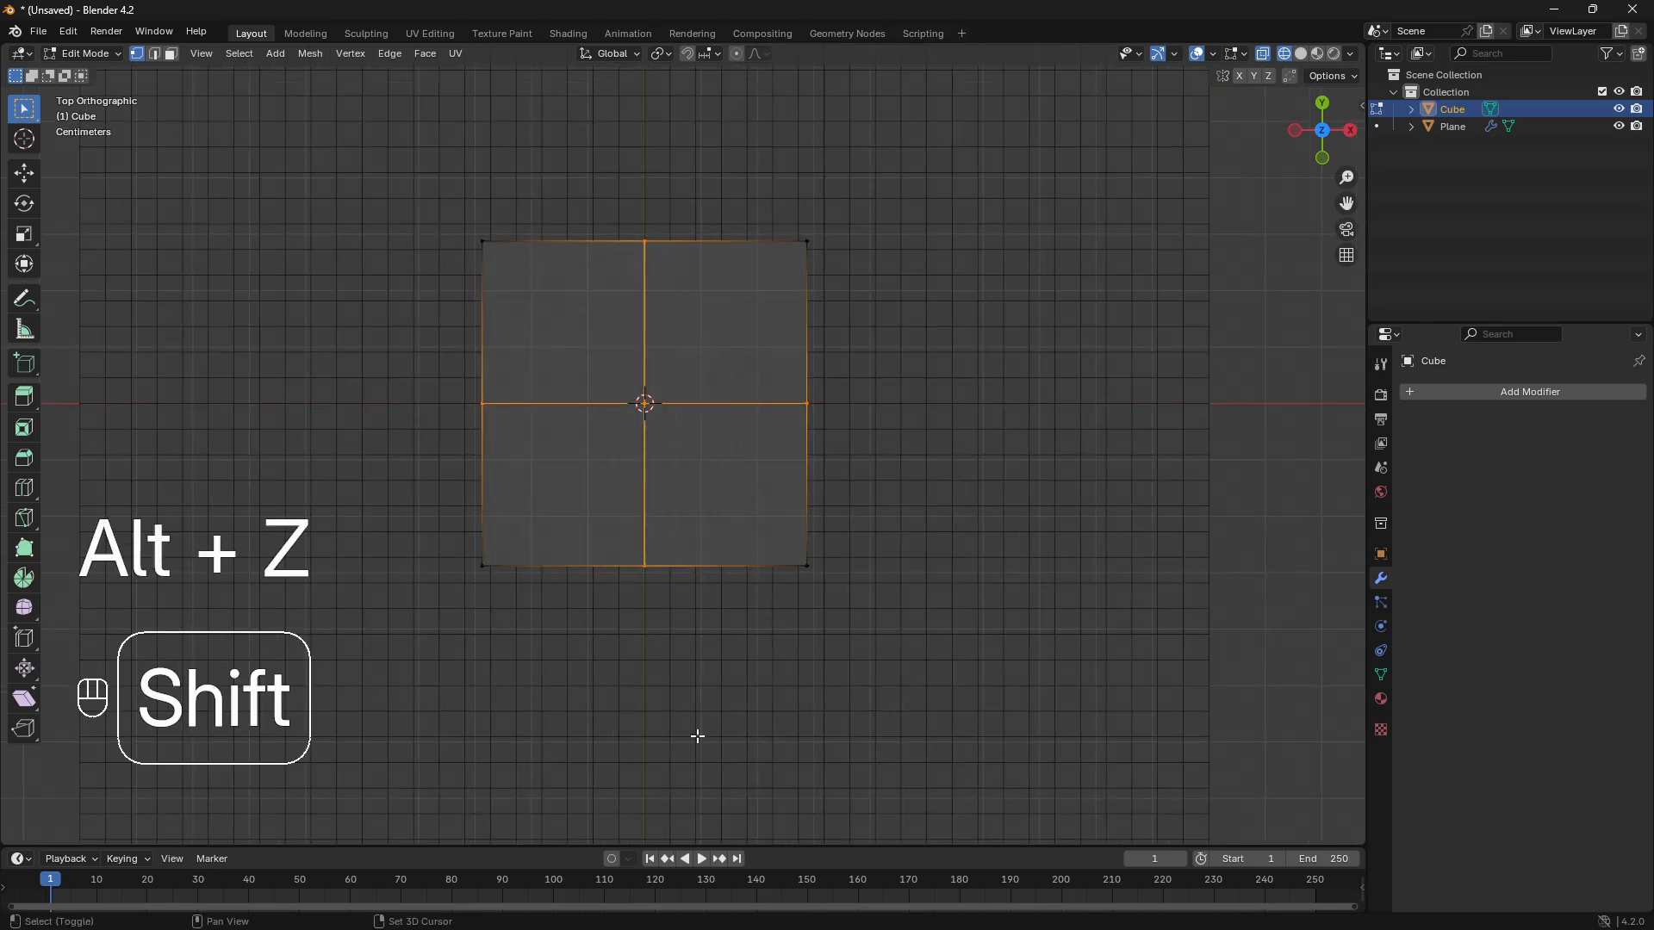
shift+drag(359, 341, 940, 477)
middle_drag(715, 550, 723, 382)
key(s)
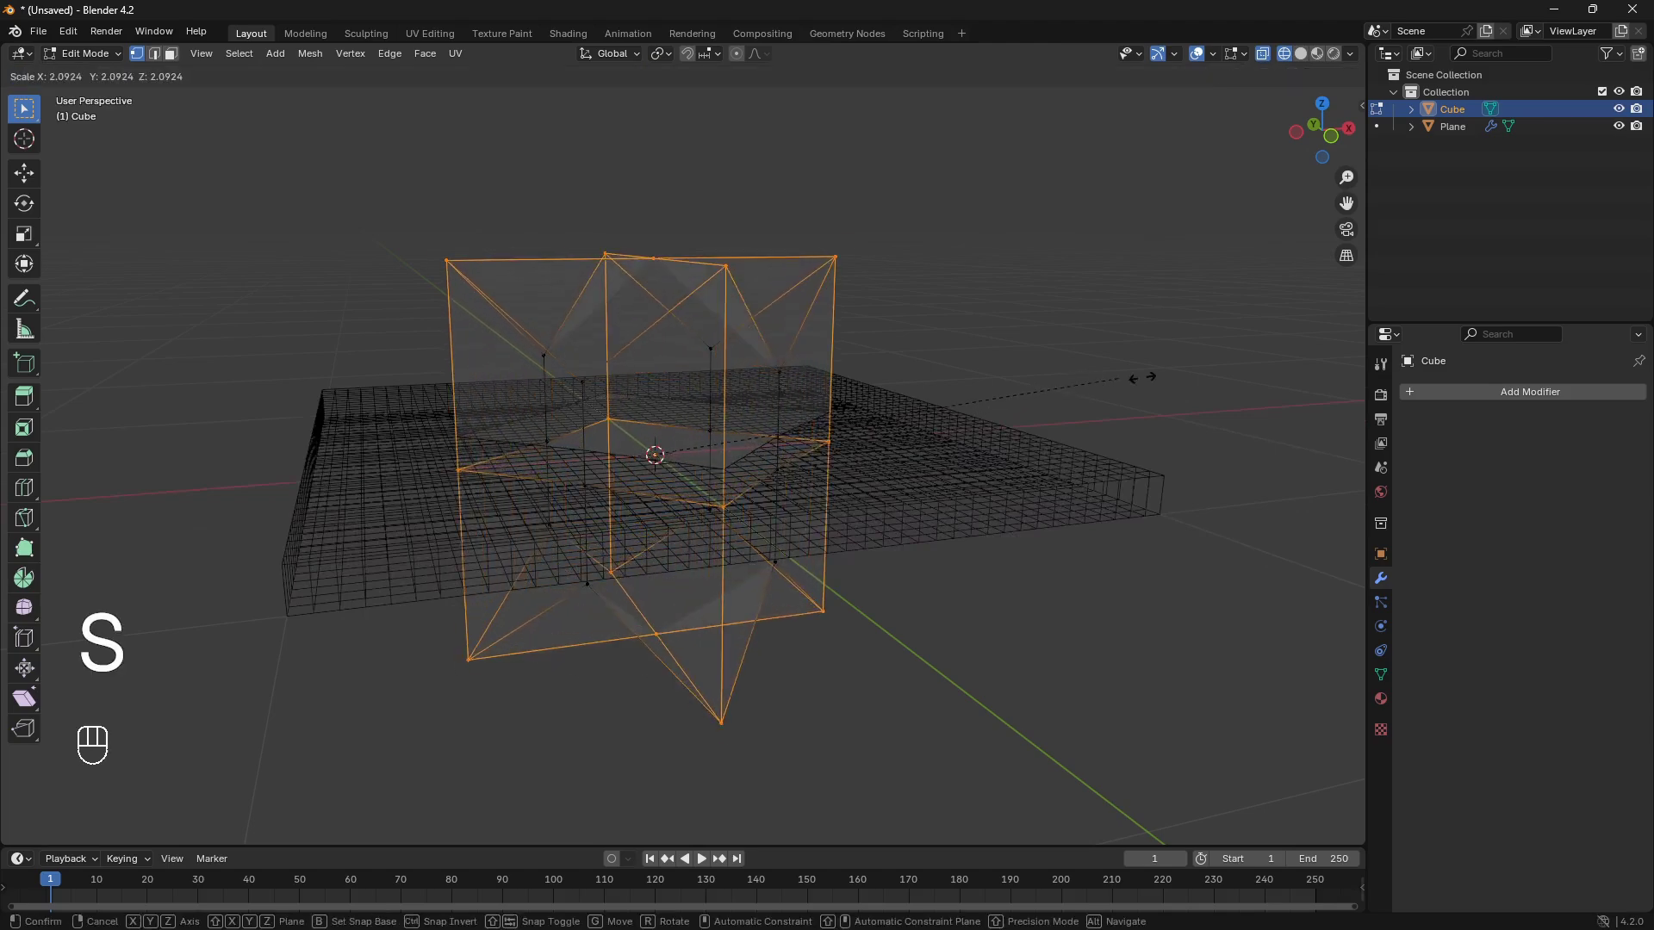
click(1209, 377)
mouse_move(856, 366)
middle_down()
mouse_move(787, 472)
mouse_move(790, 535)
mouse_move(858, 360)
middle_up()
key(alt+z)
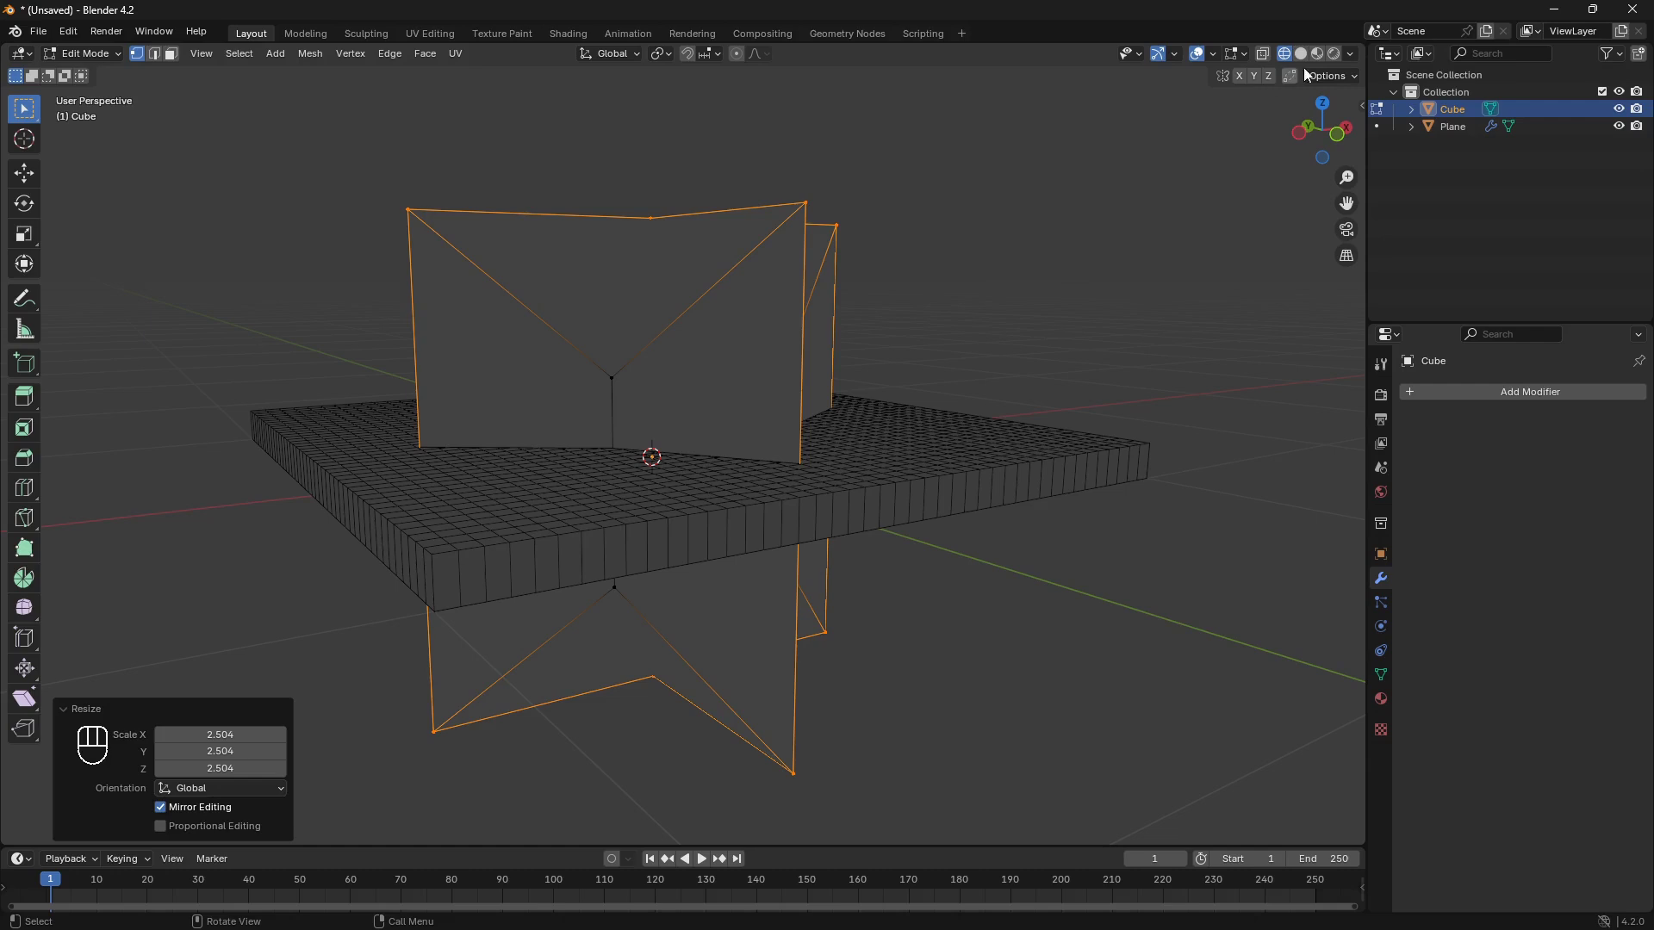
Step: Return to solid shading and Object Mode, then apply the slab's Boolean cut
click(1302, 54)
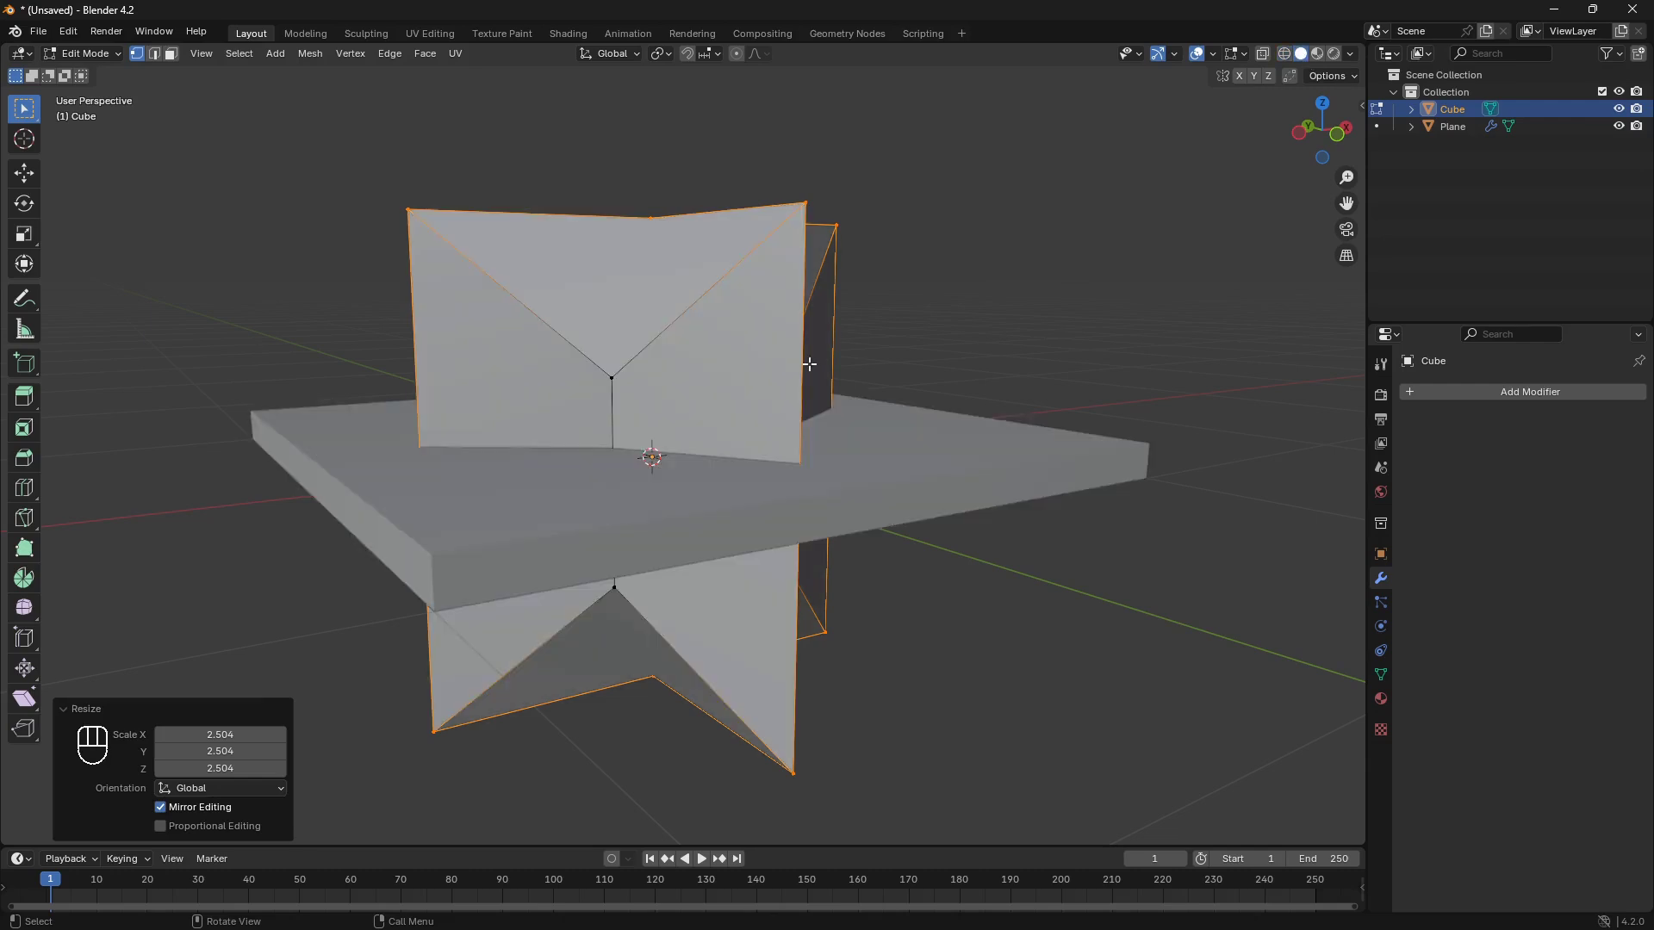
middle_drag(796, 372, 827, 411)
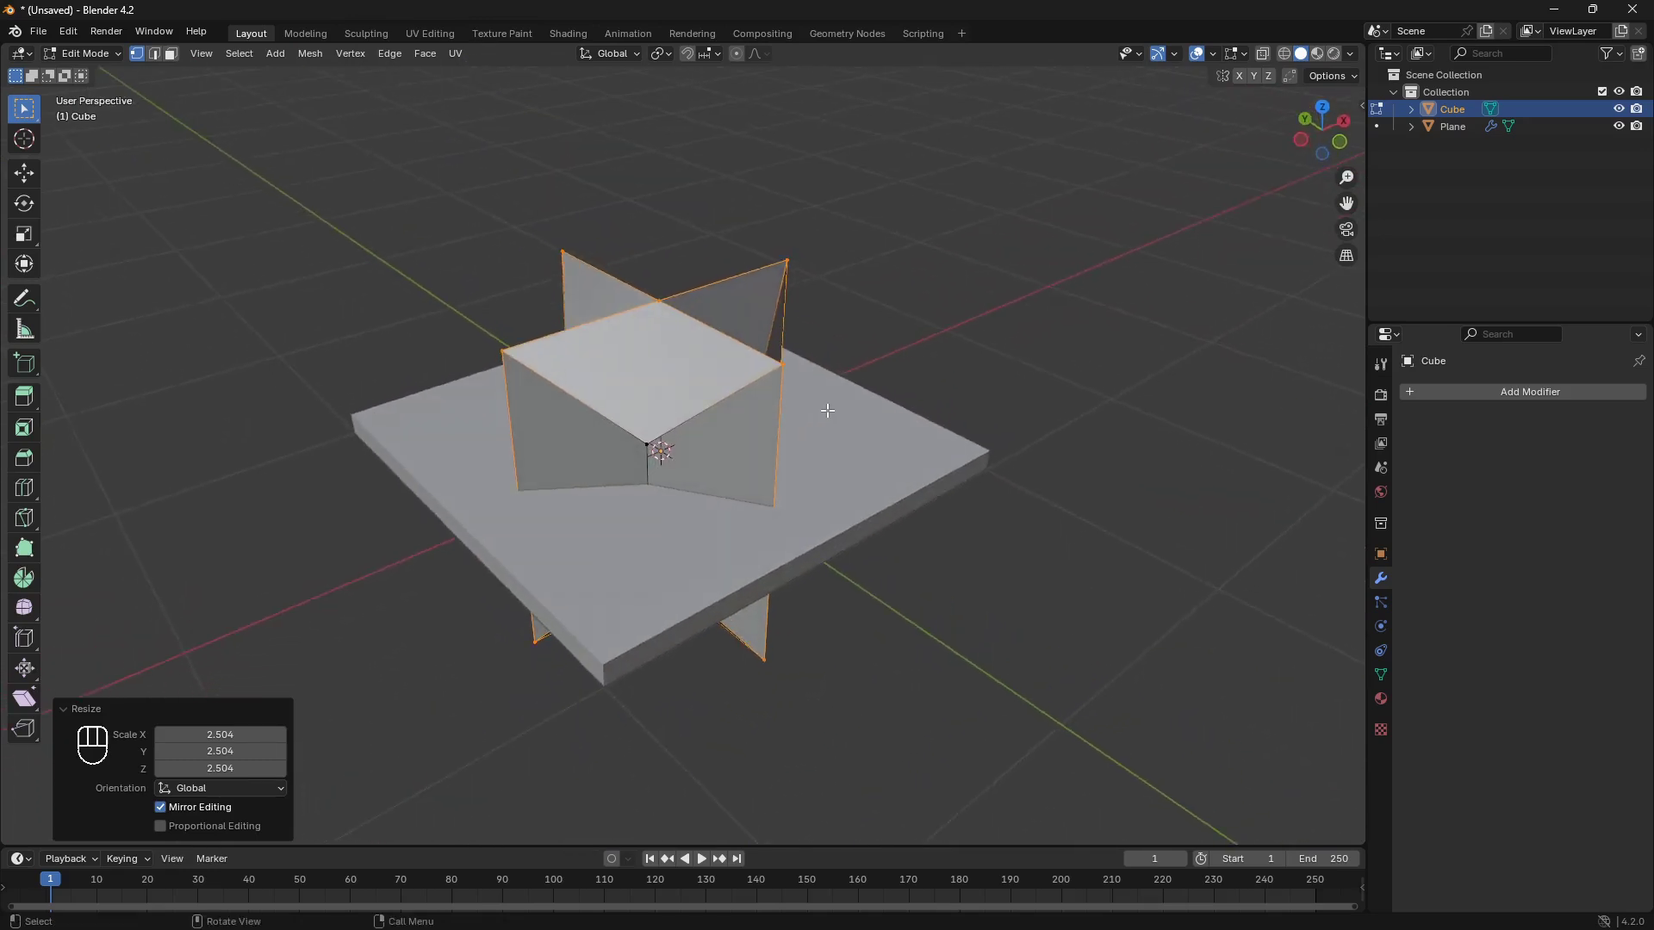
key(Tab)
click(929, 463)
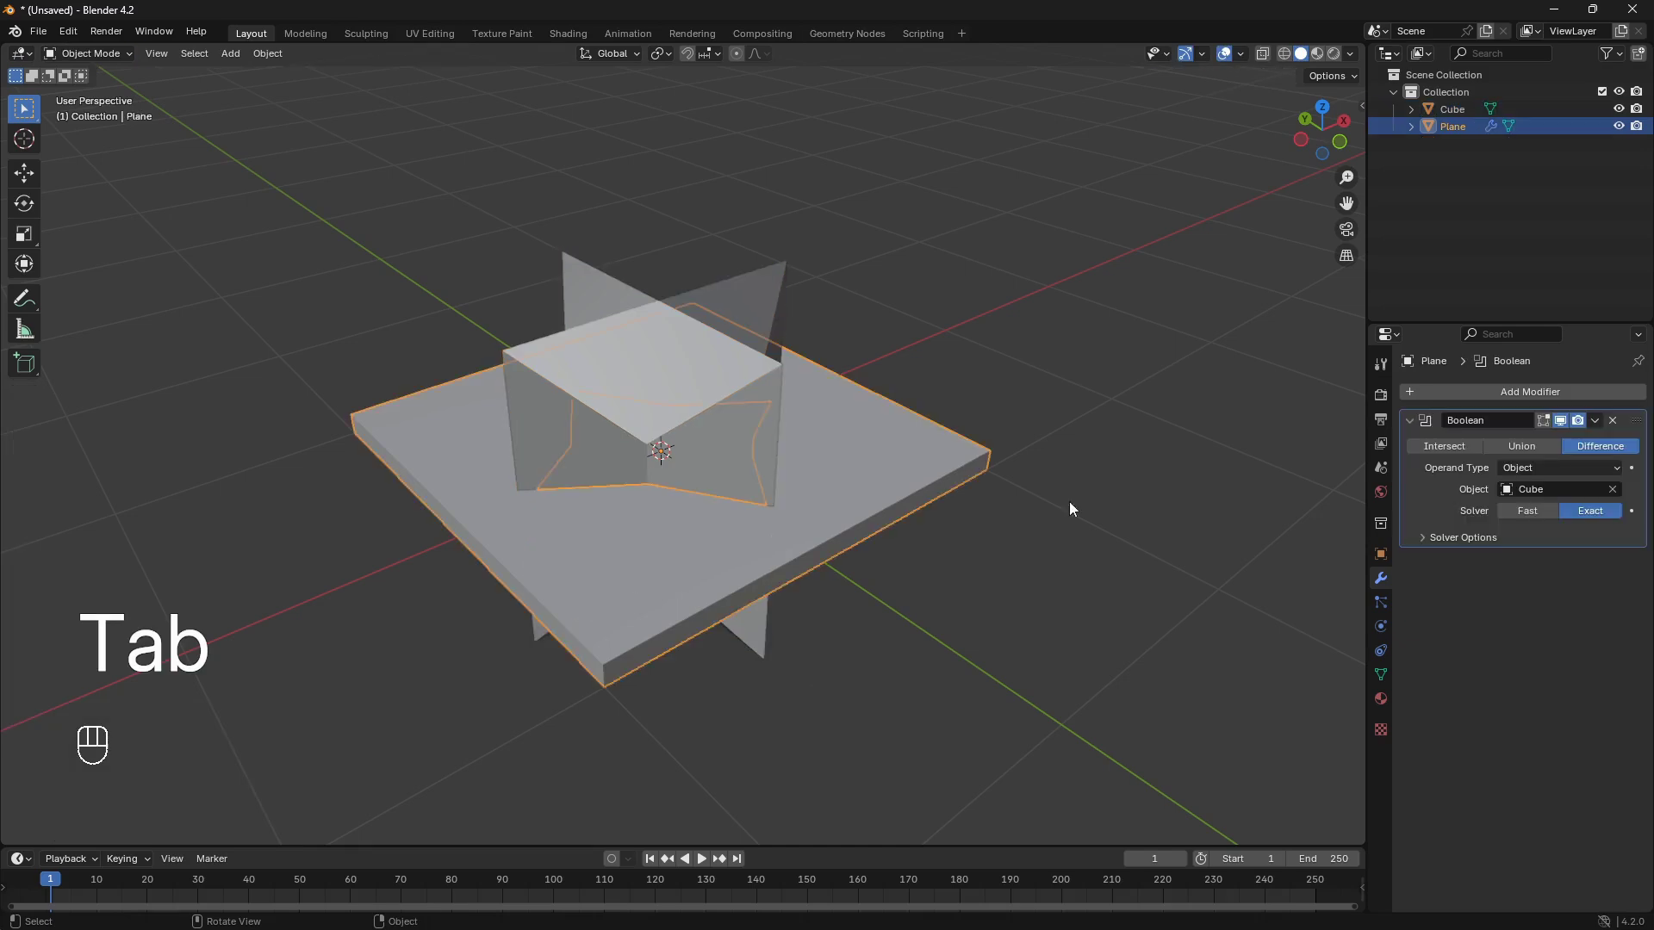
click(1594, 421)
click(1570, 439)
Step: Delete the cube cutter and view the star-shaped hole from the top
click(736, 370)
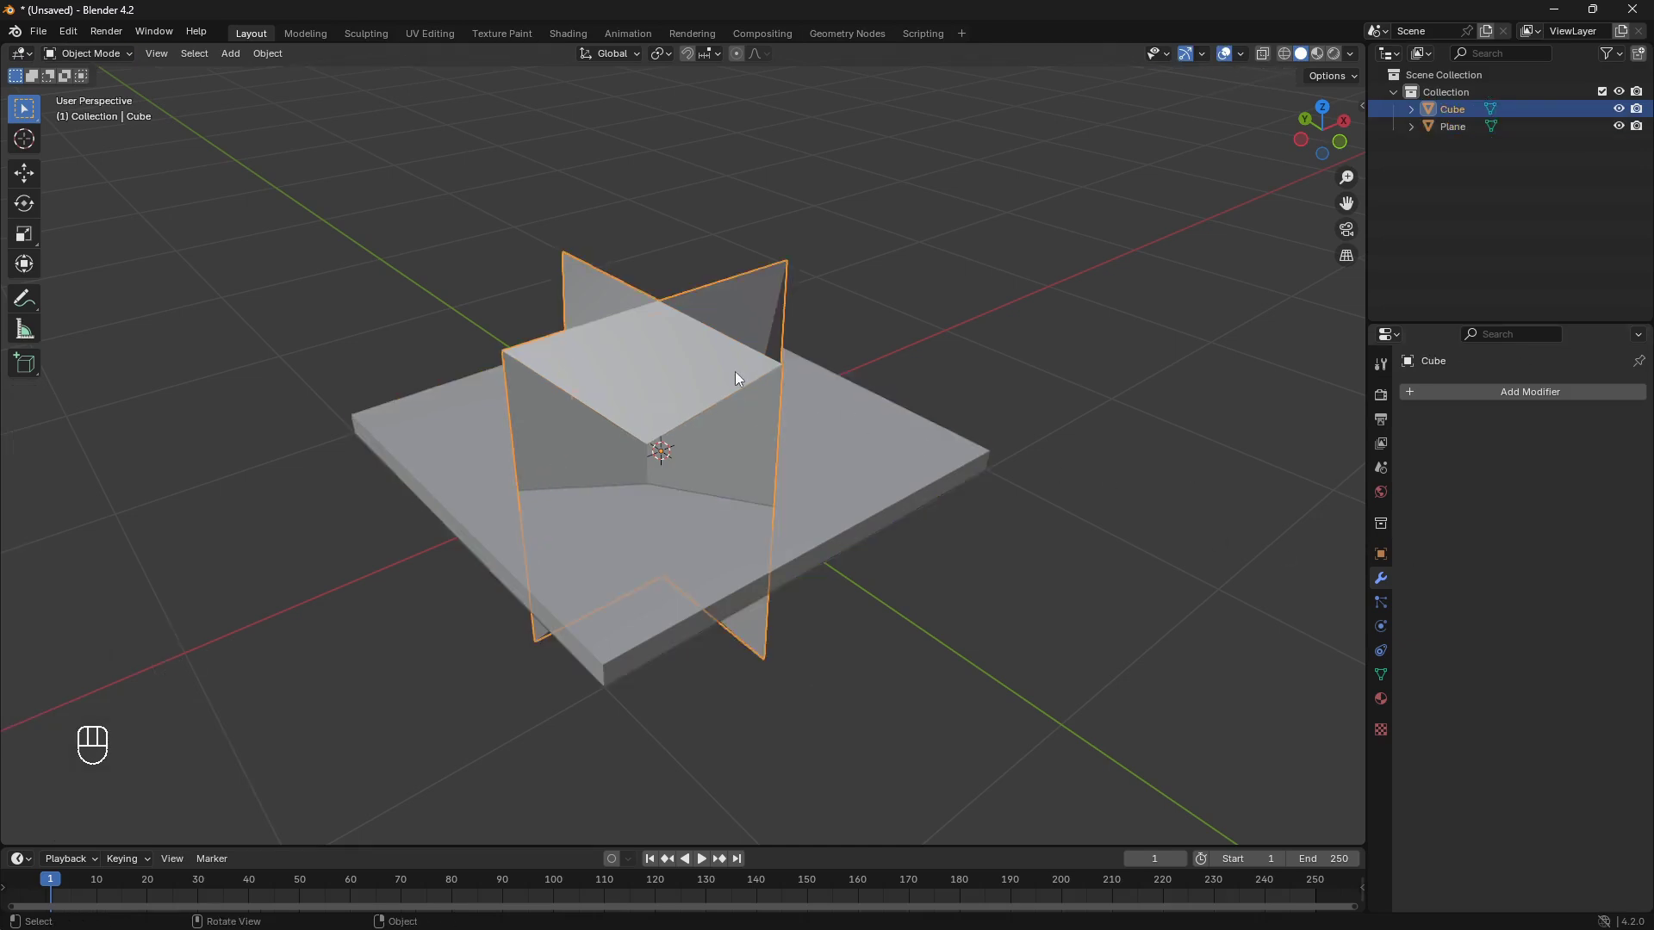
key(x)
click(735, 372)
key(KP_7)
scroll(722, 372, up, 3)
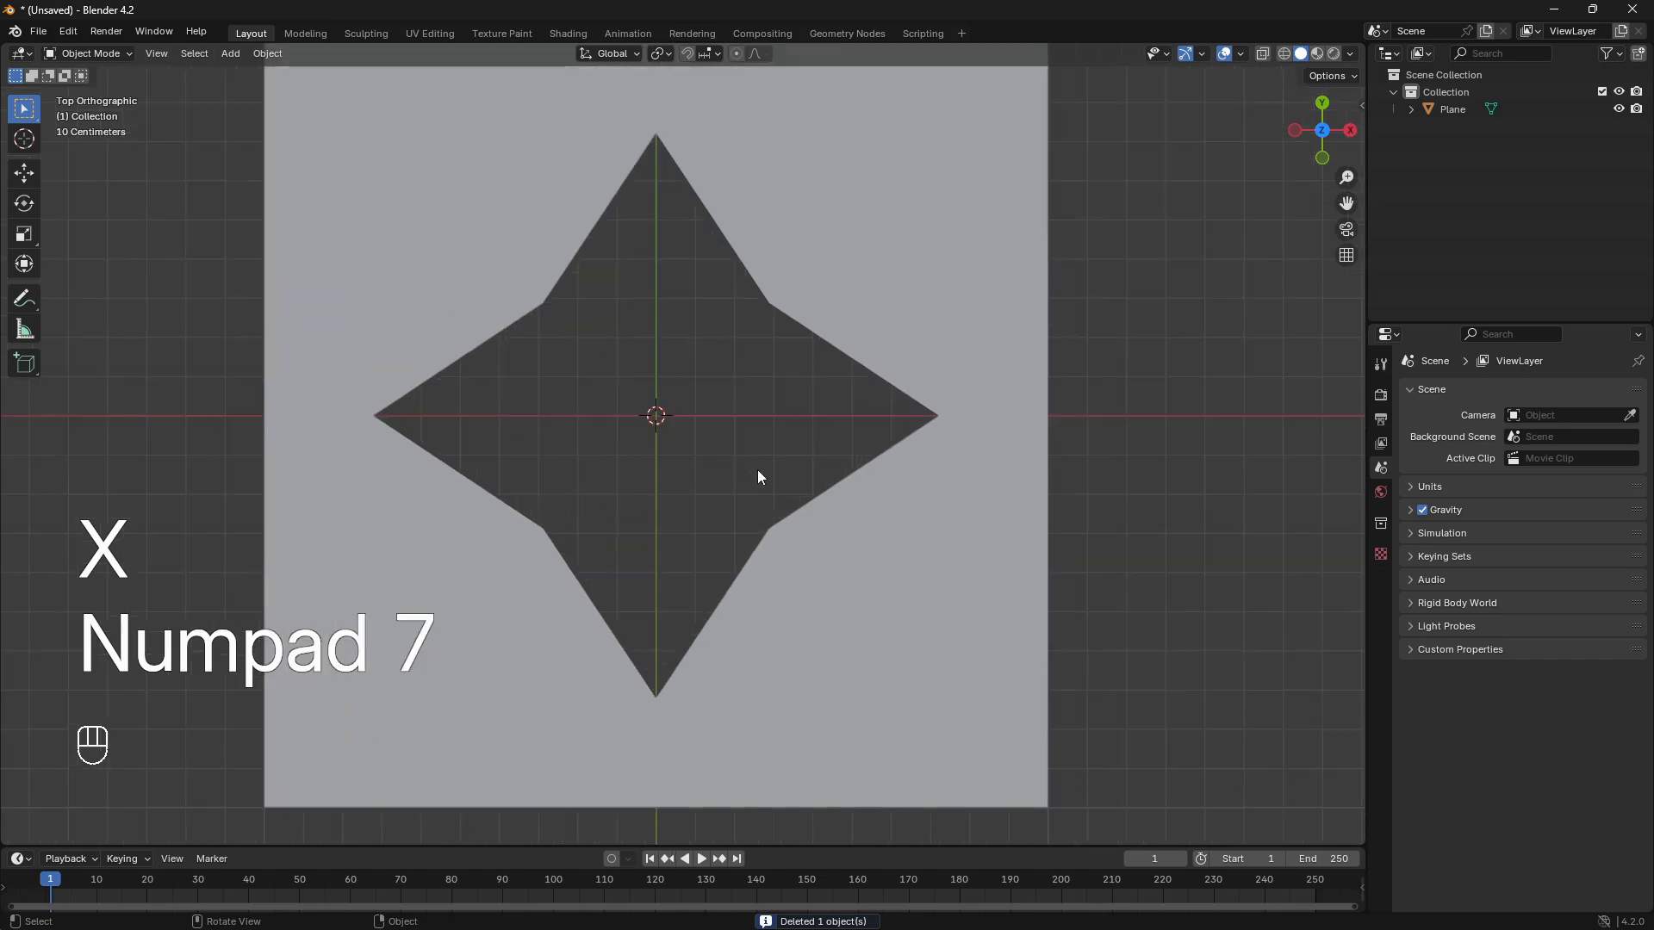